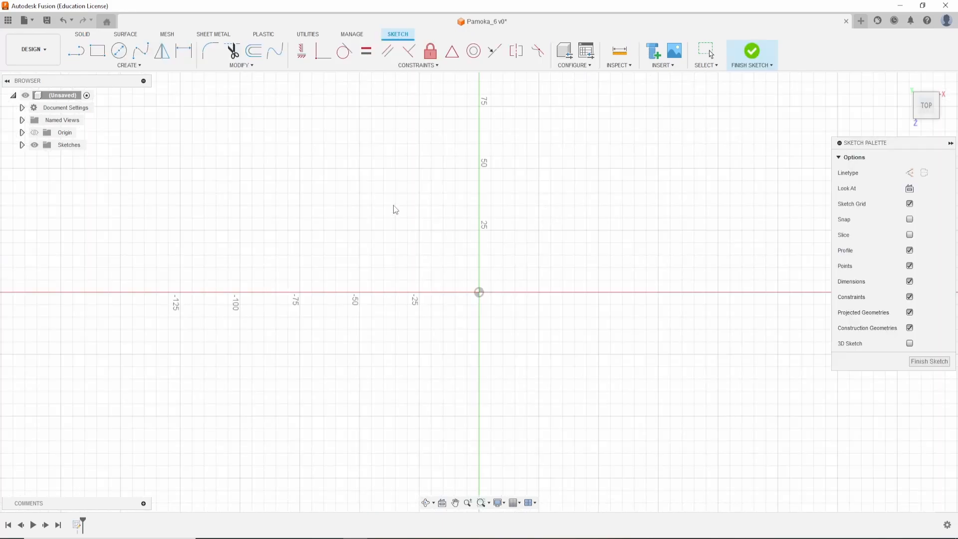
Sketch a 60 mm by 60 mm center rectangle centred on the origin.
{"action": "left_click", "coordinate": [97, 55]}
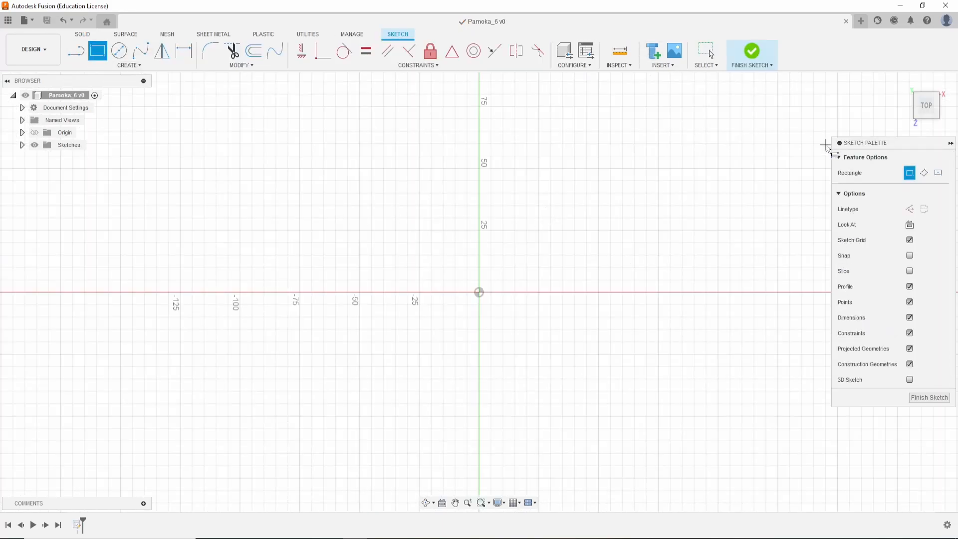
{"action": "left_click", "coordinate": [939, 173]}
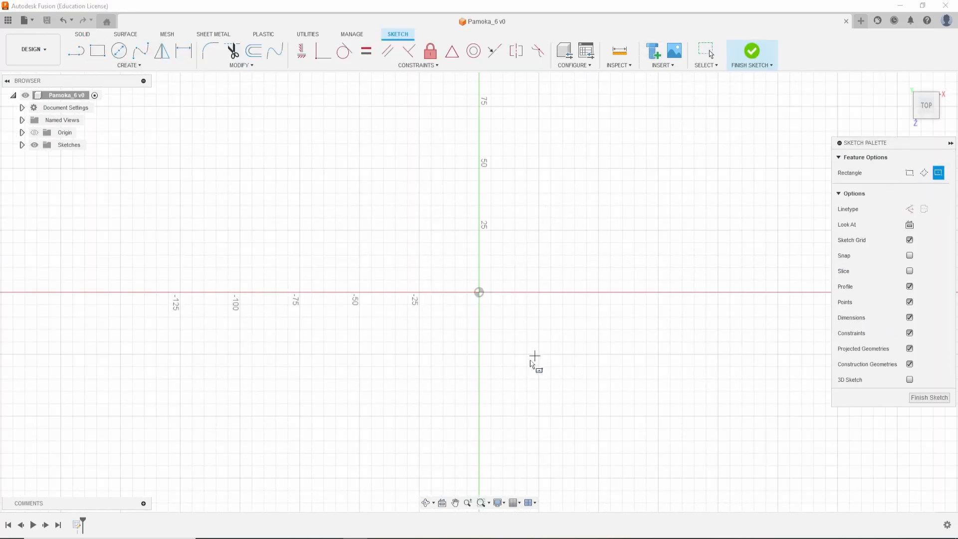
{"action": "left_click", "coordinate": [478, 293]}
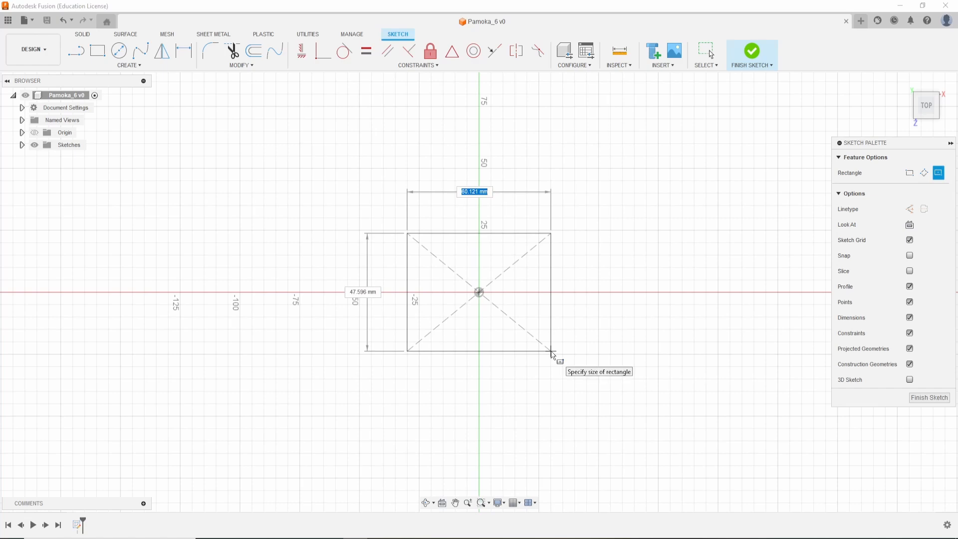
{"action": "type", "text": "60"}
{"action": "key", "text": "Tab"}
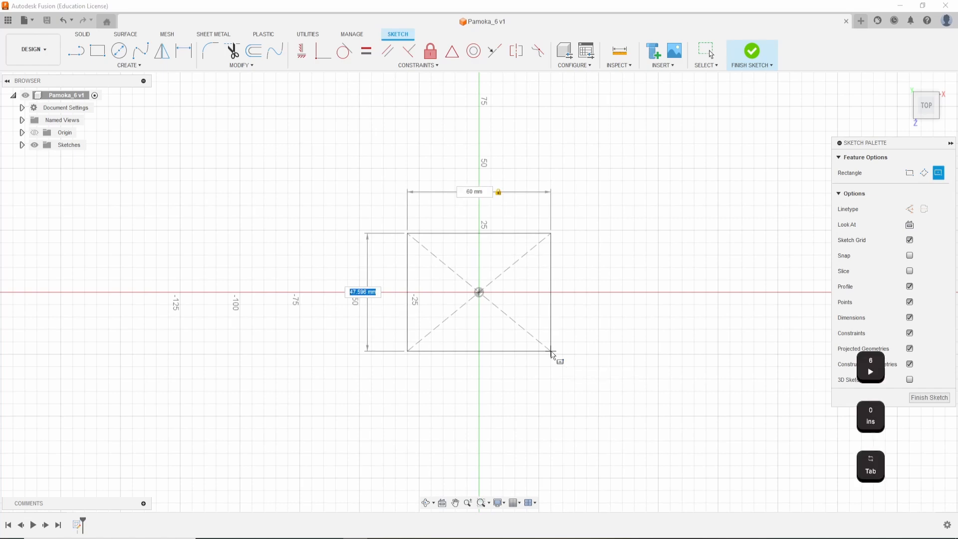
{"action": "type", "text": "60"}
{"action": "key", "text": "Return"}
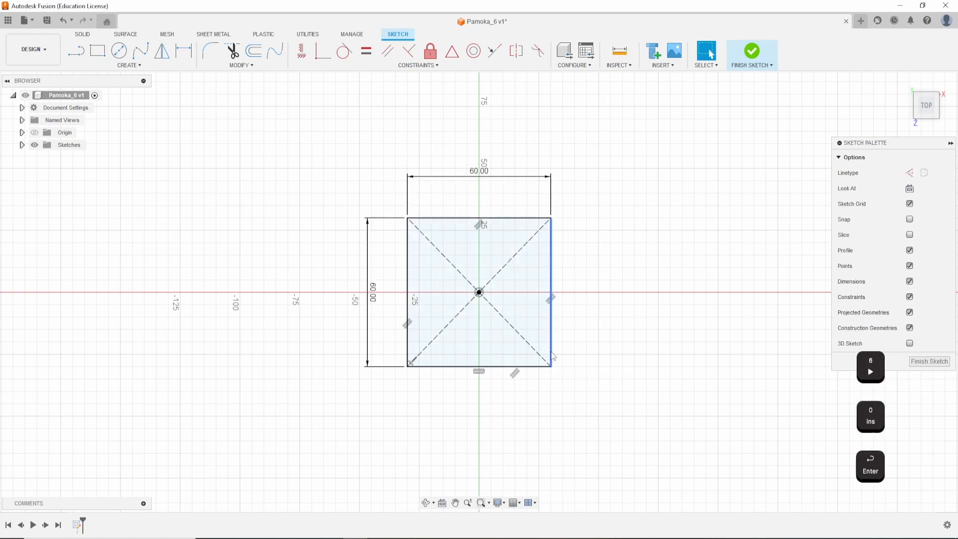
Extrude the square profile 70 mm upward as a new body.
{"action": "left_click", "coordinate": [427, 274]}
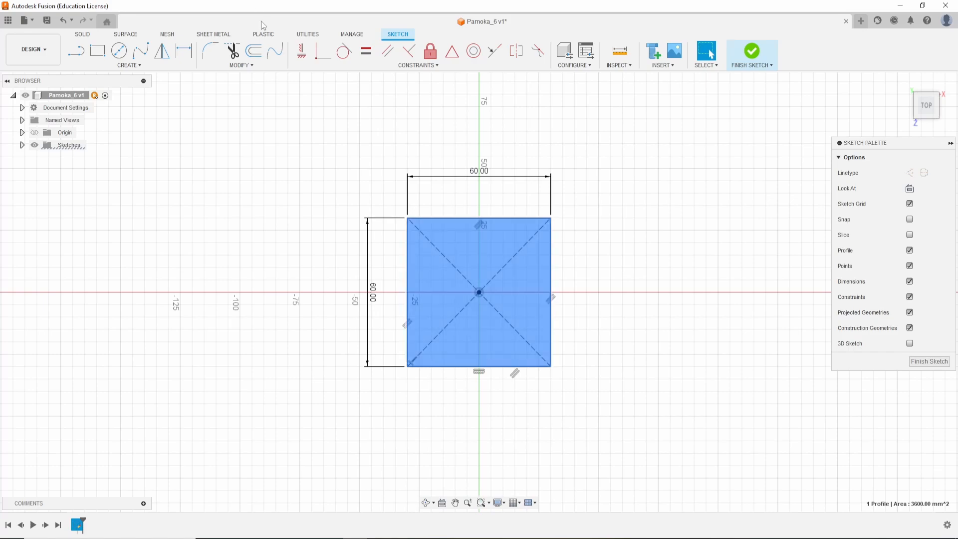
{"action": "key", "text": "e"}
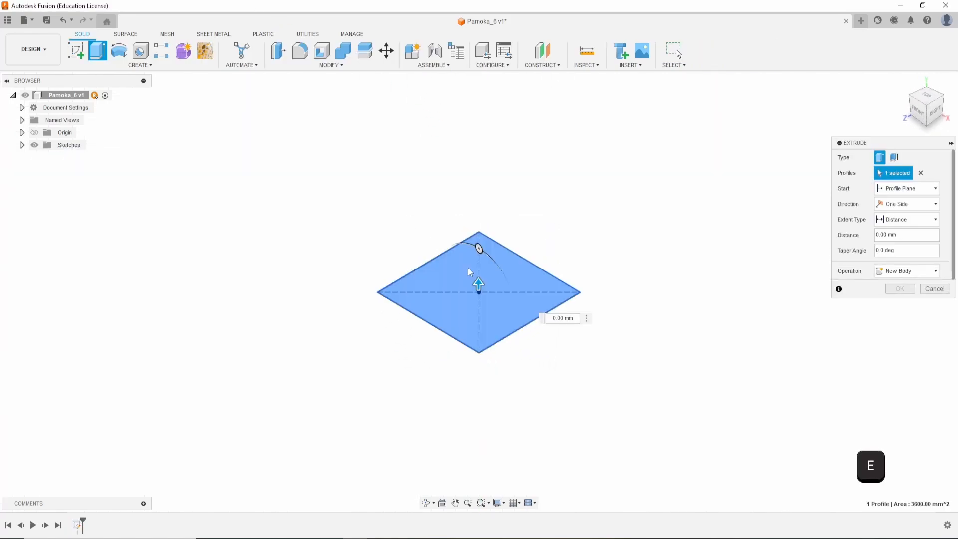
{"action": "left_click", "coordinate": [482, 285]}
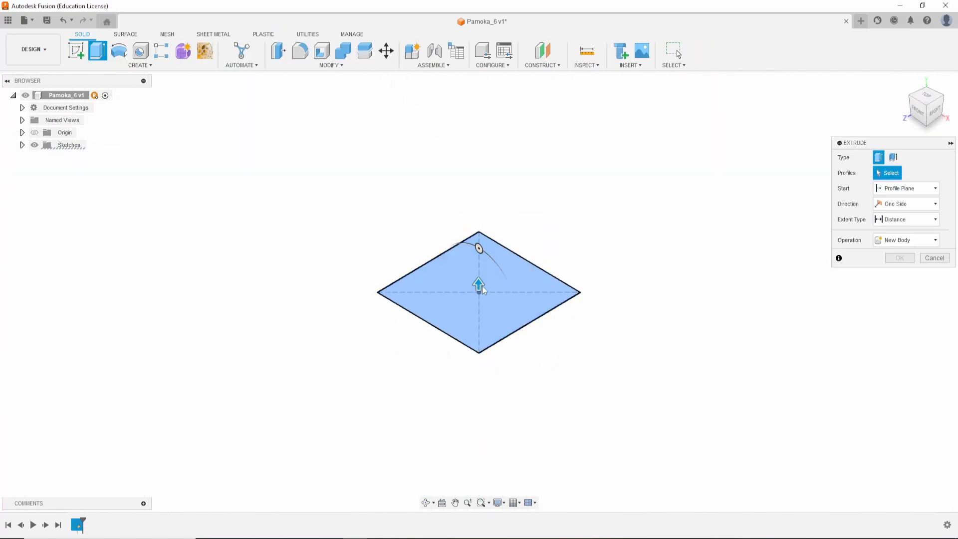
{"action": "left_click", "coordinate": [480, 288]}
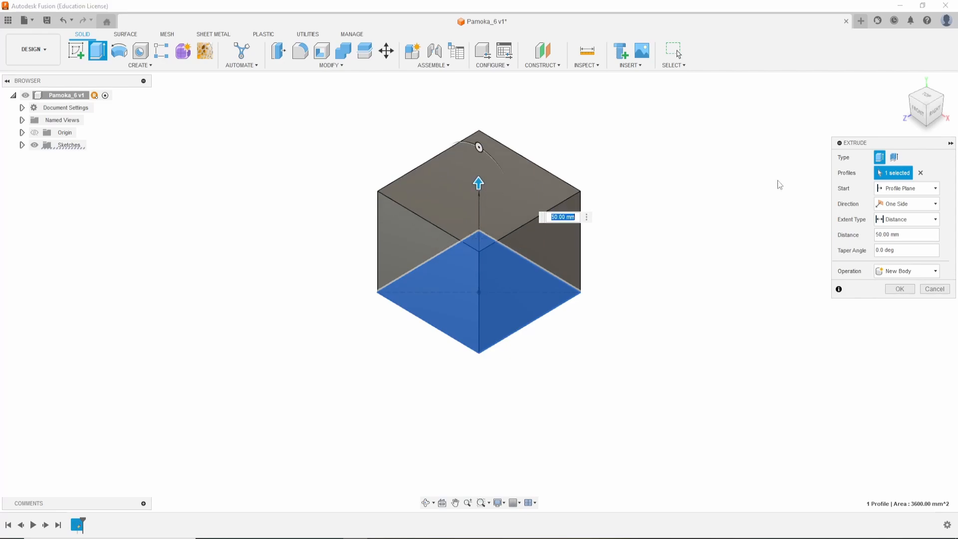
{"action": "left_click", "coordinate": [906, 235]}
{"action": "type", "text": "80"}
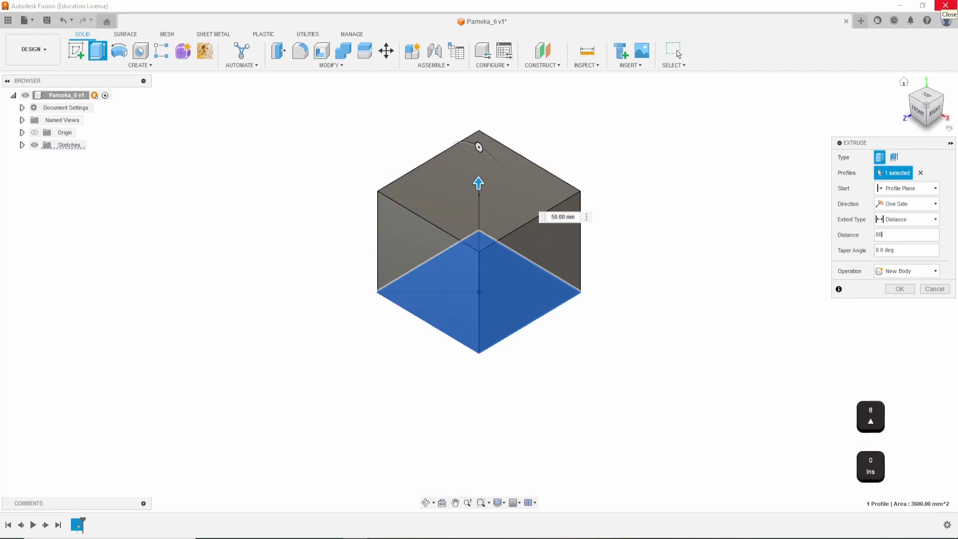
{"action": "key", "text": "BackSpace"}
{"action": "key", "text": "BackSpace"}
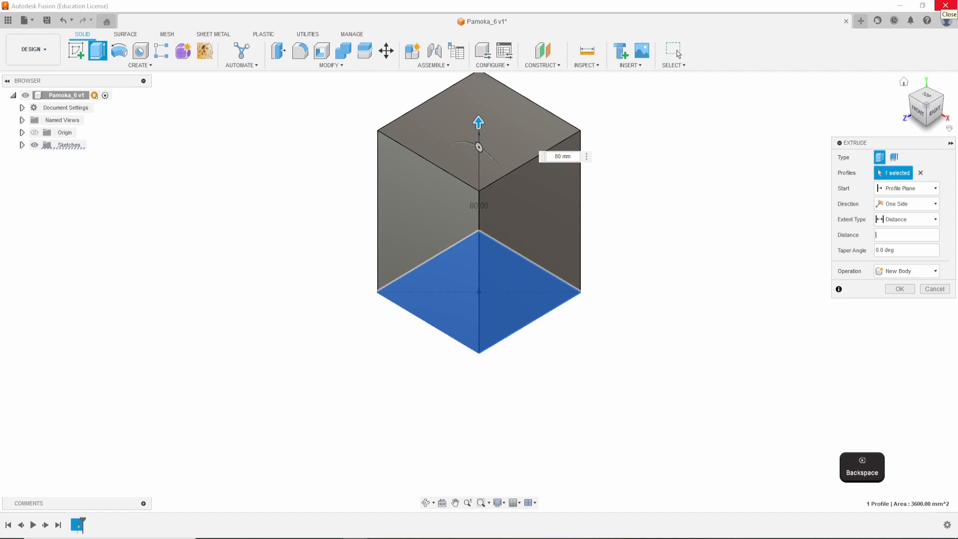
{"action": "type", "text": "70"}
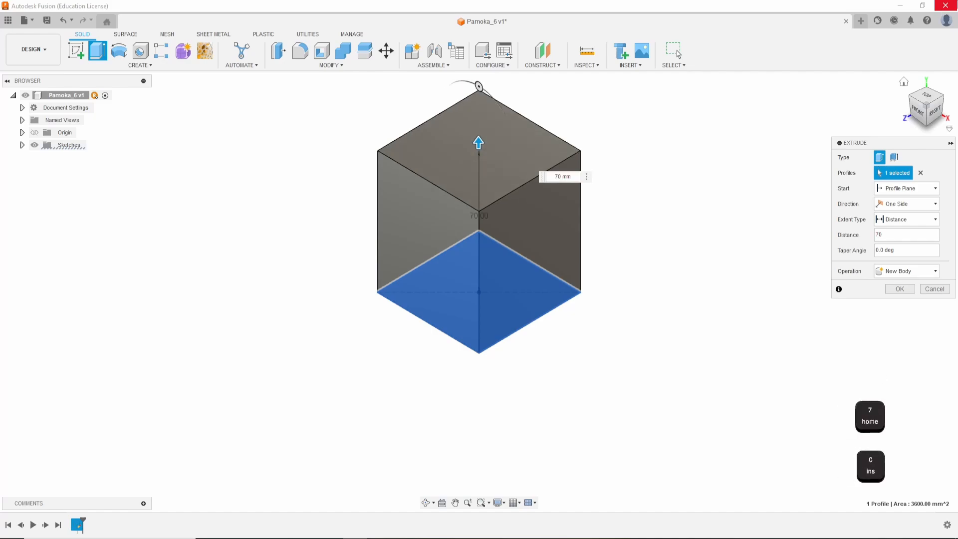
{"action": "key", "text": "Return"}
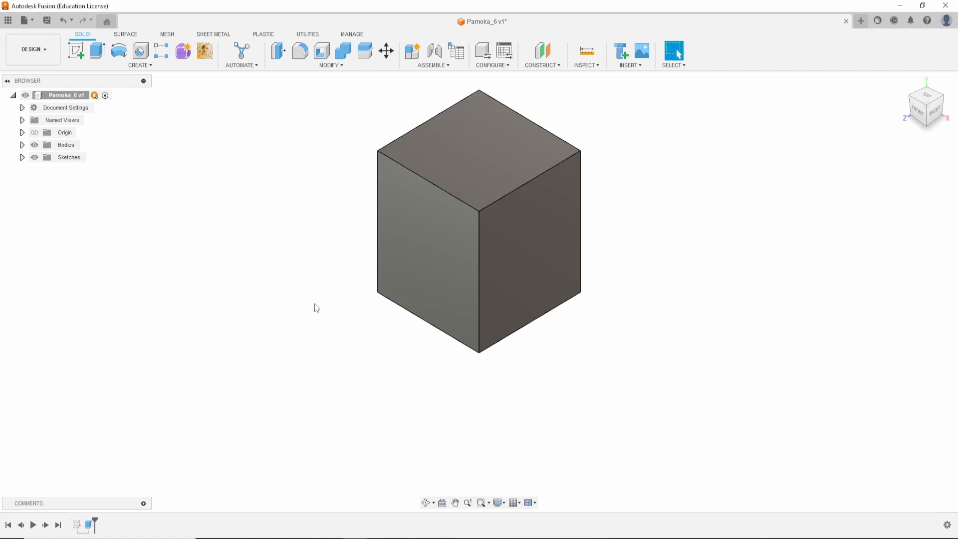
Start a sketch on the block's right face and draw a vertical construction line about 77 mm long up from the origin.
{"action": "left_click", "coordinate": [504, 243]}
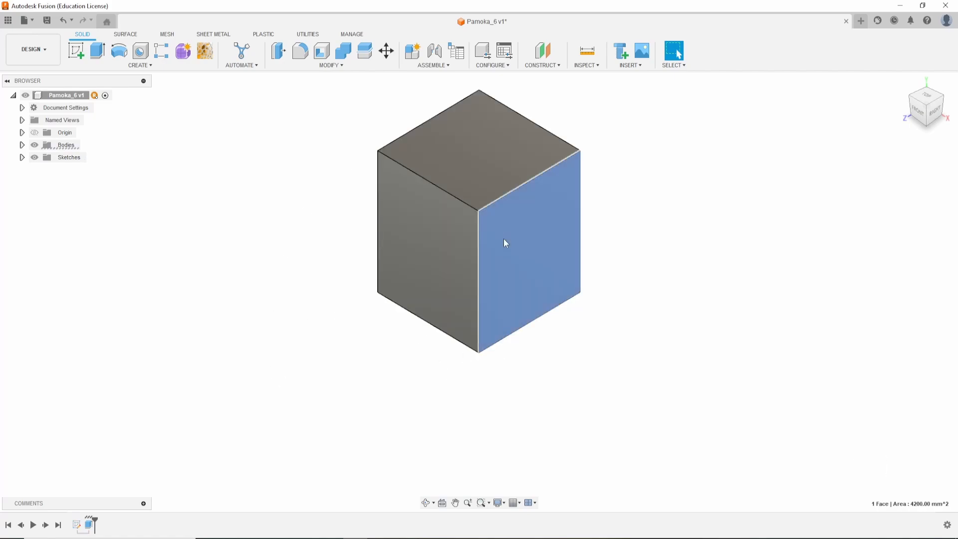
{"action": "left_click", "coordinate": [75, 52]}
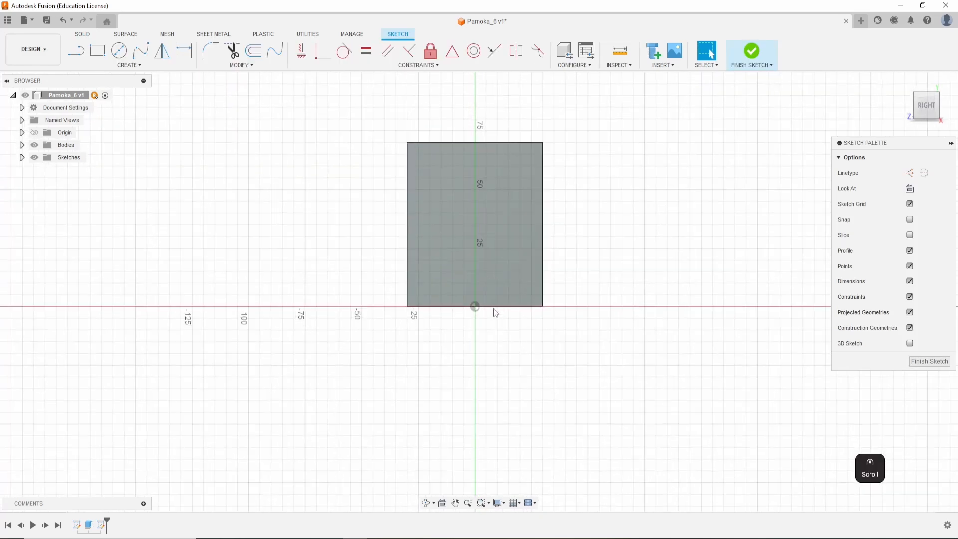
{"action": "scroll", "coordinate": [594, 242], "scroll_direction": "up", "scroll_amount": 3}
{"action": "scroll", "coordinate": [627, 252], "scroll_direction": "down", "scroll_amount": 1}
{"action": "middle_click_drag", "start_coordinate": [627, 253], "coordinate": [631, 321]}
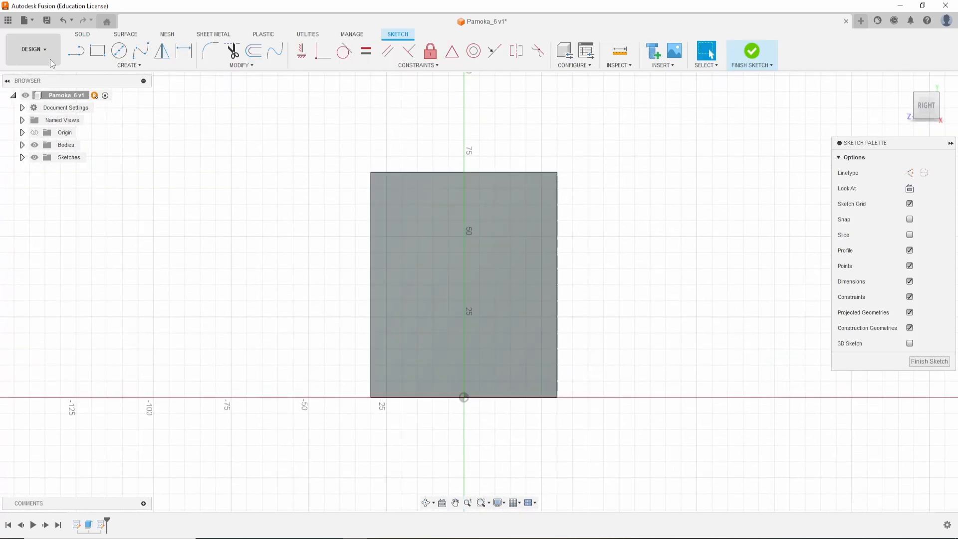
{"action": "left_click", "coordinate": [76, 50]}
{"action": "key", "text": "x"}
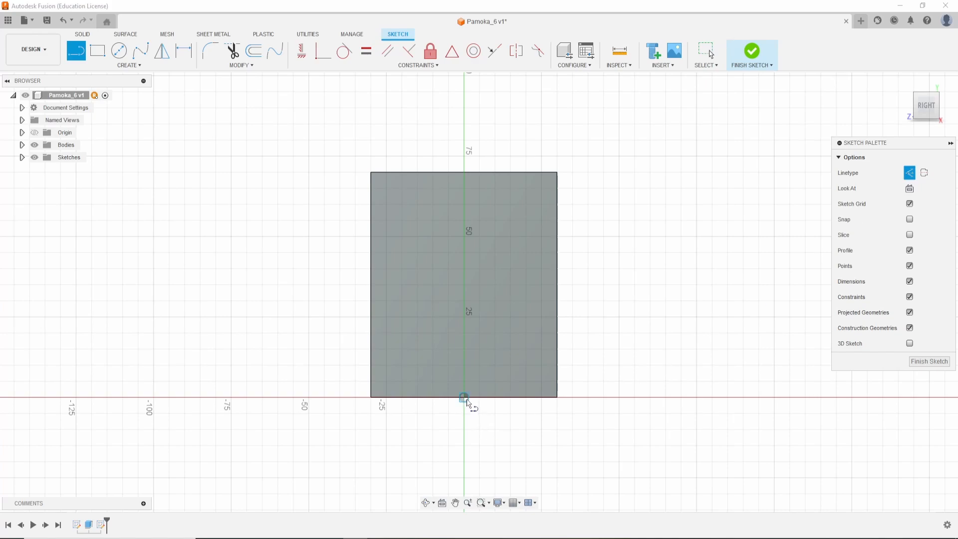
{"action": "left_click", "coordinate": [465, 399]}
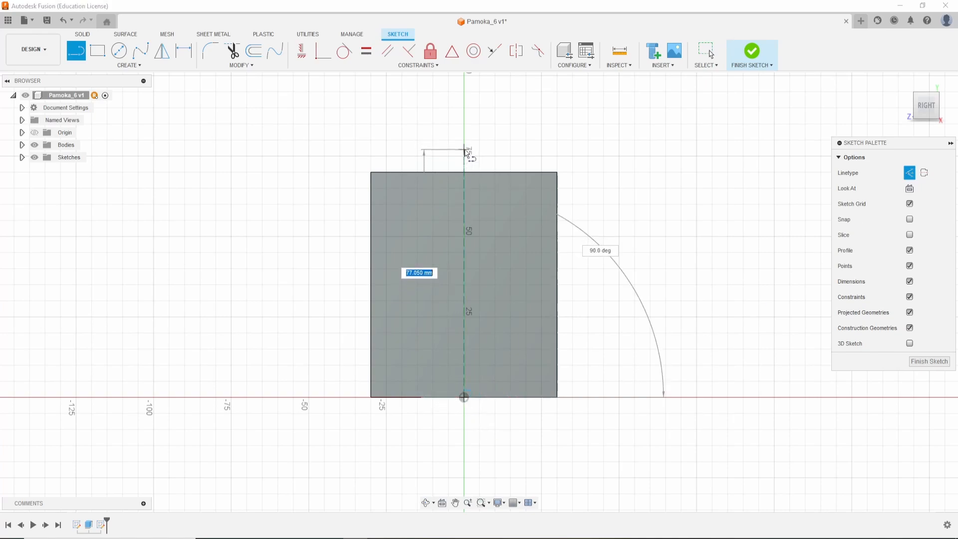
{"action": "left_click", "coordinate": [465, 150]}
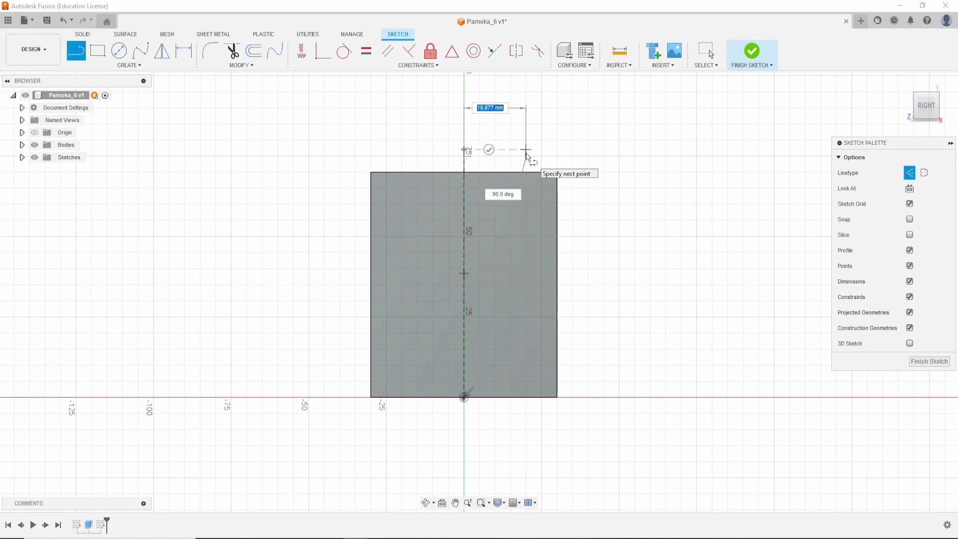
{"action": "key", "text": "Escape"}
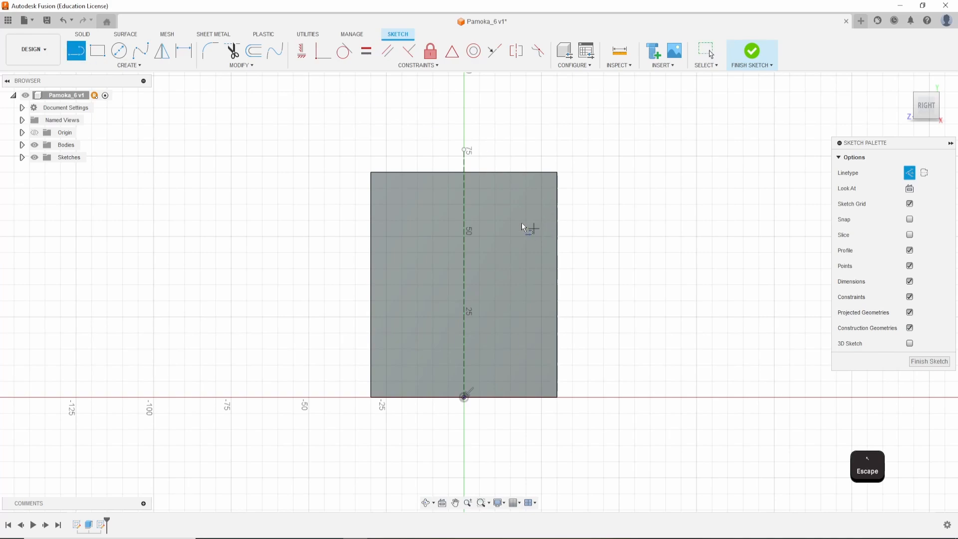
Draw a solid sloped line from the midpoint of the face's top edge to its left edge, ending about 25 mm below the corner.
{"action": "scroll", "coordinate": [466, 175], "scroll_direction": "down", "scroll_amount": 2}
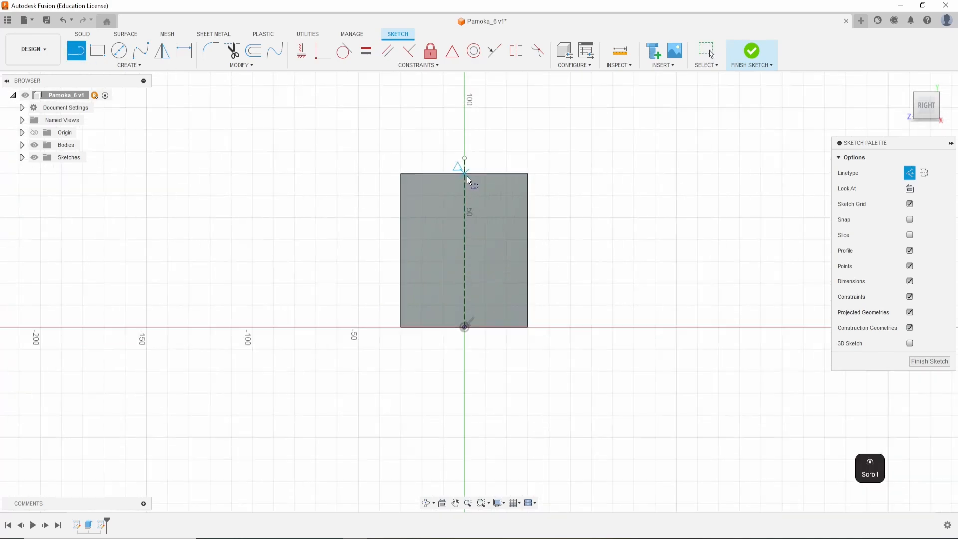
{"action": "scroll", "coordinate": [467, 176], "scroll_direction": "up", "scroll_amount": 4}
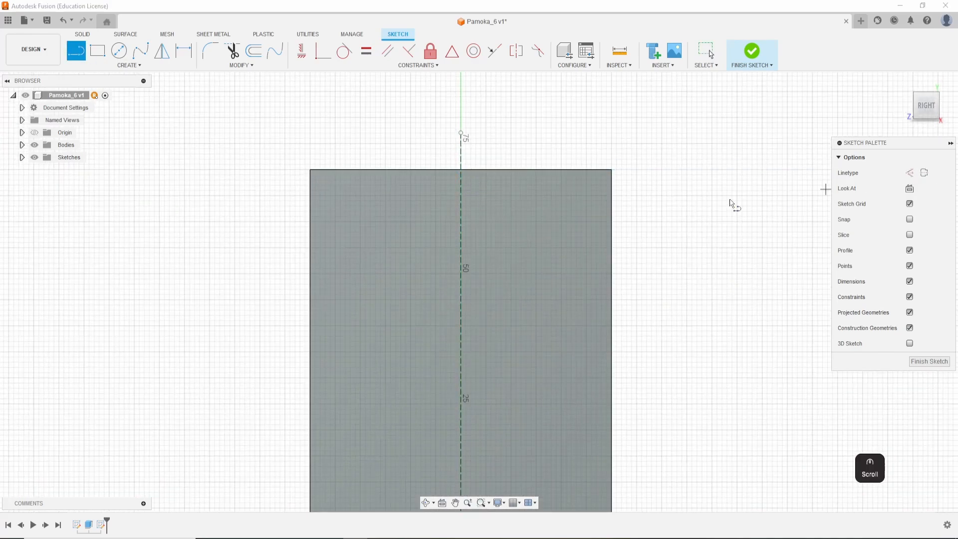
{"action": "left_click", "coordinate": [461, 170]}
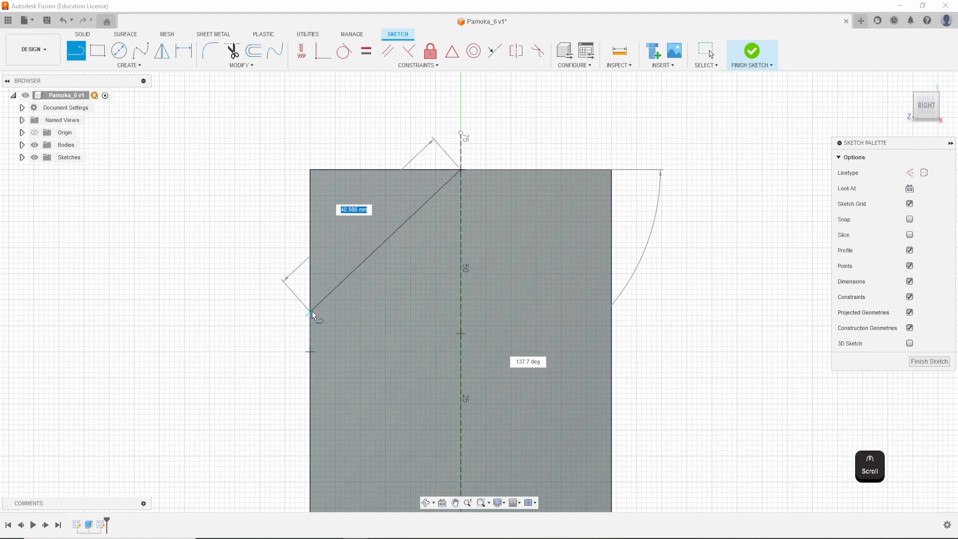
{"action": "double_click", "coordinate": [311, 298]}
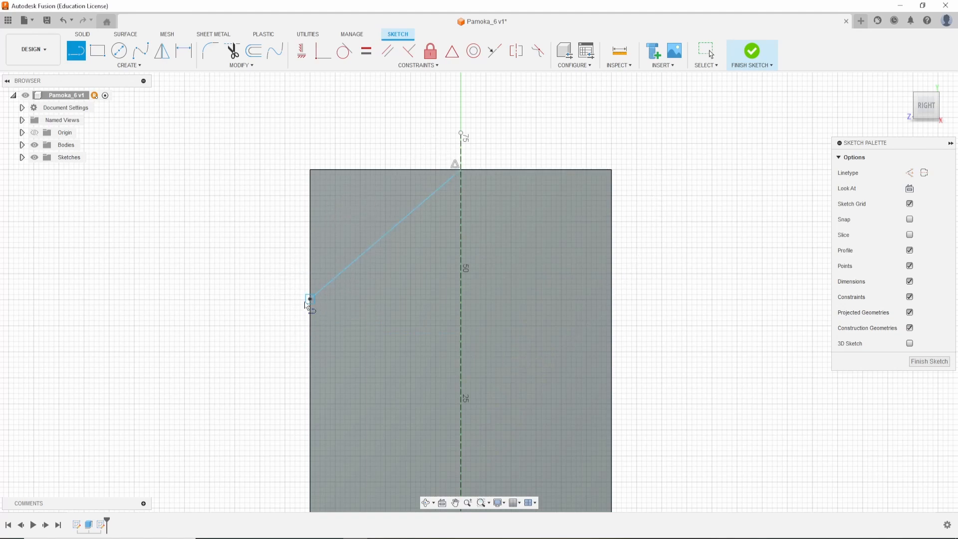
{"action": "key", "text": "Escape"}
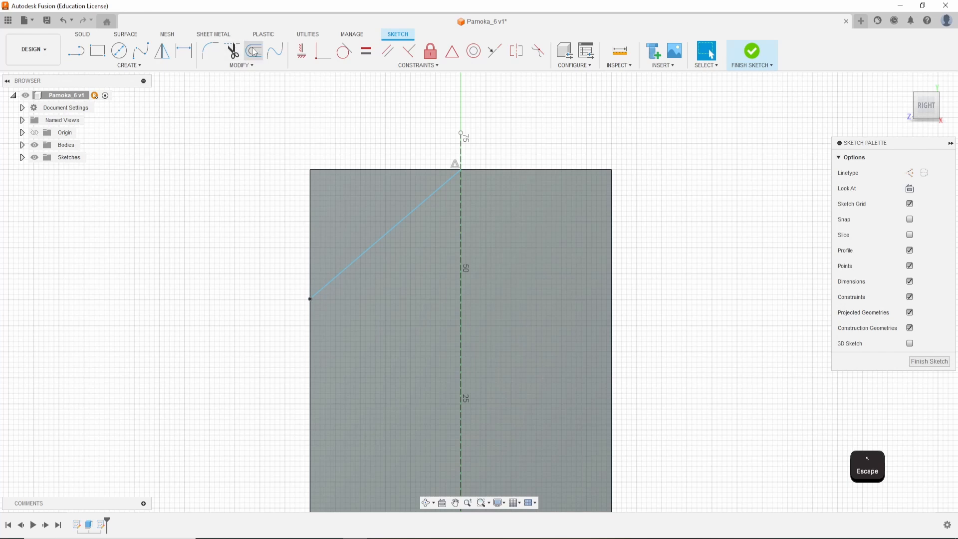
Dimension the vertical distance from the face's upper-left corner to the sloped line's lower endpoint as 25 mm.
{"action": "left_click", "coordinate": [183, 50]}
{"action": "left_click", "coordinate": [310, 299]}
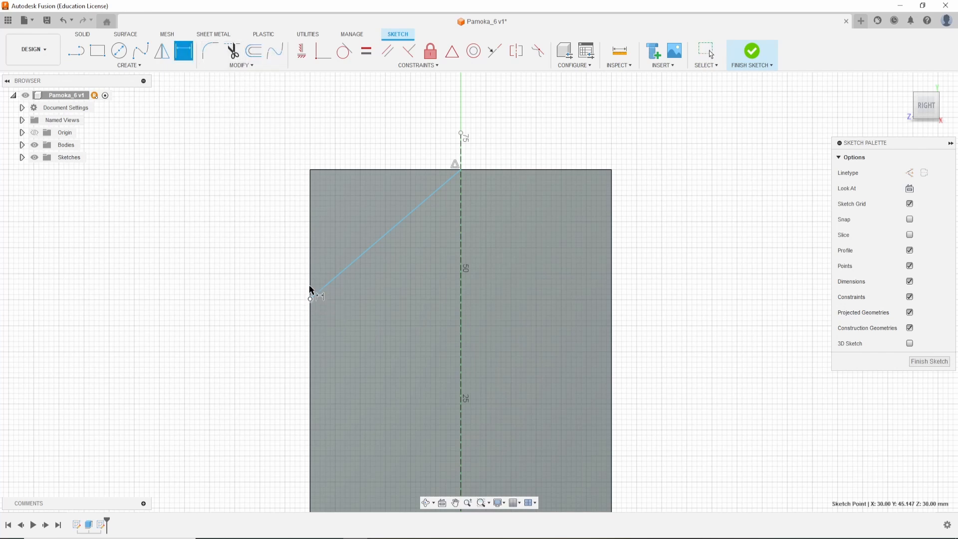
{"action": "left_click", "coordinate": [310, 169]}
{"action": "left_click", "coordinate": [256, 241]}
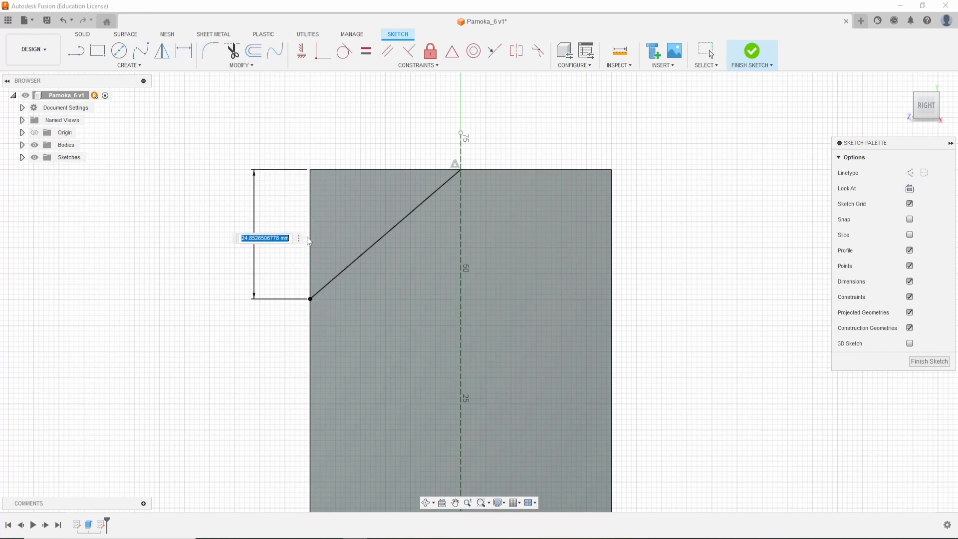
{"action": "type", "text": "25"}
{"action": "key", "text": "Return"}
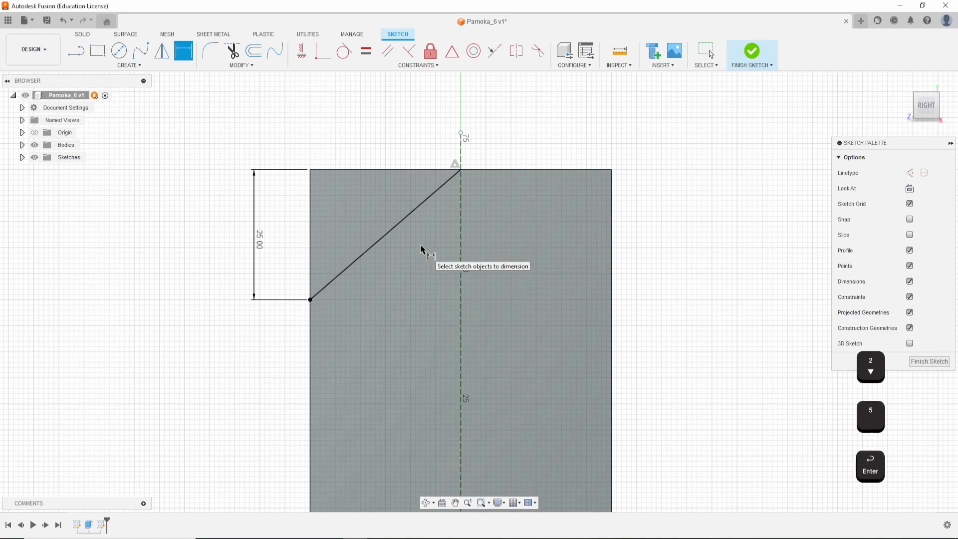
{"action": "key", "text": "Escape"}
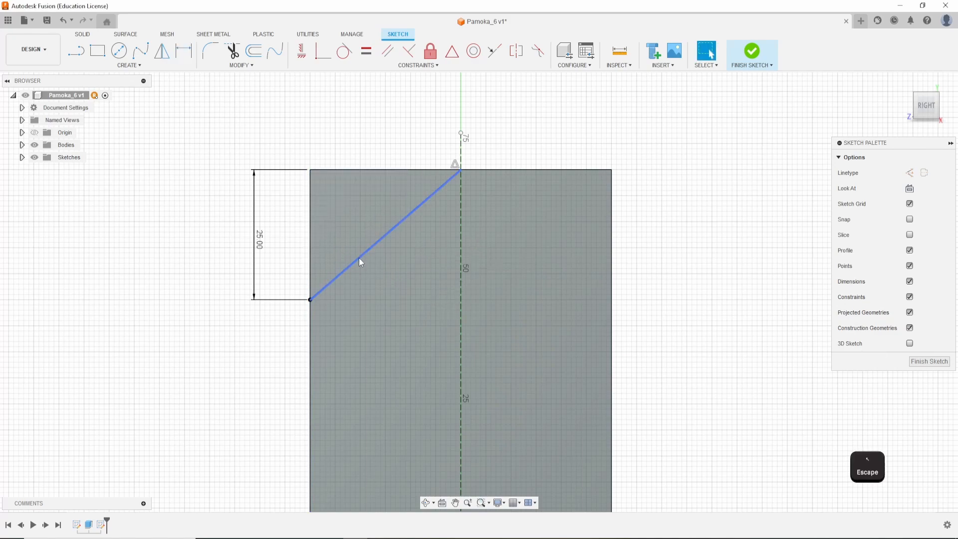
Mirror the sloped line about the vertical construction line to complete the gable outline.
{"action": "left_click", "coordinate": [355, 258]}
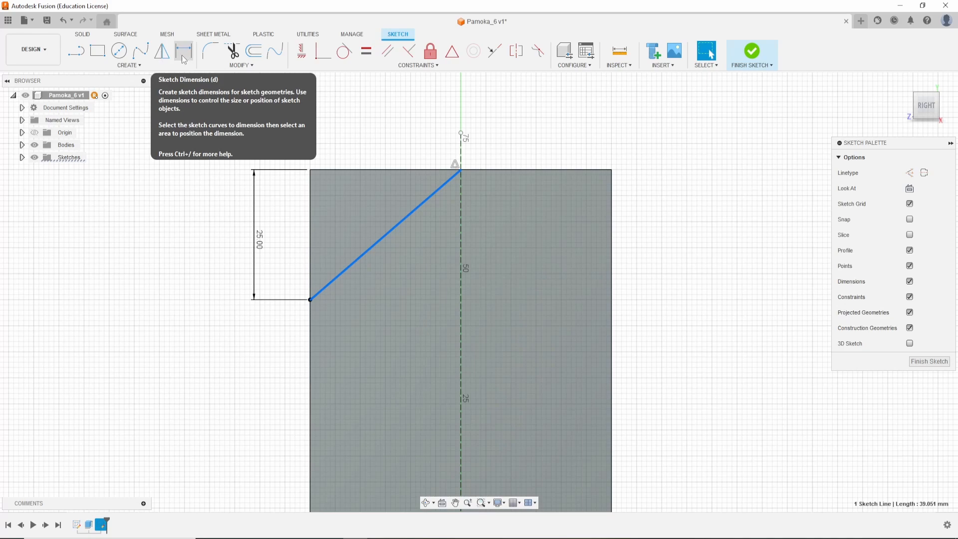
{"action": "left_click", "coordinate": [162, 50]}
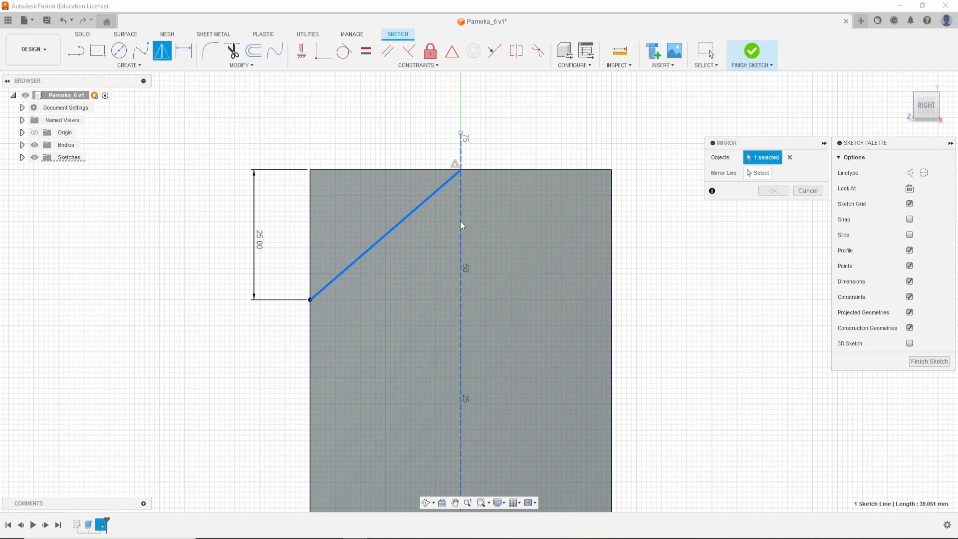
{"action": "left_click", "coordinate": [758, 173]}
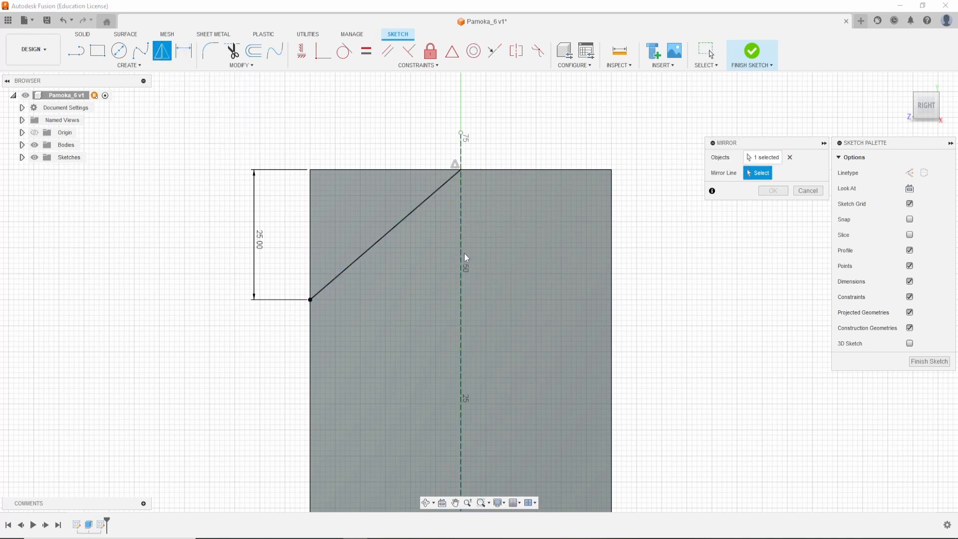
{"action": "left_click", "coordinate": [460, 253]}
{"action": "left_click", "coordinate": [774, 190]}
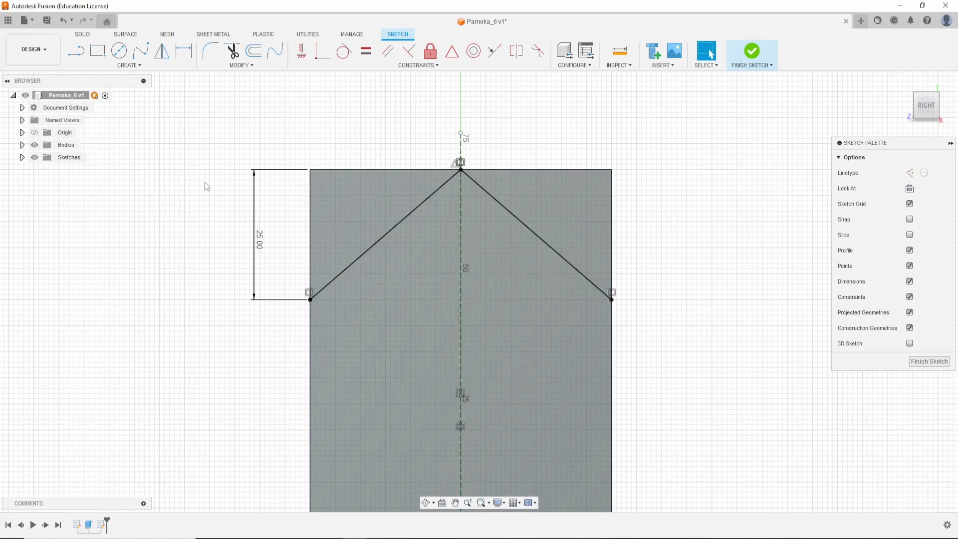
Cut the two triangular profiles above the gable lines through the whole block with an extrude distance of -84 mm.
{"action": "left_click", "coordinate": [327, 207]}
{"action": "left_click", "coordinate": [569, 206], "text": "shift"}
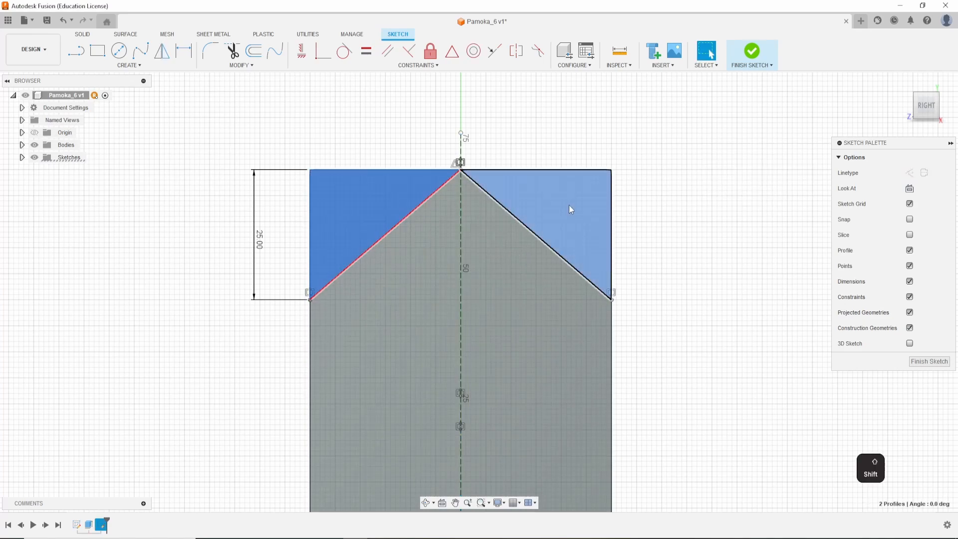
{"action": "middle_click_drag", "start_coordinate": [651, 382], "coordinate": [679, 405], "text": "shift"}
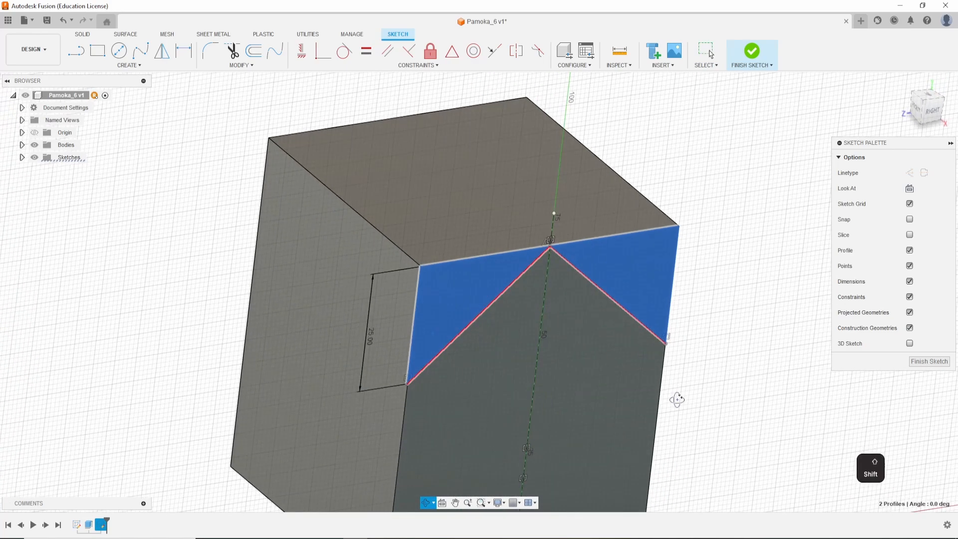
{"action": "key", "text": "e"}
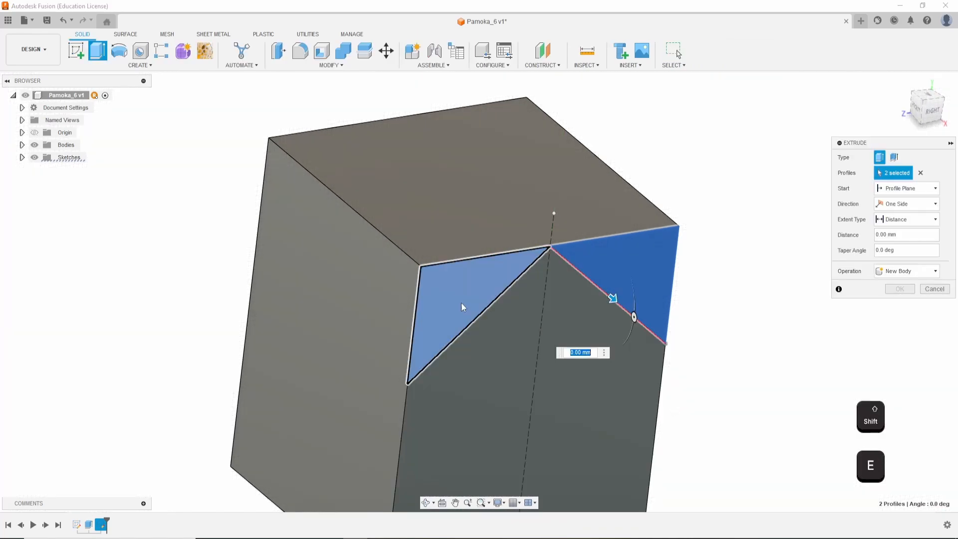
{"action": "left_click_drag", "start_coordinate": [614, 298], "coordinate": [335, 203]}
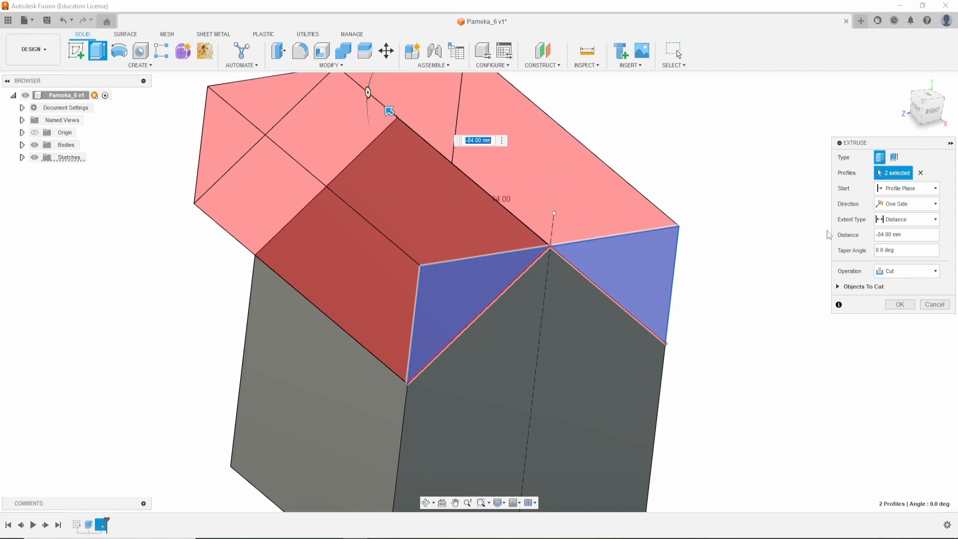
{"action": "left_click", "coordinate": [906, 306]}
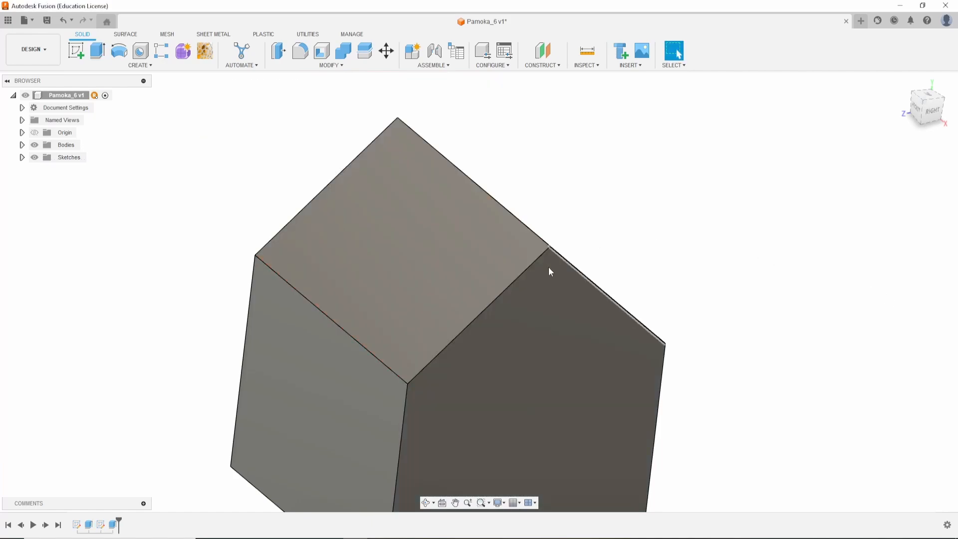
Shell the body with a 2 mm inside thickness, removing both sloped roof faces.
{"action": "middle_click_drag", "start_coordinate": [811, 405], "coordinate": [732, 417], "text": "shift"}
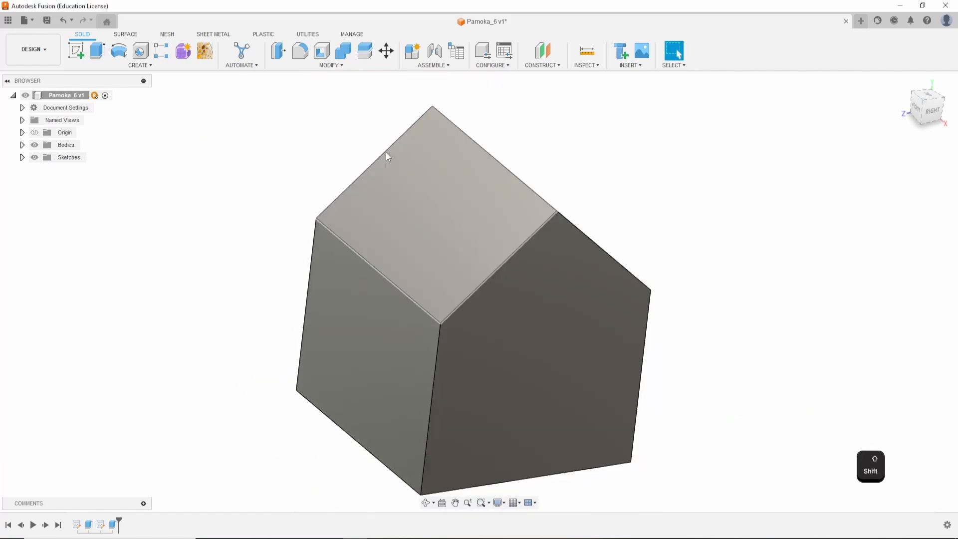
{"action": "left_click", "coordinate": [22, 157]}
{"action": "left_click", "coordinate": [22, 145]}
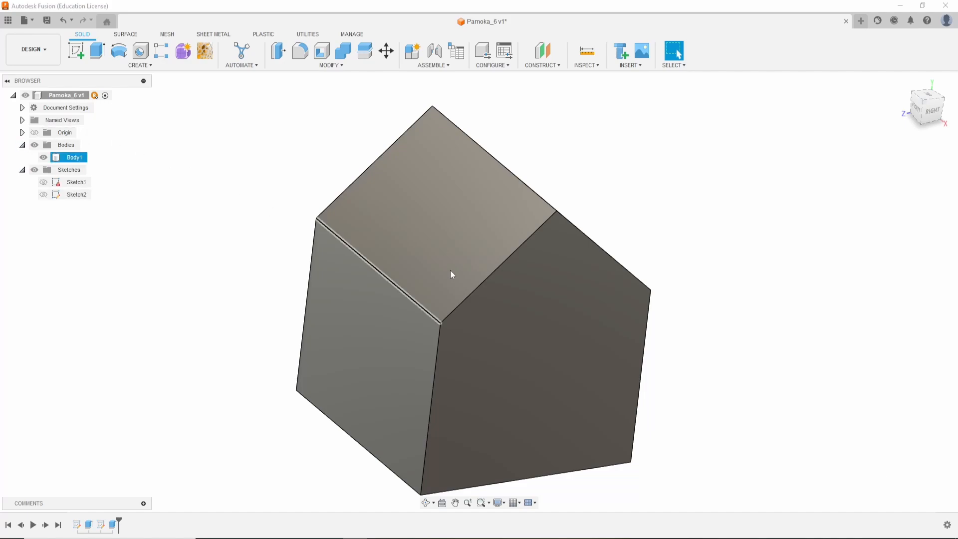
{"action": "mouse_move", "coordinate": [708, 442]}
{"action": "middle_mouse_down", "text": "shift"}
{"action": "mouse_move", "coordinate": [729, 418]}
{"action": "mouse_move", "coordinate": [704, 425]}
{"action": "mouse_move", "coordinate": [697, 448]}
{"action": "middle_mouse_up", "text": "shift"}
{"action": "left_click", "coordinate": [399, 215], "text": "shift"}
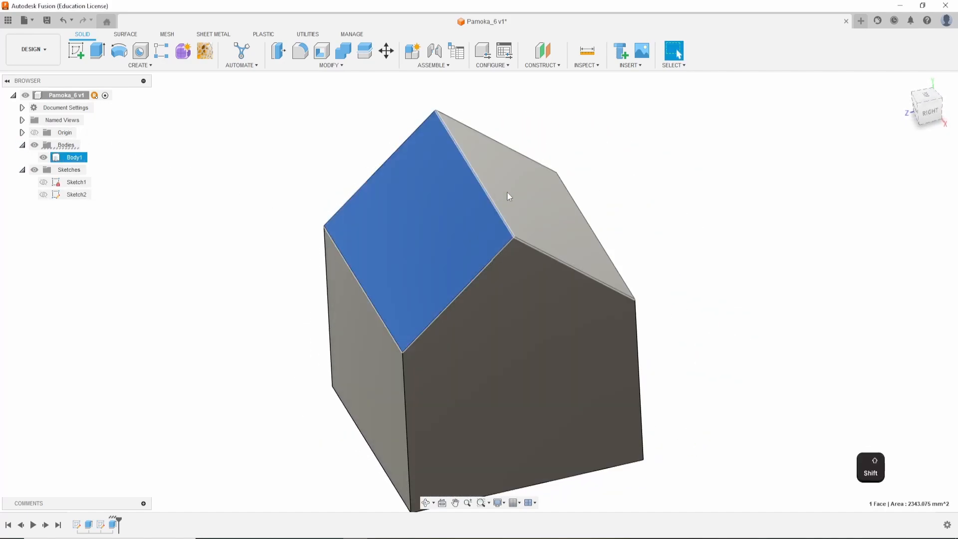
{"action": "left_click", "coordinate": [491, 182], "text": "shift"}
{"action": "left_click", "coordinate": [322, 50]}
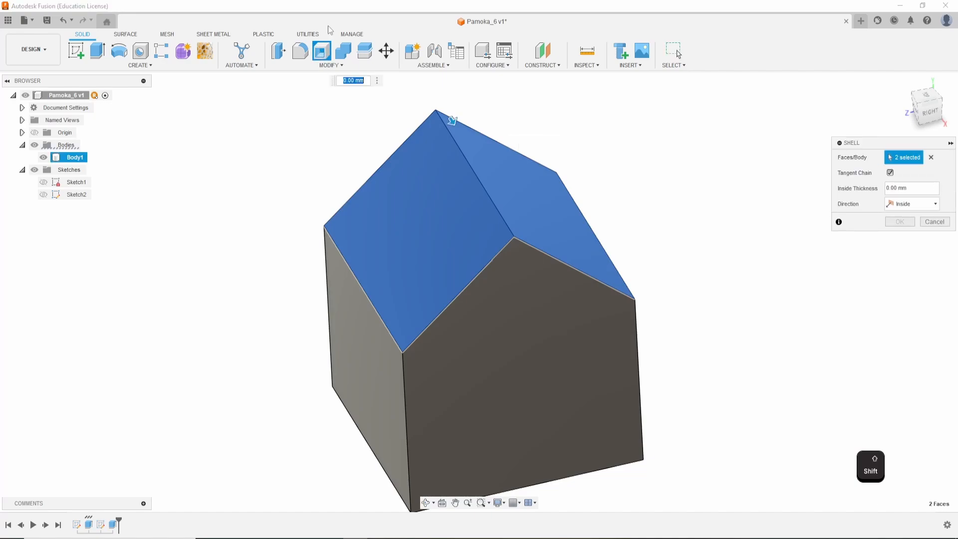
{"action": "left_click", "coordinate": [860, 187]}
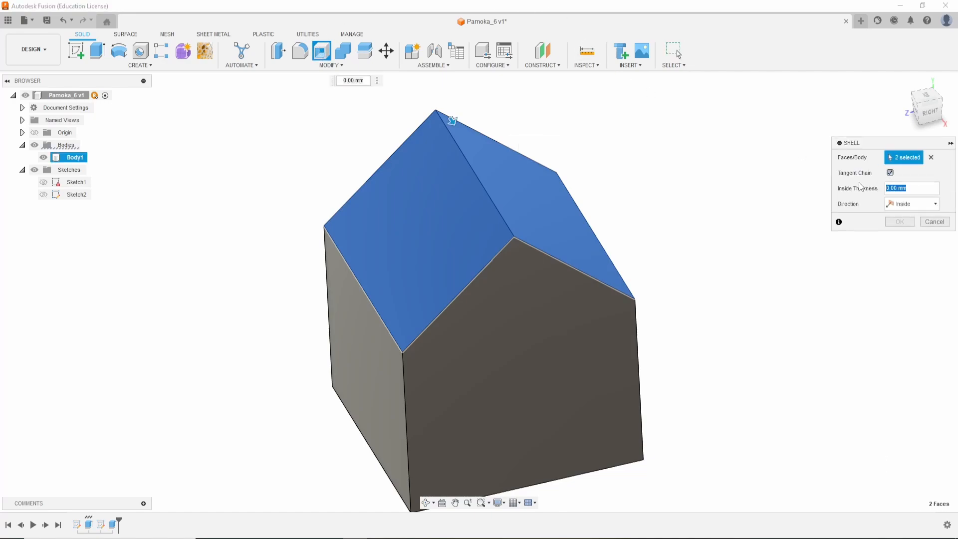
{"action": "type", "text": "2"}
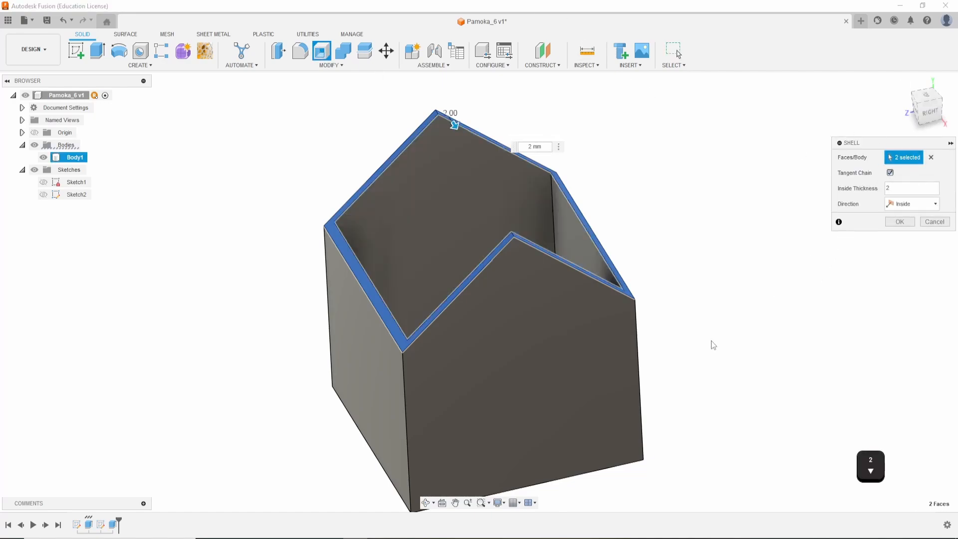
{"action": "middle_click_drag", "start_coordinate": [698, 312], "coordinate": [653, 281], "text": "shift"}
{"action": "left_click", "coordinate": [909, 226]}
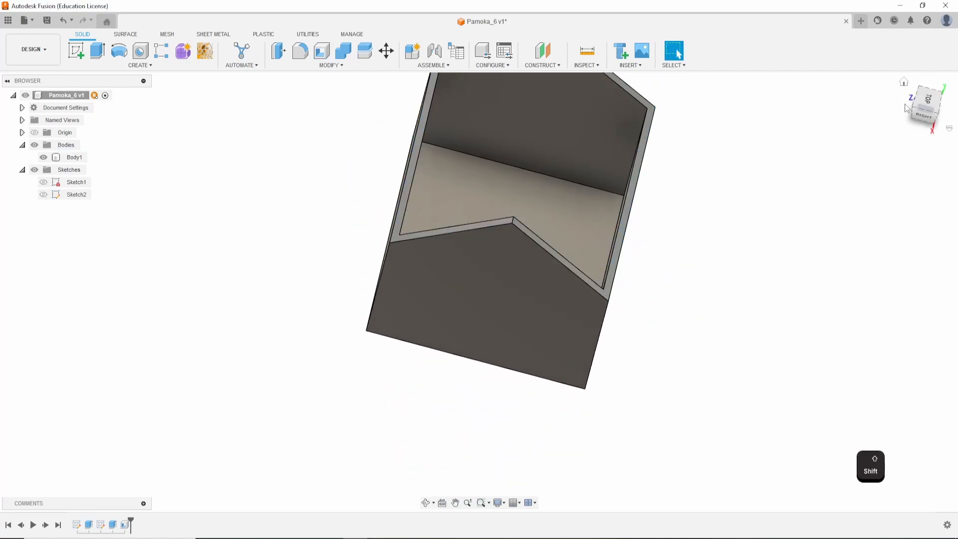
Start a sketch on the right gable wall's outer face and project the face's outline into it.
{"action": "left_click", "coordinate": [500, 334]}
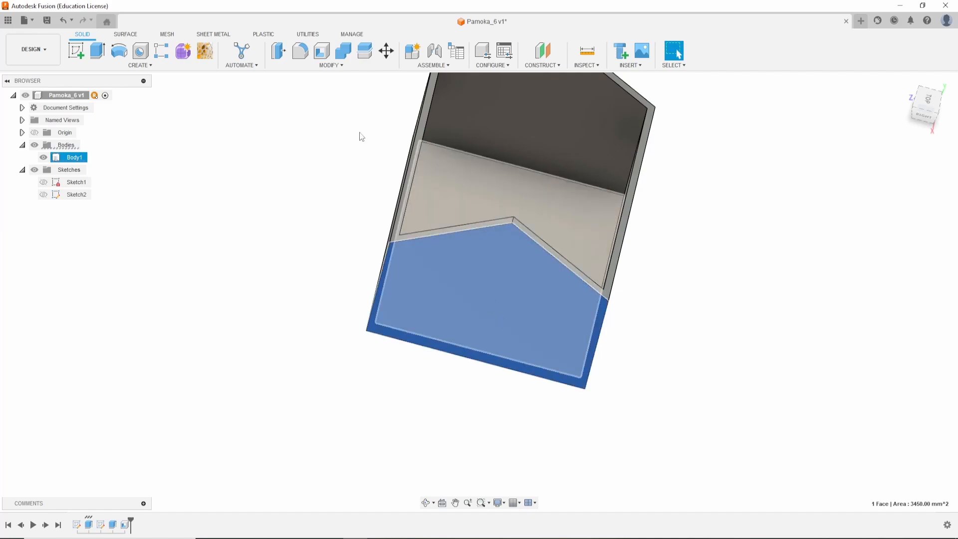
{"action": "left_click", "coordinate": [77, 52]}
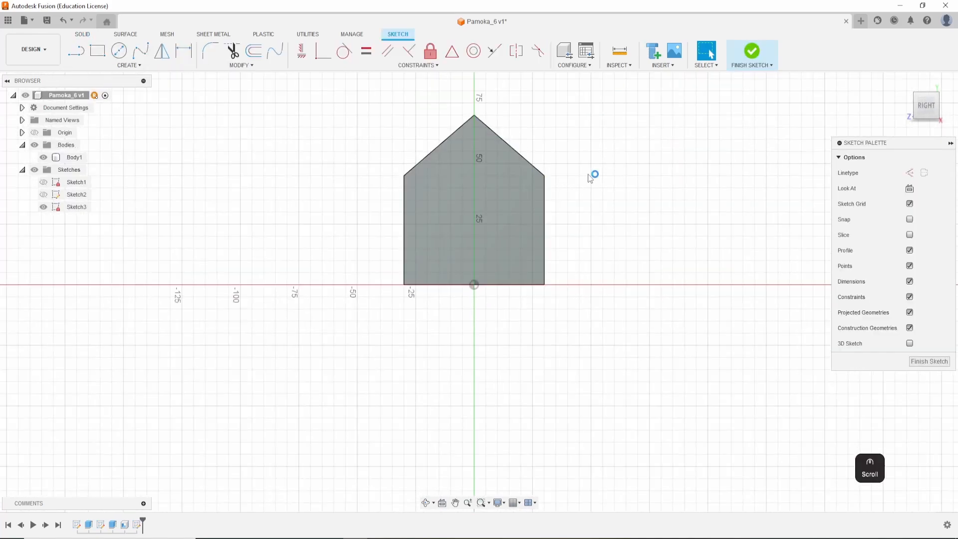
{"action": "scroll", "coordinate": [575, 244], "scroll_direction": "up", "scroll_amount": 4}
{"action": "middle_click_drag", "start_coordinate": [668, 239], "coordinate": [659, 259]}
{"action": "scroll", "coordinate": [634, 128], "scroll_direction": "down", "scroll_amount": 3}
{"action": "scroll", "coordinate": [599, 108], "scroll_direction": "up", "scroll_amount": 4}
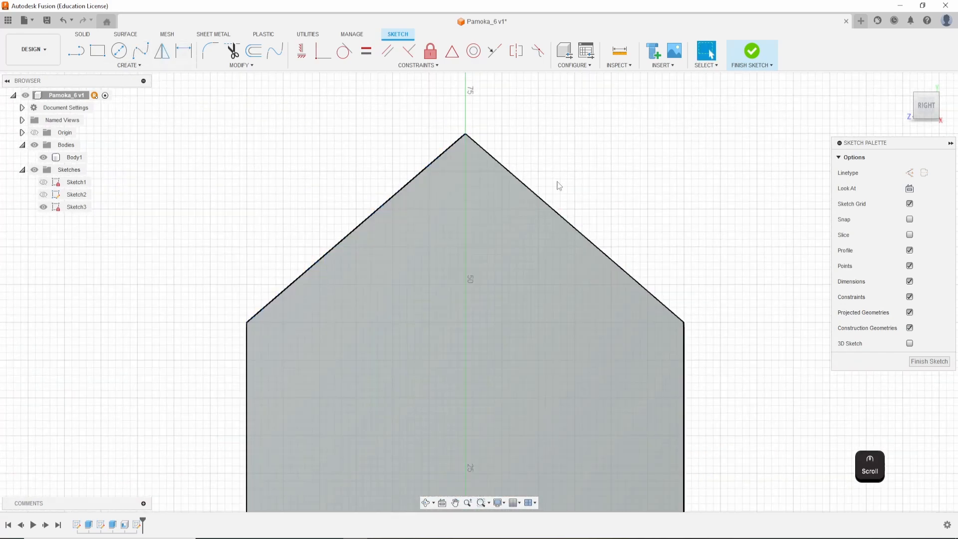
{"action": "key", "text": "p"}
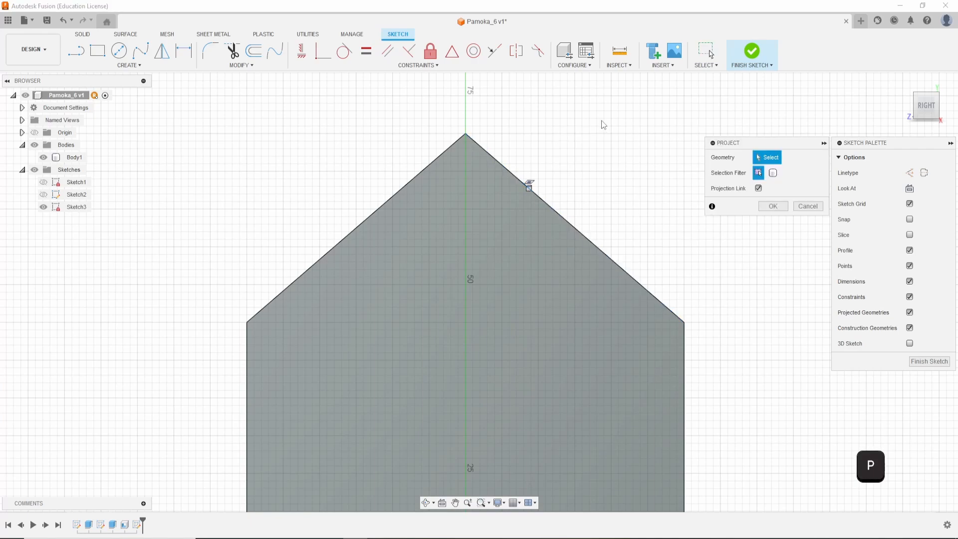
{"action": "left_click", "coordinate": [567, 268]}
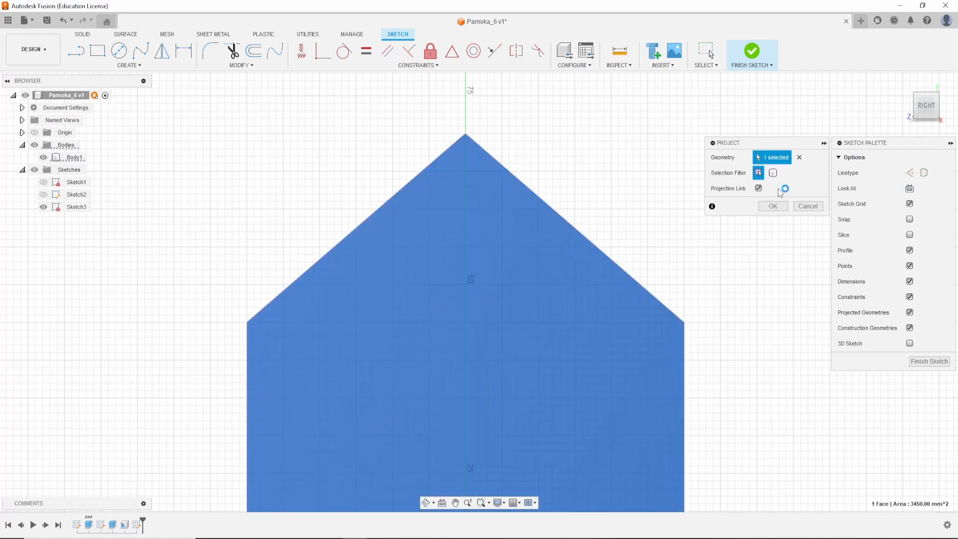
{"action": "left_click", "coordinate": [773, 206]}
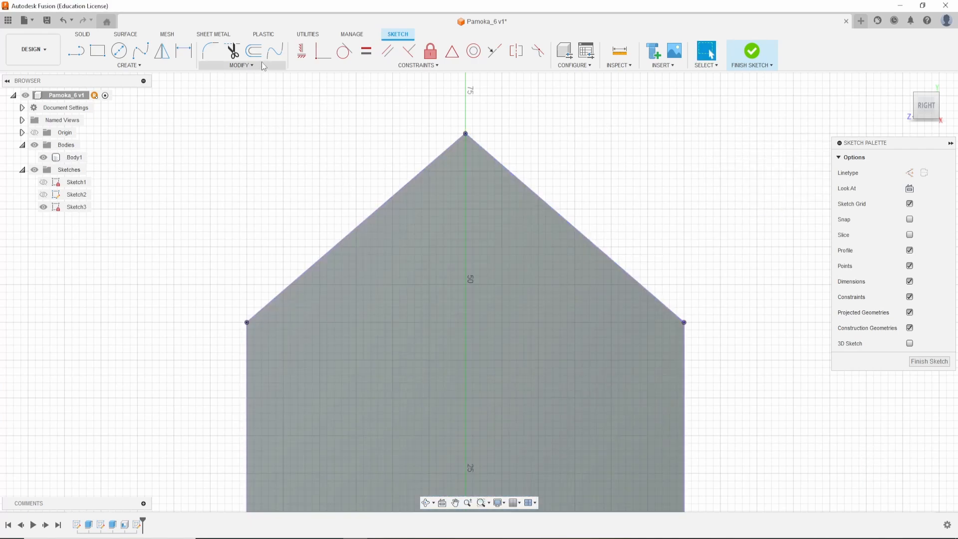
{"action": "key", "text": "o"}
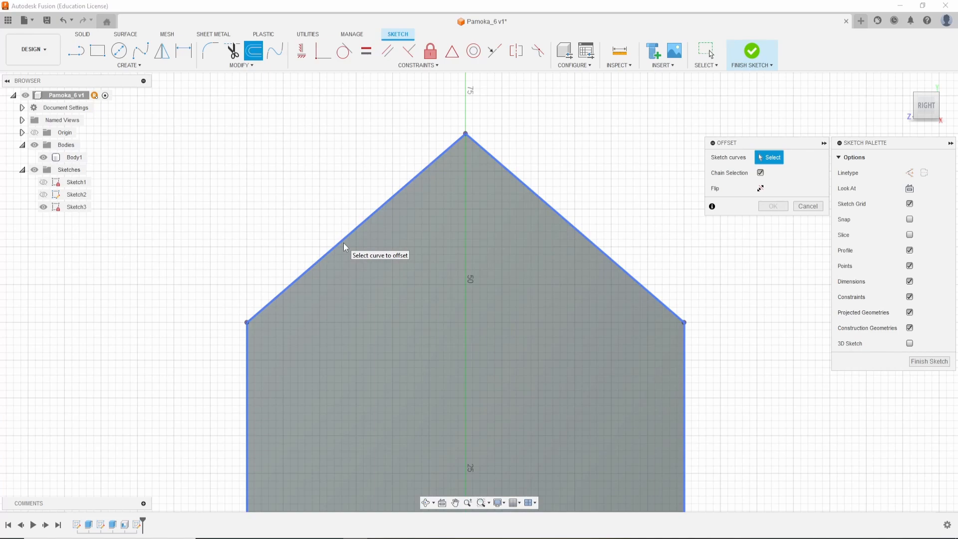
{"action": "left_click", "coordinate": [344, 245]}
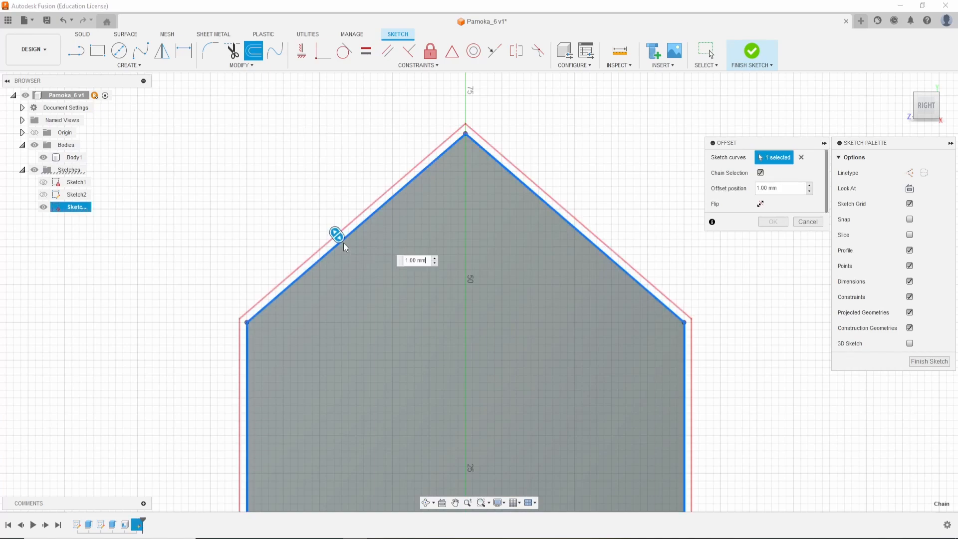
{"action": "left_click", "coordinate": [821, 223]}
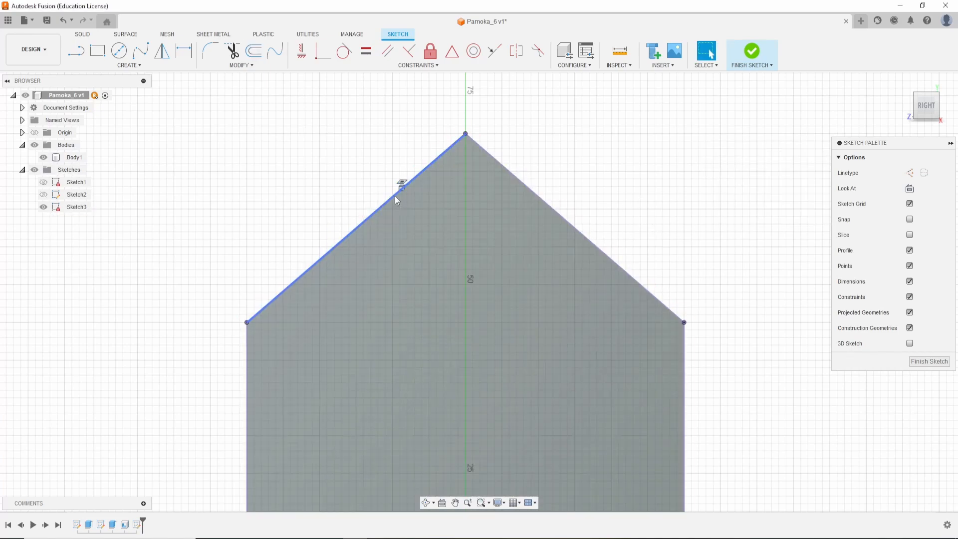
Offset only the two projected sloped roof edges outward by 3 mm.
{"action": "left_click", "coordinate": [396, 199]}
{"action": "left_click", "coordinate": [555, 205], "text": "shift"}
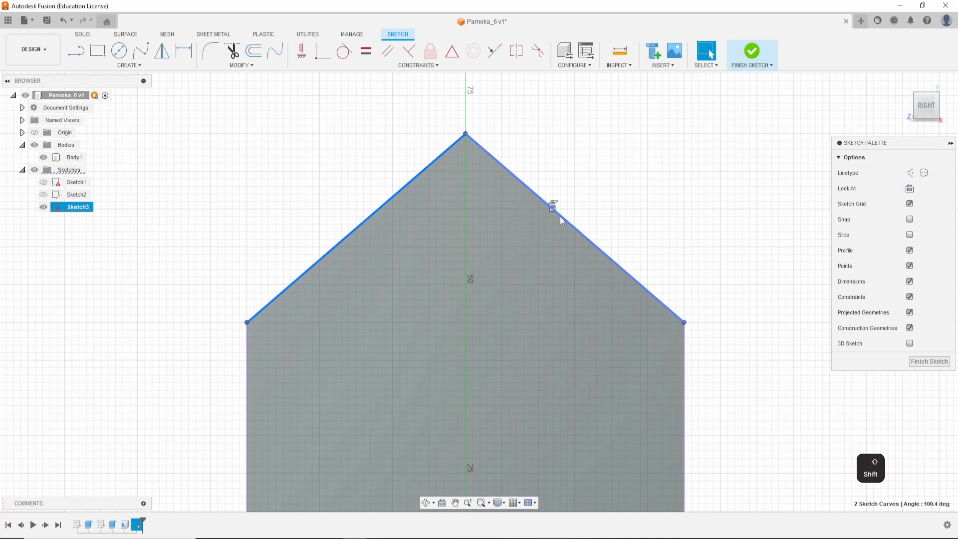
{"action": "left_click", "coordinate": [254, 50]}
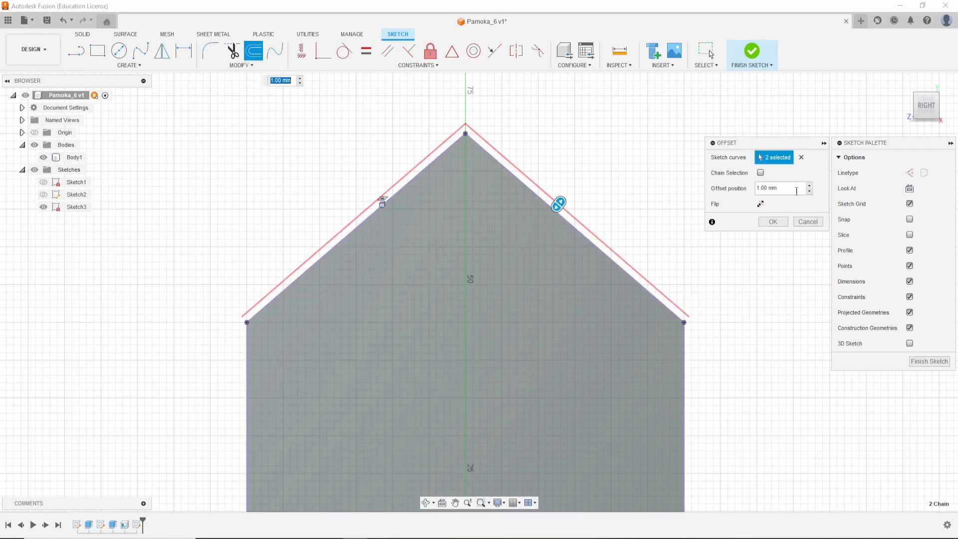
{"action": "type", "text": "3"}
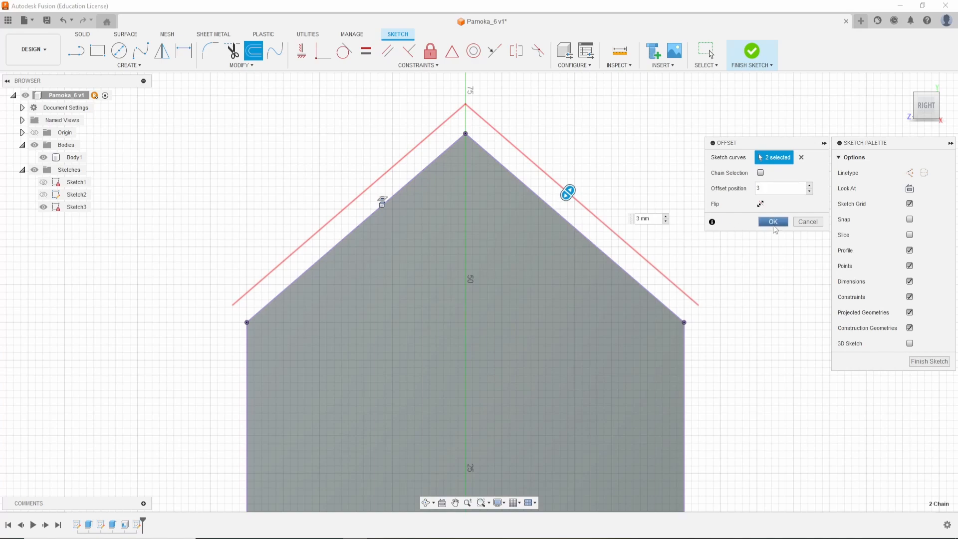
{"action": "left_click", "coordinate": [773, 223]}
Extend the left slope and its offset line about 8 mm past the eave with parallel lines, and join them with a perpendicular end line.
{"action": "key", "text": "l"}
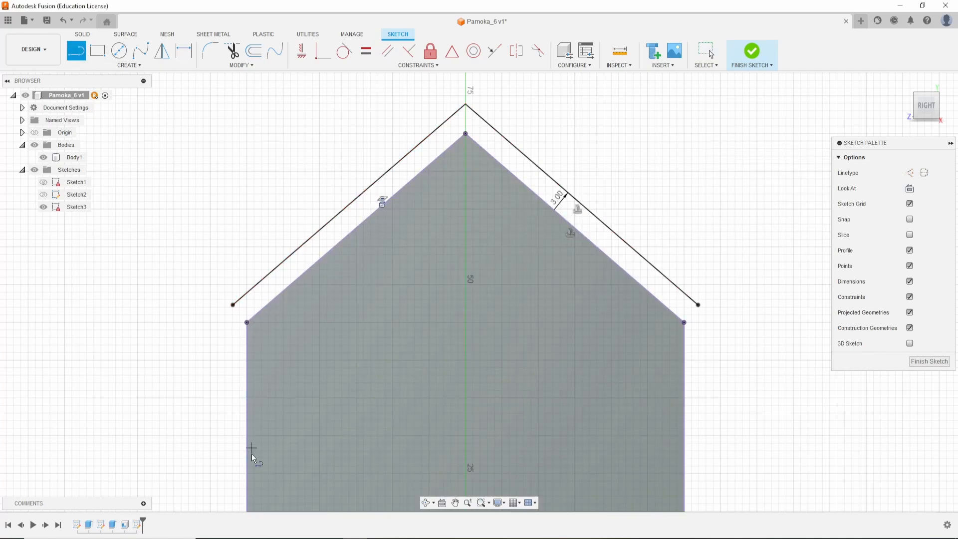
{"action": "left_click", "coordinate": [247, 322]}
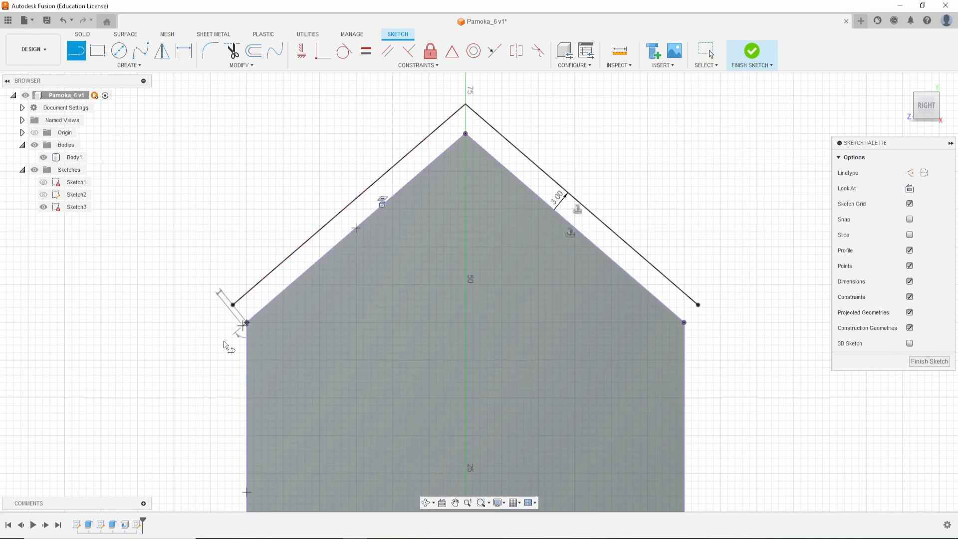
{"action": "left_click", "coordinate": [199, 364]}
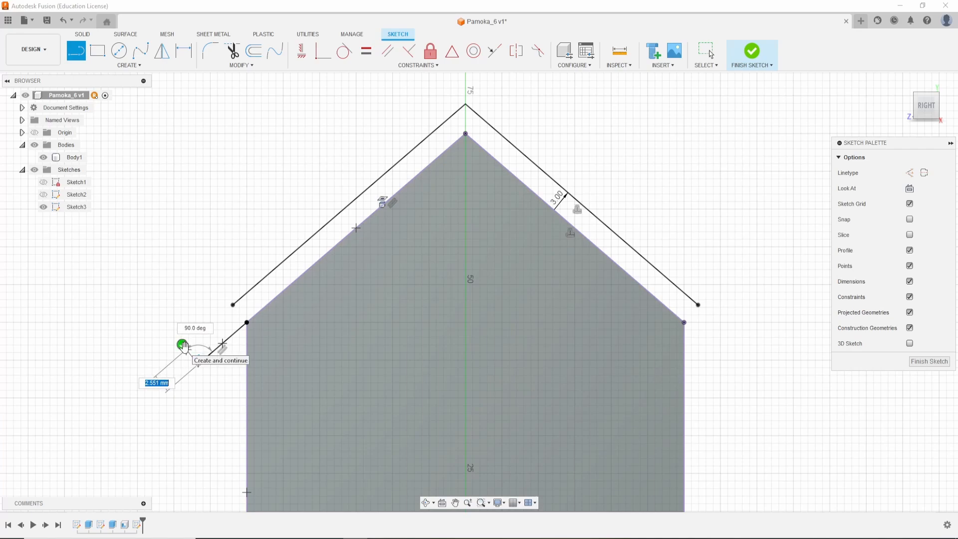
{"action": "left_click", "coordinate": [182, 344]}
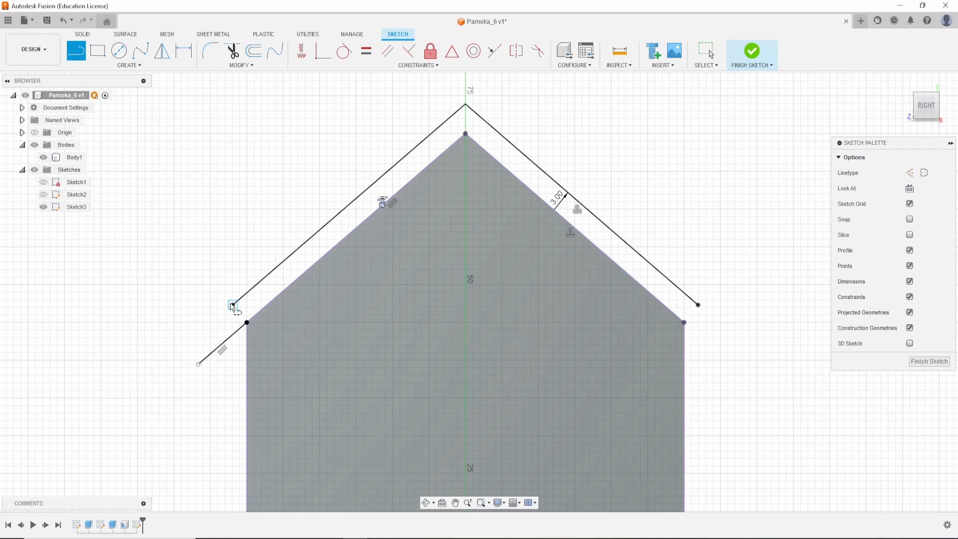
{"action": "left_click", "coordinate": [233, 305]}
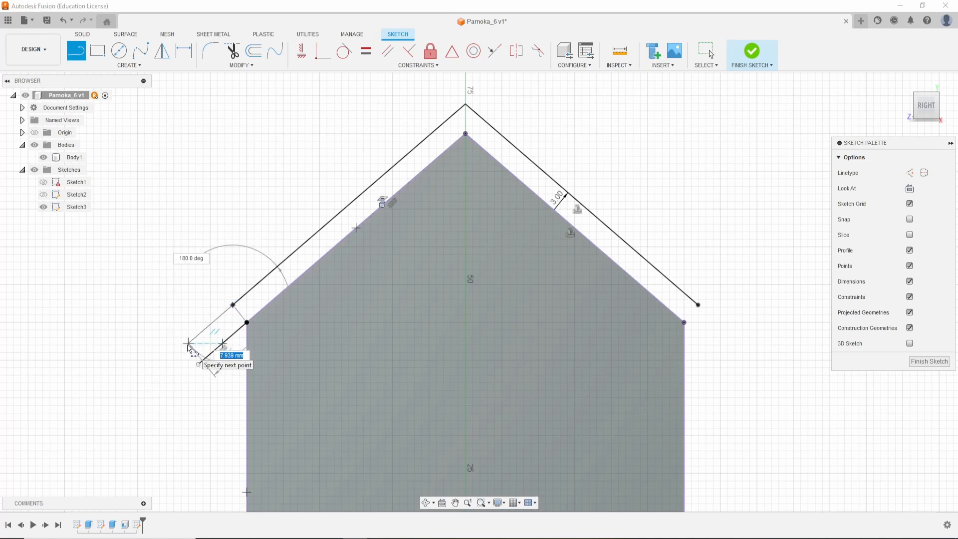
{"action": "left_click", "coordinate": [188, 344]}
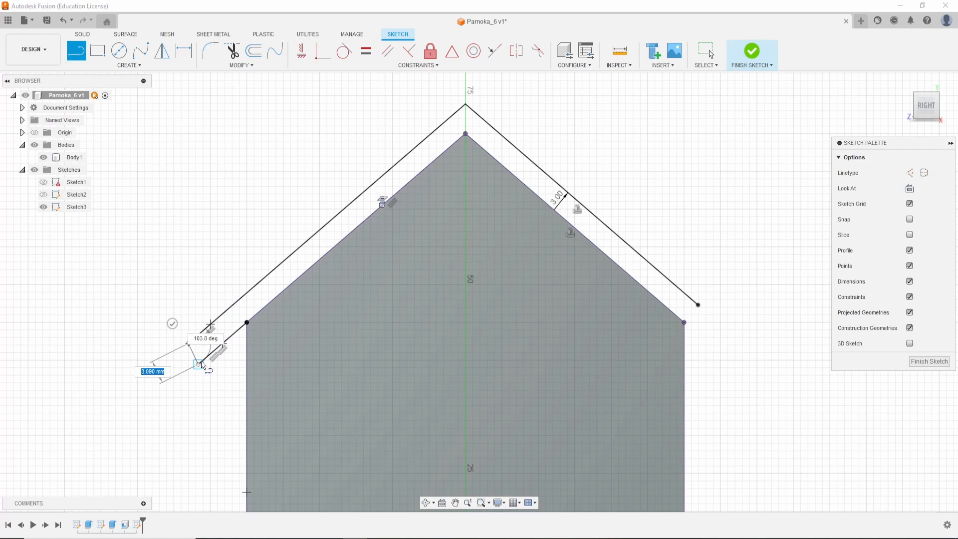
{"action": "scroll", "coordinate": [202, 366], "scroll_direction": "up", "scroll_amount": 1}
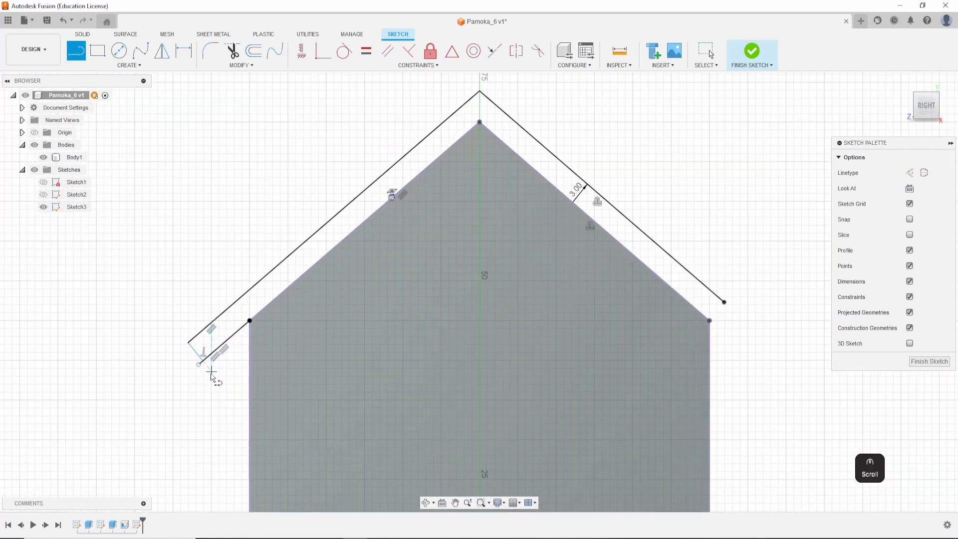
{"action": "scroll", "coordinate": [211, 373], "scroll_direction": "up", "scroll_amount": 2}
{"action": "key", "text": "Escape"}
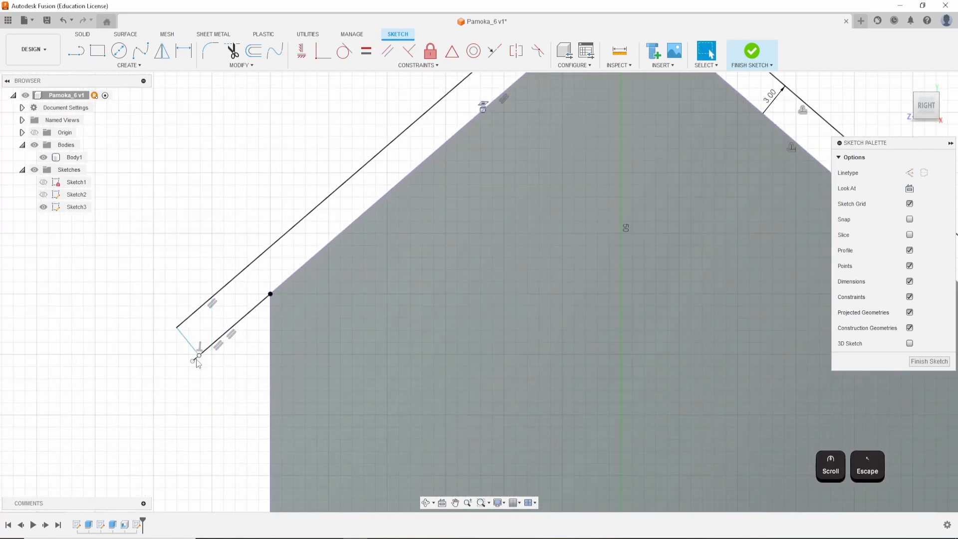
Trim the short stub of the lower left eave line that extends past the perpendicular end line.
{"action": "left_click", "coordinate": [230, 51]}
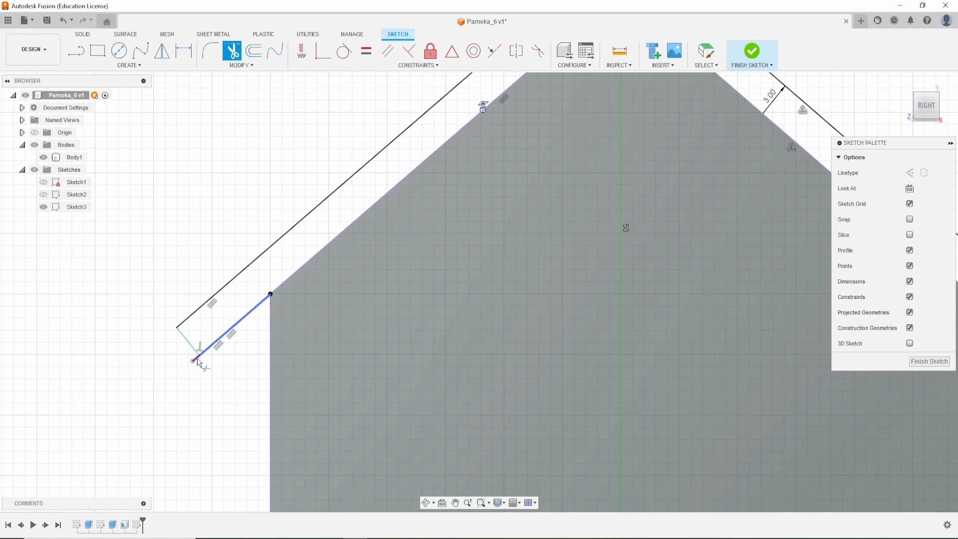
{"action": "left_click", "coordinate": [198, 363]}
Draw a vertical construction line about 42 mm long straight down from the peak of the offset roof lines.
{"action": "scroll", "coordinate": [246, 389], "scroll_direction": "down", "scroll_amount": 2}
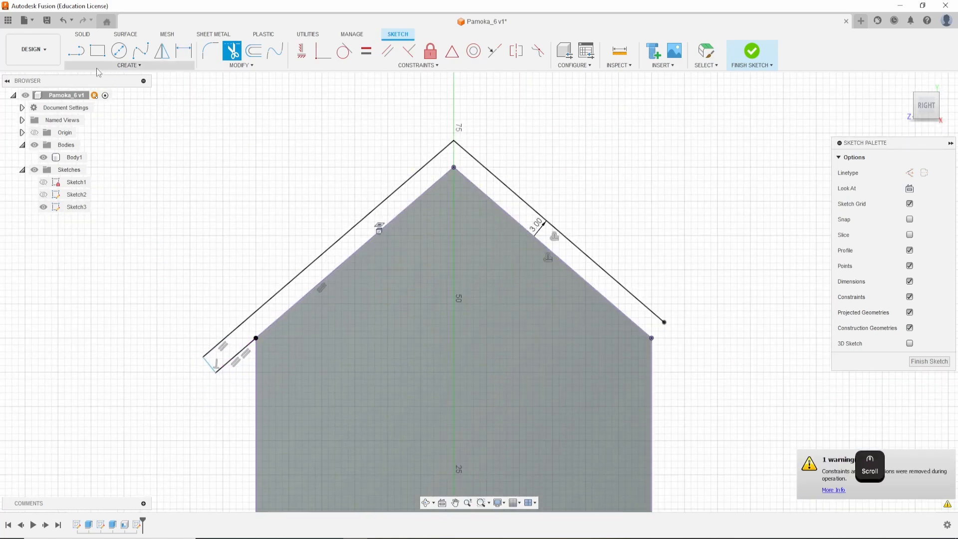
{"action": "key", "text": "l"}
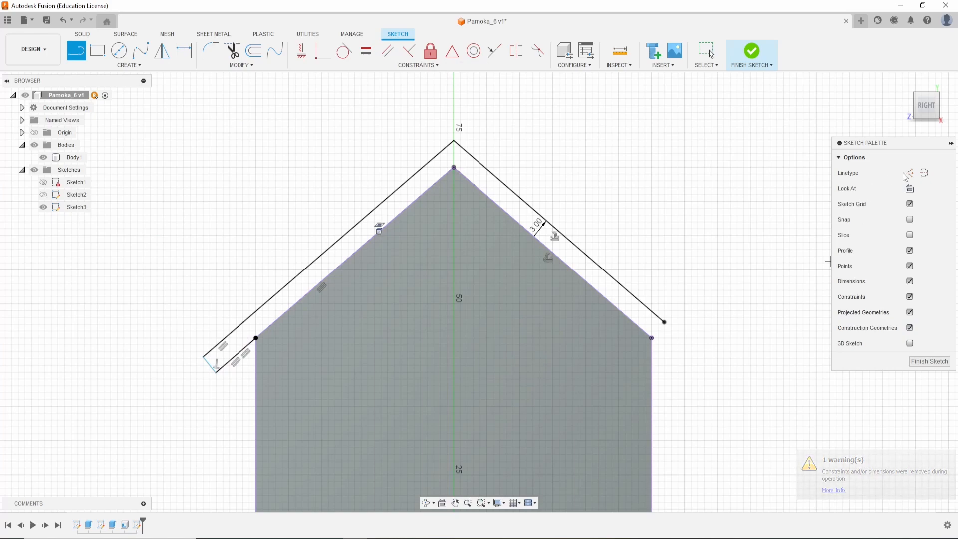
{"action": "left_click", "coordinate": [910, 173]}
{"action": "left_click", "coordinate": [453, 142]}
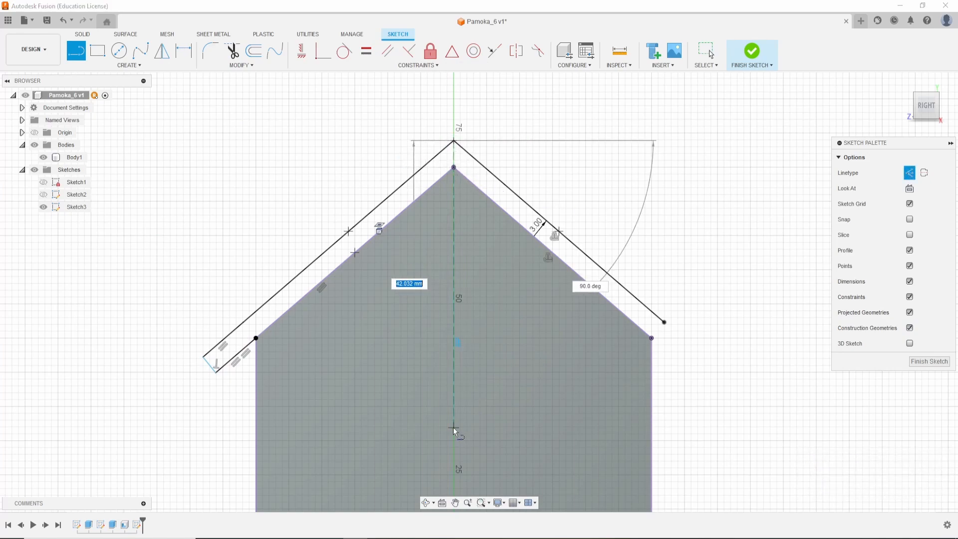
{"action": "left_click", "coordinate": [454, 428]}
{"action": "key", "text": "Escape"}
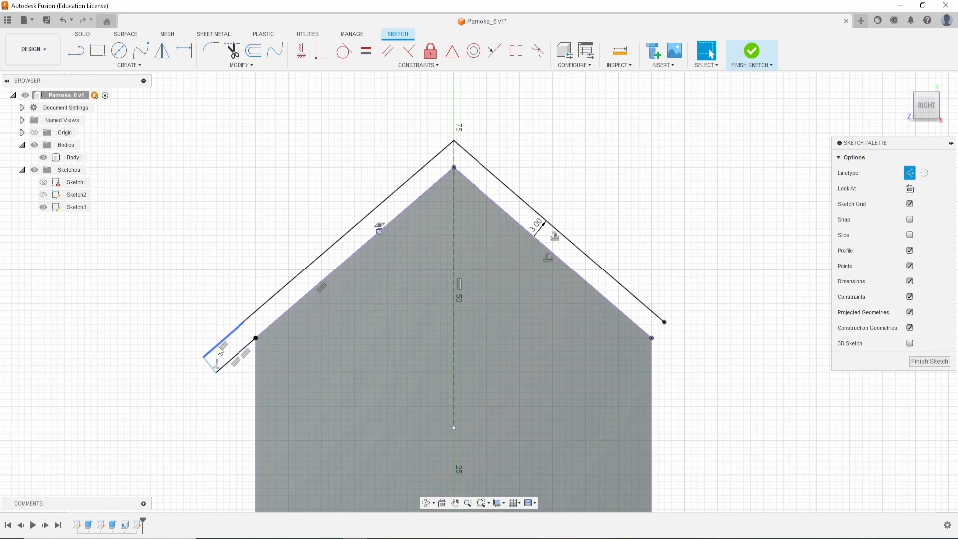
Mirror the three left eave overhang lines across the vertical construction line to the right side of the roof.
{"action": "left_click", "coordinate": [211, 369]}
{"action": "left_click", "coordinate": [211, 368], "text": "shift"}
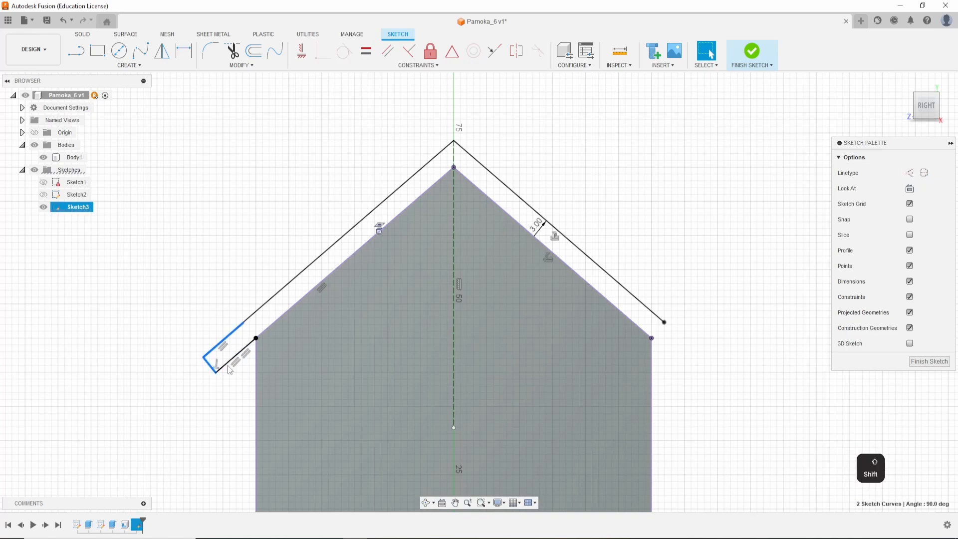
{"action": "left_click", "coordinate": [236, 362], "text": "shift"}
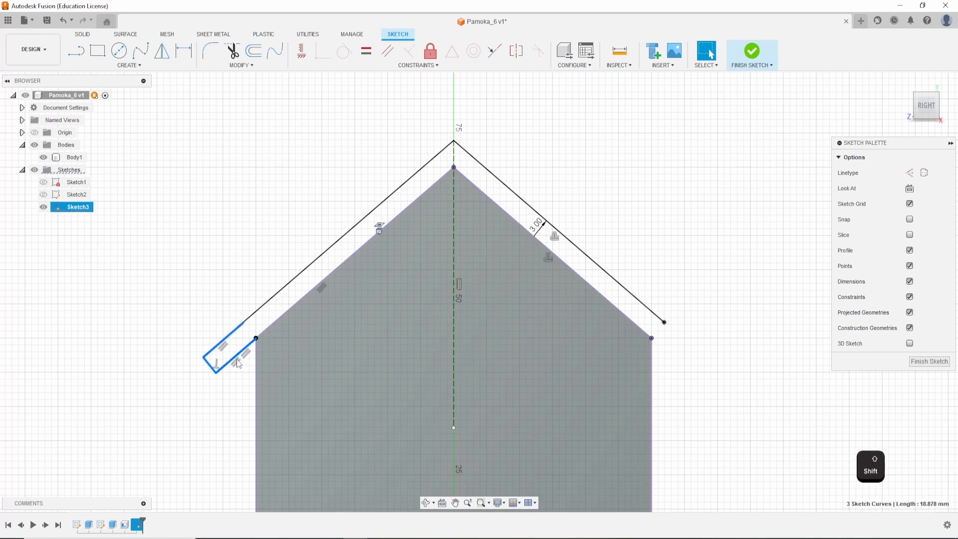
{"action": "left_click", "coordinate": [162, 50]}
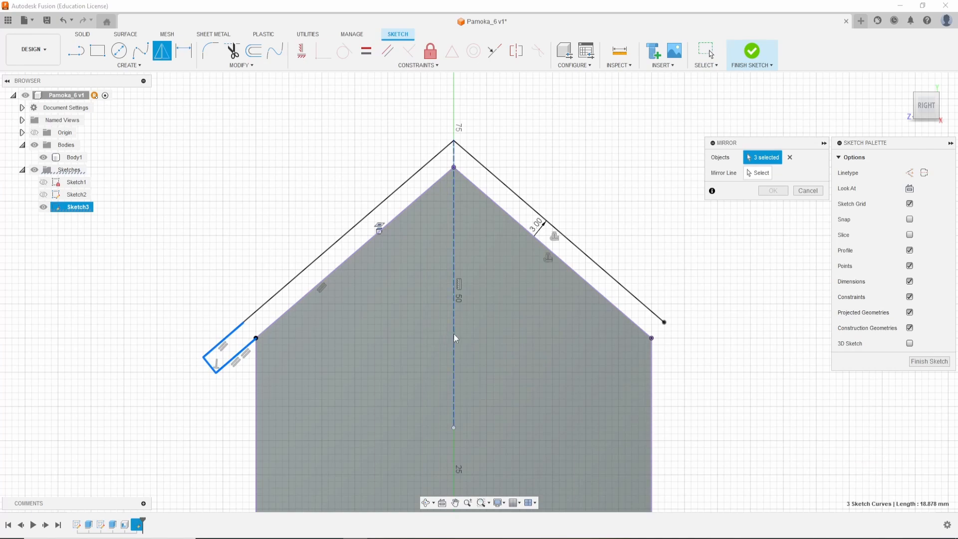
{"action": "left_click", "coordinate": [455, 338]}
{"action": "left_click", "coordinate": [758, 174]}
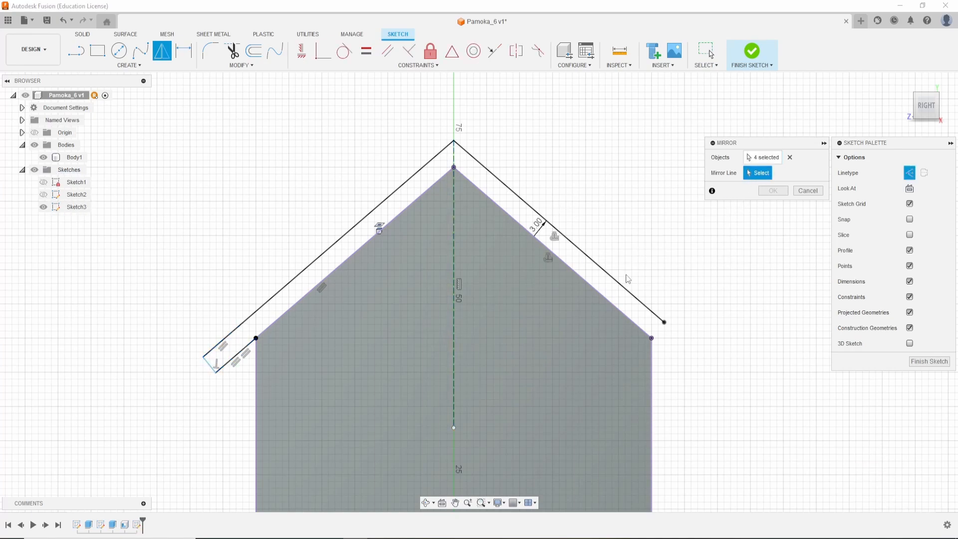
{"action": "left_click", "coordinate": [764, 157]}
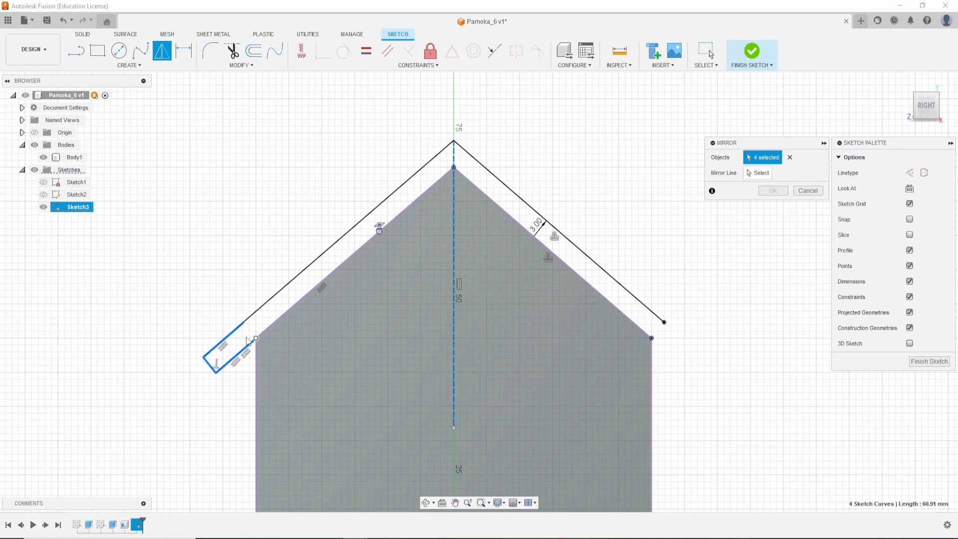
{"action": "left_click", "coordinate": [454, 337], "text": "shift"}
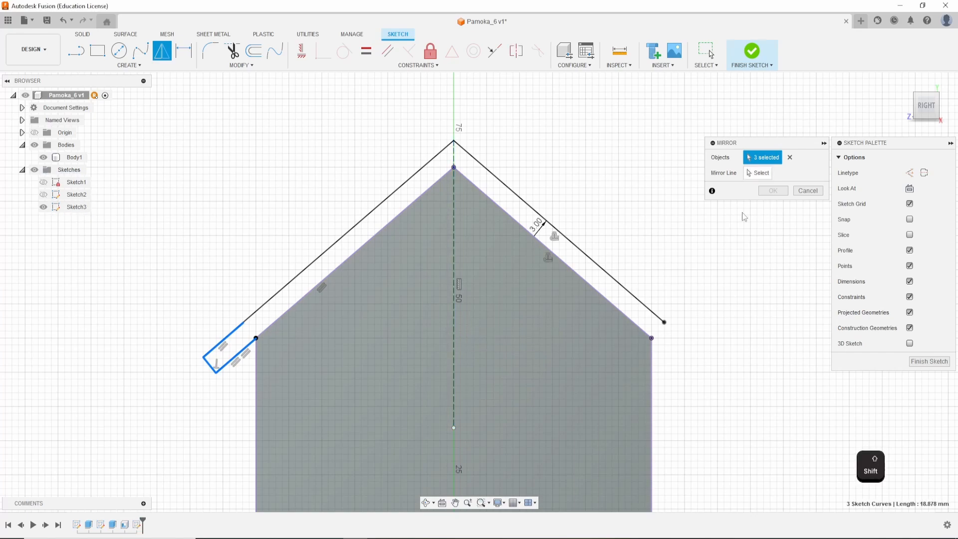
{"action": "left_click", "coordinate": [769, 177]}
{"action": "left_click", "coordinate": [454, 371]}
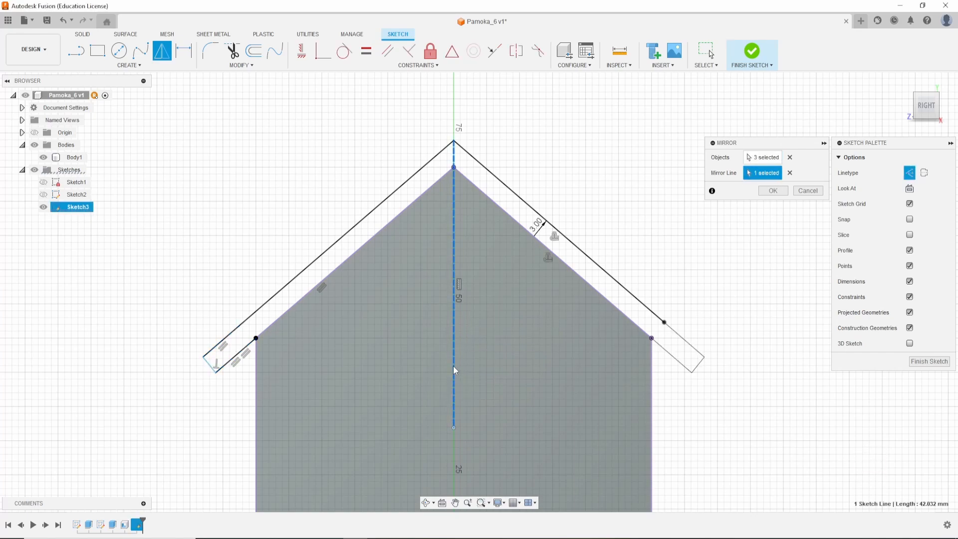
{"action": "left_click", "coordinate": [773, 190]}
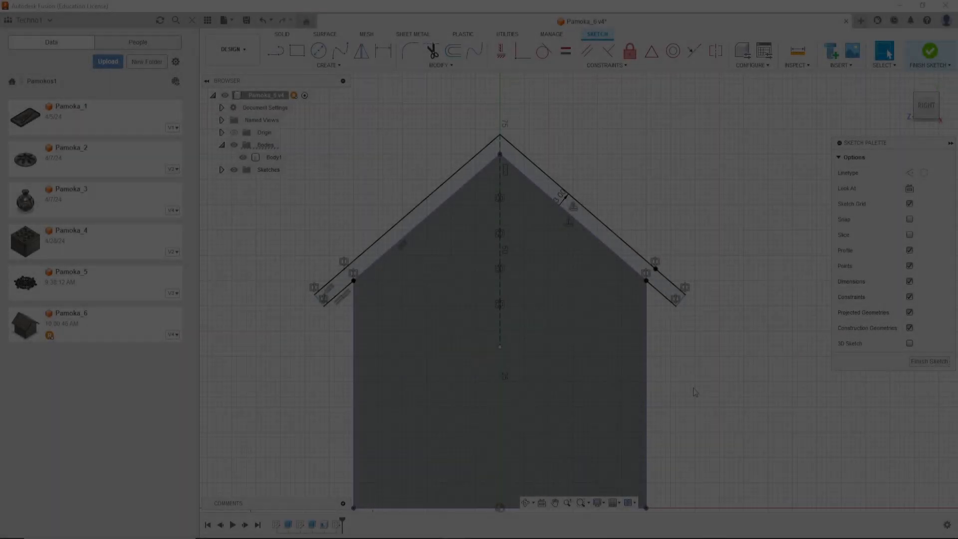
Start an extrusion of the closed roof profile and pull it 5 mm outward from the gable wall.
{"action": "scroll", "coordinate": [696, 392], "scroll_direction": "down", "scroll_amount": 3}
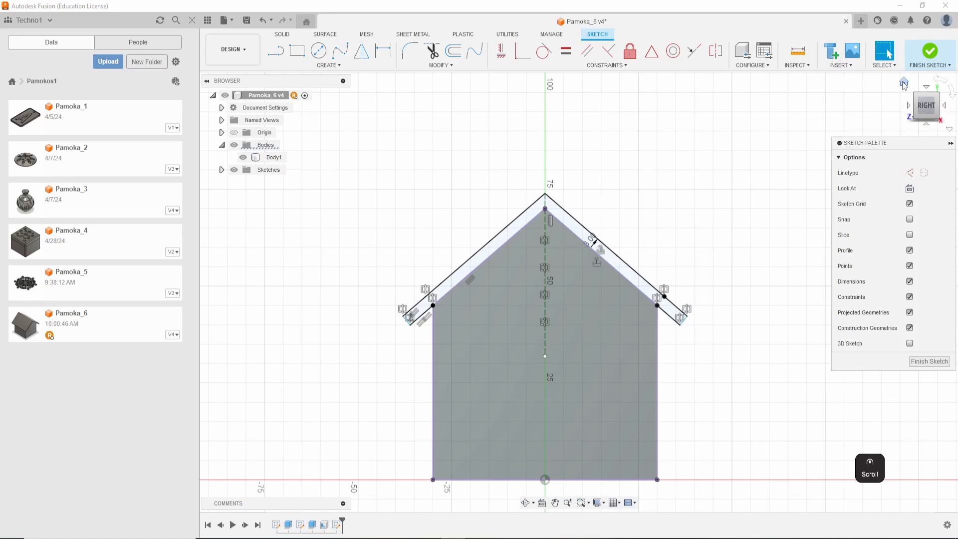
{"action": "left_click", "coordinate": [917, 95]}
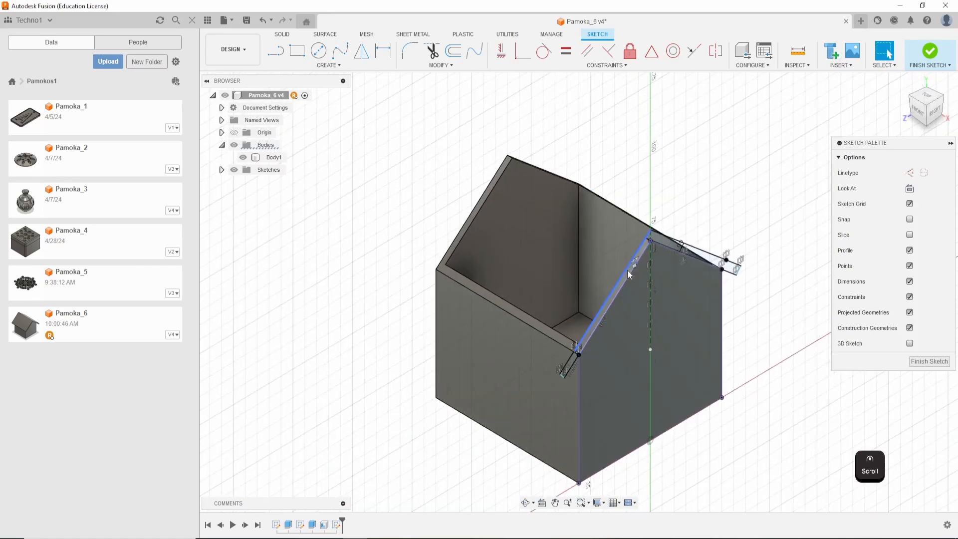
{"action": "left_click", "coordinate": [670, 246]}
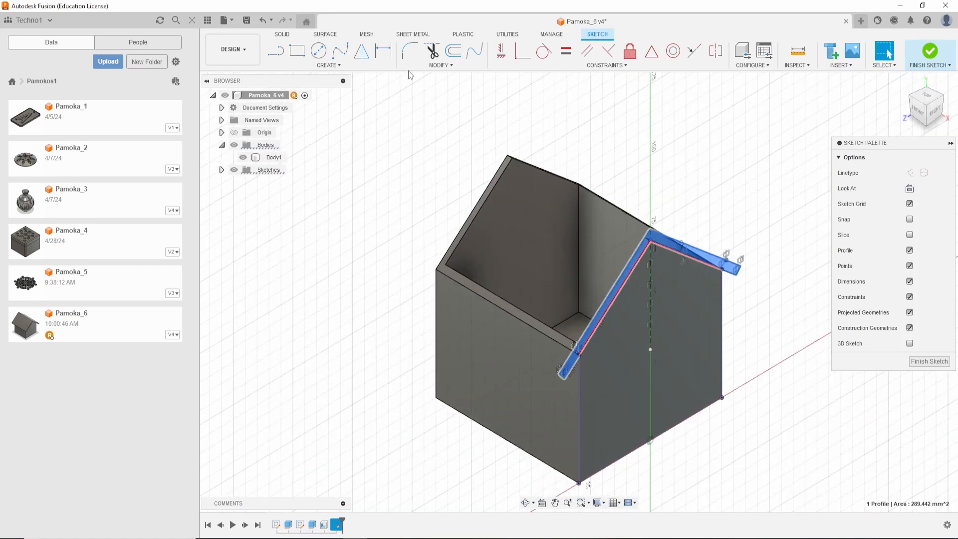
{"action": "left_click", "coordinate": [288, 37]}
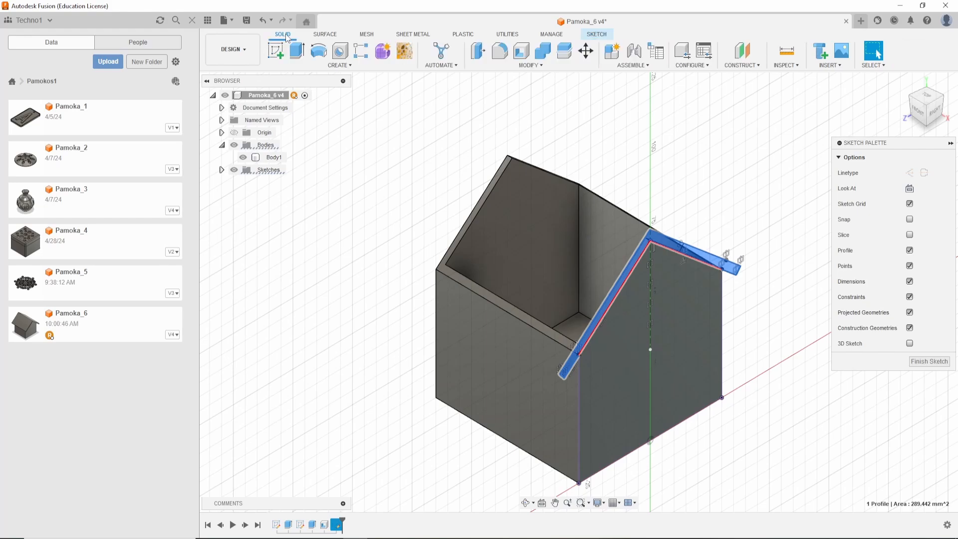
{"action": "left_click", "coordinate": [298, 51]}
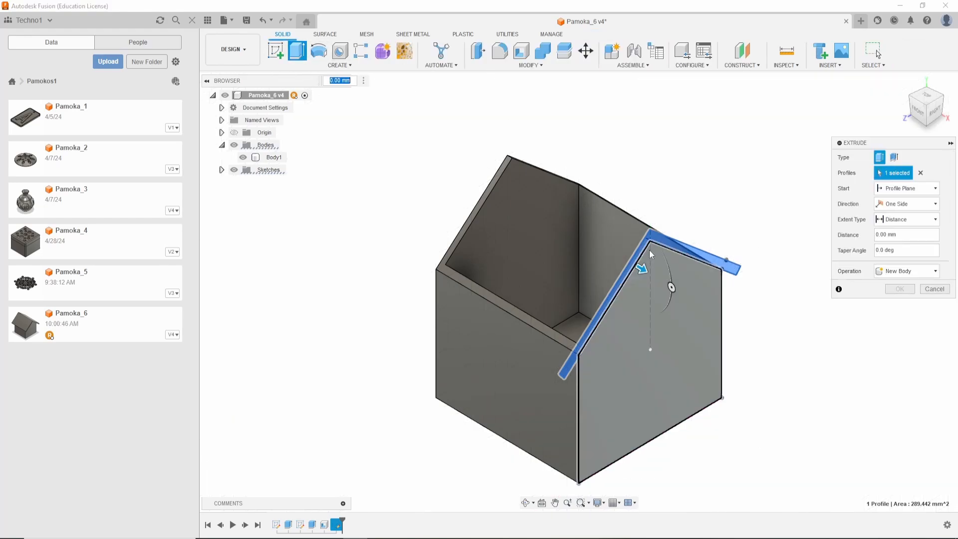
{"action": "left_click_drag", "start_coordinate": [642, 270], "coordinate": [660, 278]}
Make the roof extrusion two-sided with 65 mm on the second side, and create it as a new body.
{"action": "left_click", "coordinate": [898, 204]}
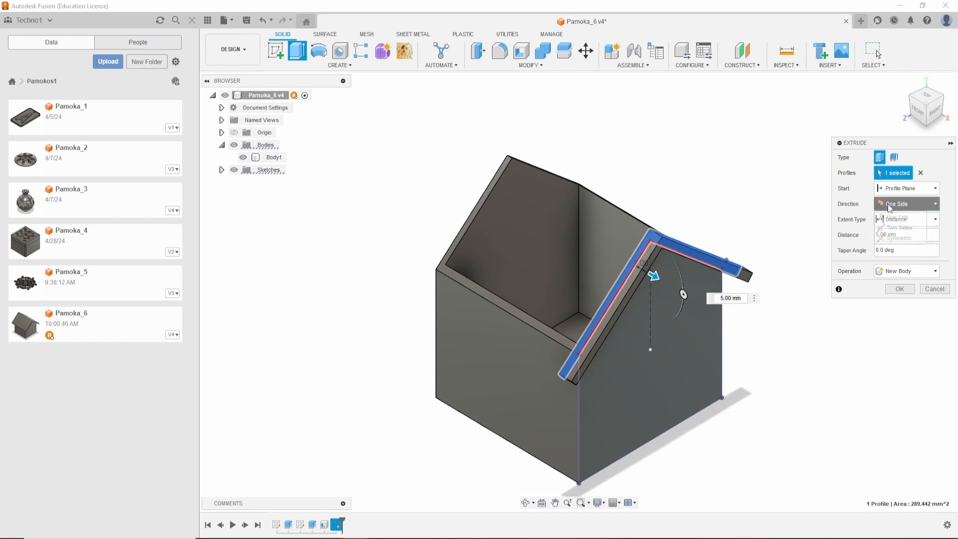
{"action": "left_click", "coordinate": [896, 228]}
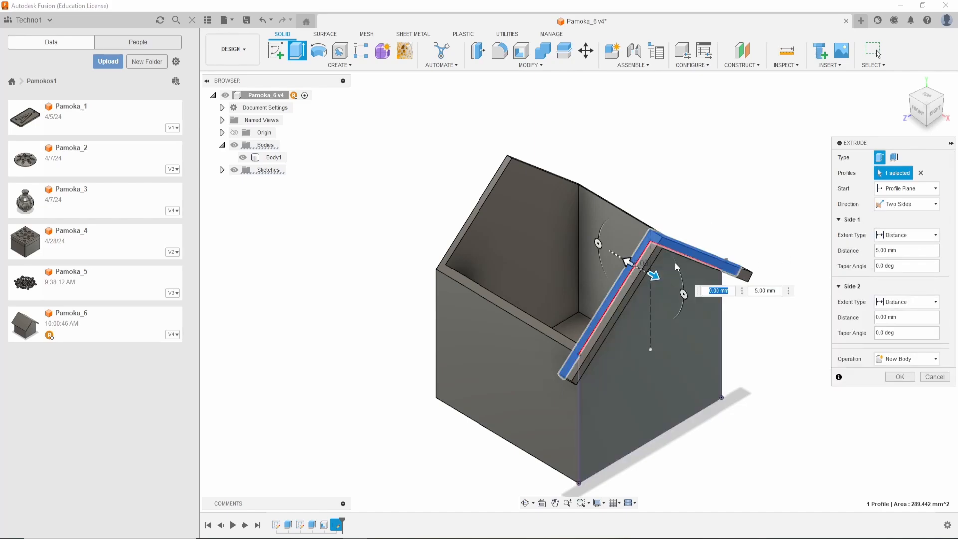
{"action": "left_click", "coordinate": [881, 318]}
{"action": "type", "text": "65"}
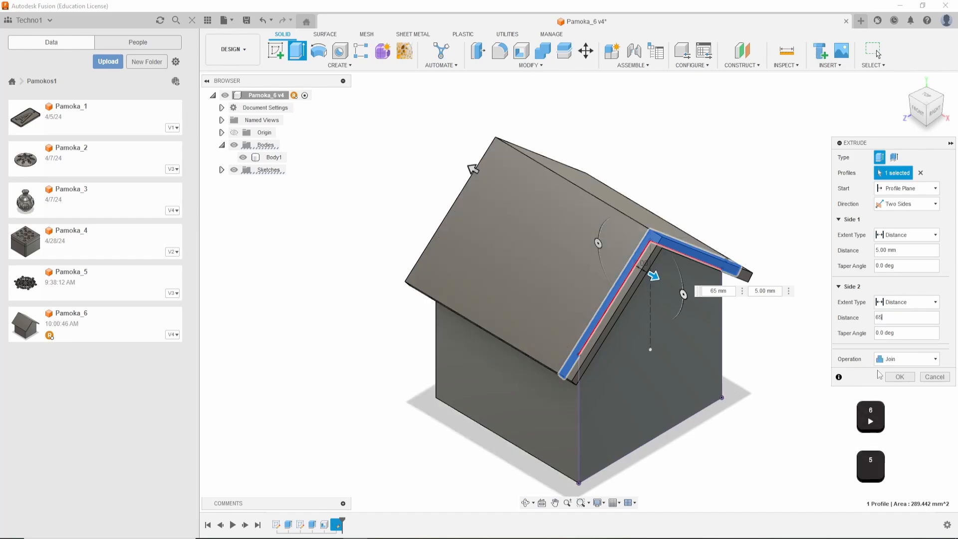
{"action": "left_click", "coordinate": [912, 360]}
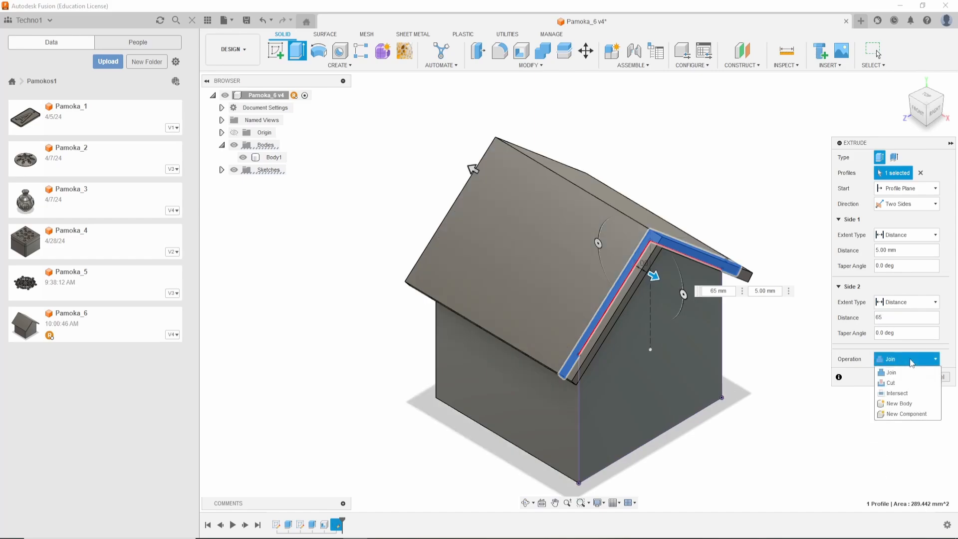
{"action": "left_click", "coordinate": [912, 404]}
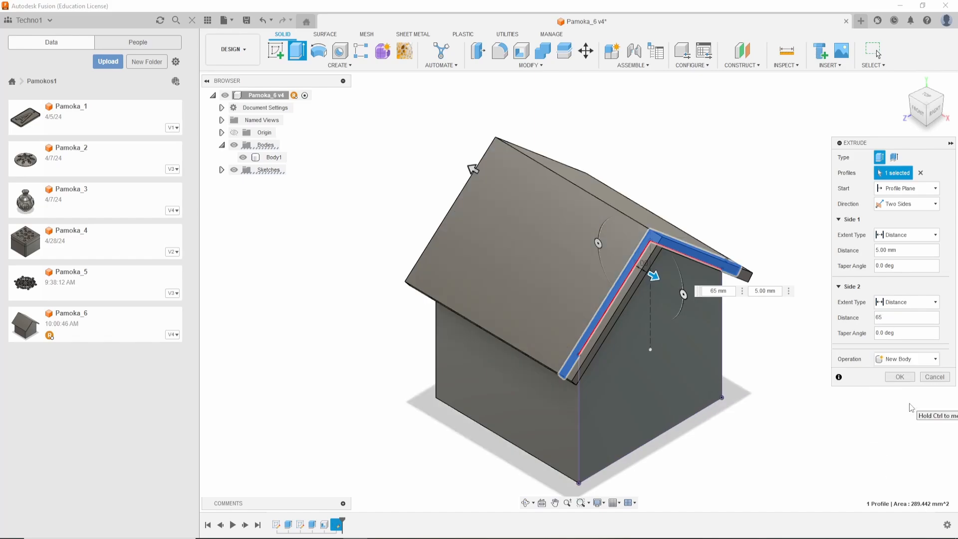
{"action": "left_click", "coordinate": [900, 378]}
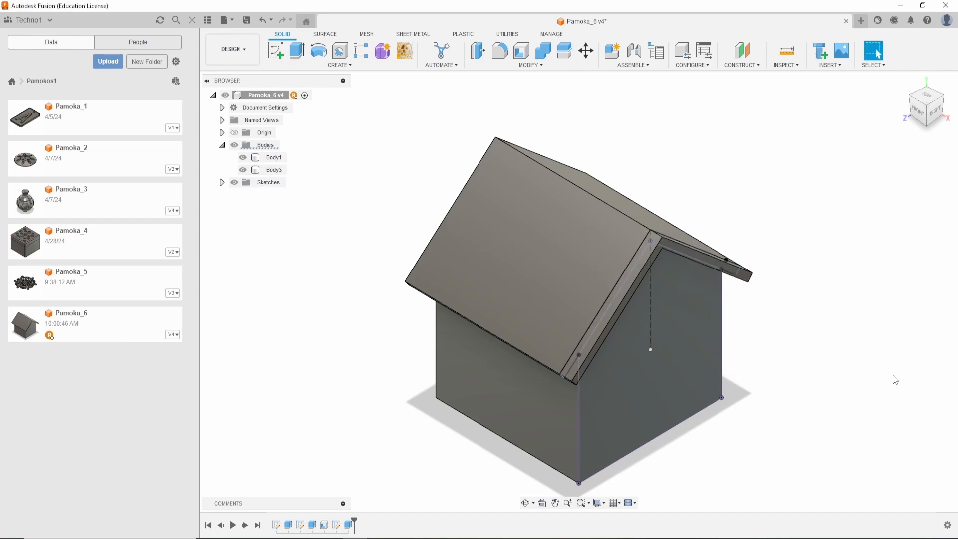
Hide and reshow the house body, and highlight the roof body to check that the two are separate.
{"action": "left_click", "coordinate": [272, 158]}
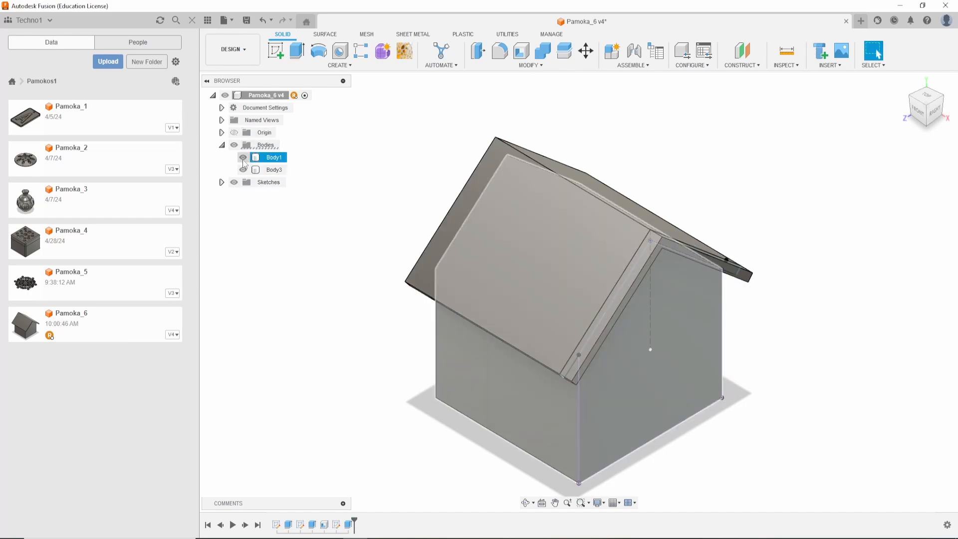
{"action": "left_click", "coordinate": [244, 157]}
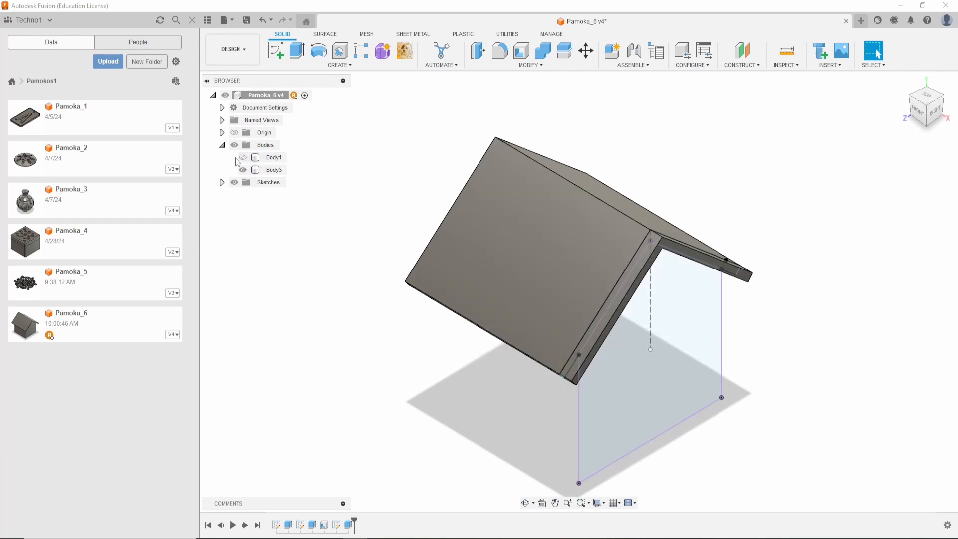
{"action": "left_click", "coordinate": [243, 157]}
{"action": "left_click", "coordinate": [264, 170]}
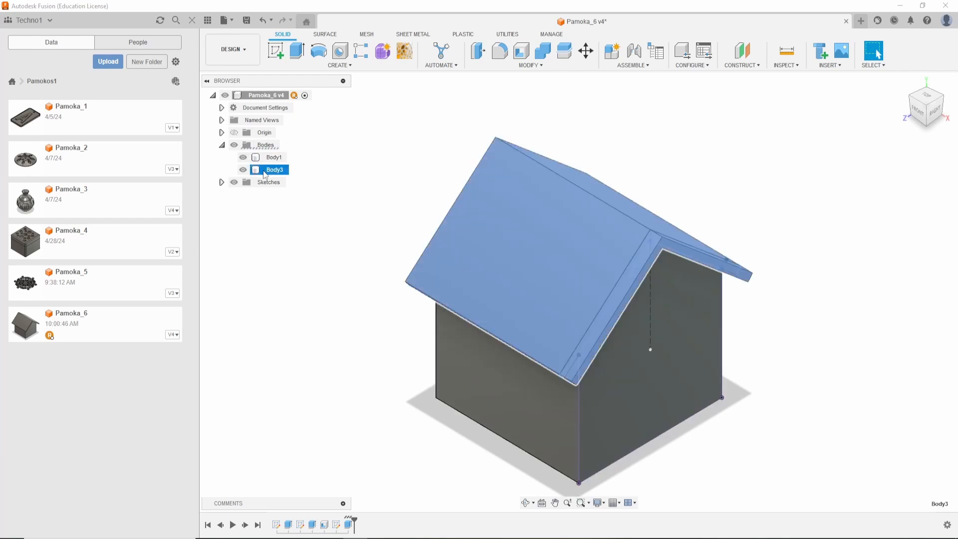
Rename the house body (Body1) as Namas.
{"action": "left_click", "coordinate": [276, 157]}
{"action": "right_click", "coordinate": [283, 161]}
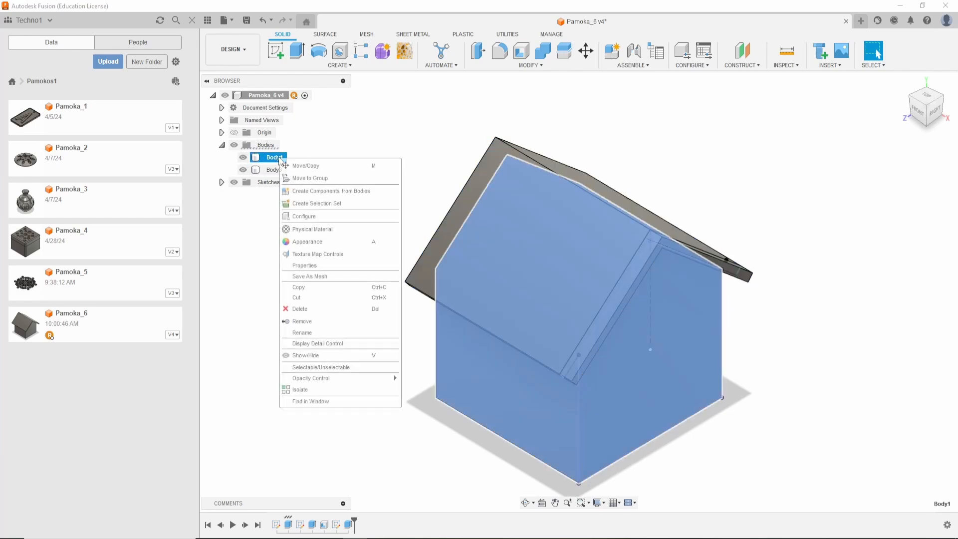
{"action": "double_click", "coordinate": [277, 158]}
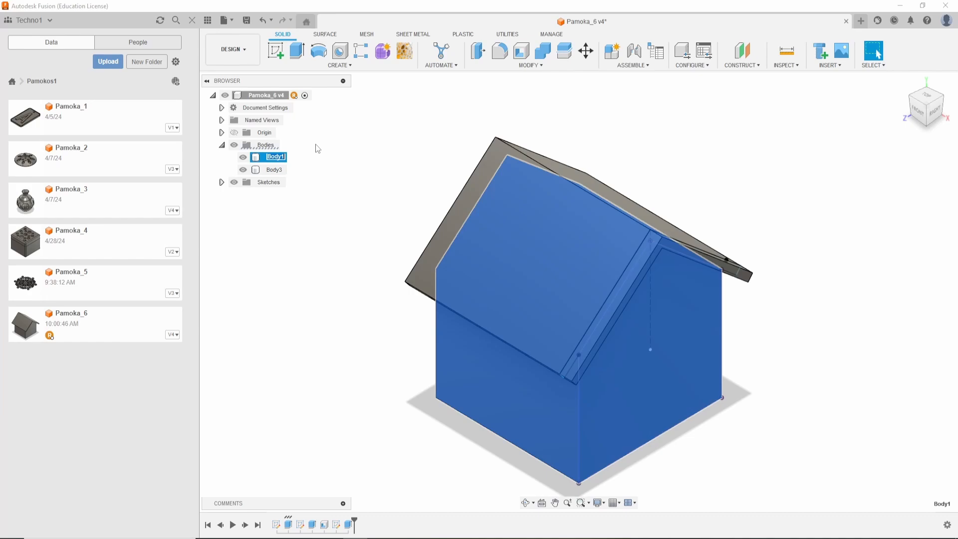
{"action": "key", "text": "shift"}
{"action": "type", "text": "Namas"}
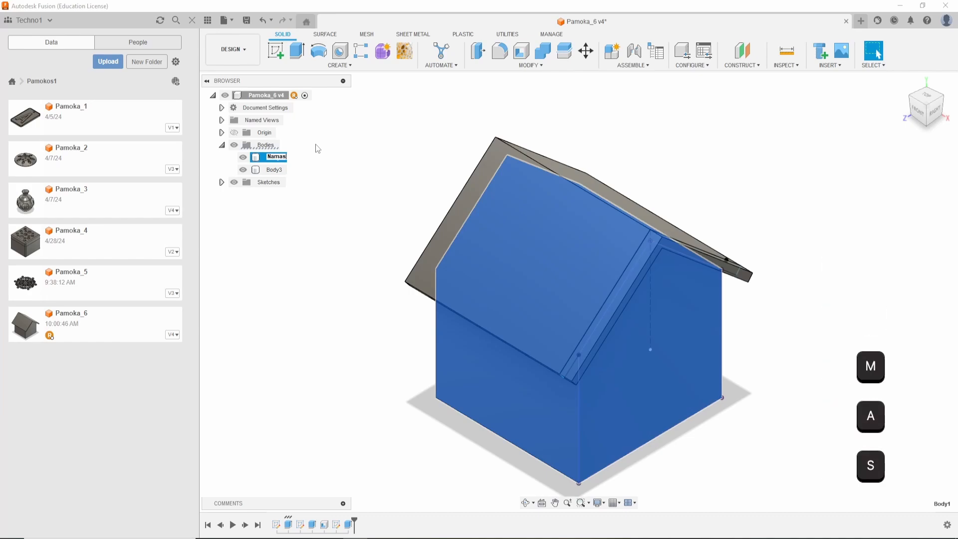
{"action": "key", "text": "Return"}
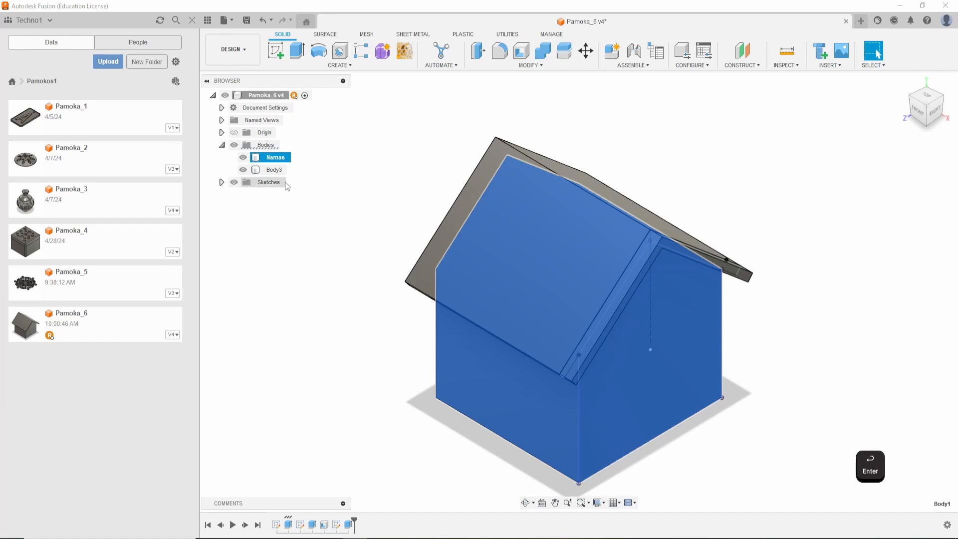
Rename the roof body (Body3) as Stogas and clear the selection.
{"action": "double_click", "coordinate": [276, 170]}
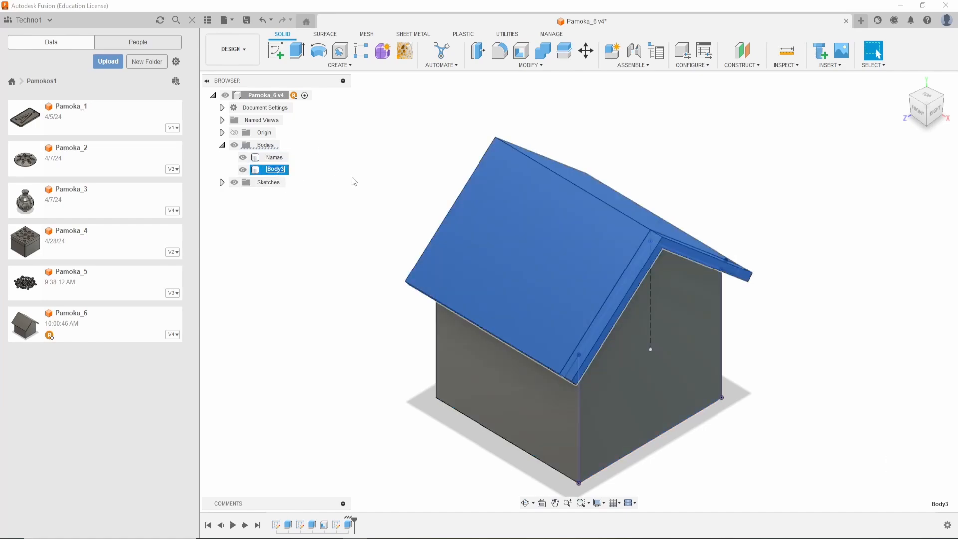
{"action": "type", "text": "Stogas"}
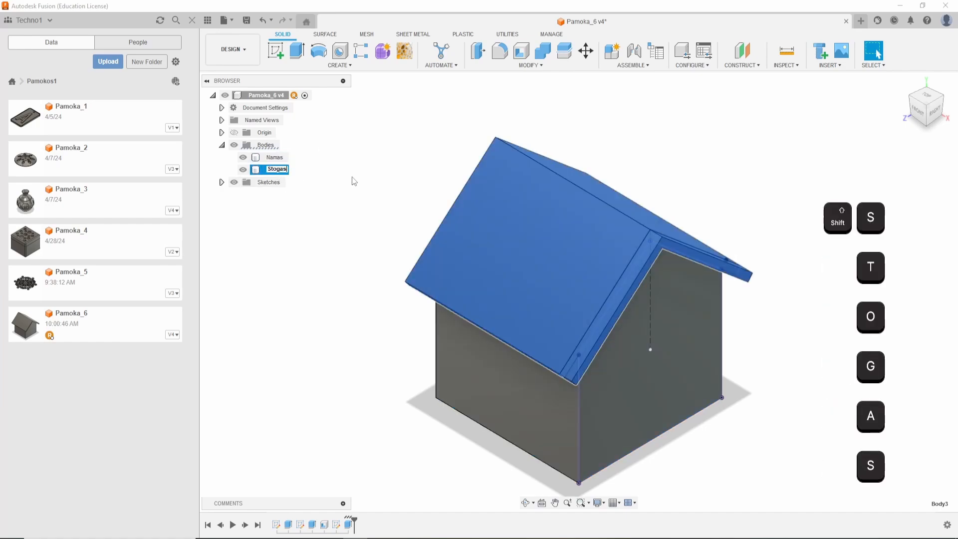
{"action": "key", "text": "Return"}
{"action": "left_click", "coordinate": [244, 211]}
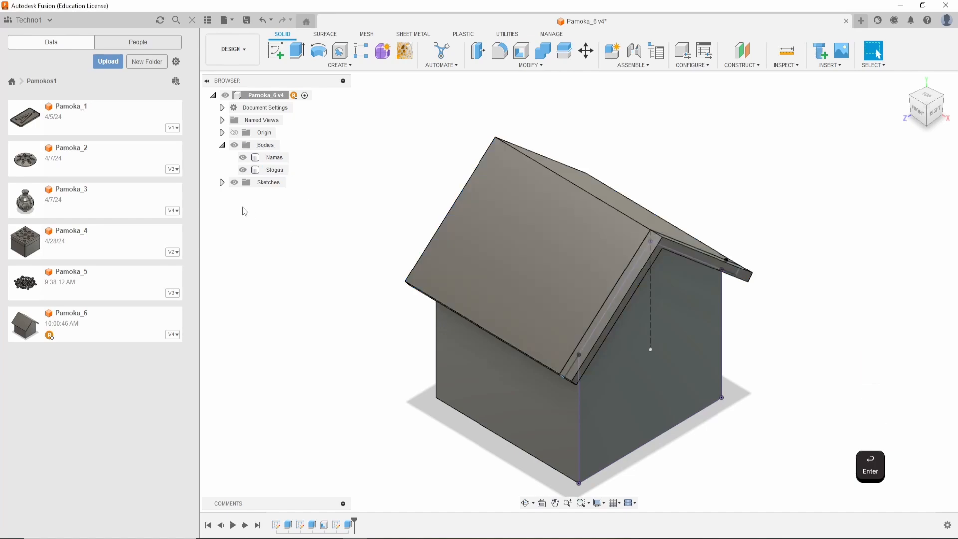
List the design's sketches and make the hidden Sketch2 and Sketch1 visible.
{"action": "left_click", "coordinate": [222, 182]}
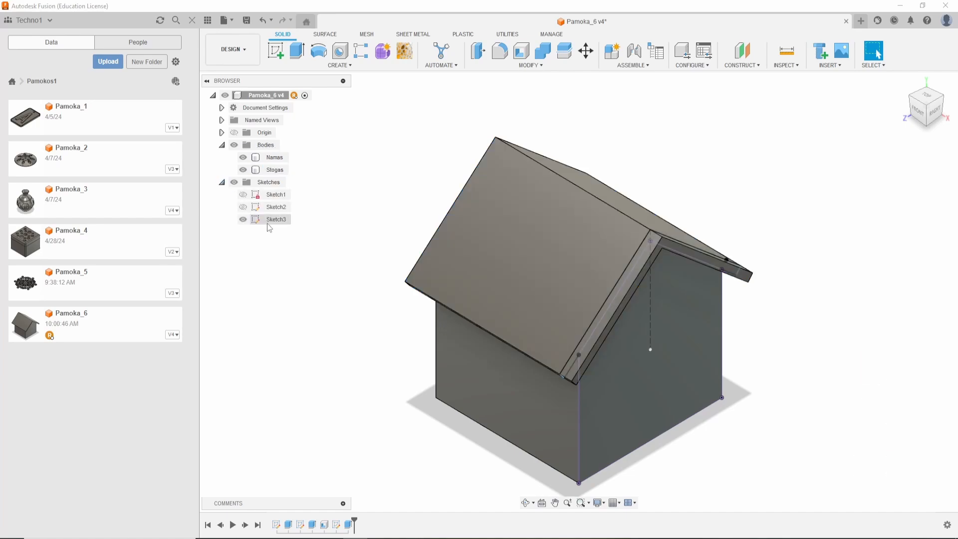
{"action": "left_click", "coordinate": [244, 207]}
{"action": "left_click", "coordinate": [244, 196]}
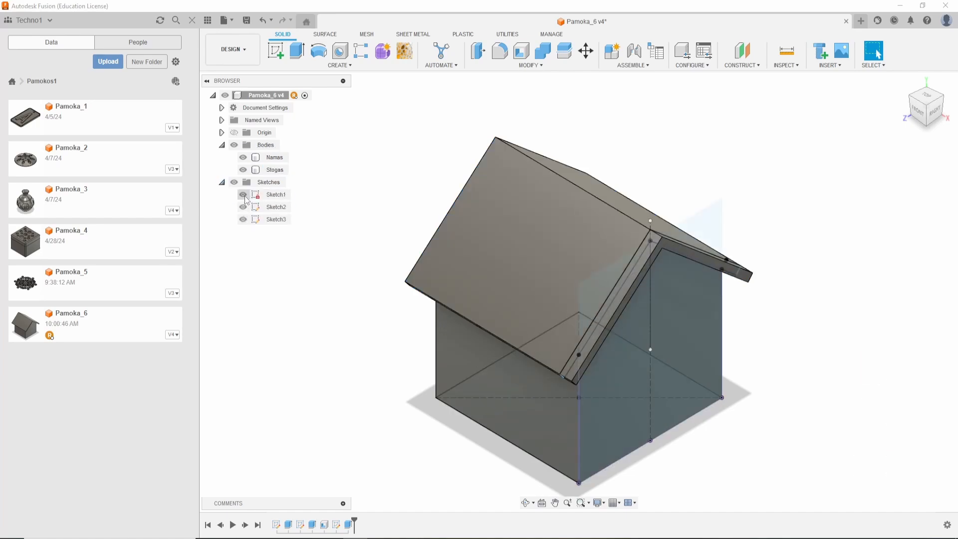
Hide Sketch1 and Sketch2, and start a new sketch on the house's front gable wall.
{"action": "left_click", "coordinate": [243, 195]}
{"action": "left_click", "coordinate": [243, 207]}
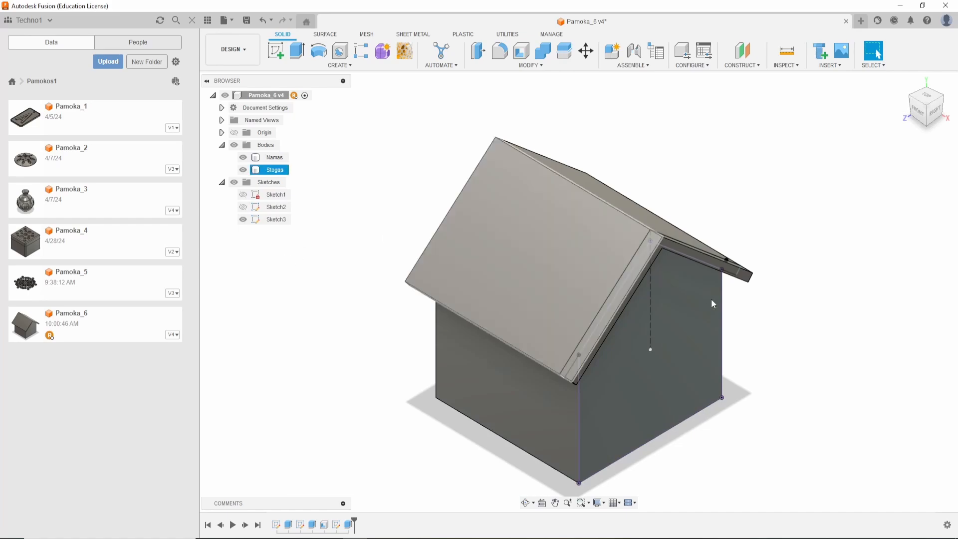
{"action": "left_click", "coordinate": [686, 337]}
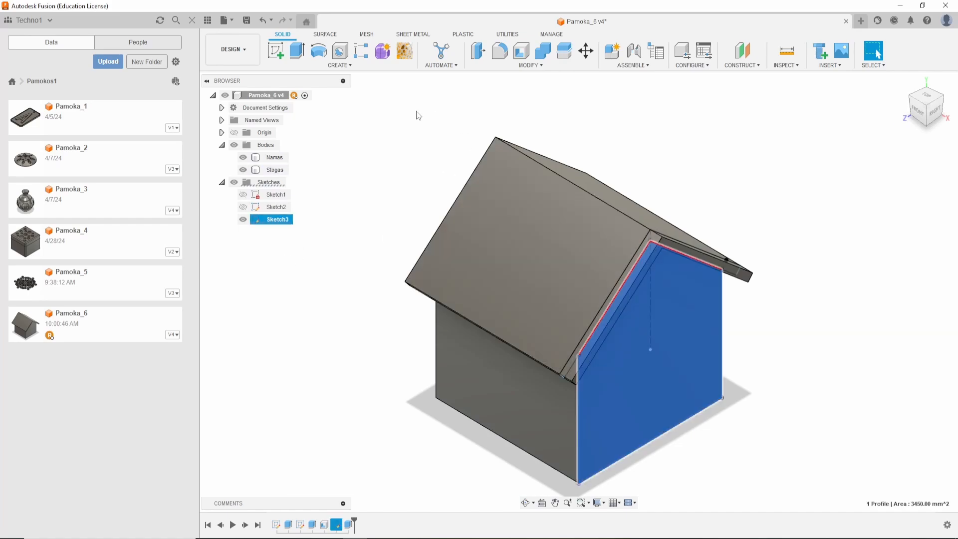
{"action": "left_click", "coordinate": [282, 53]}
{"action": "scroll", "coordinate": [659, 381], "scroll_direction": "up", "scroll_amount": 4}
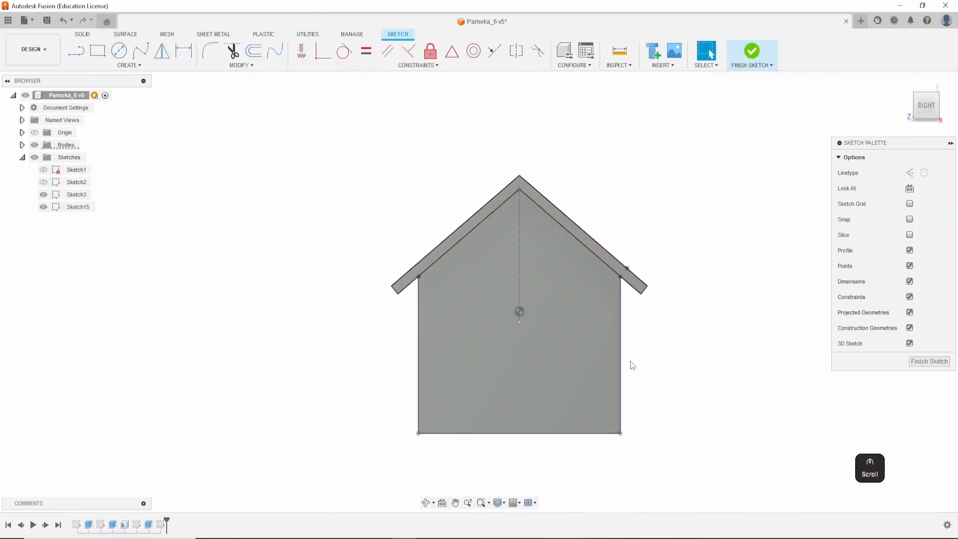
{"action": "scroll", "coordinate": [579, 272], "scroll_direction": "down", "scroll_amount": 2}
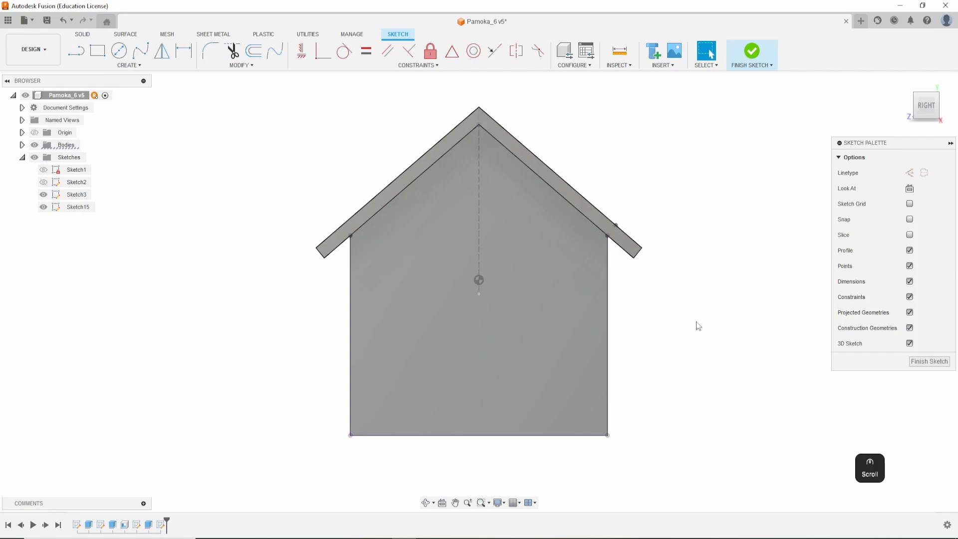
Project the gable wall's outline into the new sketch.
{"action": "key", "text": "p"}
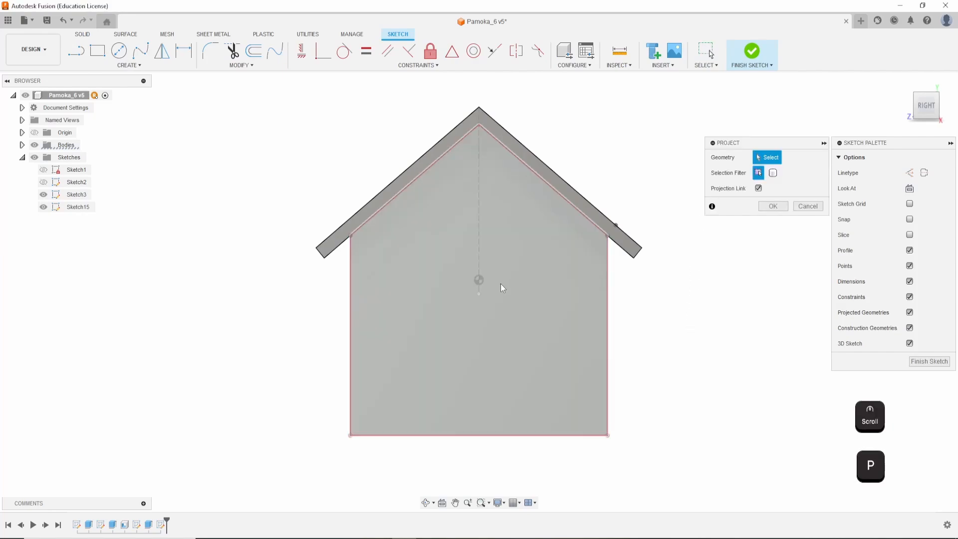
{"action": "left_click", "coordinate": [501, 284]}
{"action": "left_click", "coordinate": [774, 206]}
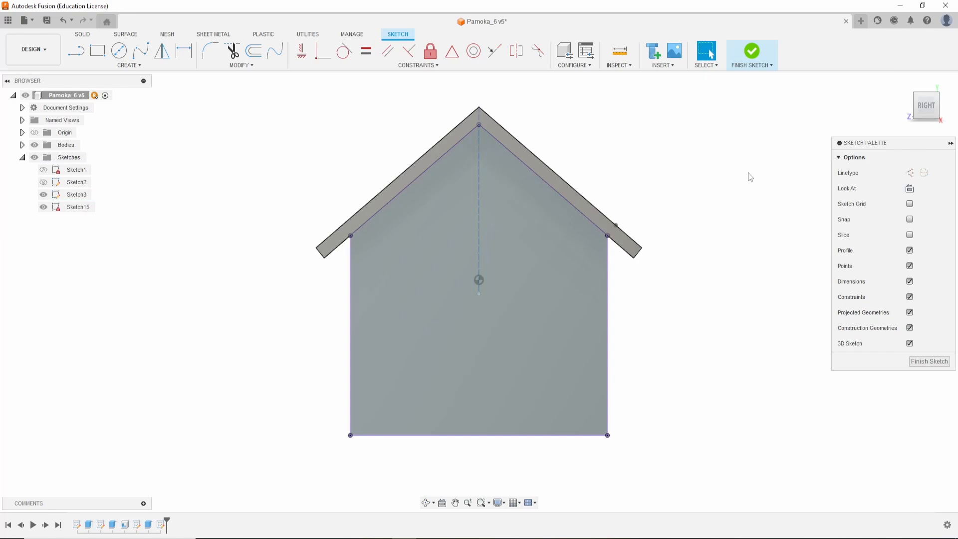
Draw a vertical construction line along the gable wall's middle, from below the roof peak to just above the base edge.
{"action": "left_click", "coordinate": [79, 56]}
{"action": "left_click", "coordinate": [910, 172]}
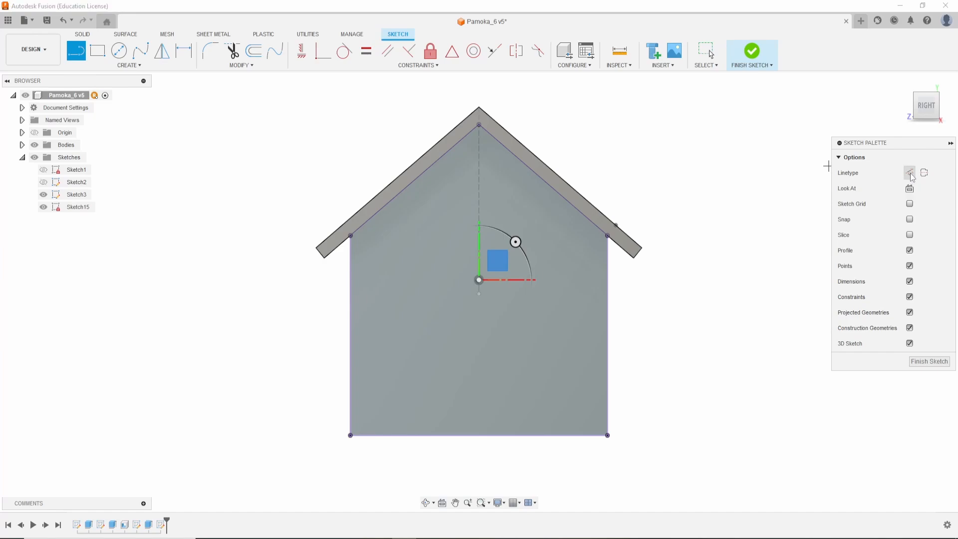
{"action": "left_click", "coordinate": [478, 166]}
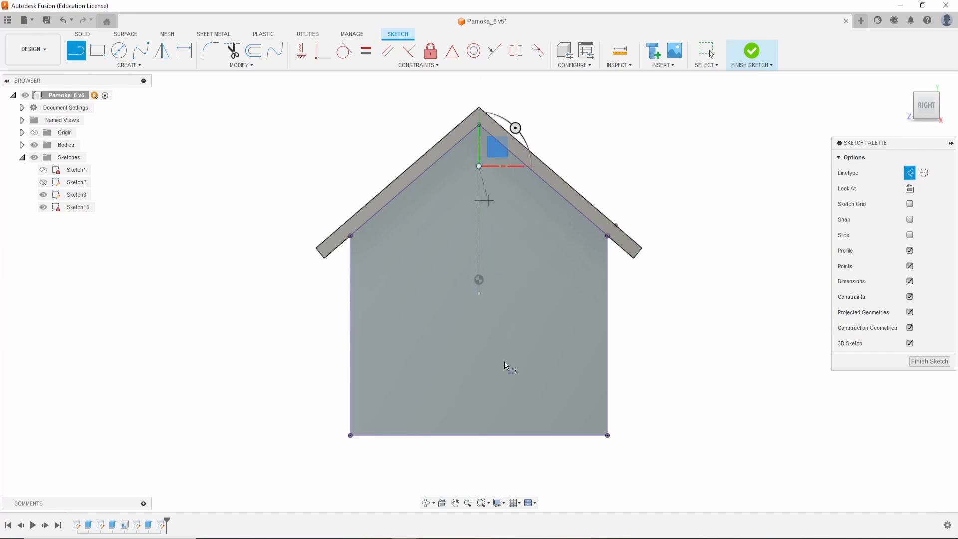
{"action": "left_click", "coordinate": [478, 430]}
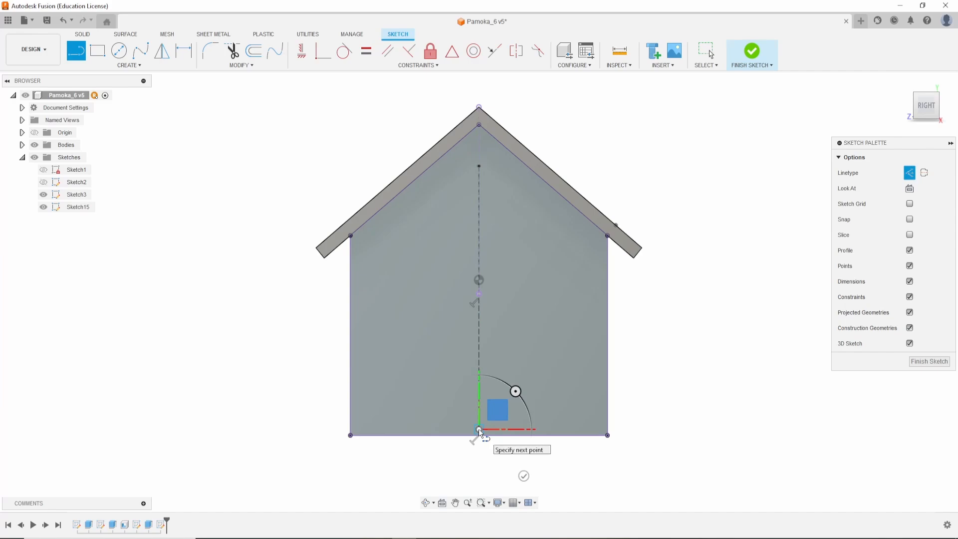
{"action": "key", "text": "Escape"}
Draw a 15 mm wide, 21 mm high rectangle across the construction line in the middle of the gable wall.
{"action": "scroll", "coordinate": [535, 364], "scroll_direction": "down", "scroll_amount": 2}
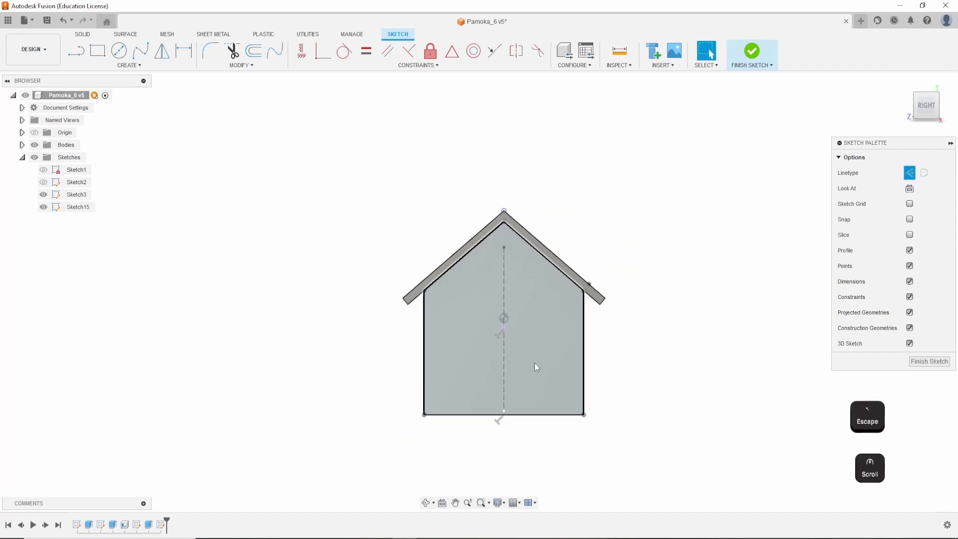
{"action": "scroll", "coordinate": [535, 330], "scroll_direction": "up", "scroll_amount": 4}
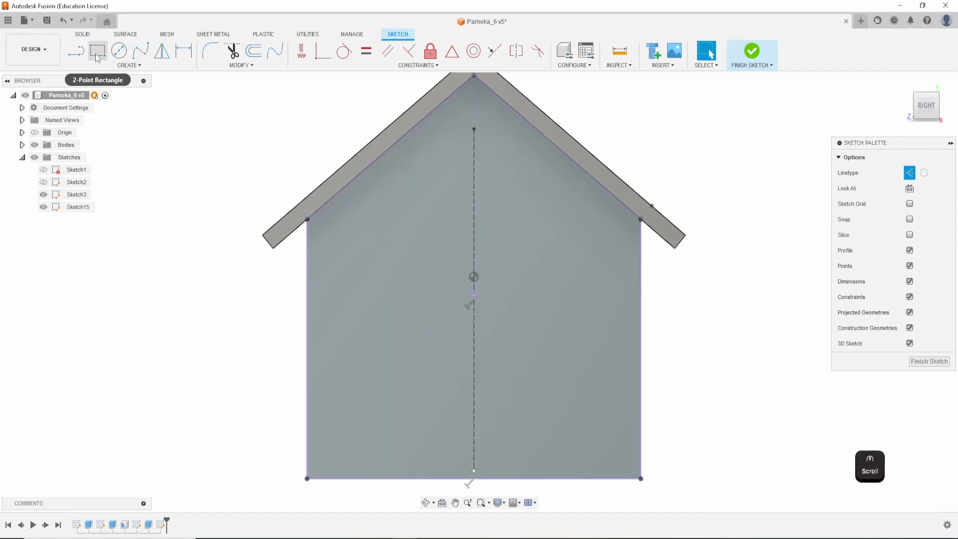
{"action": "left_click", "coordinate": [98, 50]}
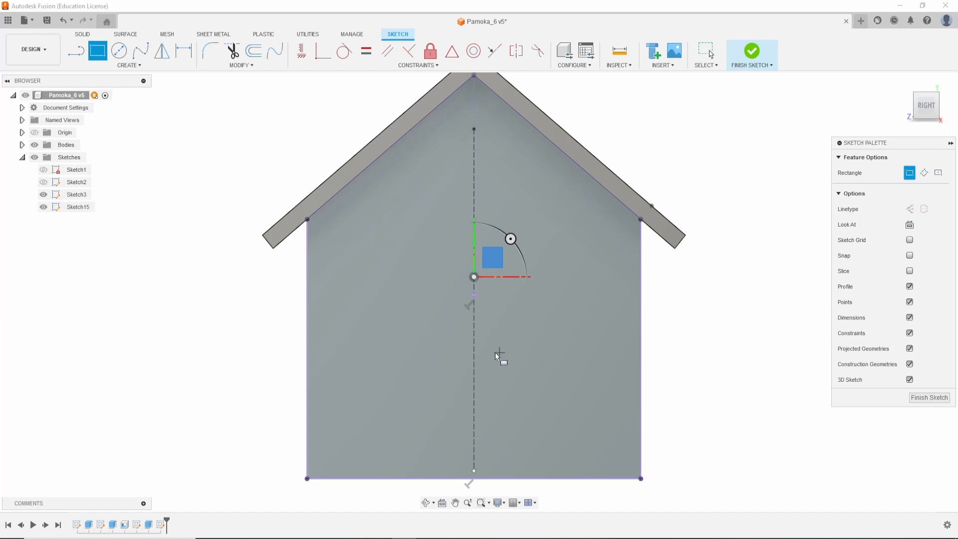
{"action": "left_click", "coordinate": [432, 290]}
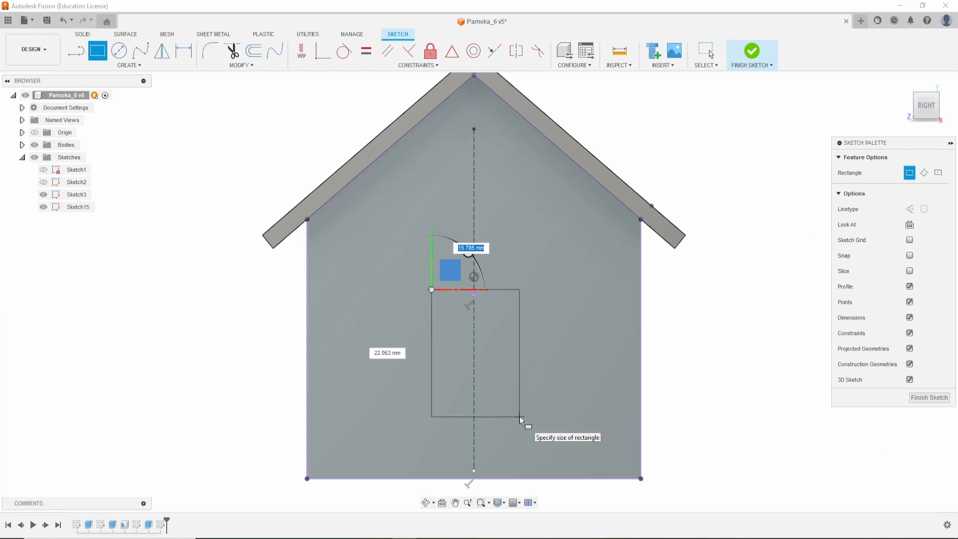
{"action": "type", "text": "15"}
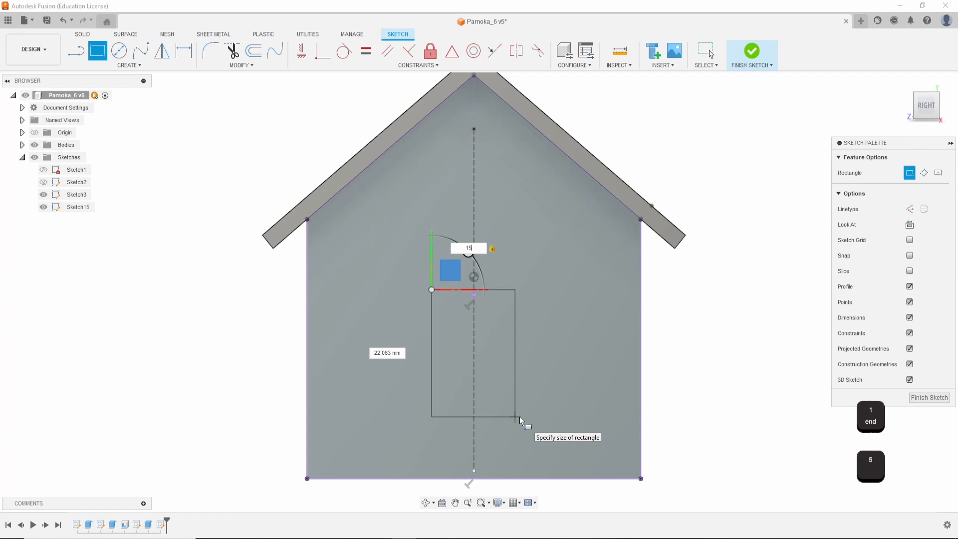
{"action": "key", "text": "Tab"}
{"action": "type", "text": "21"}
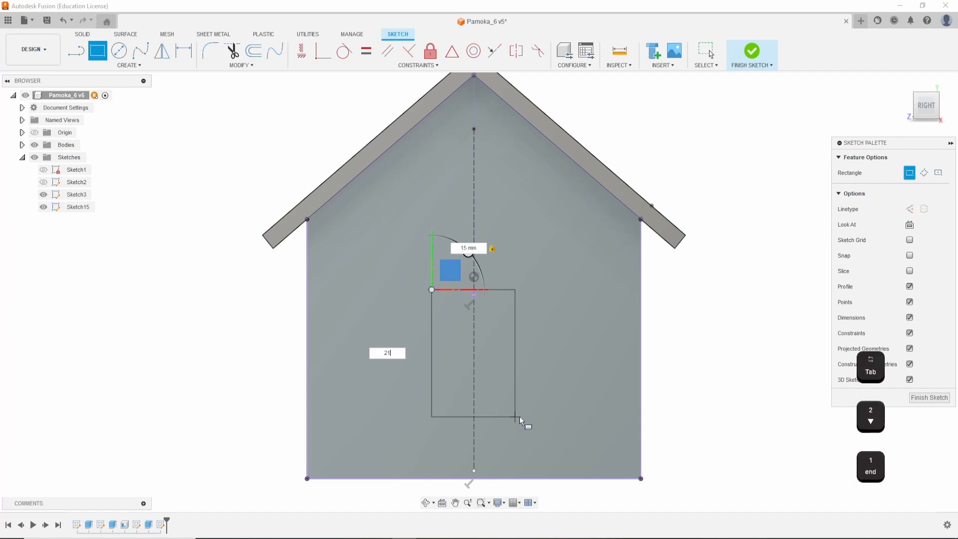
{"action": "key", "text": "Return"}
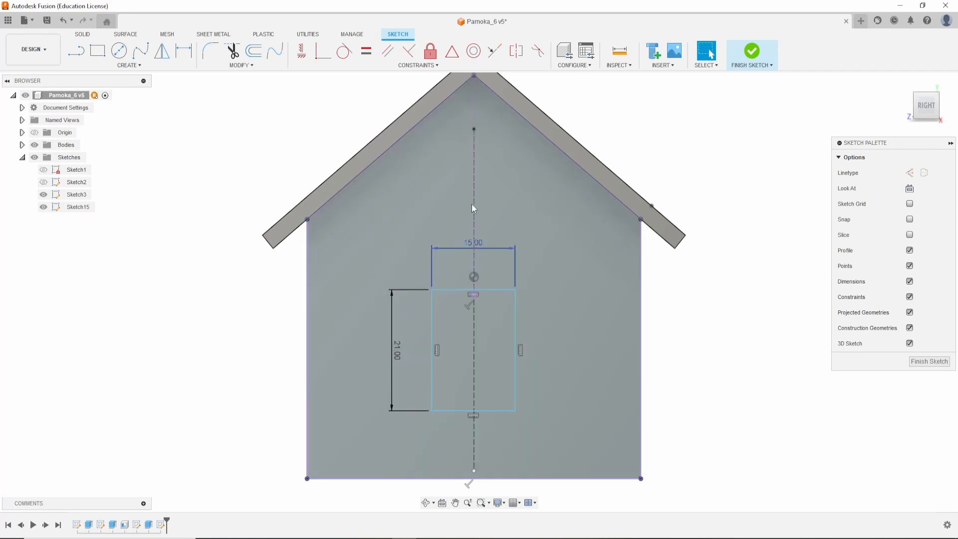
Try to centre the rectangle with a Midpoint constraint, using its upper edge and the geometry where the centreline meets its lower edge.
{"action": "left_click", "coordinate": [451, 50]}
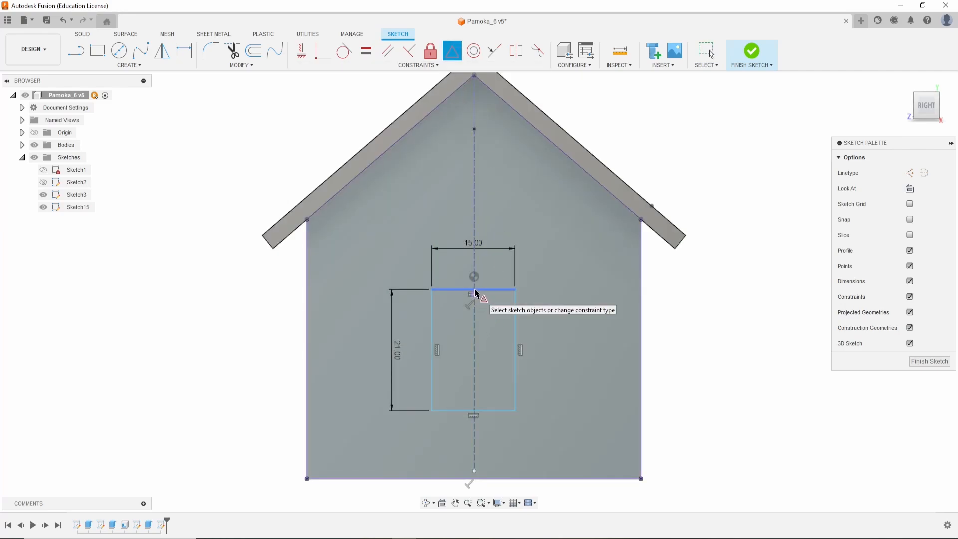
{"action": "scroll", "coordinate": [476, 293], "scroll_direction": "up", "scroll_amount": 2}
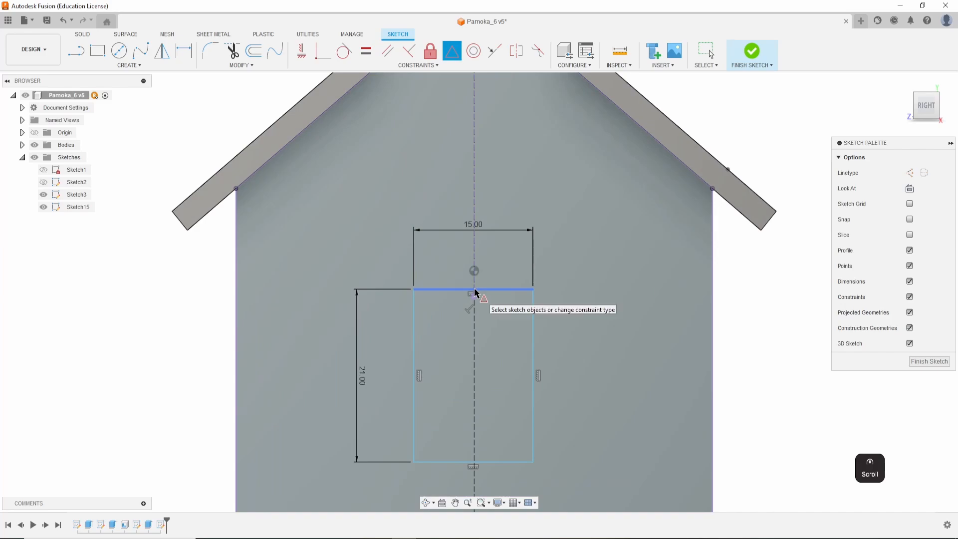
{"action": "left_click", "coordinate": [475, 291]}
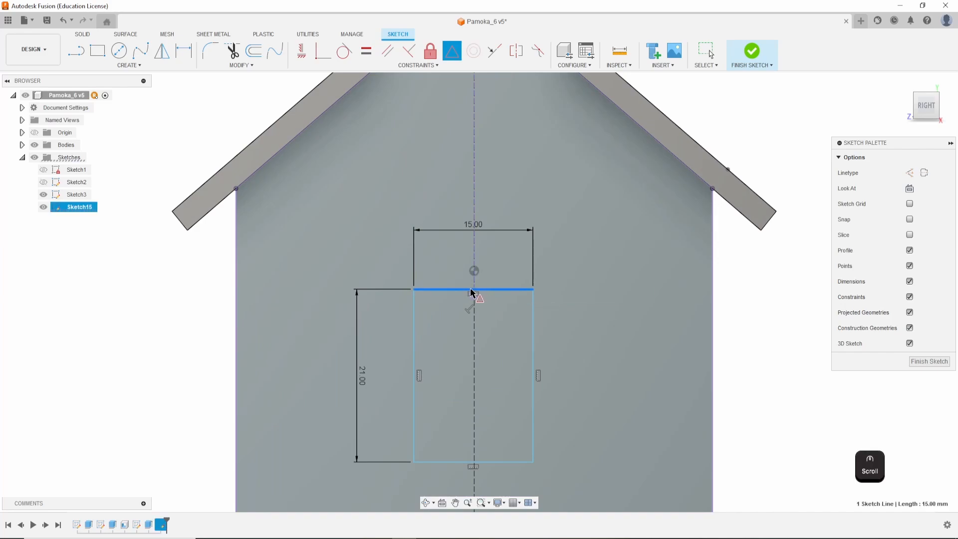
{"action": "left_click", "coordinate": [475, 463]}
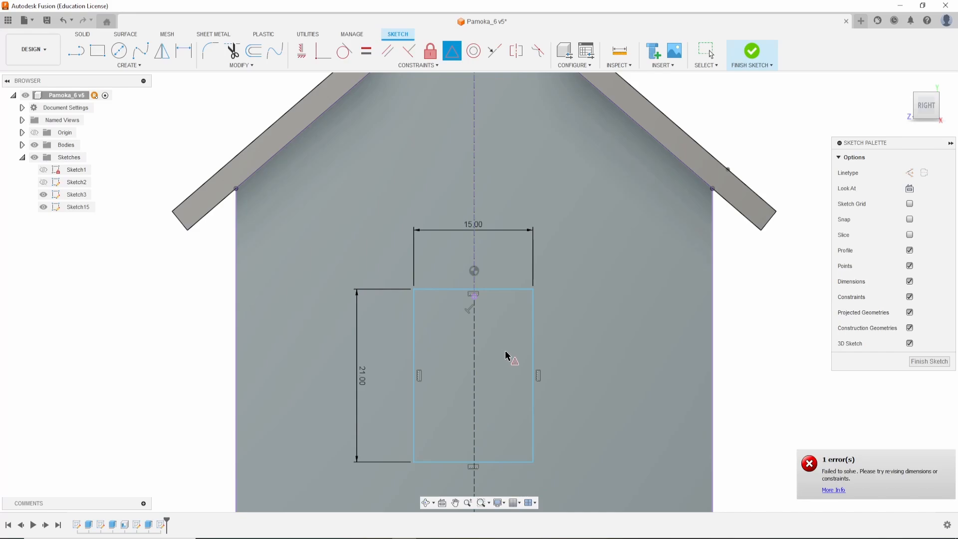
{"action": "key", "text": "Escape"}
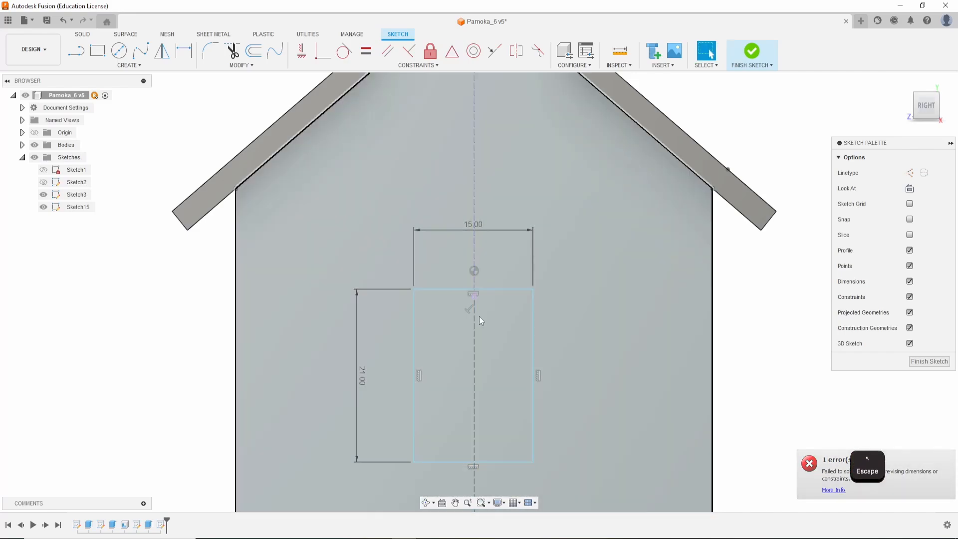
Dimension the distance from the rectangle's left side to the vertical construction line as 7.5 mm.
{"action": "scroll", "coordinate": [480, 312], "scroll_direction": "up", "scroll_amount": 5}
{"action": "scroll", "coordinate": [477, 310], "scroll_direction": "down", "scroll_amount": 5}
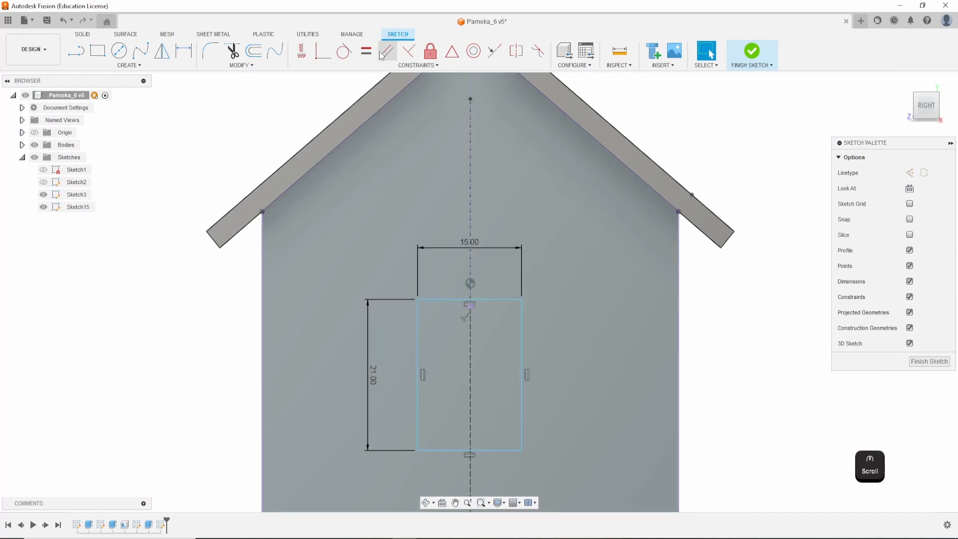
{"action": "left_click", "coordinate": [178, 52]}
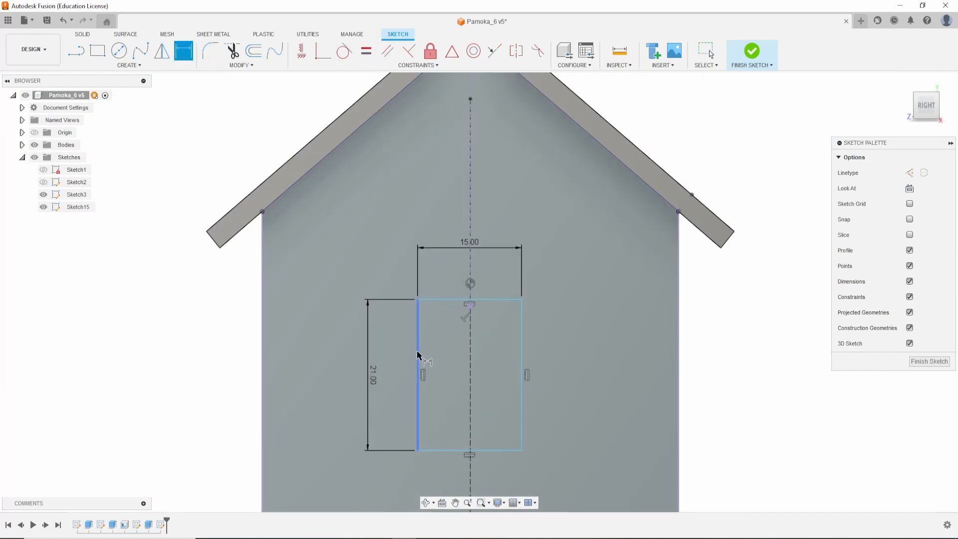
{"action": "left_click", "coordinate": [419, 357]}
{"action": "left_click", "coordinate": [471, 353]}
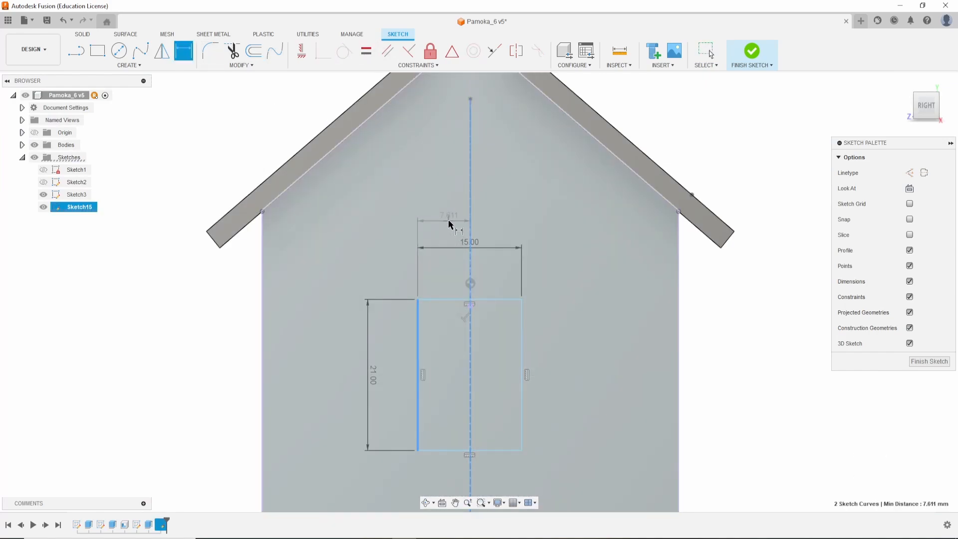
{"action": "left_click", "coordinate": [448, 220]}
{"action": "type", "text": "7.5"}
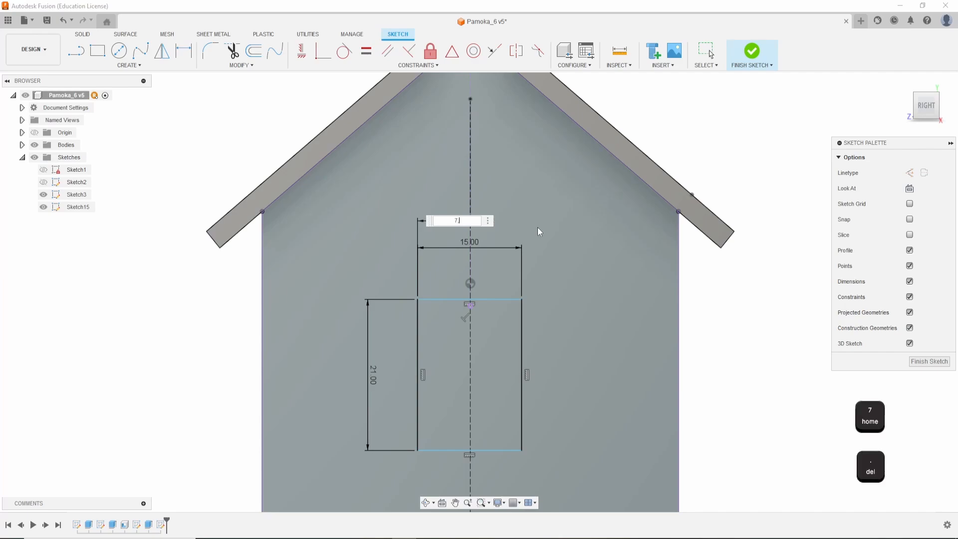
{"action": "key", "text": "Return"}
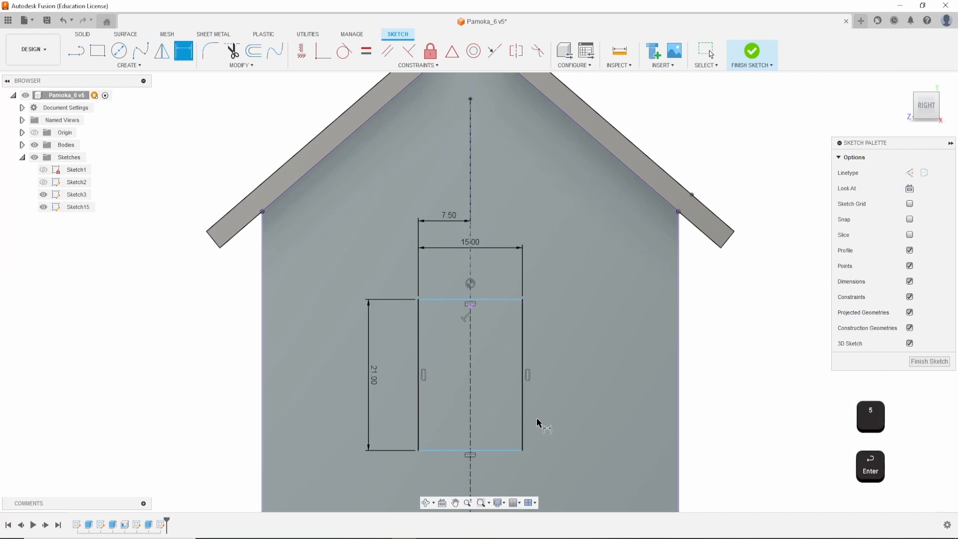
{"action": "key", "text": "Escape"}
Offset the 15 × 21 mm rectangle outward with an offset position of -1 mm to outline a frame.
{"action": "scroll", "coordinate": [516, 431], "scroll_direction": "down", "scroll_amount": 2}
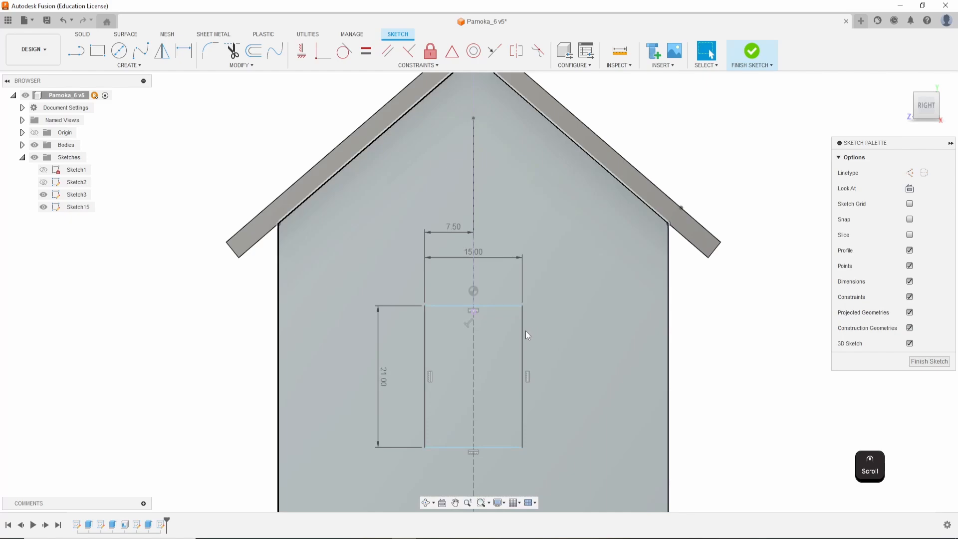
{"action": "left_click", "coordinate": [253, 50]}
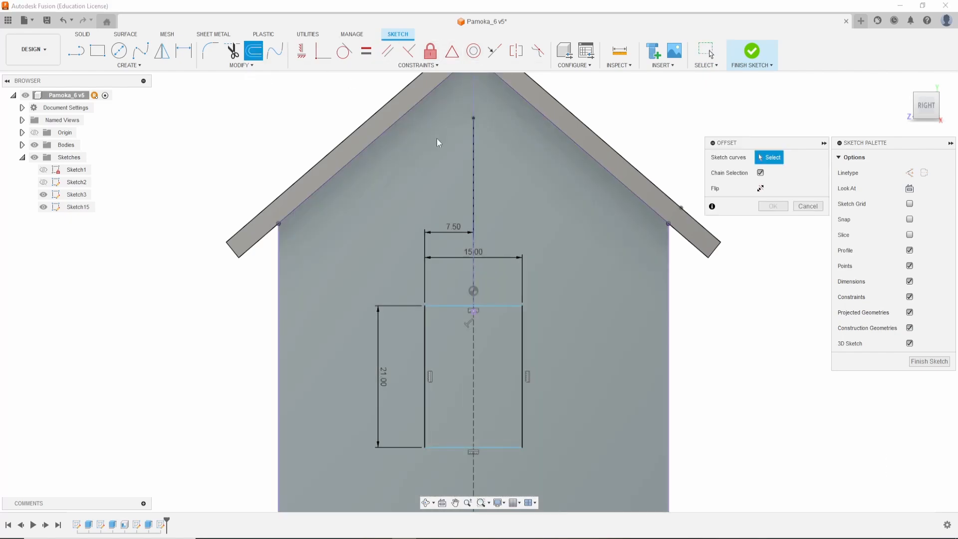
{"action": "left_click", "coordinate": [504, 307]}
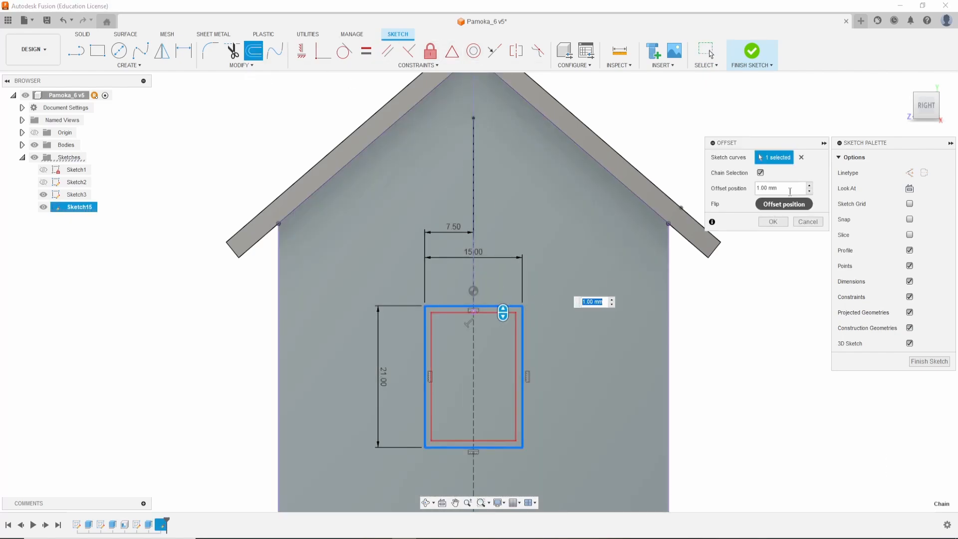
{"action": "type", "text": "-1"}
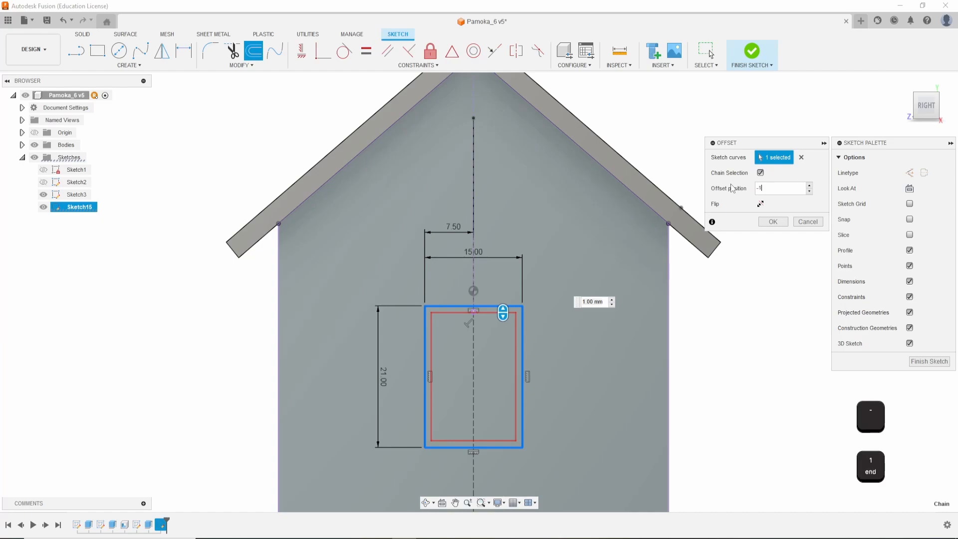
{"action": "key", "text": "Return"}
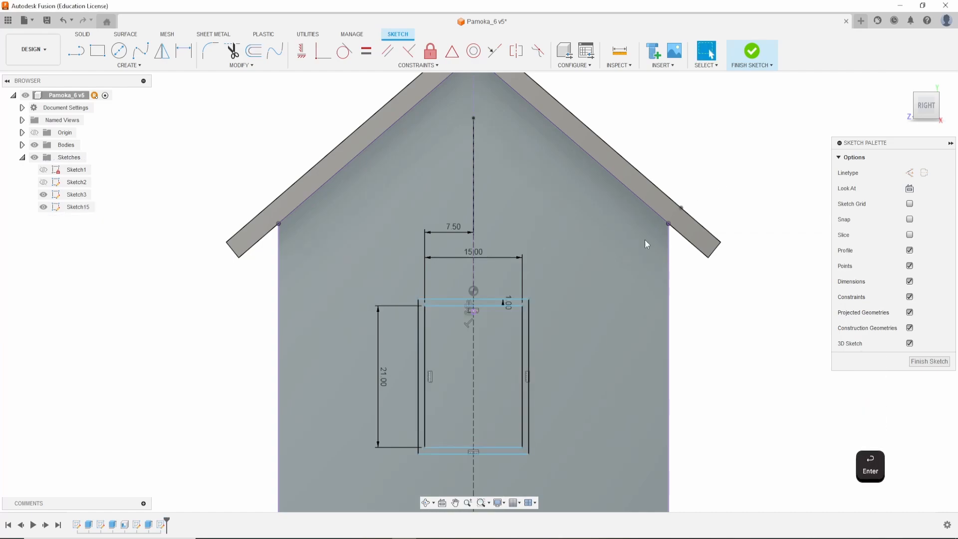
Draw a 6 mm wide, 9 mm high pane rectangle inside the upper-left part of the 15 × 21 mm window rectangle.
{"action": "key", "text": "r"}
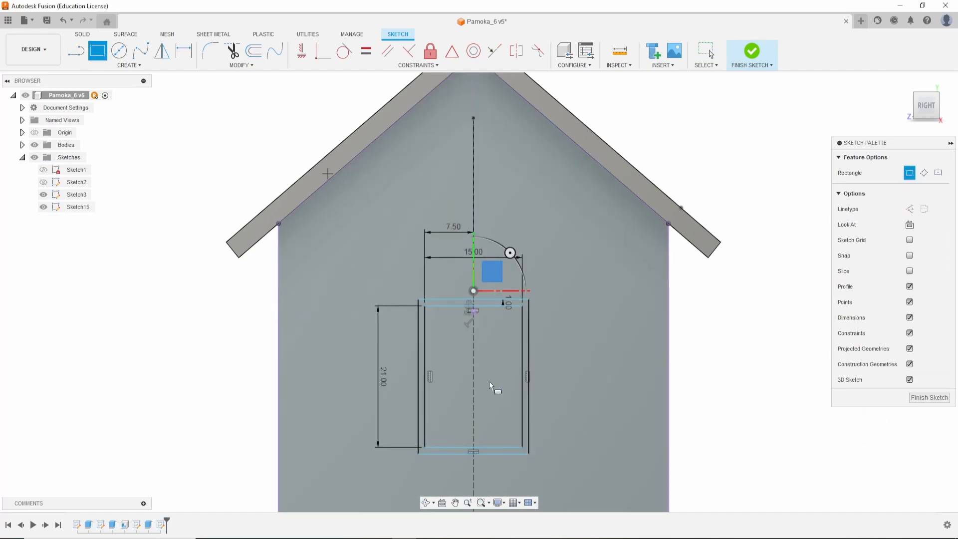
{"action": "left_click", "coordinate": [433, 318]}
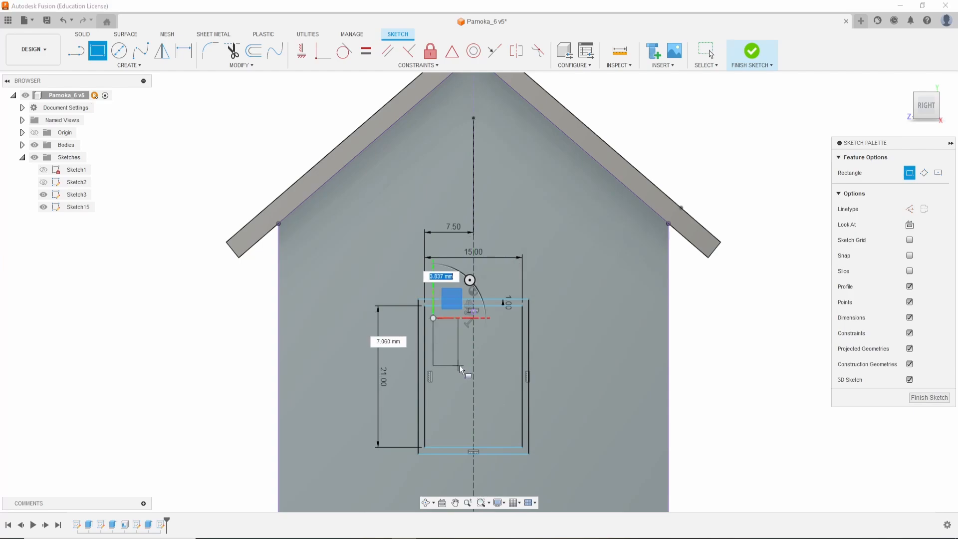
{"action": "type", "text": "6"}
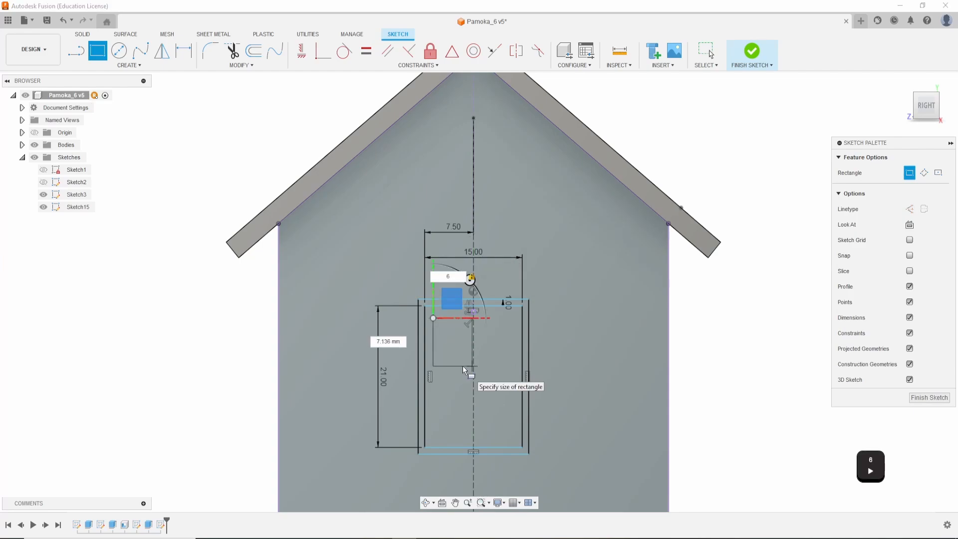
{"action": "key", "text": "Tab"}
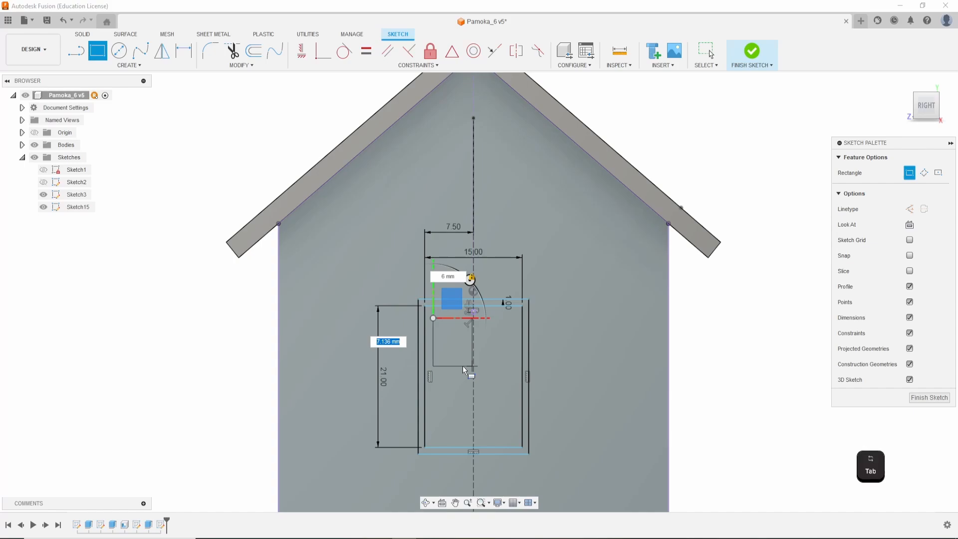
{"action": "type", "text": "9"}
{"action": "key", "text": "Return"}
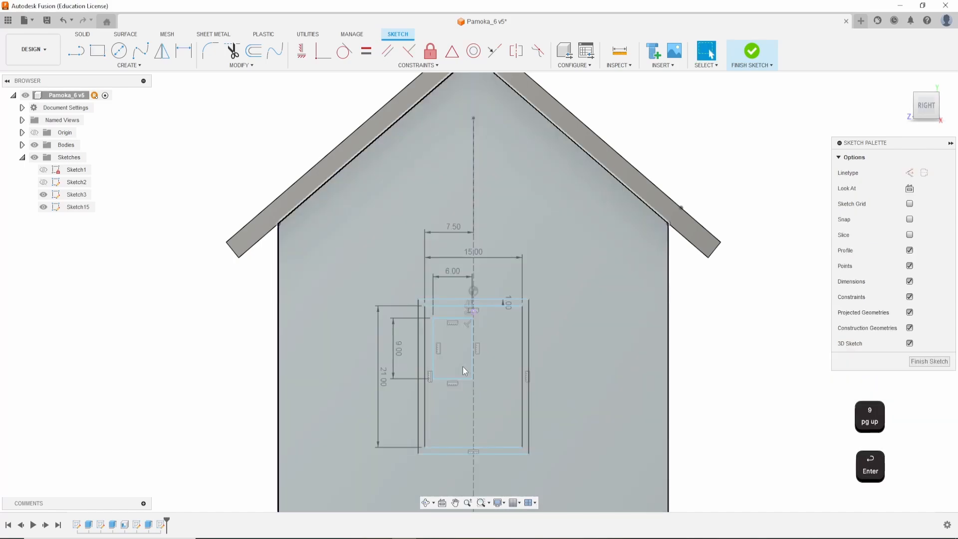
Dimension the gap between the window rectangle's upper edge and the pane's upper edge as 1 mm.
{"action": "scroll", "coordinate": [449, 389], "scroll_direction": "down", "scroll_amount": 2}
{"action": "scroll", "coordinate": [435, 402], "scroll_direction": "up", "scroll_amount": 5}
{"action": "scroll", "coordinate": [642, 312], "scroll_direction": "down", "scroll_amount": 2}
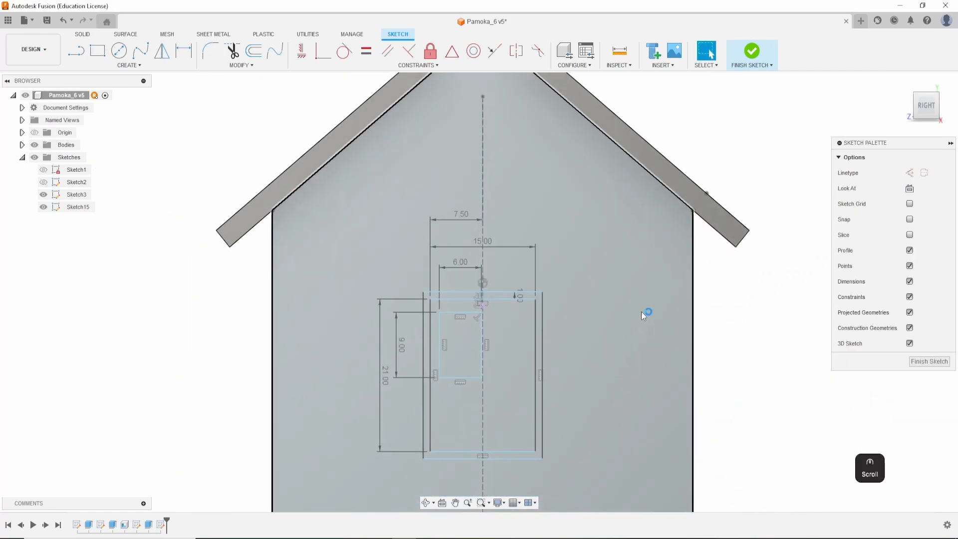
{"action": "scroll", "coordinate": [575, 350], "scroll_direction": "up", "scroll_amount": 3}
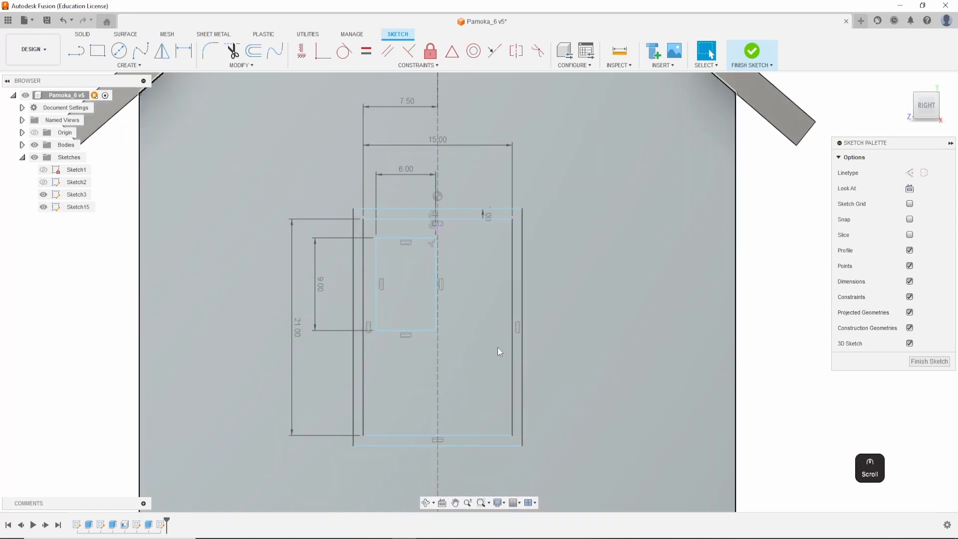
{"action": "scroll", "coordinate": [498, 348], "scroll_direction": "up", "scroll_amount": 2}
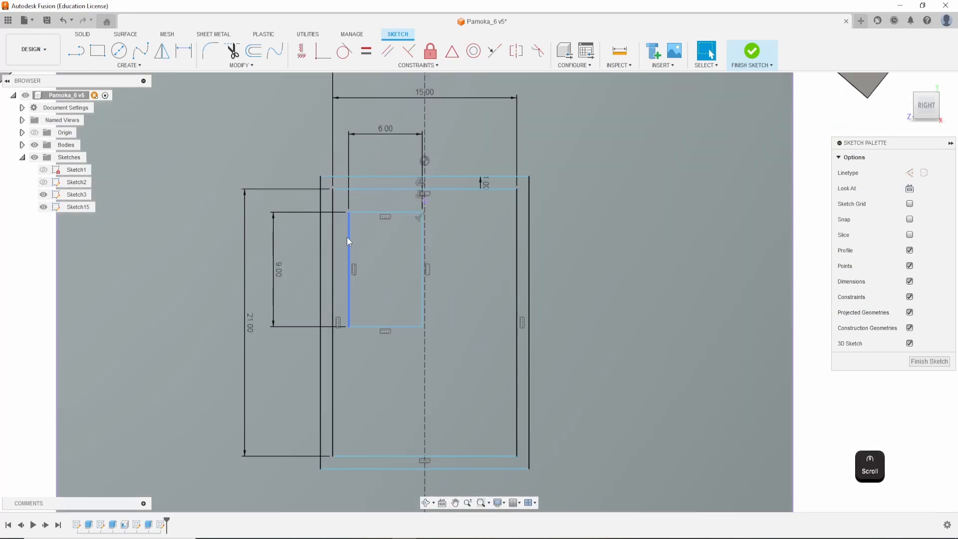
{"action": "left_click", "coordinate": [184, 50]}
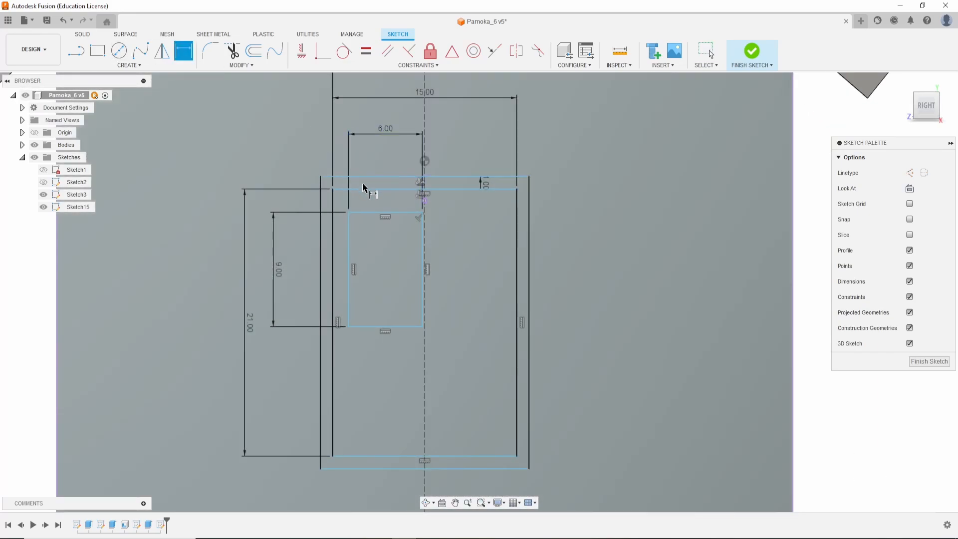
{"action": "left_click", "coordinate": [365, 189]}
{"action": "left_click", "coordinate": [366, 211]}
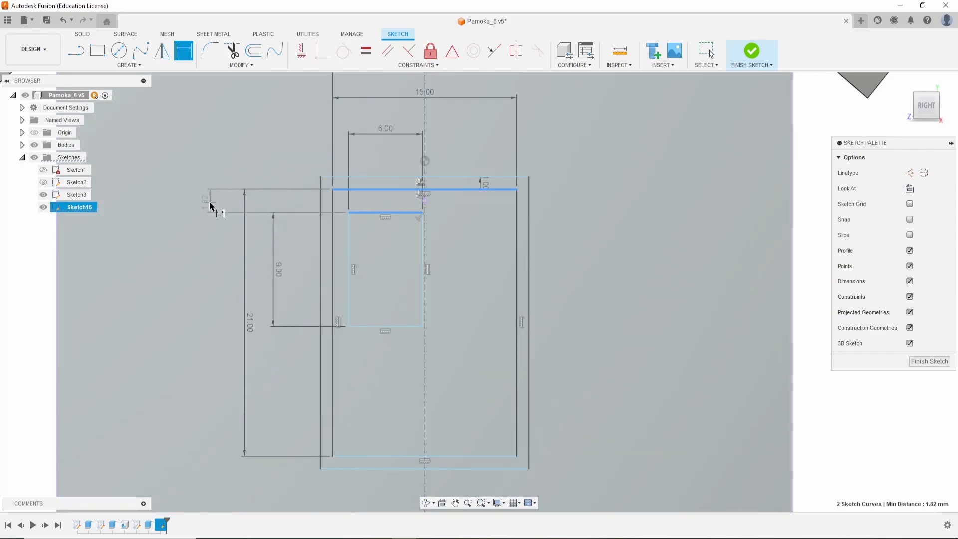
{"action": "left_click", "coordinate": [248, 204]}
{"action": "type", "text": "1.8200003245"}
{"action": "key", "text": "Return"}
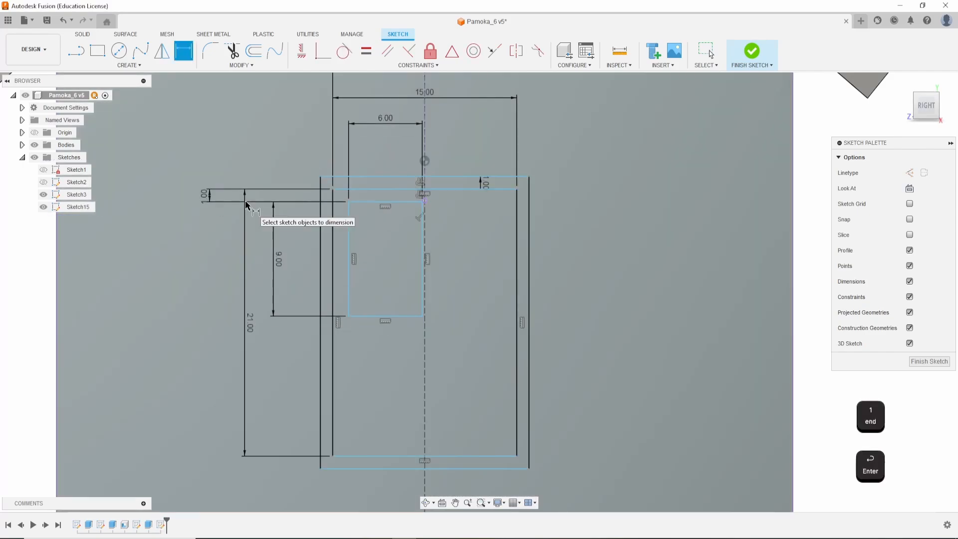
Dimension the gap between the window rectangle's left side and the pane's left side as 1 mm.
{"action": "left_click", "coordinate": [333, 264]}
{"action": "left_click", "coordinate": [349, 264]}
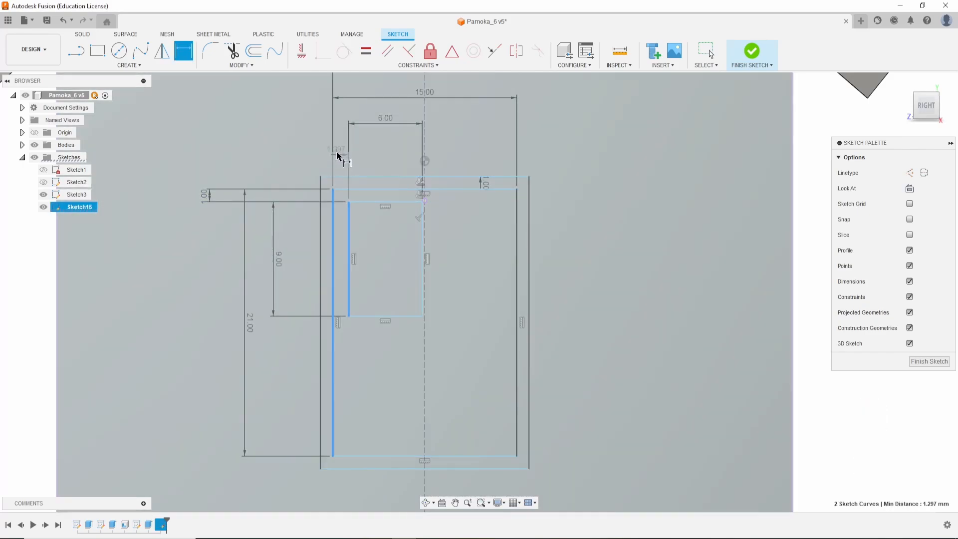
{"action": "left_click", "coordinate": [340, 153]}
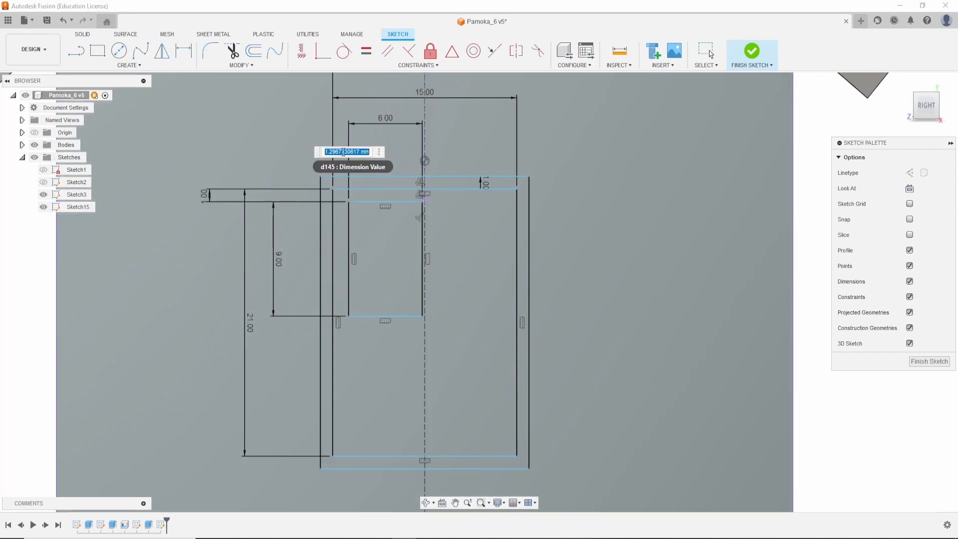
{"action": "type", "text": "1"}
{"action": "key", "text": "End"}
{"action": "key", "text": "Return"}
{"action": "key", "text": "Escape"}
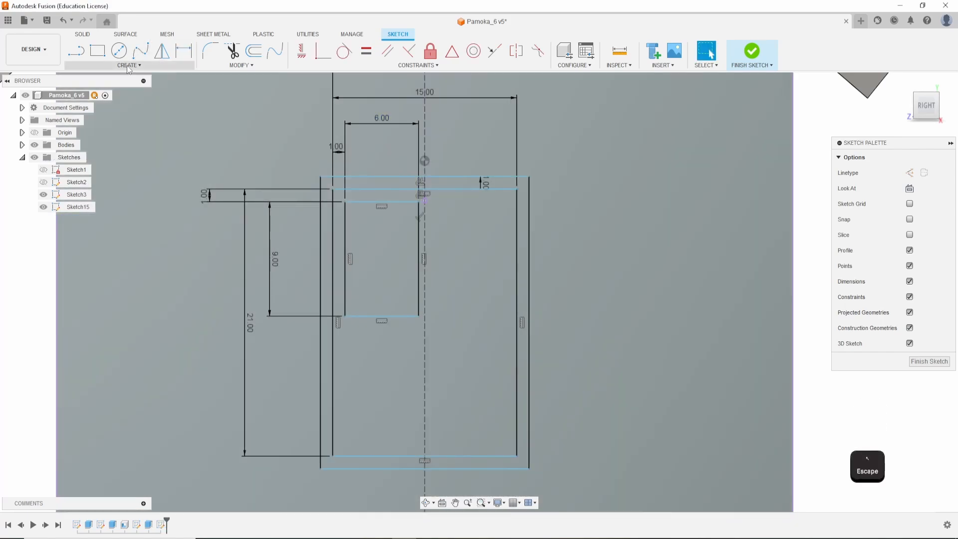
Set up a Rectangular Pattern of the pane's four lines with Spacing distribution, giving 2 horizontal instances at 7 mm.
{"action": "left_click", "coordinate": [127, 65]}
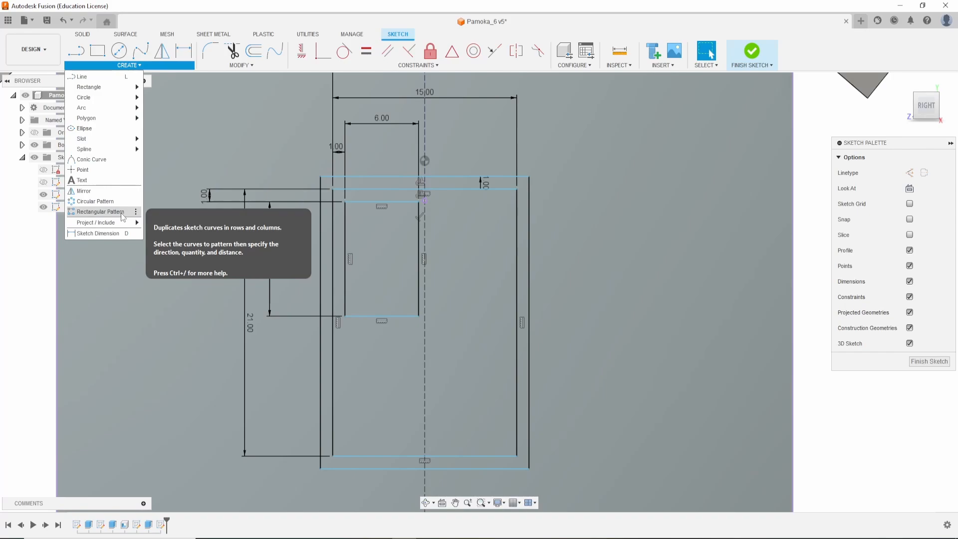
{"action": "left_click", "coordinate": [100, 212]}
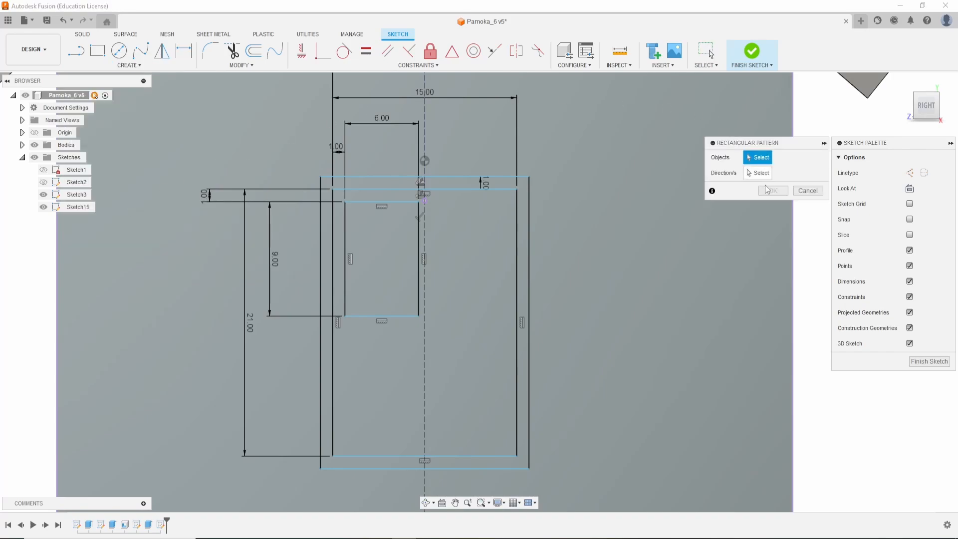
{"action": "left_click", "coordinate": [418, 247]}
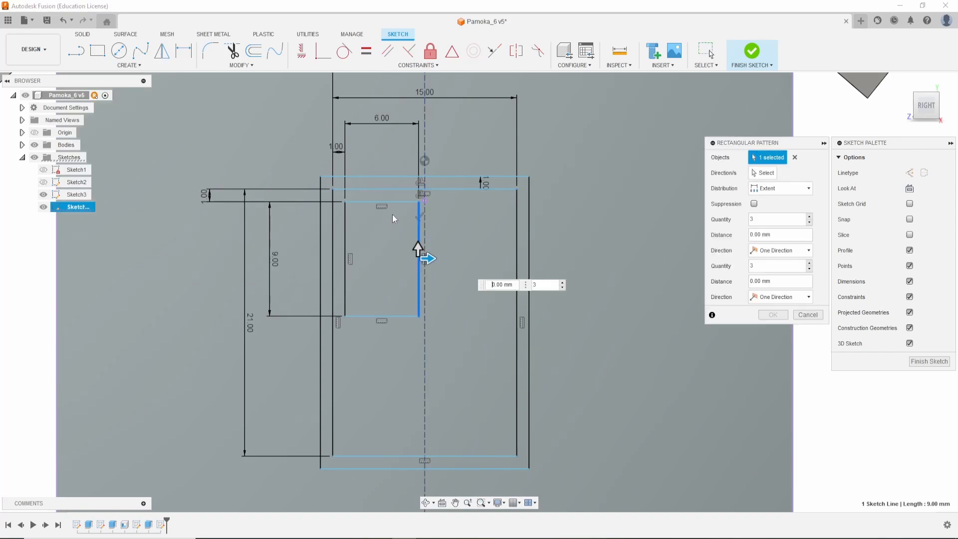
{"action": "left_click", "coordinate": [379, 202], "text": "shift"}
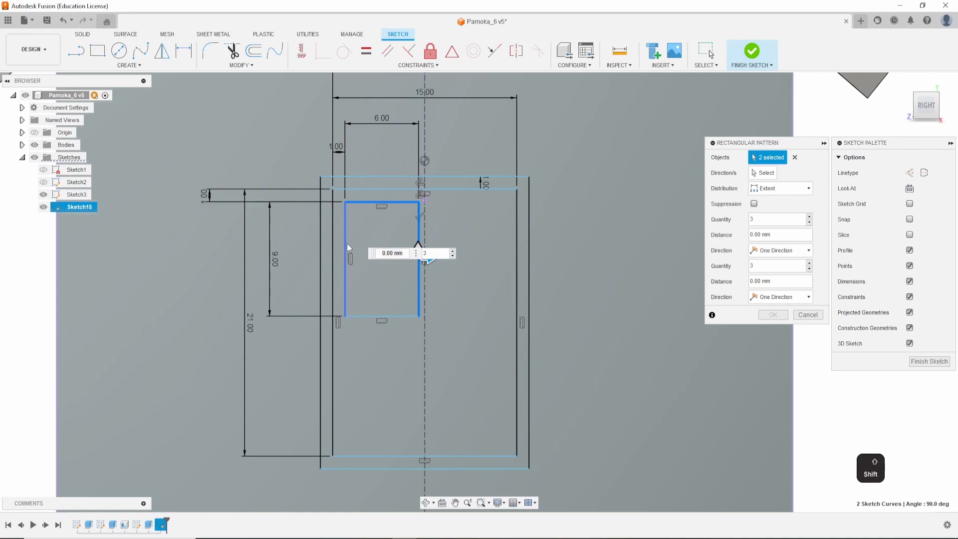
{"action": "left_click", "coordinate": [348, 247], "text": "shift"}
{"action": "left_click", "coordinate": [365, 316], "text": "shift"}
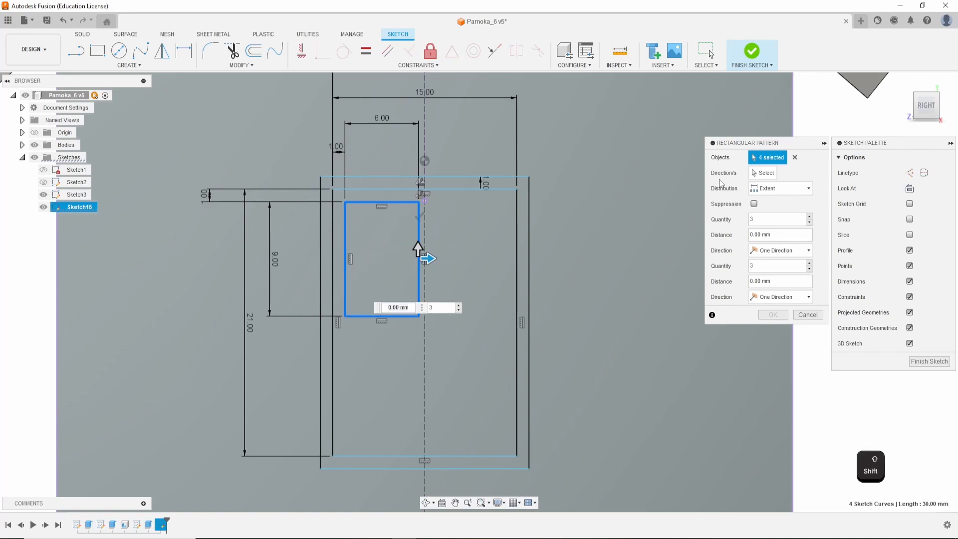
{"action": "left_click", "coordinate": [781, 188]}
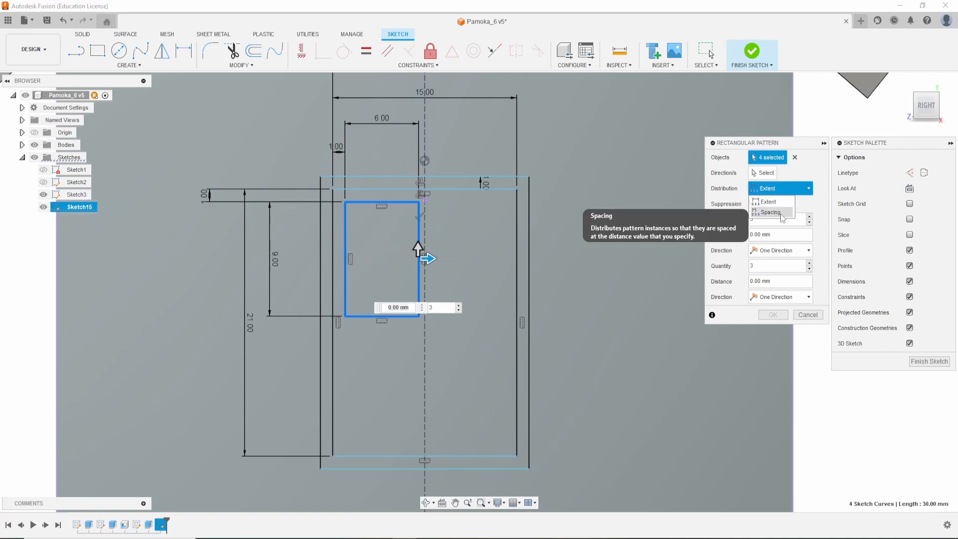
{"action": "left_click", "coordinate": [779, 212]}
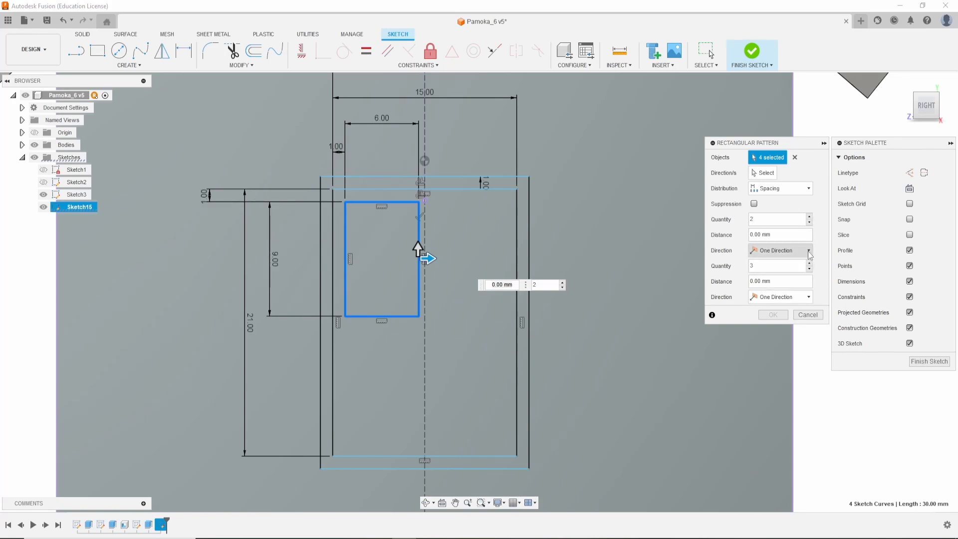
{"action": "key", "text": "Tab"}
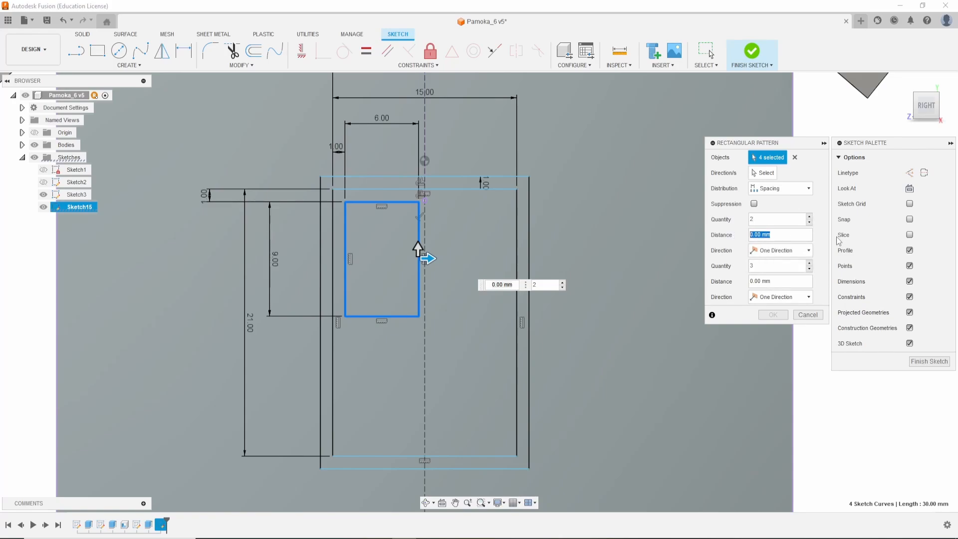
{"action": "type", "text": "7"}
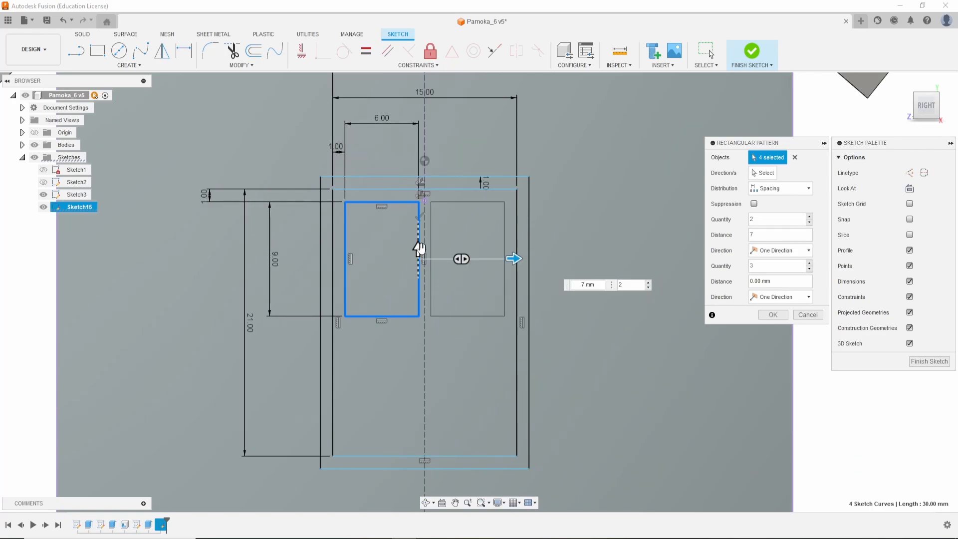
Set the pattern's vertical direction to 2 instances at a distance of -10 mm and complete the four-pane grid.
{"action": "left_click", "coordinate": [419, 248]}
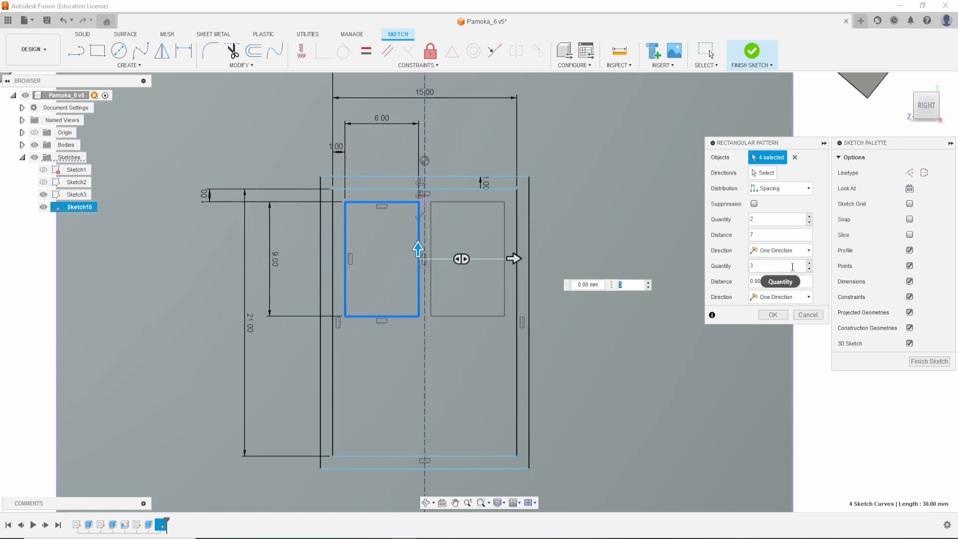
{"action": "type", "text": "2"}
{"action": "key", "text": "Tab"}
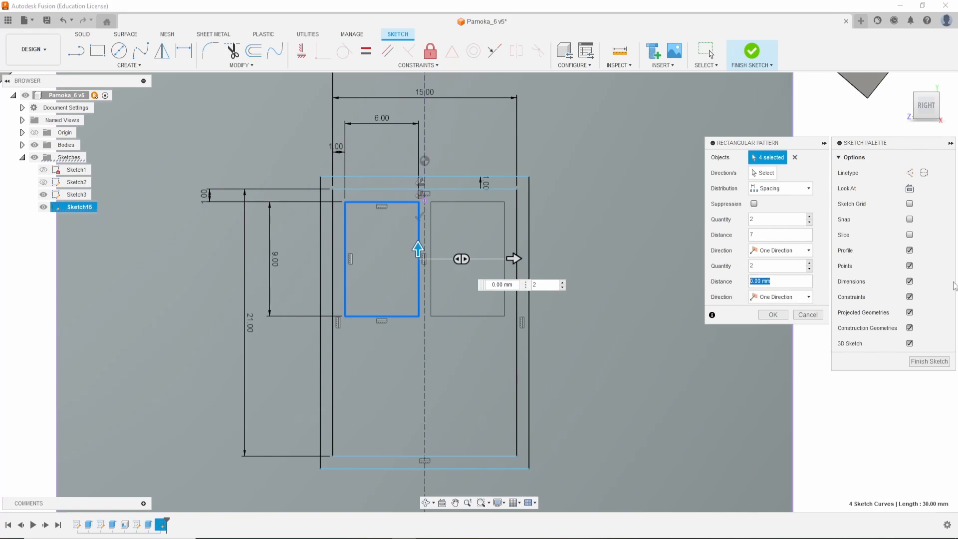
{"action": "type", "text": "10"}
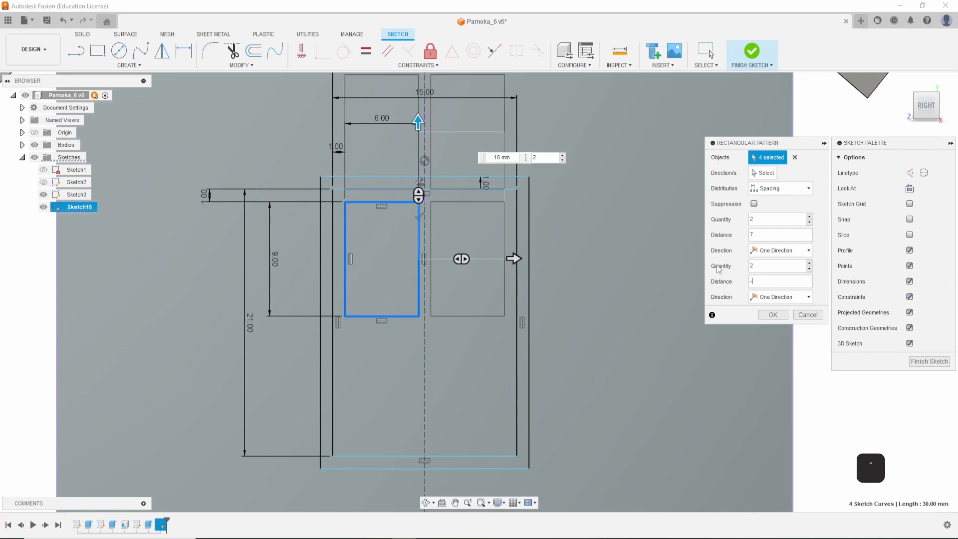
{"action": "type", "text": "10"}
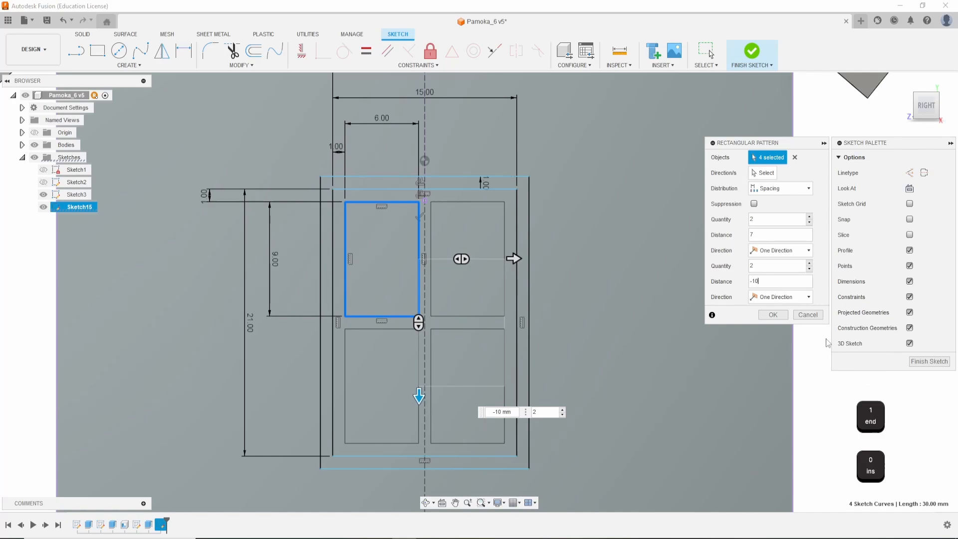
{"action": "left_click", "coordinate": [773, 315]}
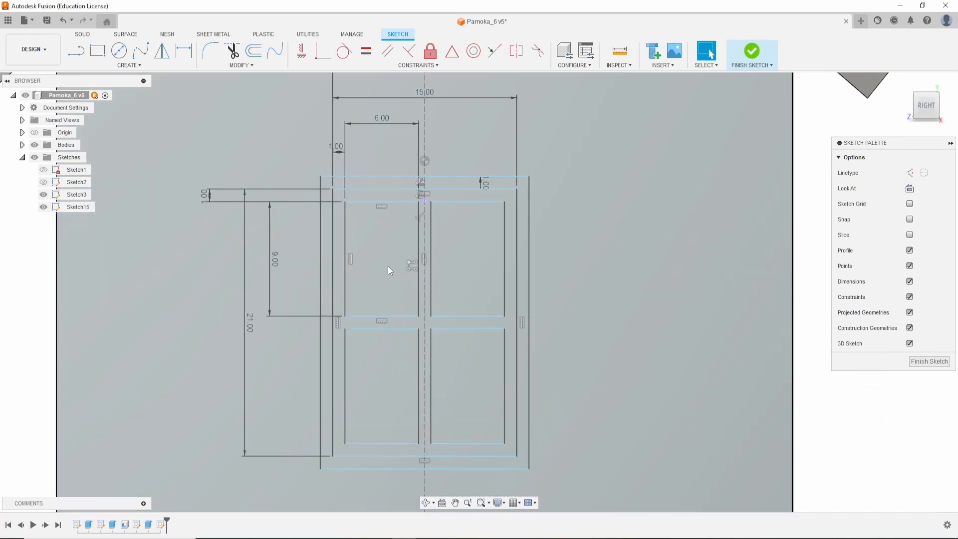
Extrude the four window pane profiles on the gable wall by -5 mm as a cut through the wall.
{"action": "left_click", "coordinate": [388, 265]}
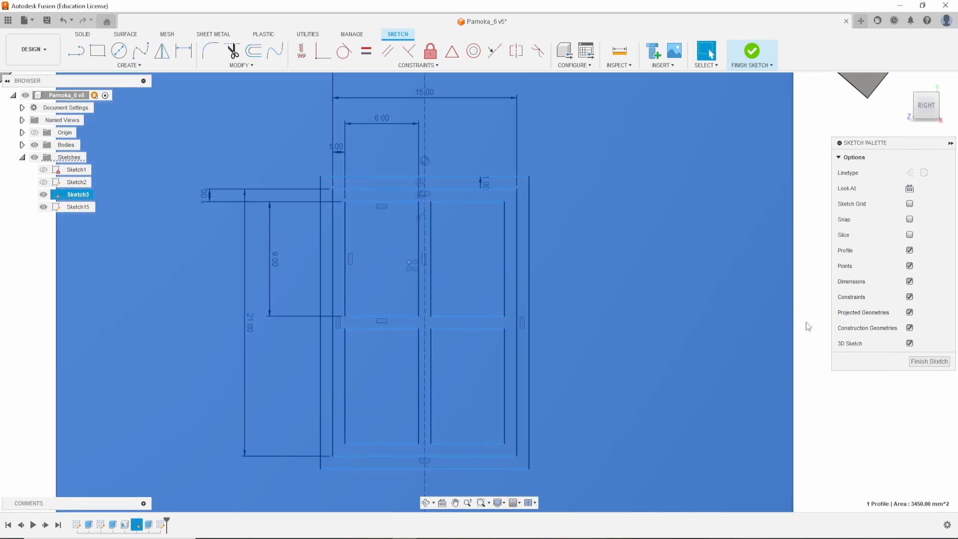
{"action": "left_click", "coordinate": [809, 327]}
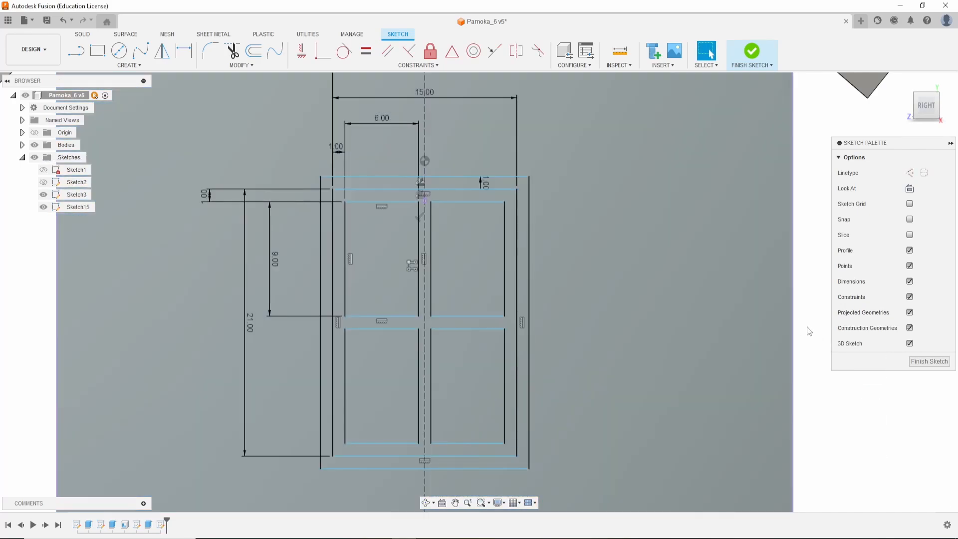
{"action": "left_click", "coordinate": [385, 297]}
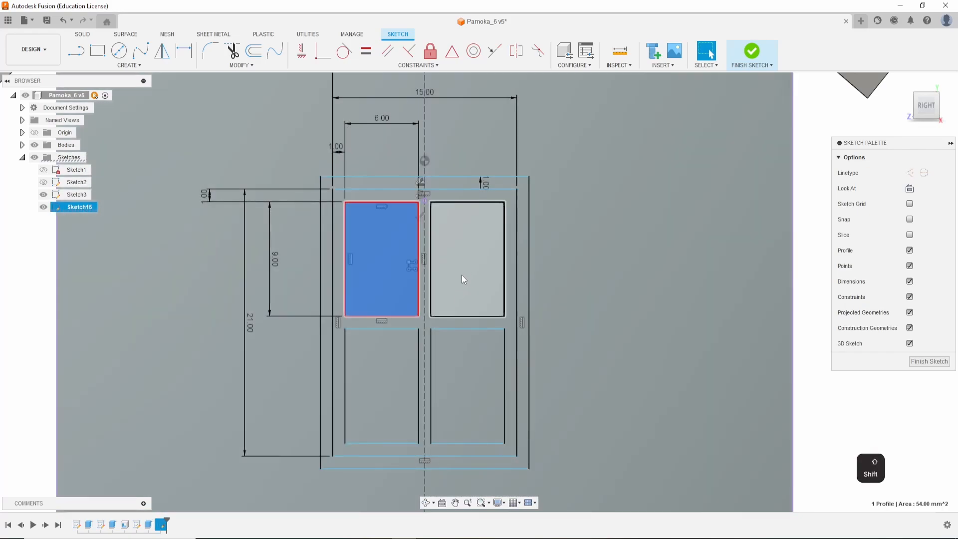
{"action": "left_click", "coordinate": [463, 277], "text": "shift"}
{"action": "left_click", "coordinate": [425, 381], "text": "shift"}
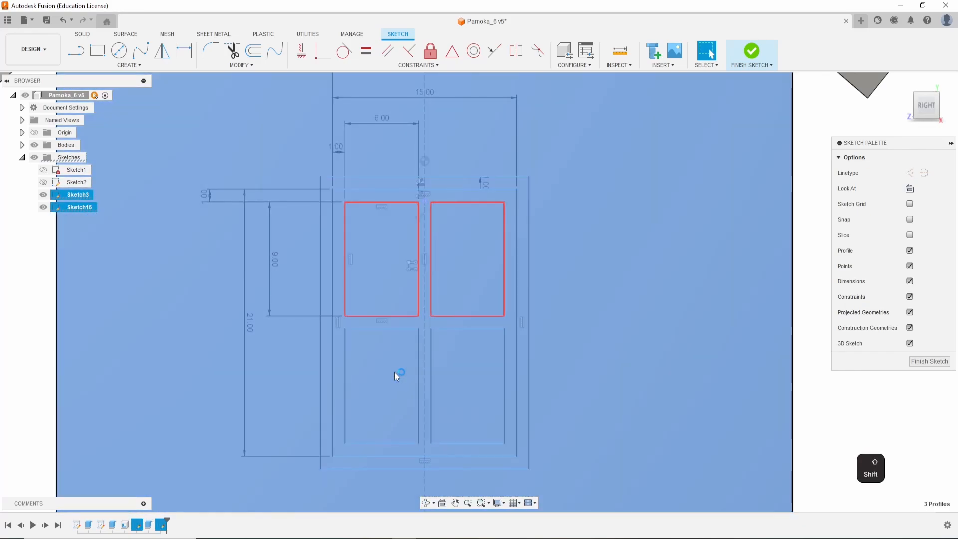
{"action": "left_click", "coordinate": [395, 373], "text": "shift"}
{"action": "scroll", "coordinate": [645, 368], "scroll_direction": "down", "scroll_amount": 5}
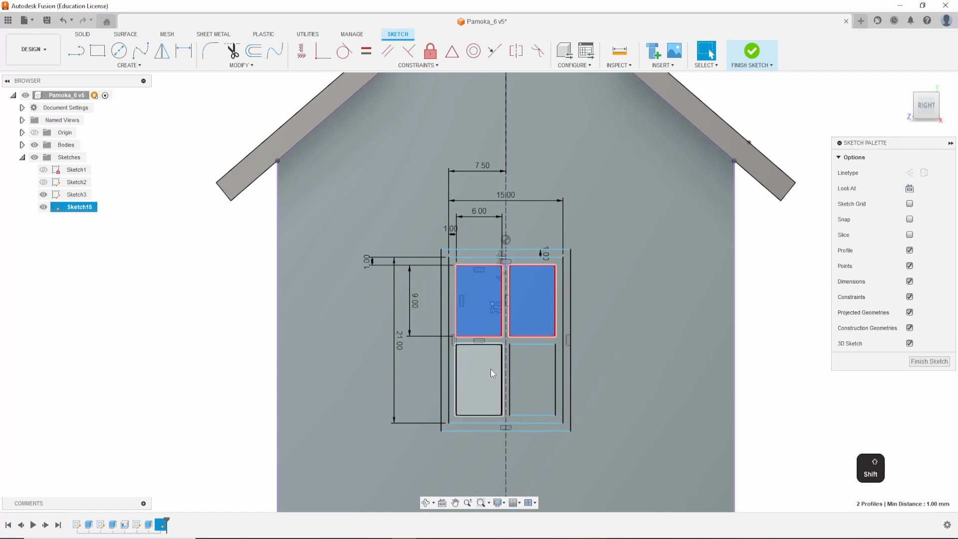
{"action": "left_click", "coordinate": [490, 369], "text": "shift"}
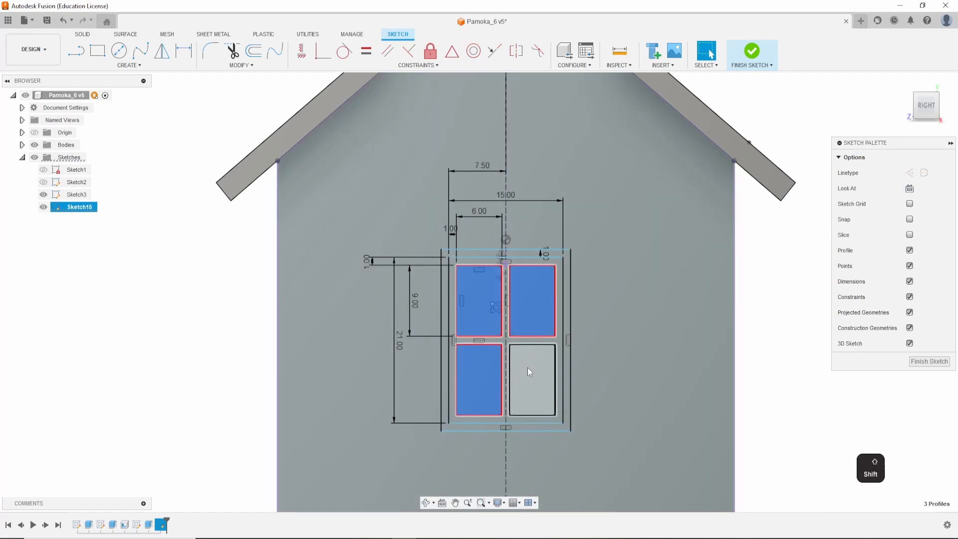
{"action": "left_click", "coordinate": [528, 367], "text": "shift"}
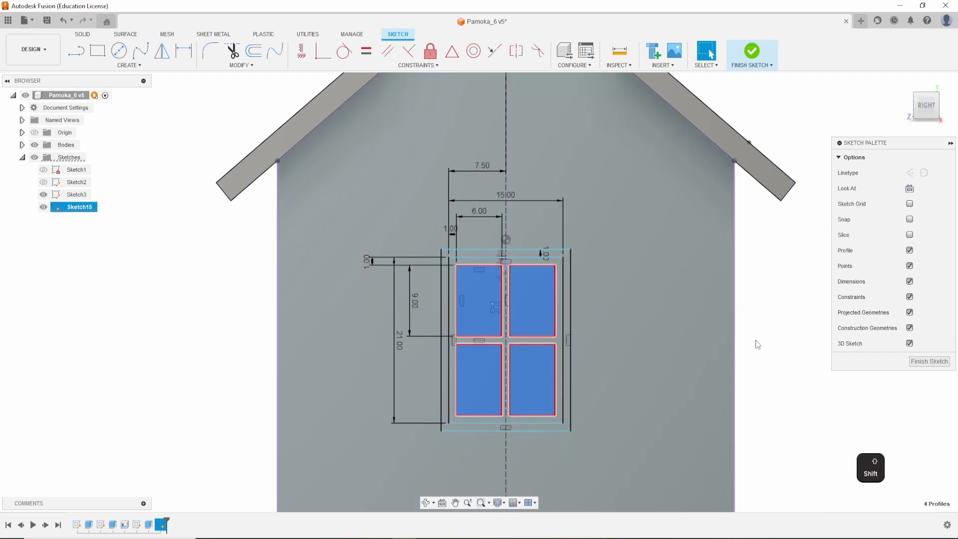
{"action": "middle_click_drag", "start_coordinate": [756, 340], "coordinate": [720, 353], "text": "shift"}
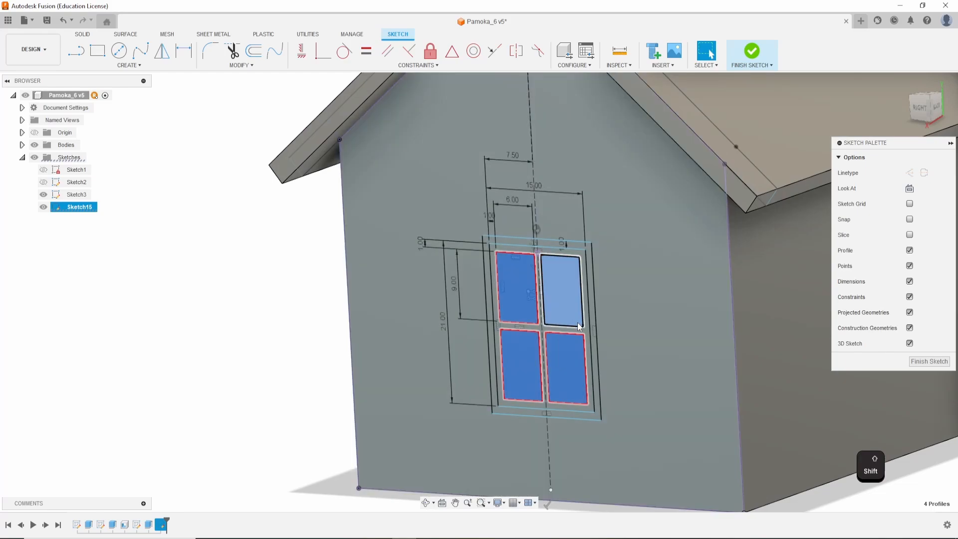
{"action": "key", "text": "w"}
{"action": "type", "text": "e"}
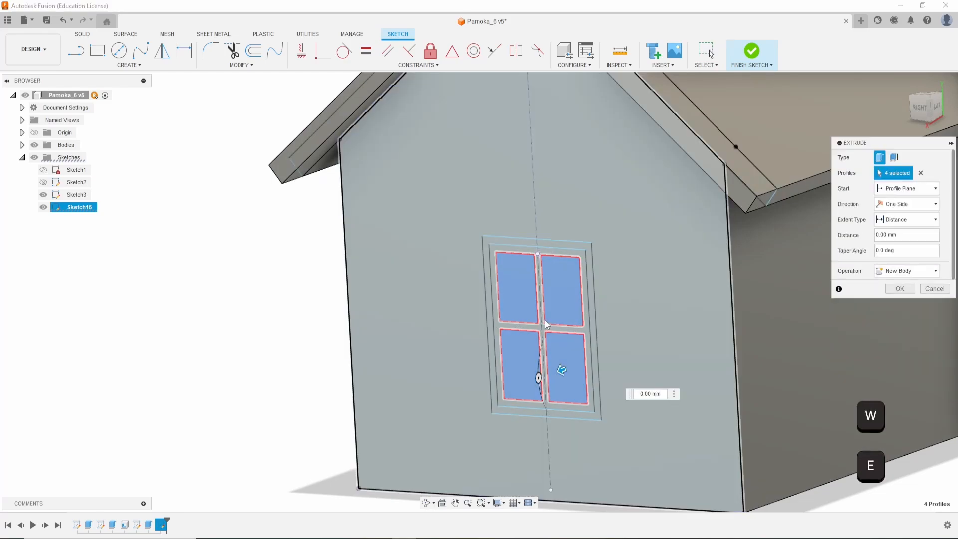
{"action": "type", "text": "-5"}
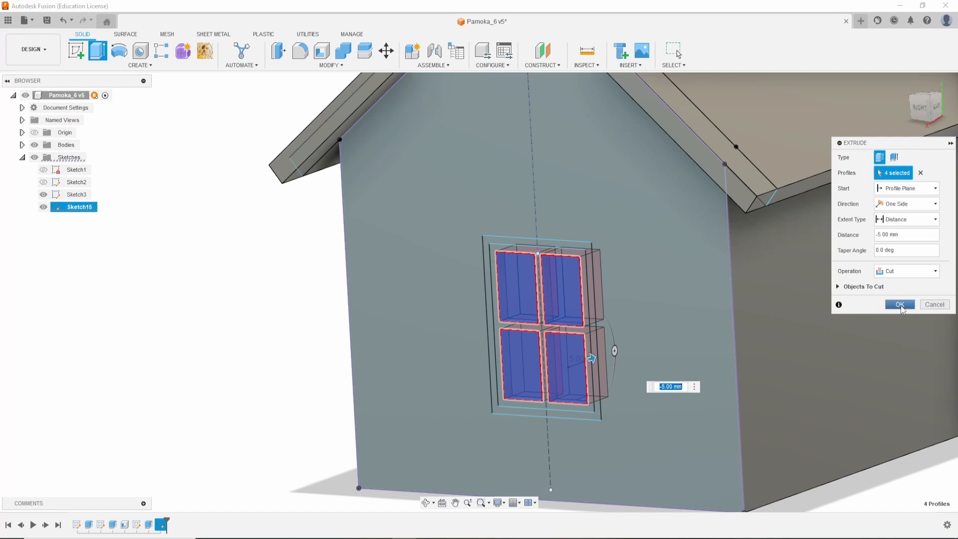
{"action": "left_click", "coordinate": [900, 305]}
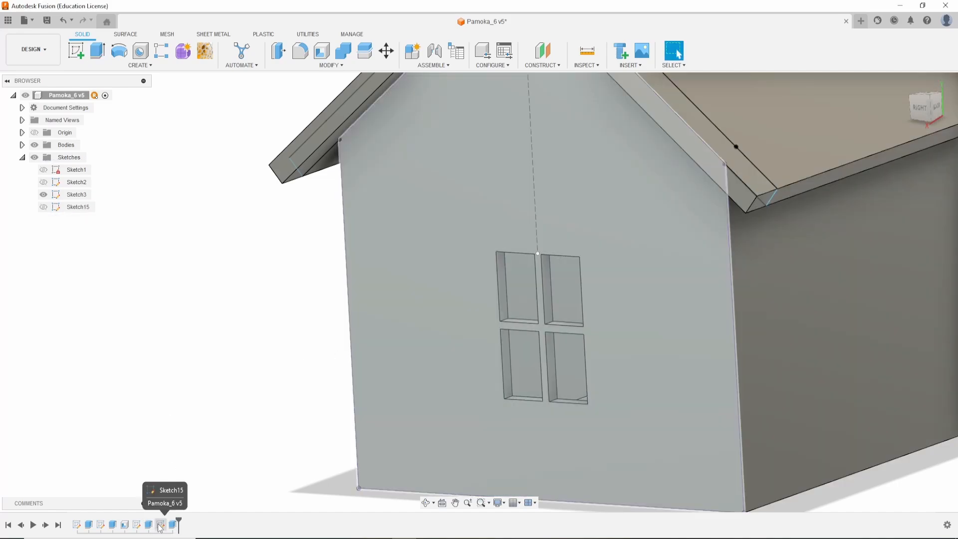
Reopen the window sketch and extrude its outer frame ring by -0.4 mm as a shallow cut in the gable wall.
{"action": "left_click", "coordinate": [160, 525]}
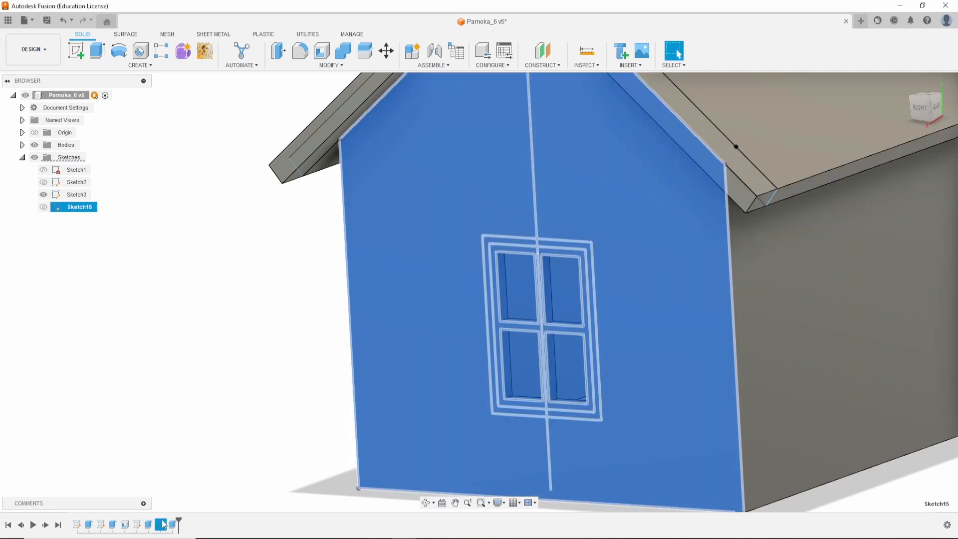
{"action": "left_click", "coordinate": [160, 532]}
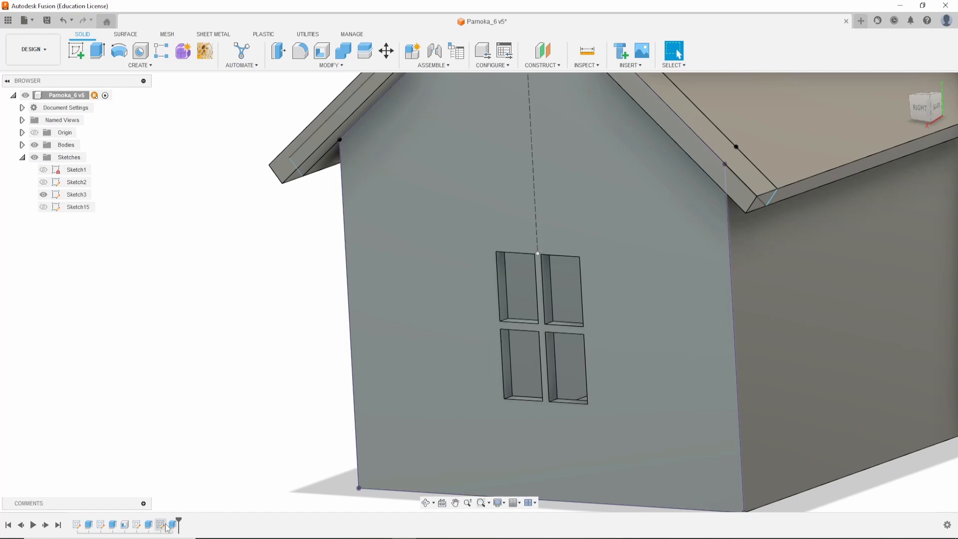
{"action": "double_click", "coordinate": [165, 525]}
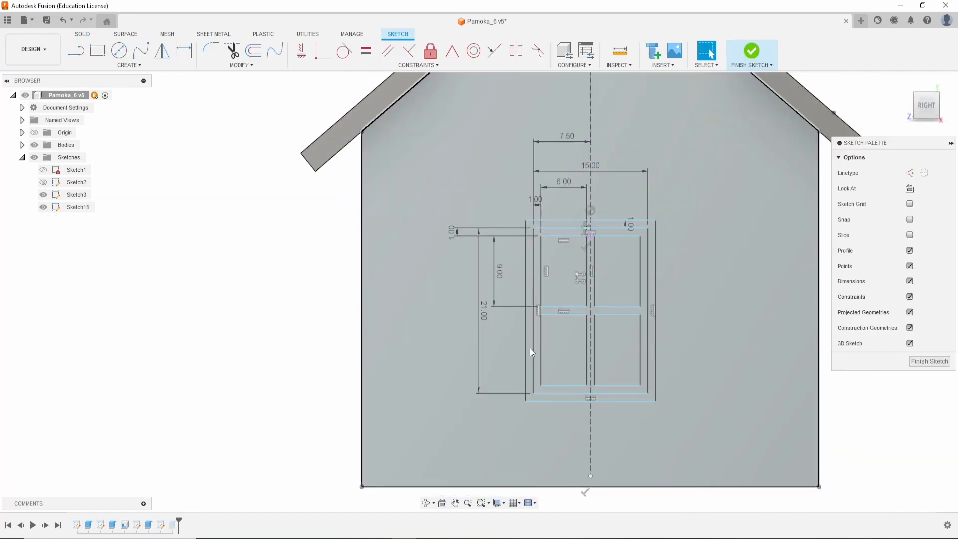
{"action": "scroll", "coordinate": [530, 348], "scroll_direction": "down", "scroll_amount": 3}
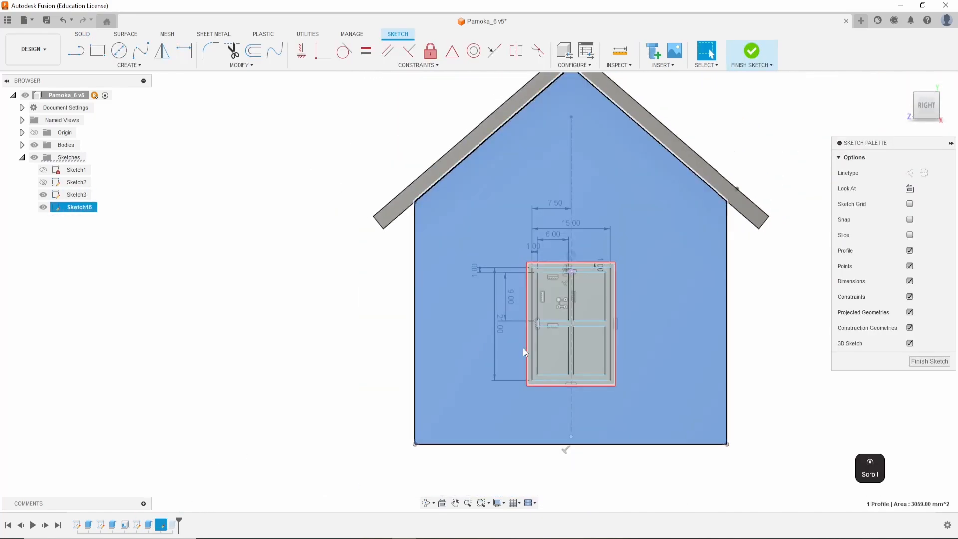
{"action": "scroll", "coordinate": [523, 348], "scroll_direction": "up", "scroll_amount": 5}
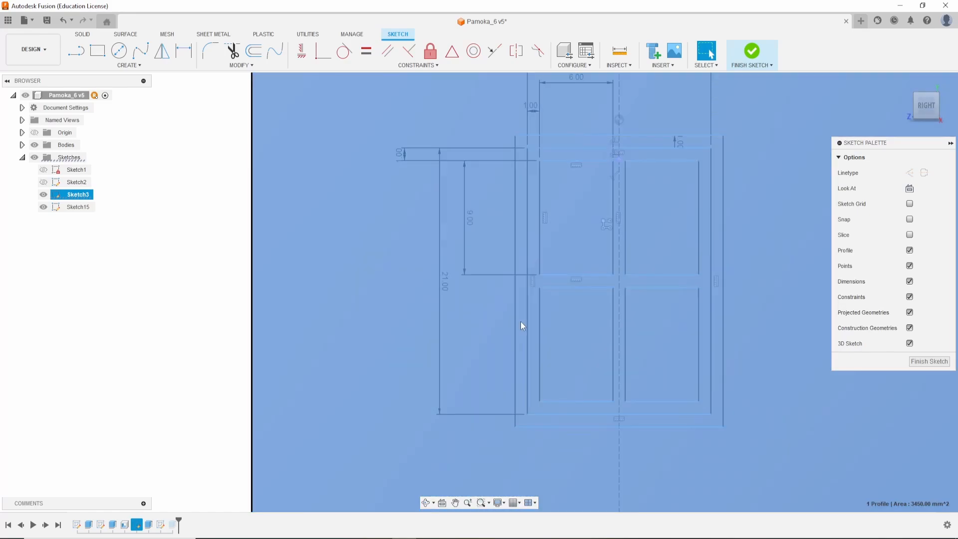
{"action": "scroll", "coordinate": [767, 402], "scroll_direction": "down", "scroll_amount": 2}
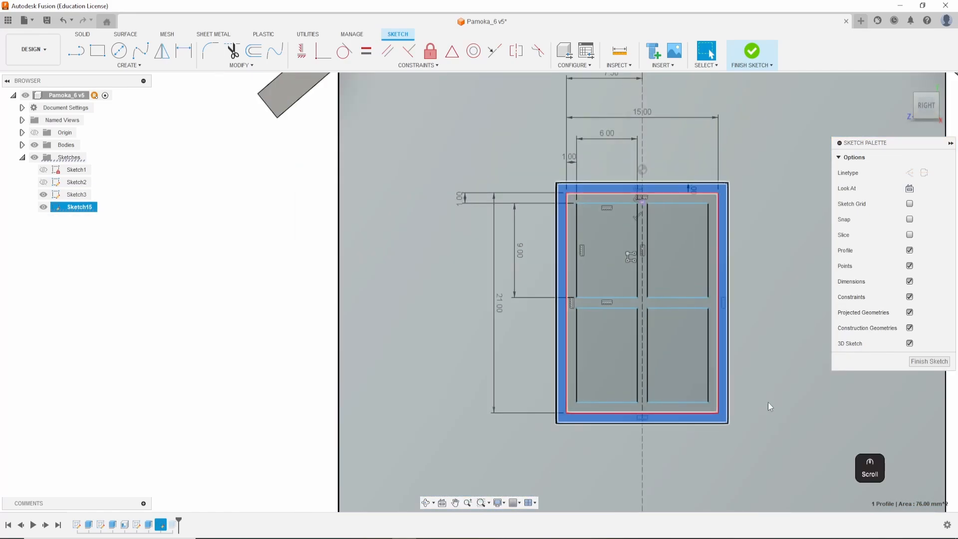
{"action": "middle_click_drag", "start_coordinate": [773, 378], "coordinate": [742, 387], "text": "shift"}
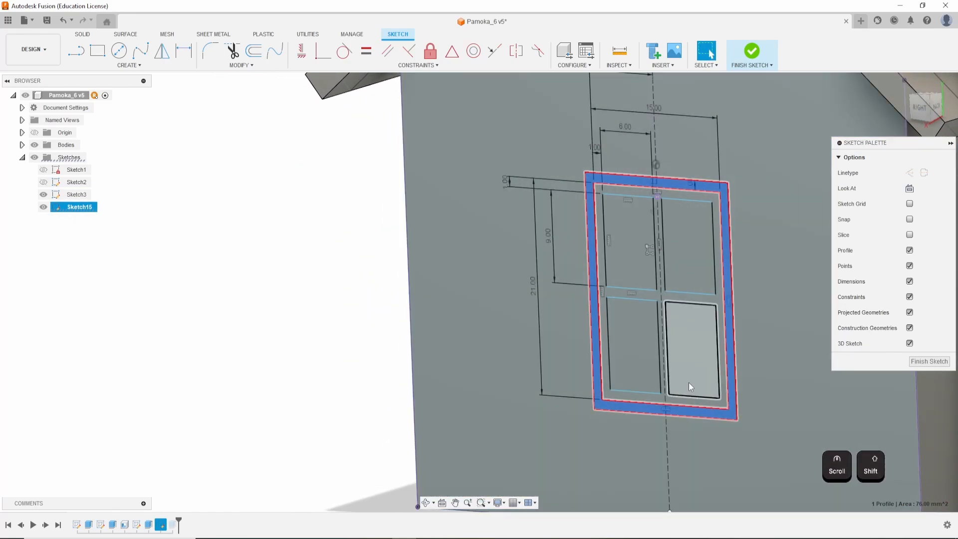
{"action": "key", "text": "e"}
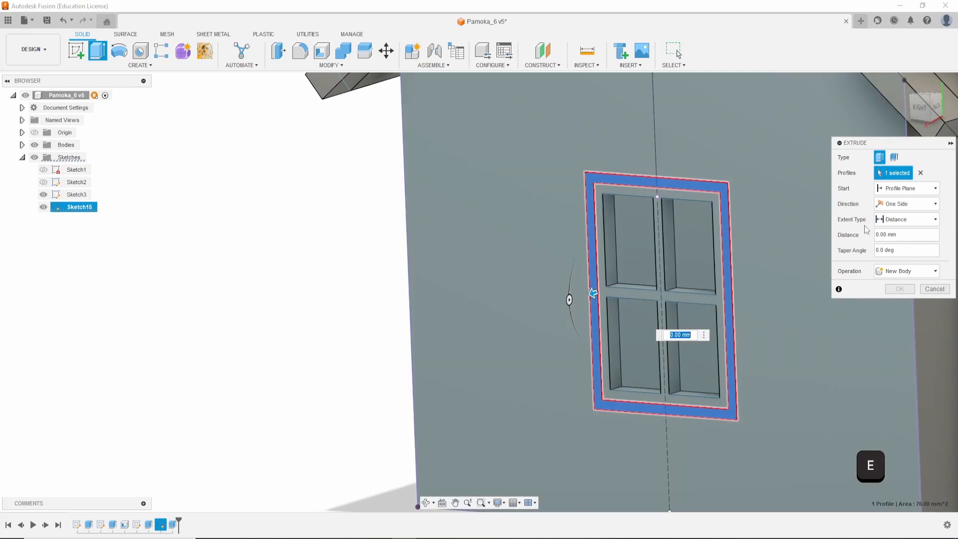
{"action": "type", "text": "-0,4"}
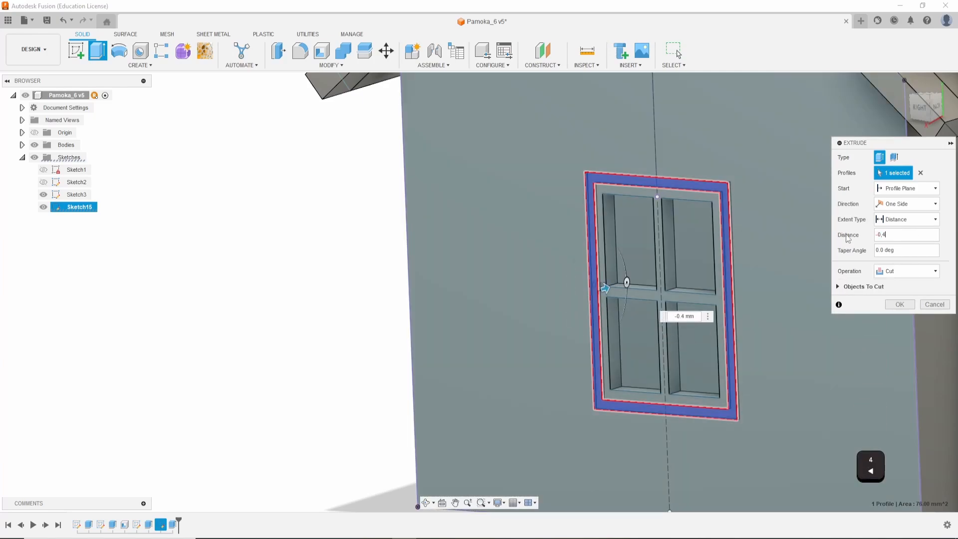
{"action": "left_click", "coordinate": [893, 306]}
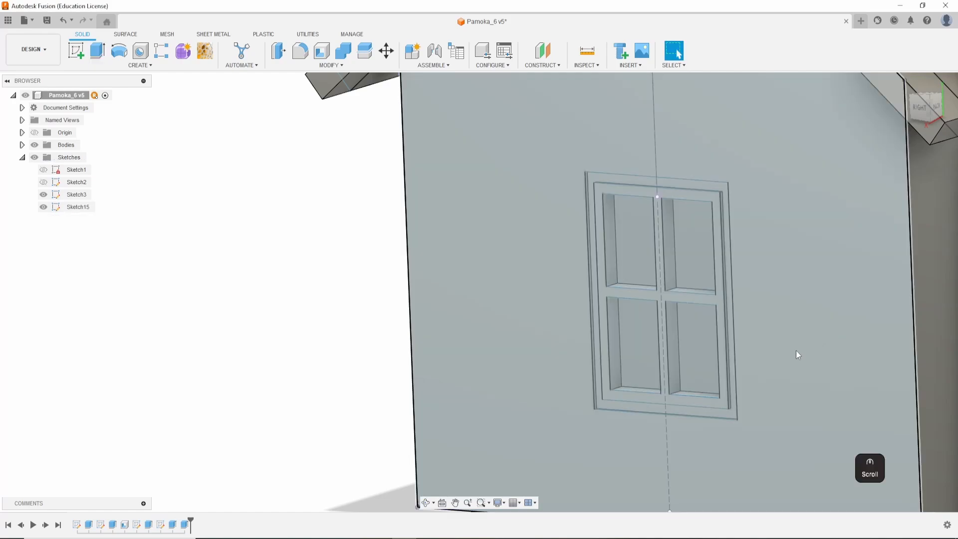
Construct a midplane between the gable wall with the window and the opposite gable wall.
{"action": "scroll", "coordinate": [796, 355], "scroll_direction": "down", "scroll_amount": 3}
{"action": "middle_click_drag", "start_coordinate": [417, 294], "coordinate": [162, 284]}
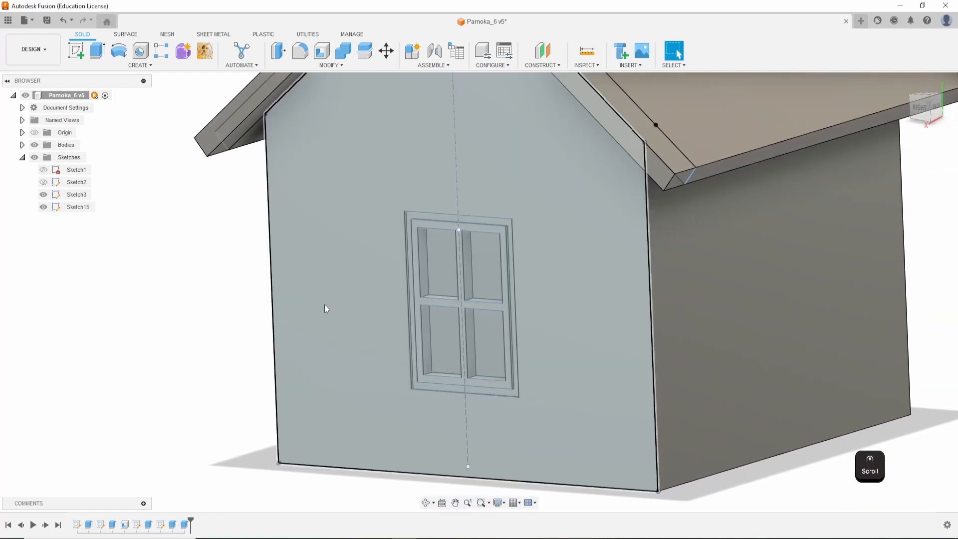
{"action": "key", "text": "shift"}
{"action": "middle_click_drag", "start_coordinate": [201, 356], "coordinate": [609, 392], "text": "shift"}
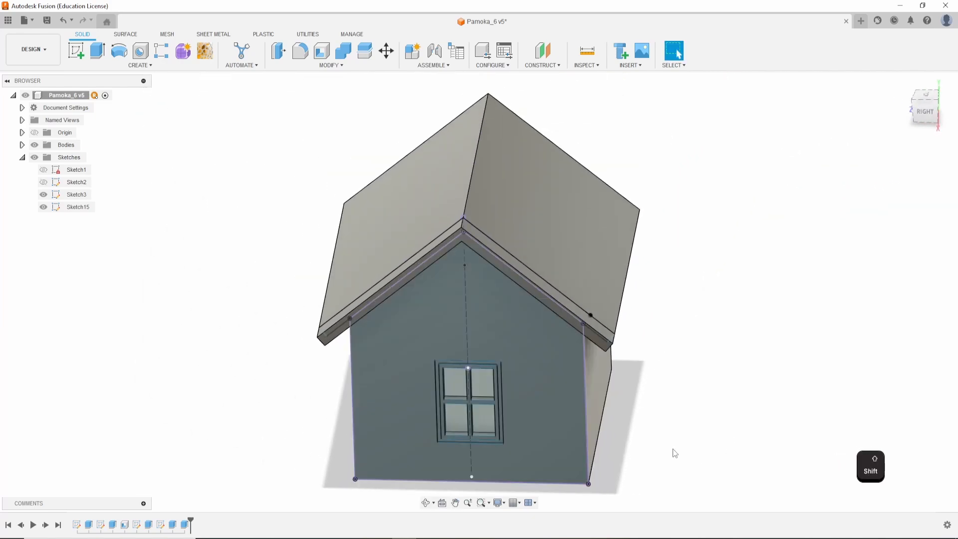
{"action": "middle_click_drag", "start_coordinate": [657, 443], "coordinate": [646, 441], "text": "shift"}
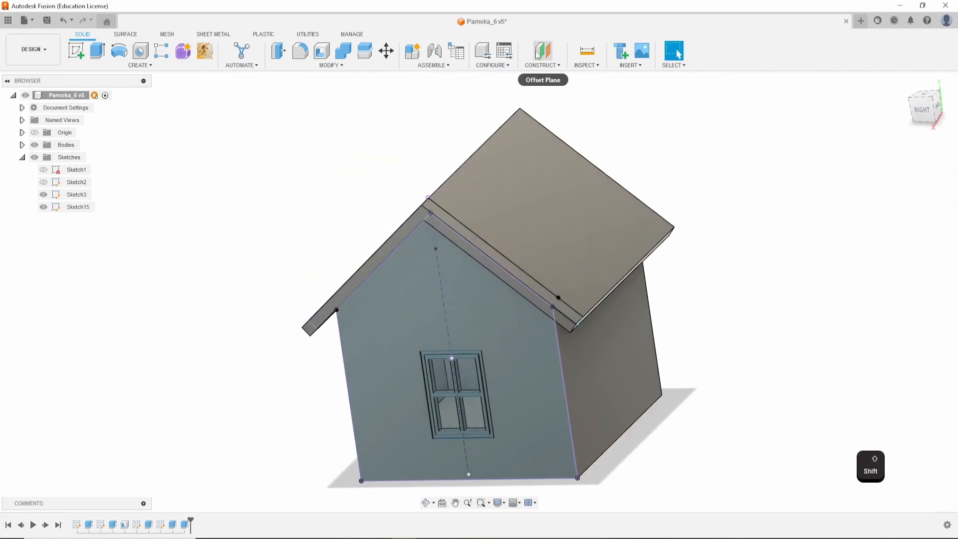
{"action": "left_click", "coordinate": [542, 65]}
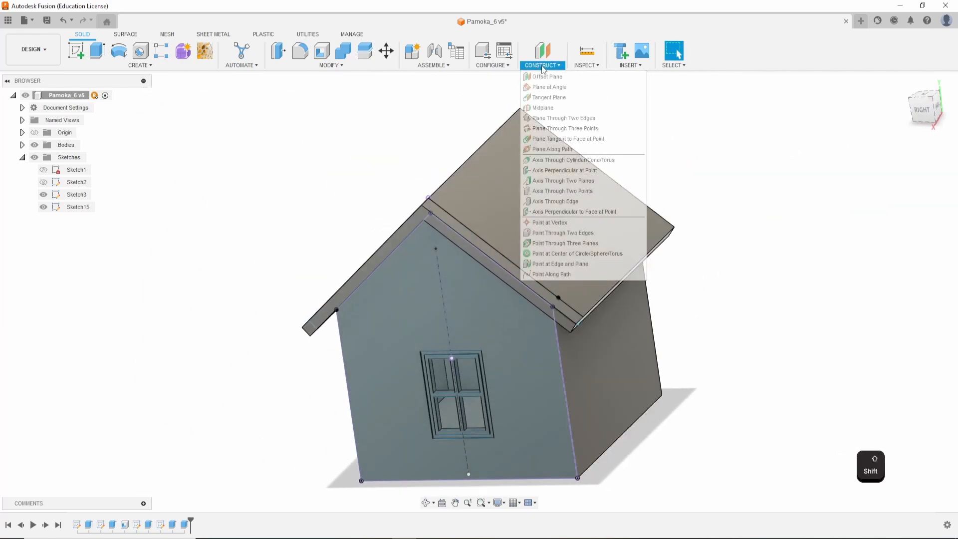
{"action": "left_click", "coordinate": [555, 111]}
{"action": "left_click", "coordinate": [516, 324]}
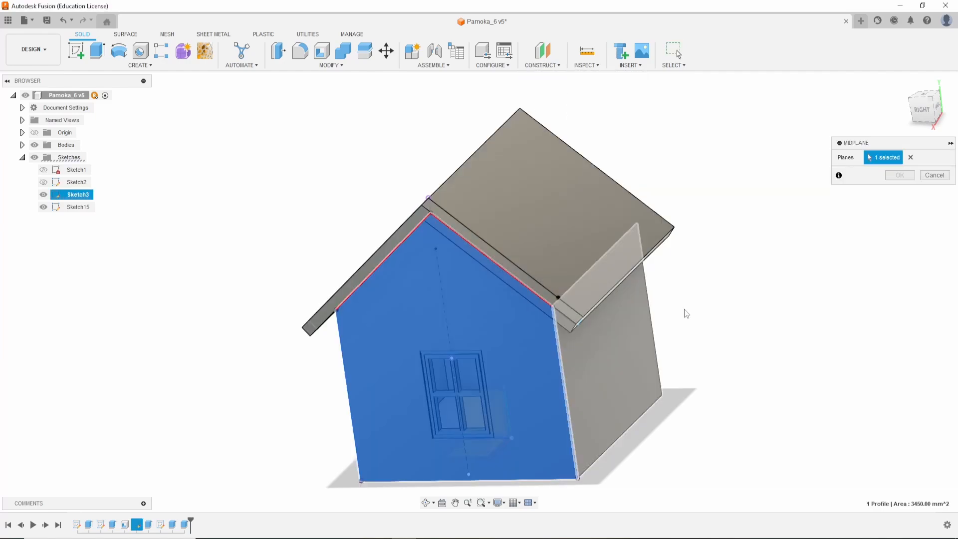
{"action": "middle_click_drag", "start_coordinate": [759, 306], "coordinate": [608, 280], "text": "shift"}
{"action": "left_click", "coordinate": [609, 281]}
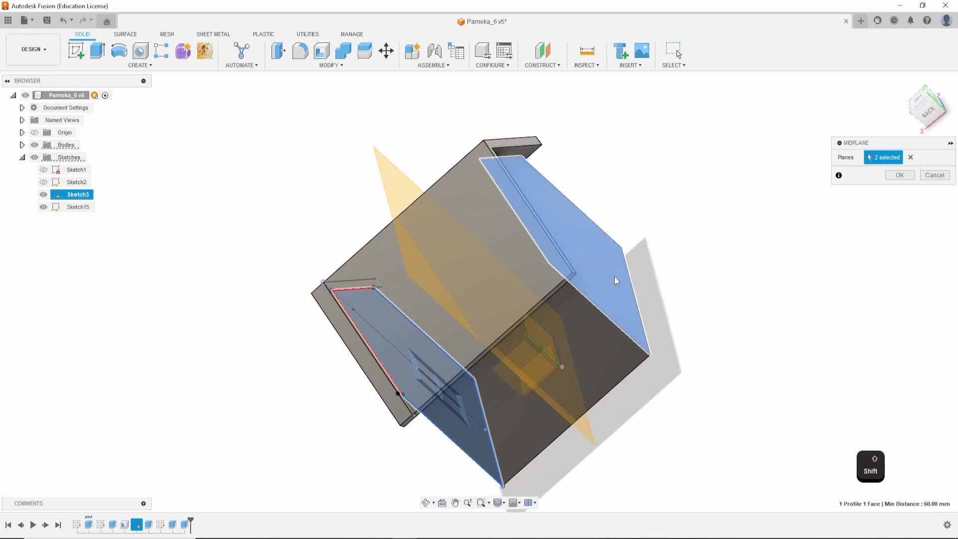
{"action": "left_click", "coordinate": [899, 175]}
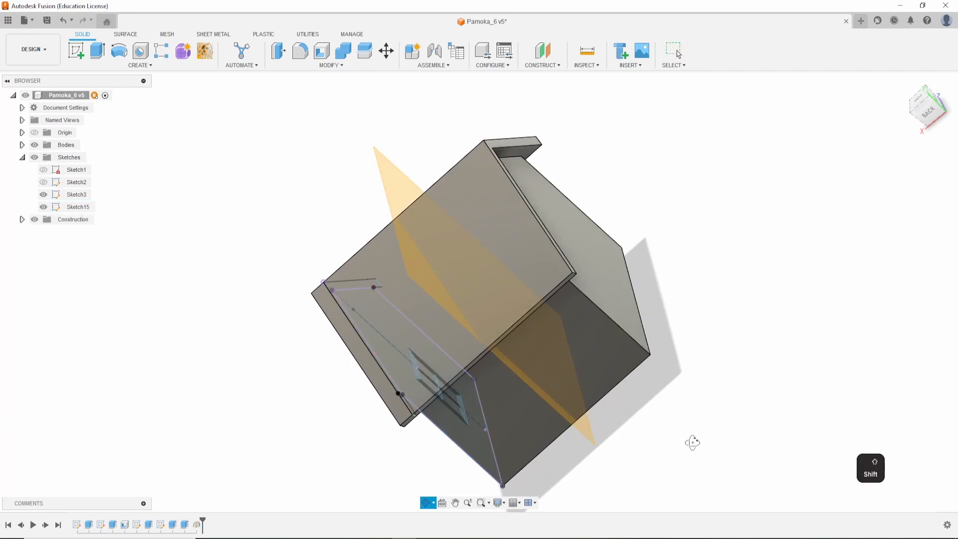
Mirror the window's faces across the midplane onto the opposite gable wall, using the Faces object type.
{"action": "middle_click_drag", "start_coordinate": [693, 443], "coordinate": [242, 327], "text": "shift"}
{"action": "mouse_move", "coordinate": [316, 327]}
{"action": "left_mouse_down"}
{"action": "mouse_move", "coordinate": [429, 384]}
{"action": "mouse_move", "coordinate": [453, 444]}
{"action": "left_mouse_up"}
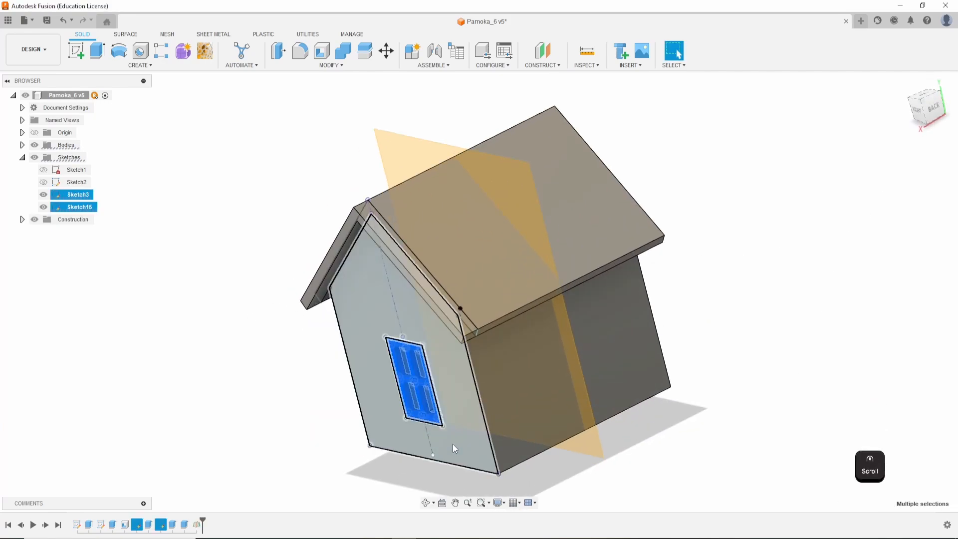
{"action": "left_click", "coordinate": [151, 67]}
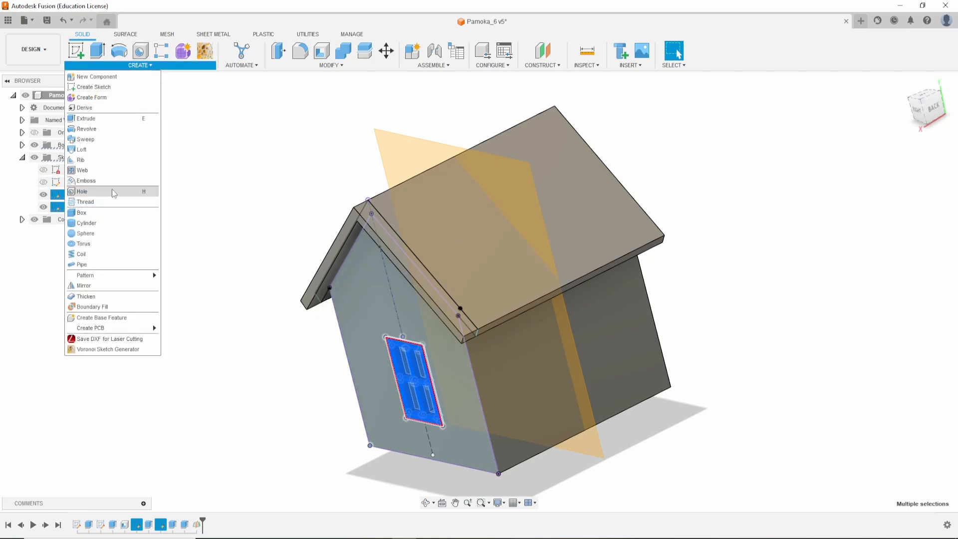
{"action": "left_click", "coordinate": [112, 285]}
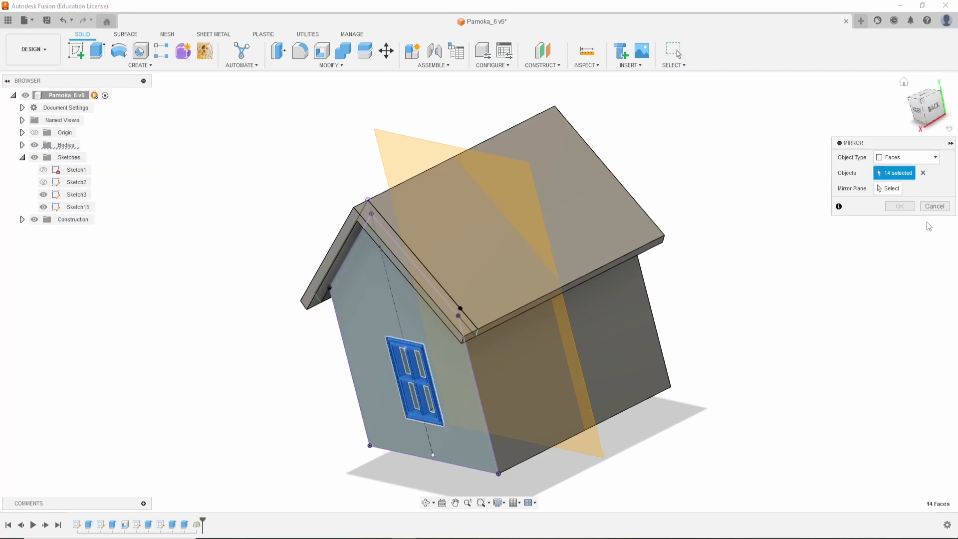
{"action": "left_click", "coordinate": [891, 189]}
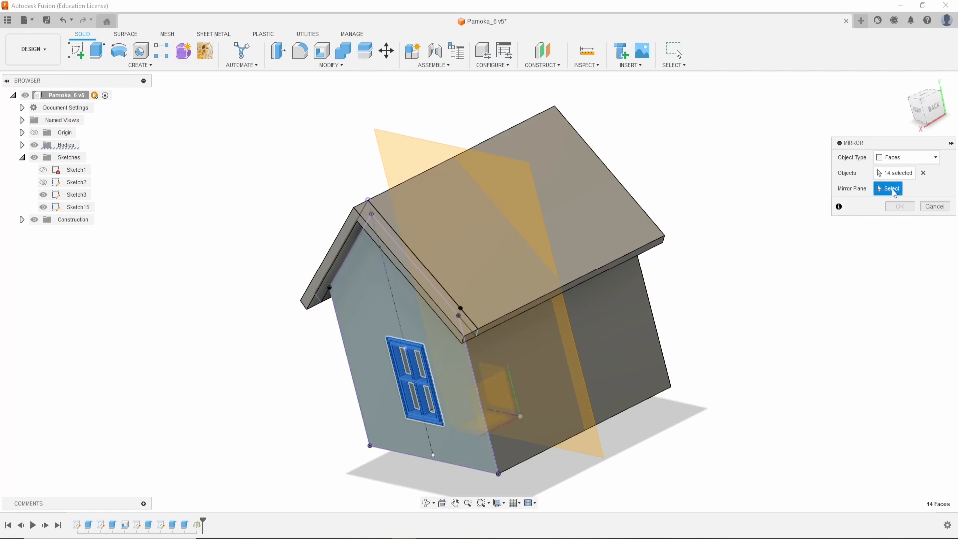
{"action": "left_click", "coordinate": [578, 358]}
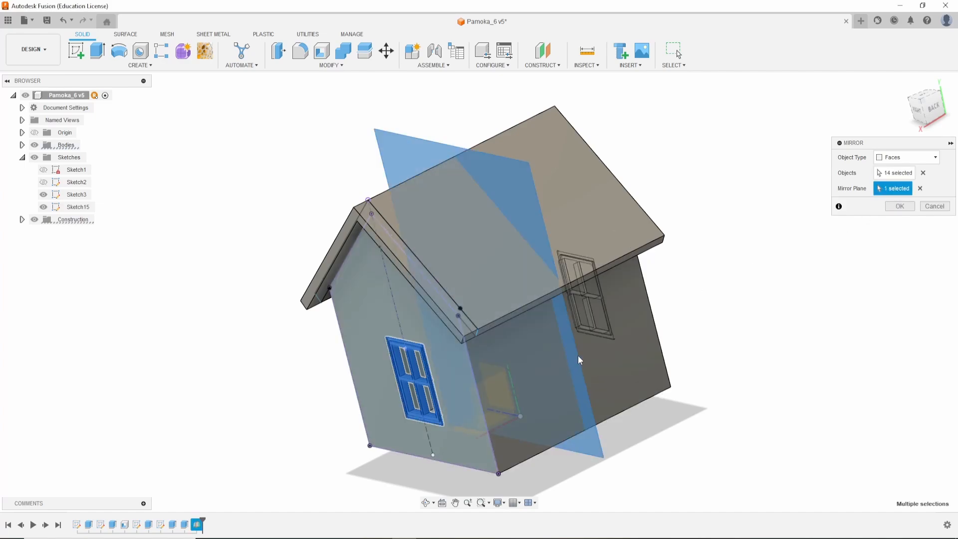
{"action": "left_click", "coordinate": [899, 206]}
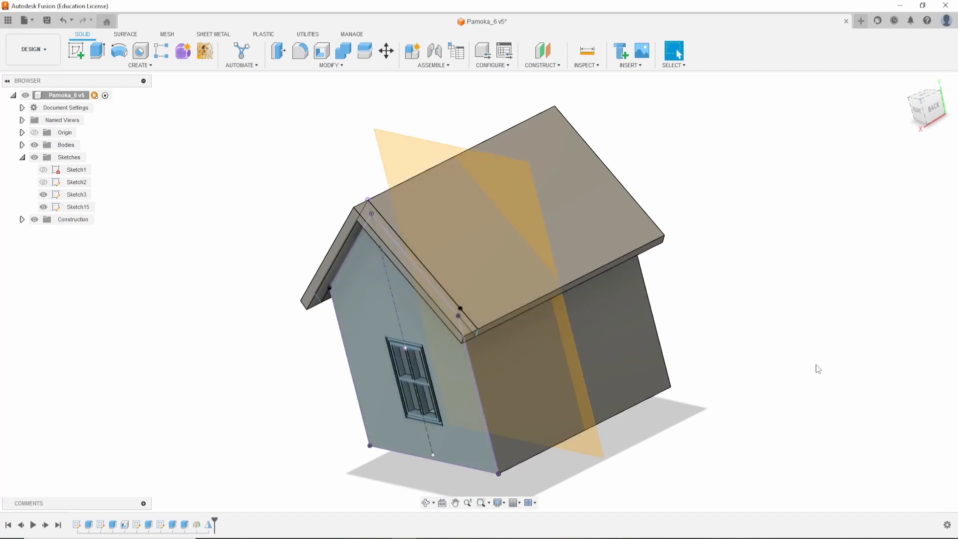
{"action": "middle_click_drag", "start_coordinate": [821, 381], "coordinate": [728, 363], "text": "shift"}
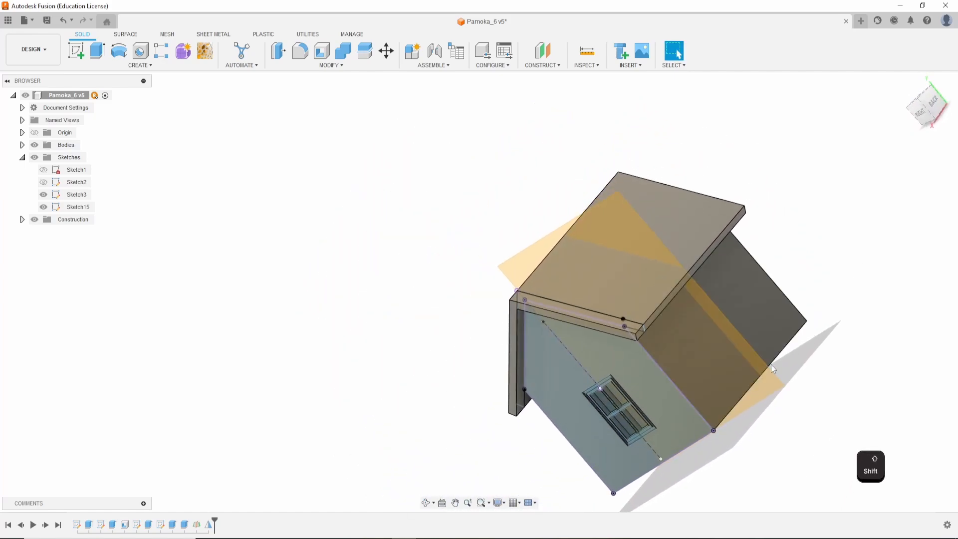
Hide the two visible sketches, Sketch3 and Sketch15, and the construction midplane through the house.
{"action": "scroll", "coordinate": [385, 409], "scroll_direction": "up", "scroll_amount": 1}
{"action": "left_click", "coordinate": [904, 82]}
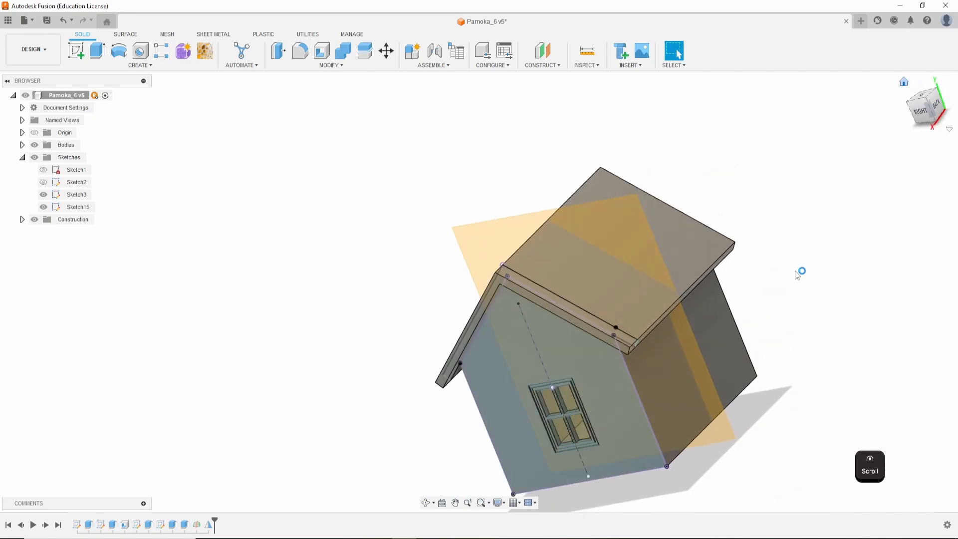
{"action": "scroll", "coordinate": [375, 446], "scroll_direction": "up", "scroll_amount": 3}
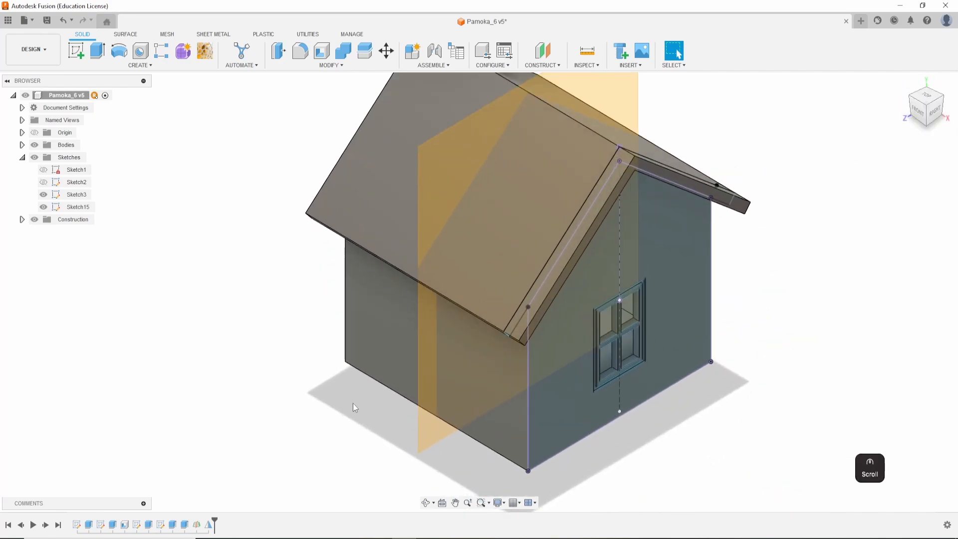
{"action": "left_click", "coordinate": [44, 194]}
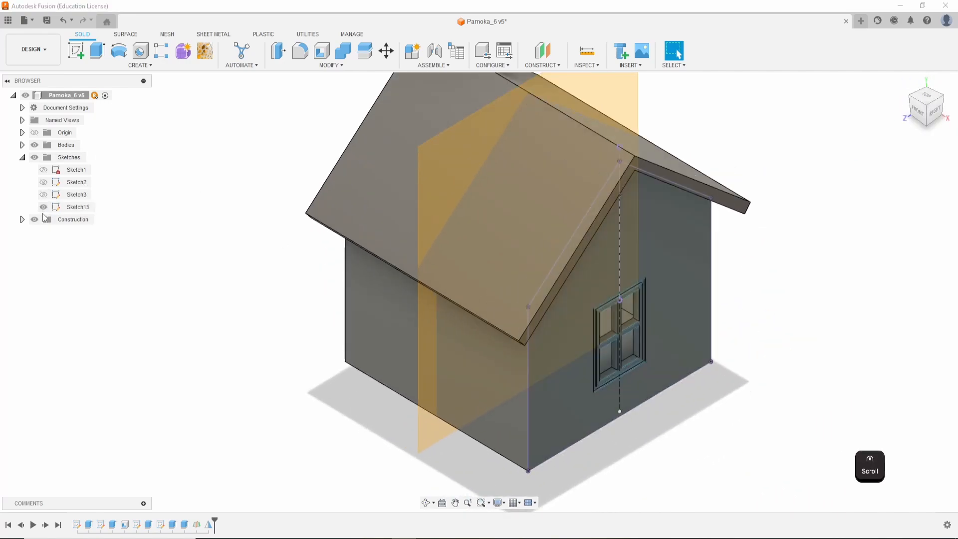
{"action": "left_click", "coordinate": [43, 206]}
{"action": "scroll", "coordinate": [140, 276], "scroll_direction": "down", "scroll_amount": 2}
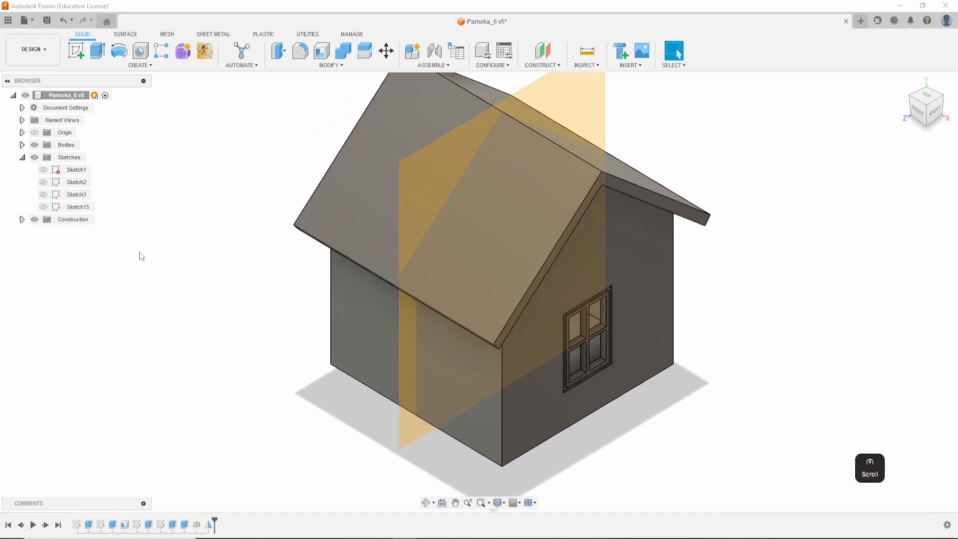
{"action": "left_click", "coordinate": [22, 219]}
{"action": "left_click", "coordinate": [44, 236]}
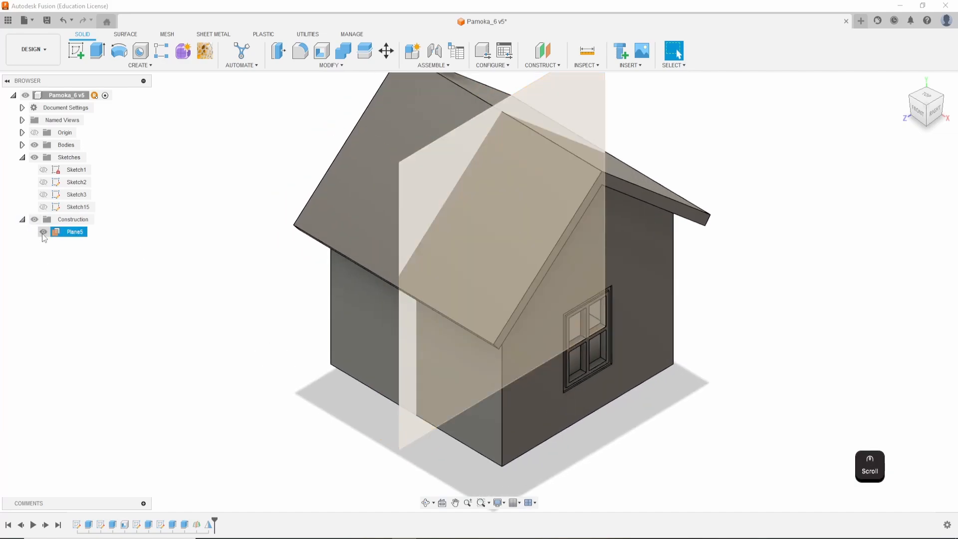
{"action": "left_click", "coordinate": [43, 233]}
{"action": "scroll", "coordinate": [185, 279], "scroll_direction": "down", "scroll_amount": 2}
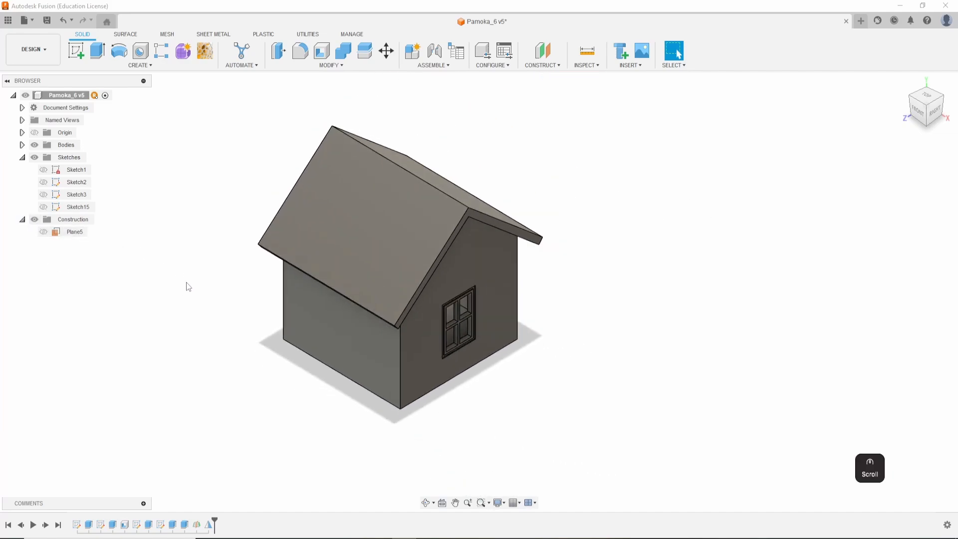
Start a sketch on the back wall under the roof's eave and project the wall face's outline into it.
{"action": "scroll", "coordinate": [183, 282], "scroll_direction": "up", "scroll_amount": 1}
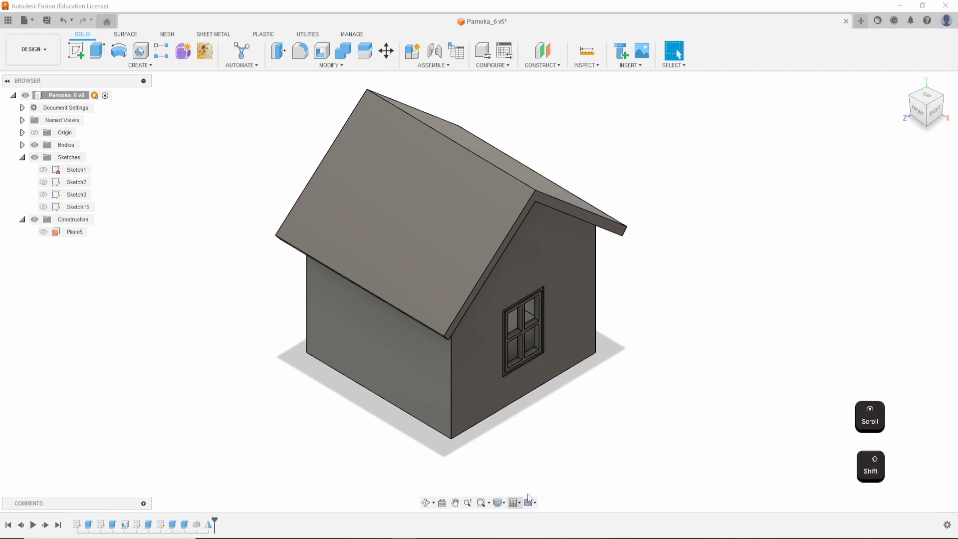
{"action": "middle_click_drag", "start_coordinate": [600, 469], "coordinate": [516, 443], "text": "shift"}
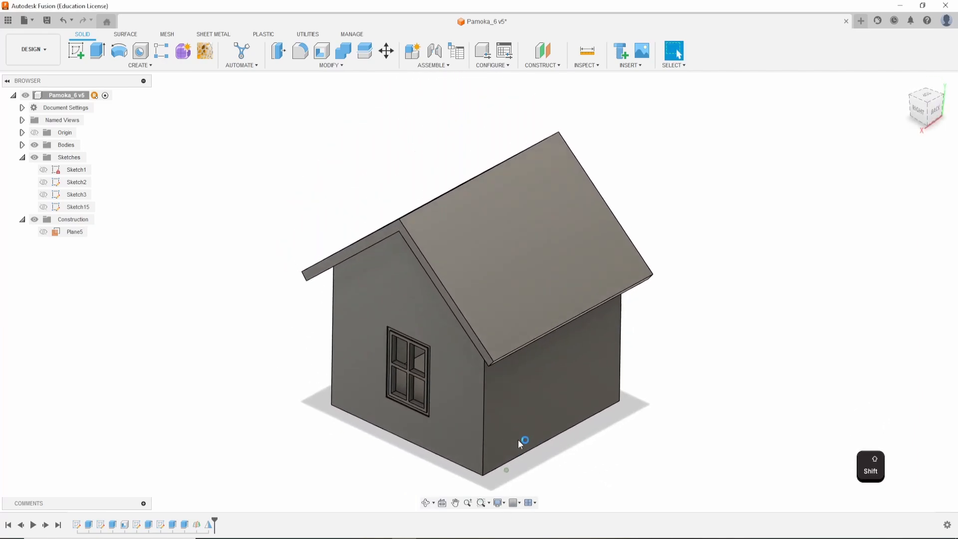
{"action": "left_click", "coordinate": [577, 390]}
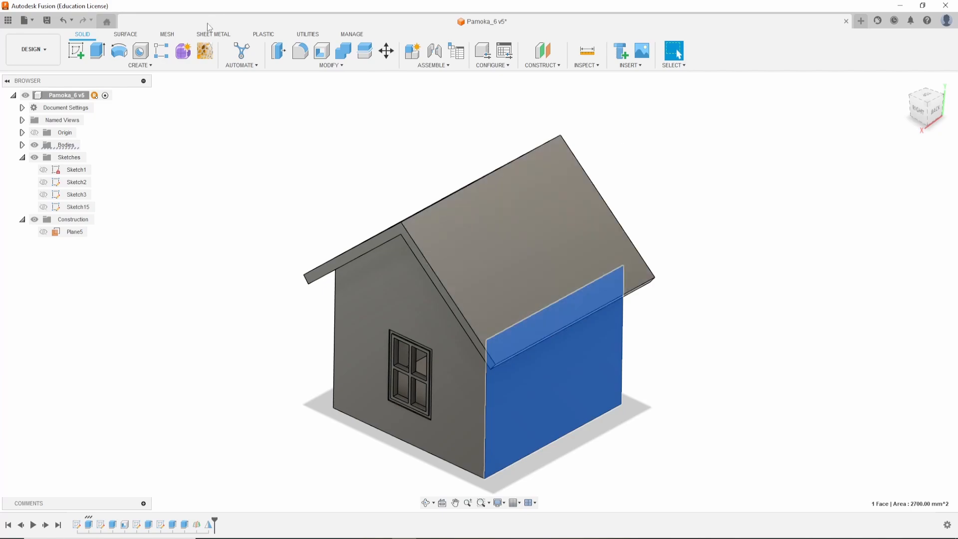
{"action": "left_click", "coordinate": [76, 51]}
{"action": "scroll", "coordinate": [487, 274], "scroll_direction": "down", "scroll_amount": 2}
{"action": "scroll", "coordinate": [493, 268], "scroll_direction": "up", "scroll_amount": 4}
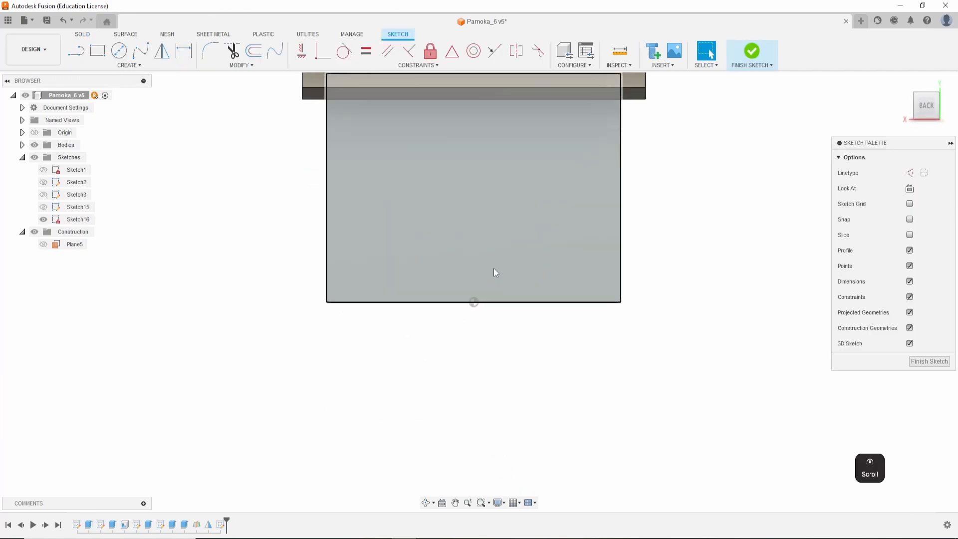
{"action": "middle_click_drag", "start_coordinate": [692, 203], "coordinate": [679, 270]}
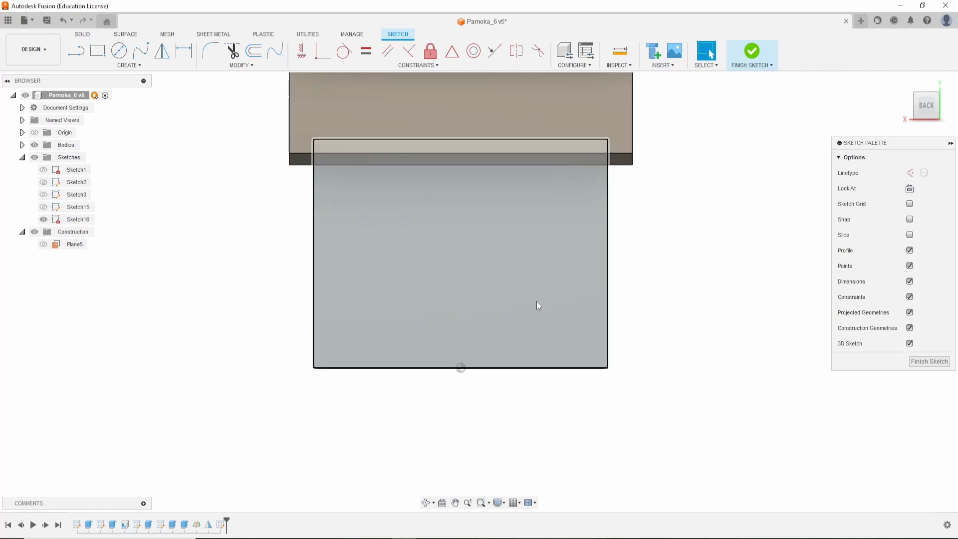
{"action": "left_click", "coordinate": [537, 306]}
{"action": "key", "text": "p"}
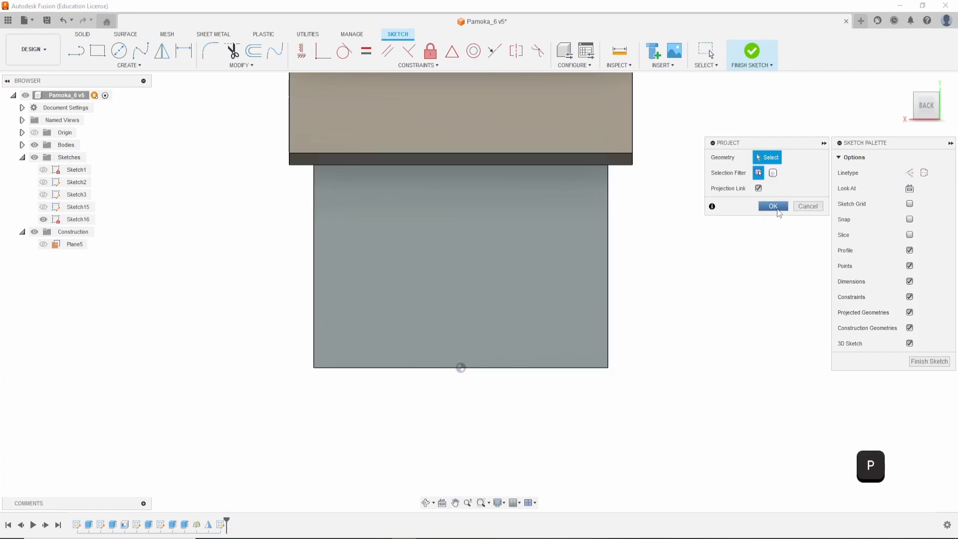
{"action": "left_click", "coordinate": [772, 206]}
Draw a vertical construction centerline about 37 mm long upward from the midpoint of the wall's bottom edge.
{"action": "scroll", "coordinate": [570, 268], "scroll_direction": "down", "scroll_amount": 1}
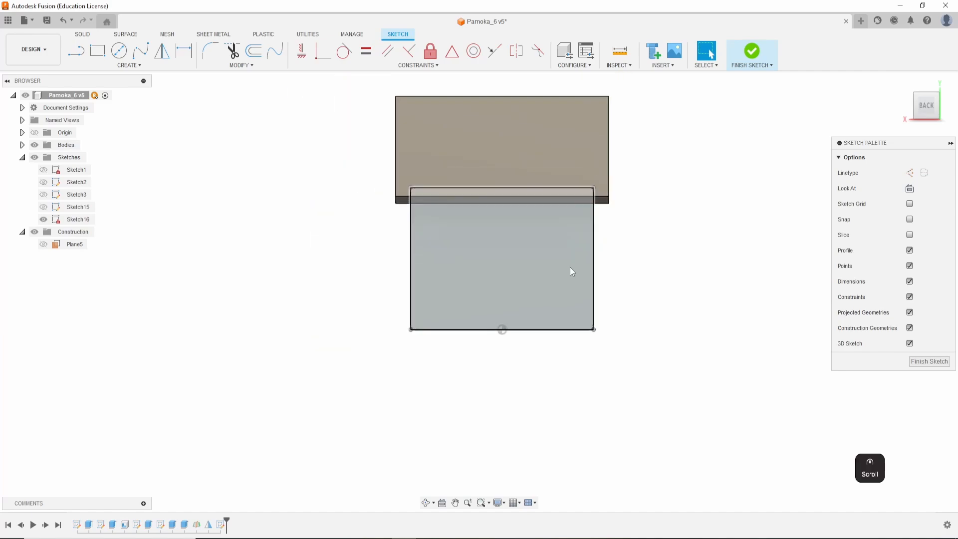
{"action": "key", "text": "l"}
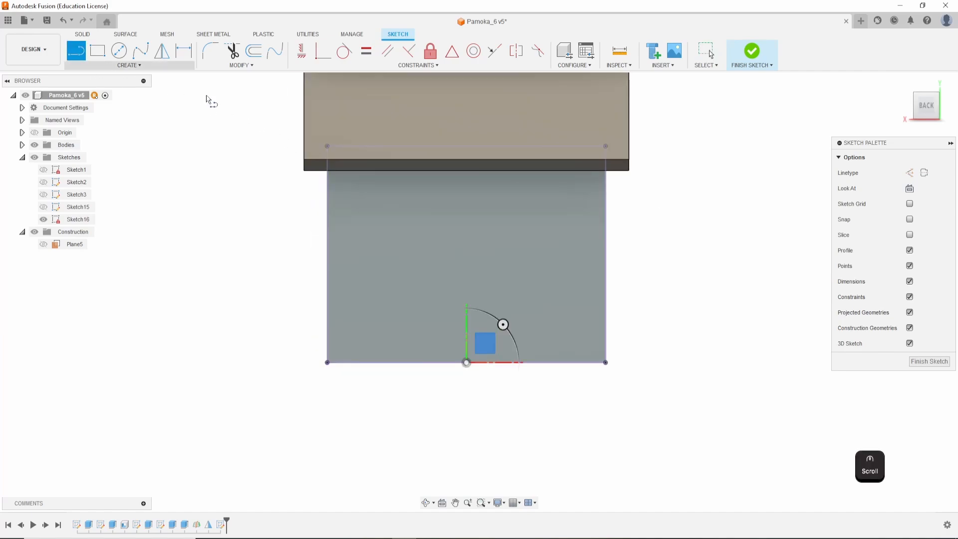
{"action": "left_click", "coordinate": [910, 173]}
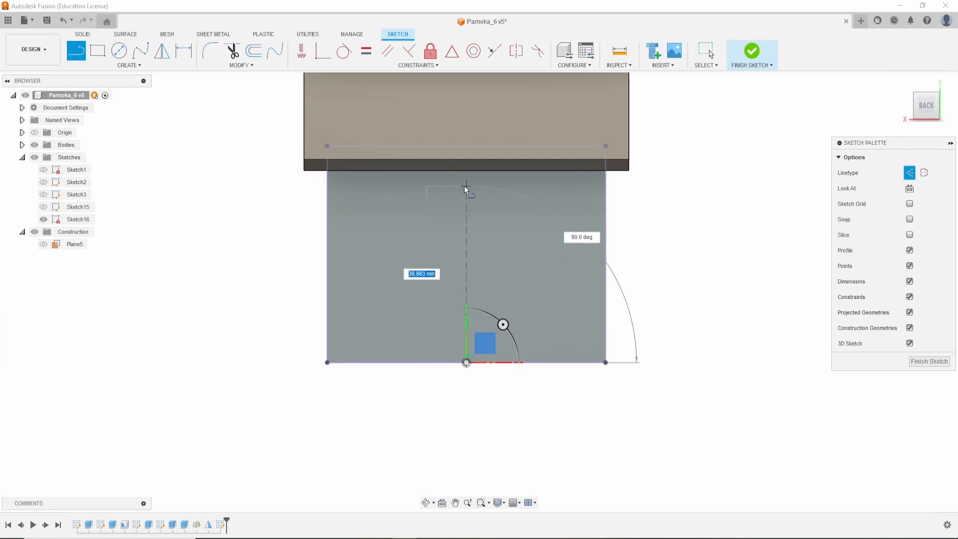
{"action": "left_click", "coordinate": [466, 188]}
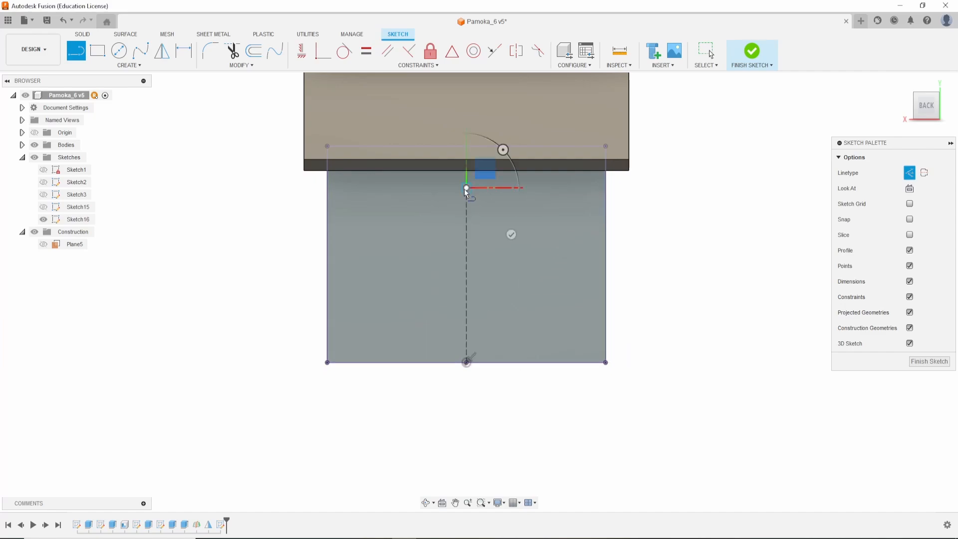
{"action": "key", "text": "Escape"}
{"action": "scroll", "coordinate": [570, 296], "scroll_direction": "up", "scroll_amount": 3}
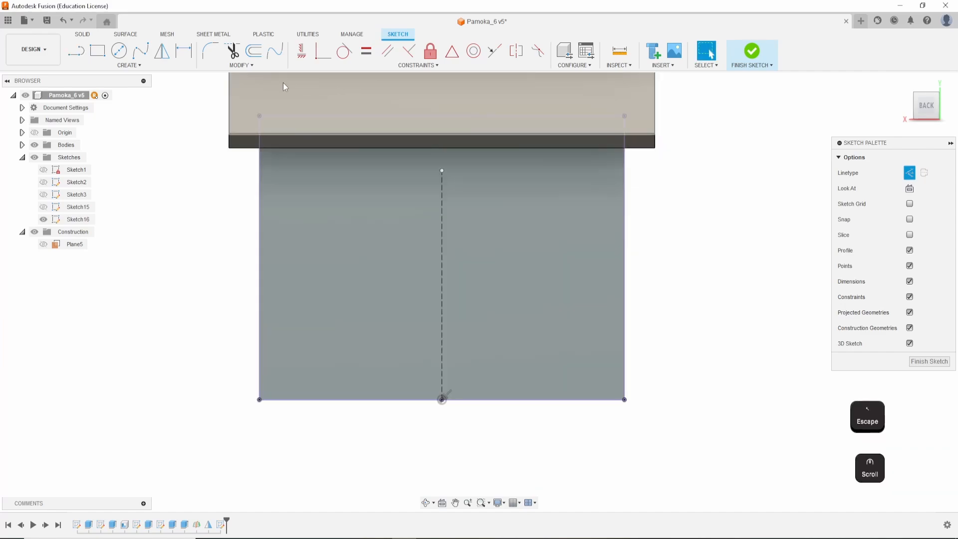
Draw a solid-line two-point rectangle about 11 mm wide and 25 mm tall across the centerline, just above the wall's bottom edge.
{"action": "key", "text": "r"}
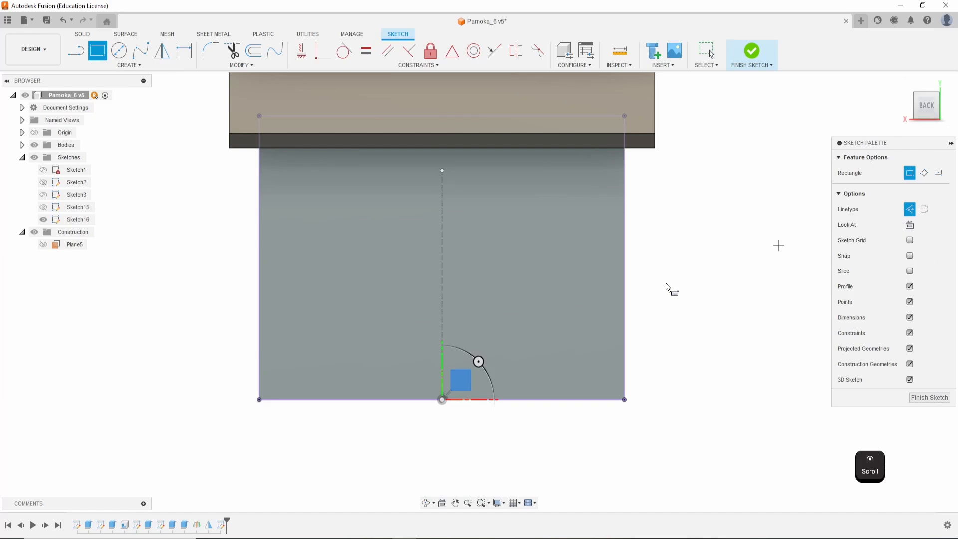
{"action": "left_click", "coordinate": [910, 209]}
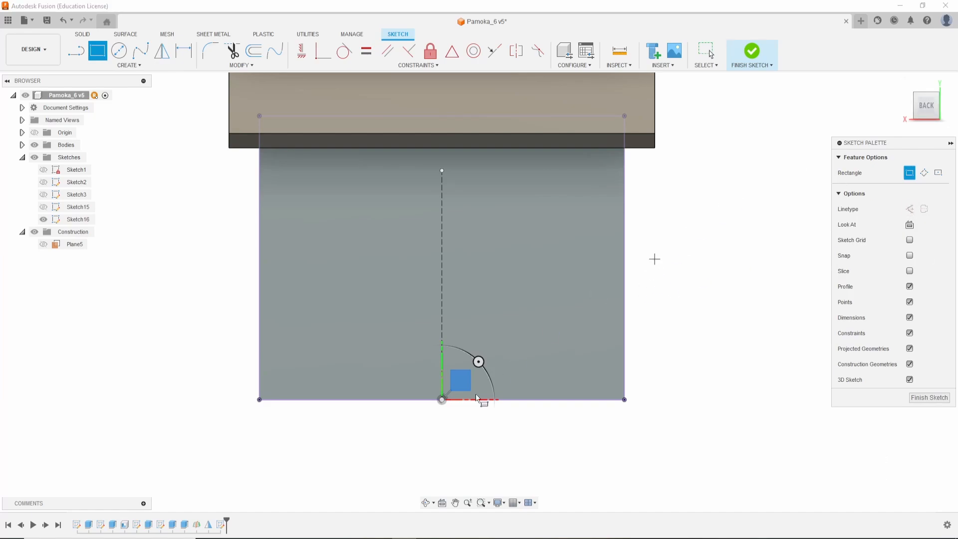
{"action": "left_click", "coordinate": [407, 382]}
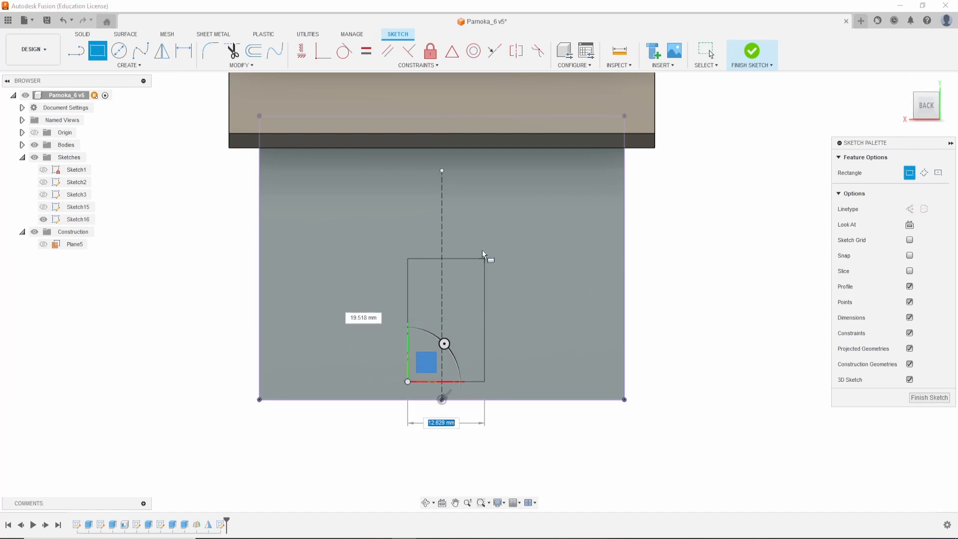
{"action": "left_click", "coordinate": [476, 222]}
{"action": "scroll", "coordinate": [511, 301], "scroll_direction": "up", "scroll_amount": 2}
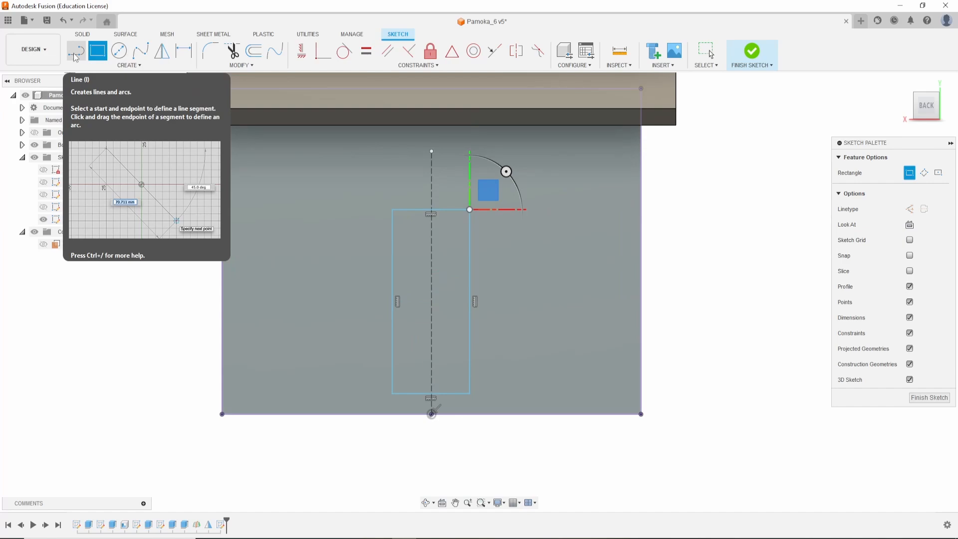
Dimension the rectangle's width, trying 20 mm and 18 mm before setting it to 16 mm.
{"action": "left_click", "coordinate": [184, 51]}
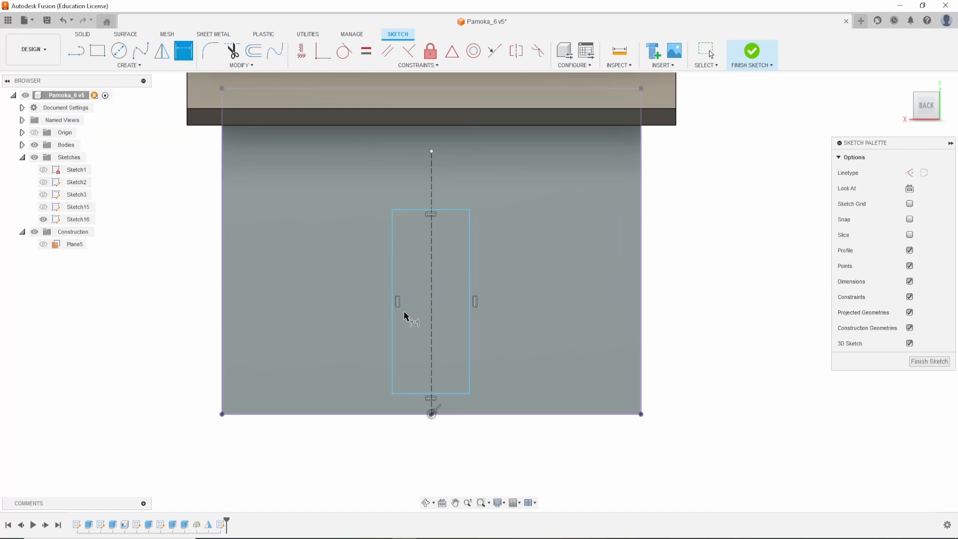
{"action": "left_click", "coordinate": [394, 232]}
{"action": "left_click", "coordinate": [472, 242]}
{"action": "left_click", "coordinate": [457, 189]}
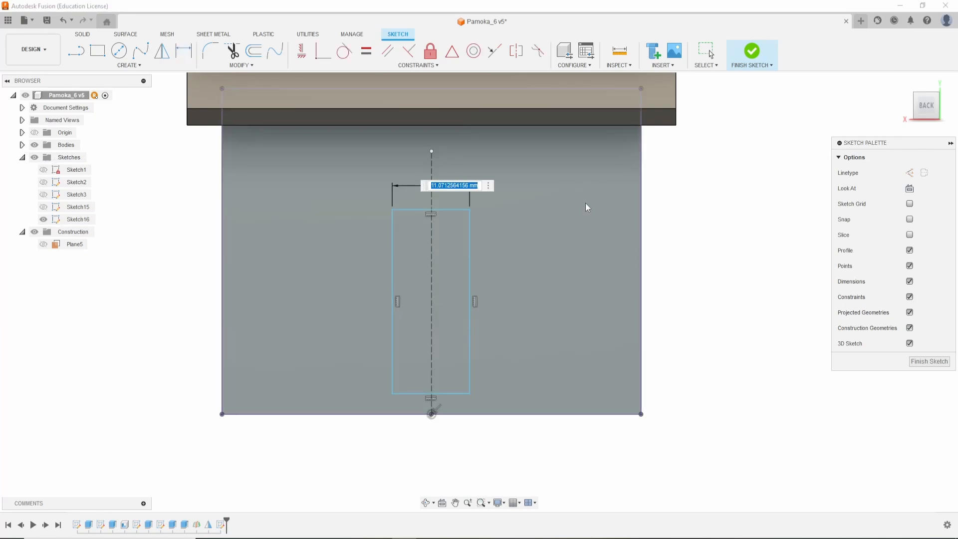
{"action": "type", "text": "20"}
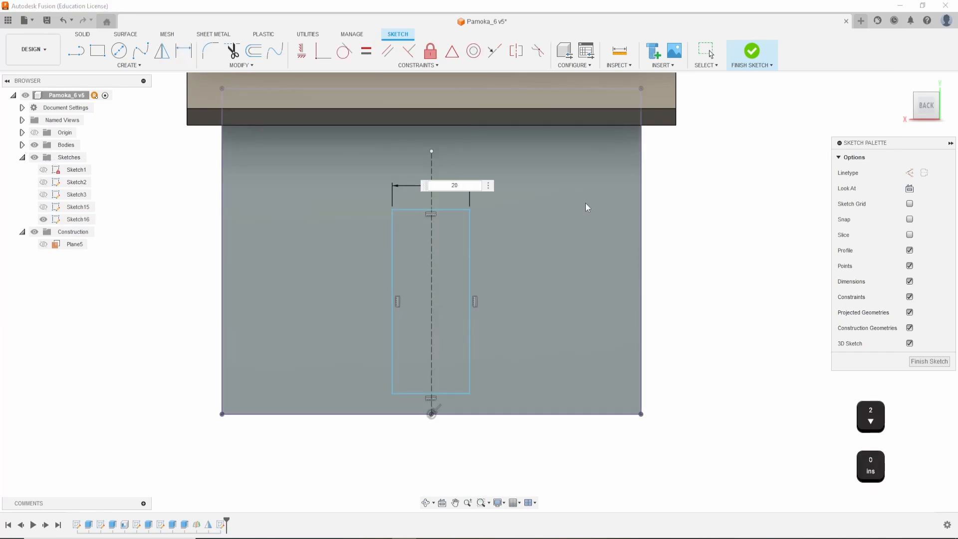
{"action": "key", "text": "Return"}
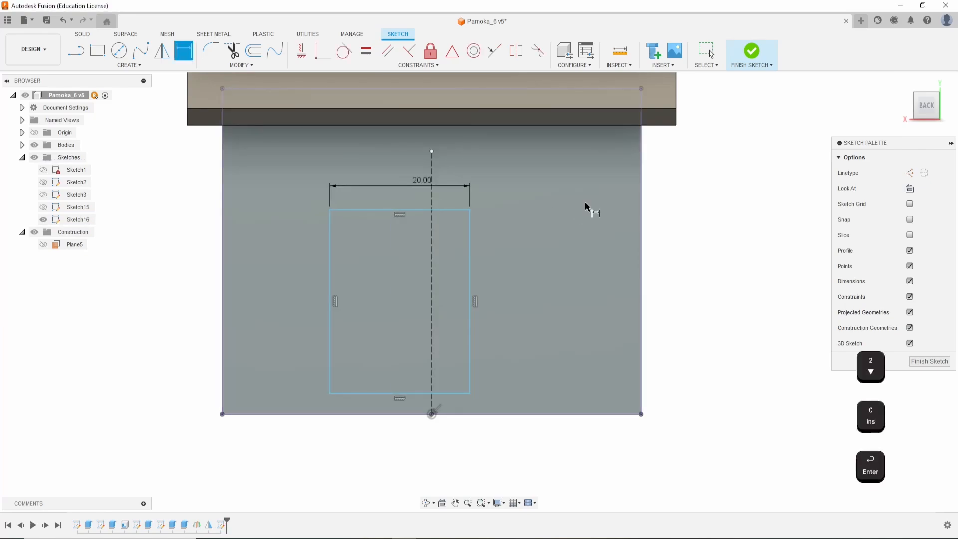
{"action": "double_click", "coordinate": [419, 182]}
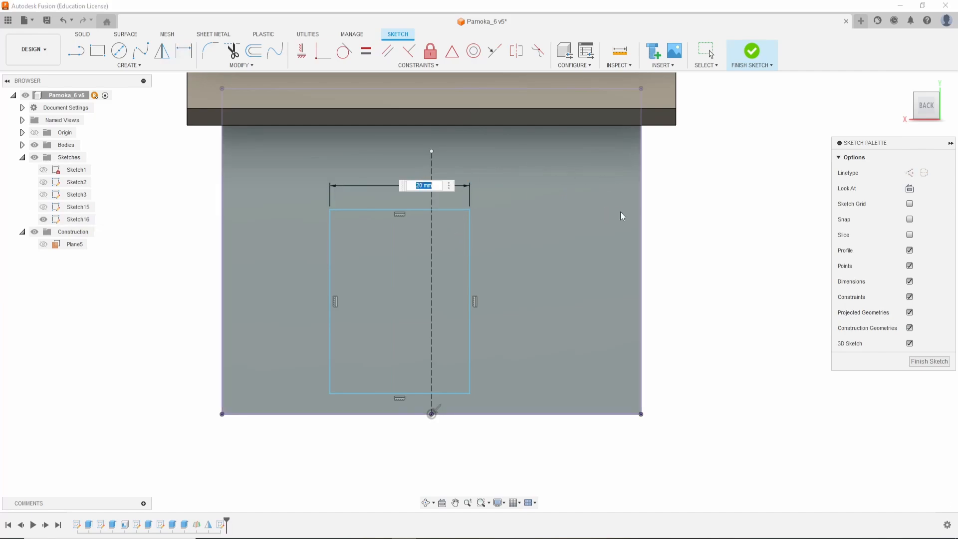
{"action": "type", "text": "18"}
{"action": "key", "text": "Return"}
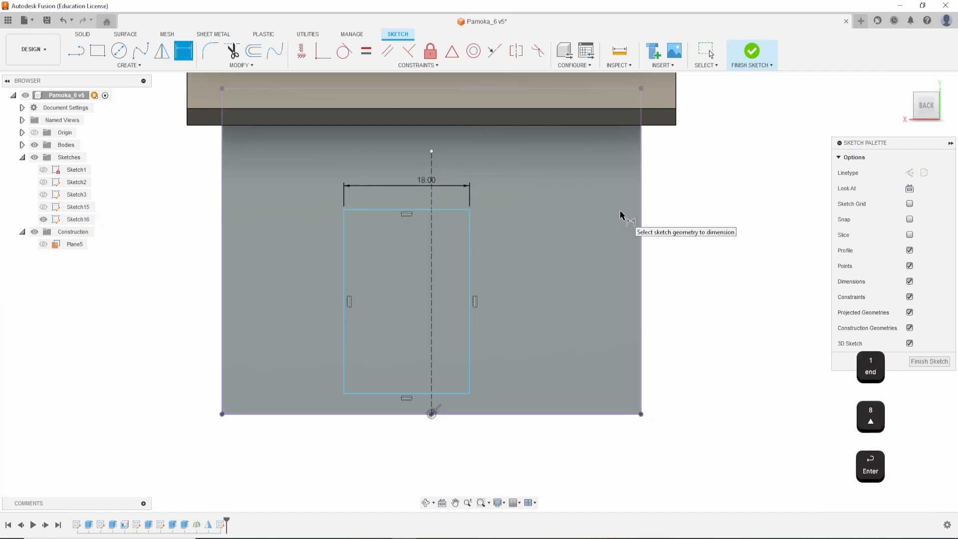
{"action": "double_click", "coordinate": [420, 182]}
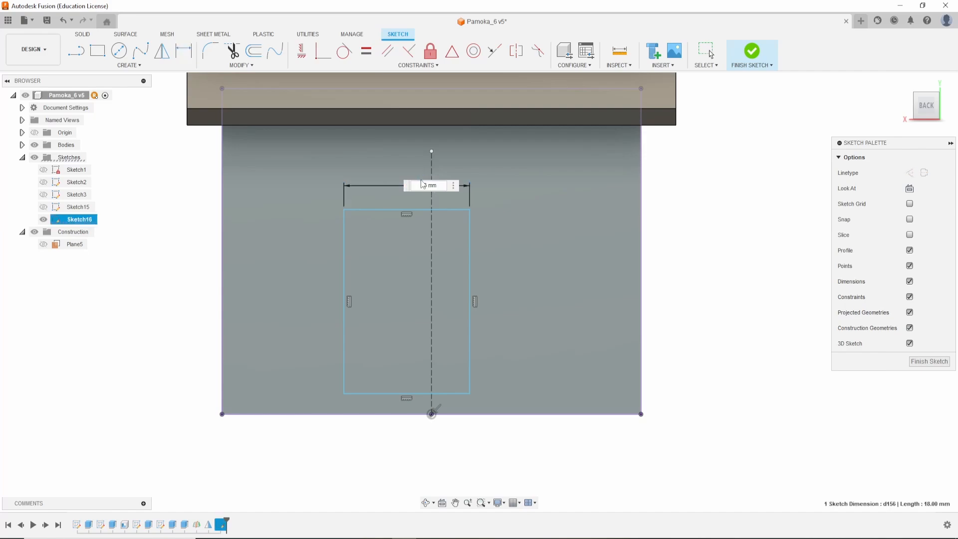
{"action": "type", "text": "16"}
{"action": "key", "text": "Return"}
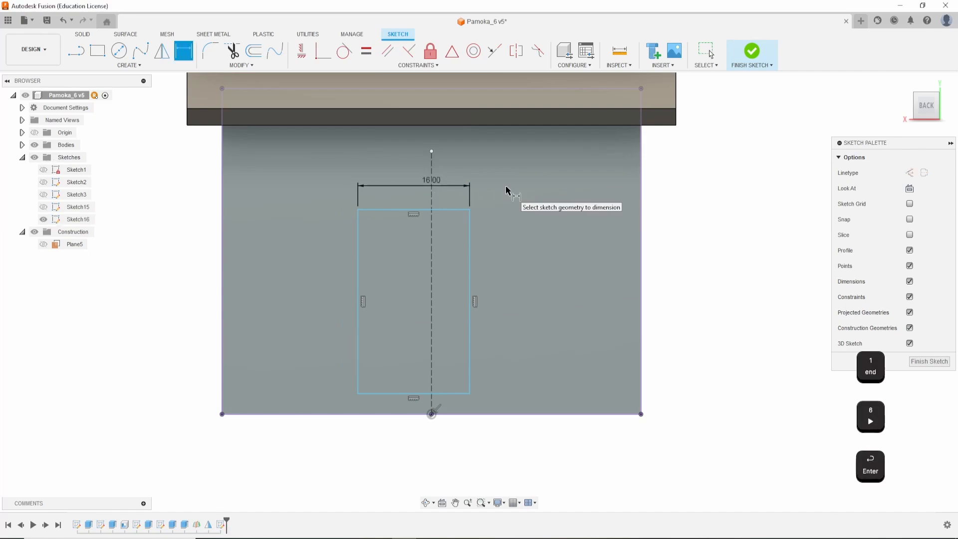
Center the rectangle by dimensioning its left edge 8 mm from the construction centerline.
{"action": "left_click", "coordinate": [359, 248]}
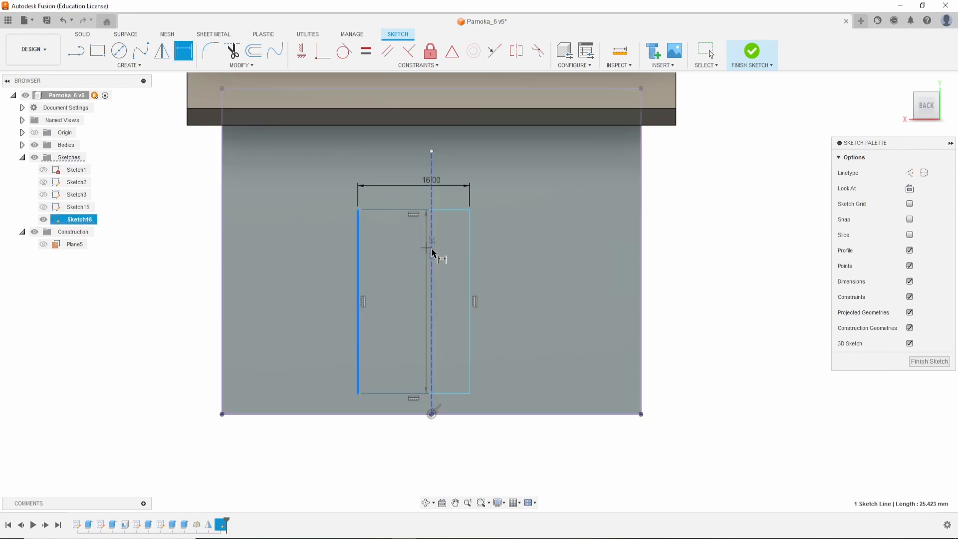
{"action": "left_click", "coordinate": [432, 150]}
{"action": "left_click", "coordinate": [404, 160]}
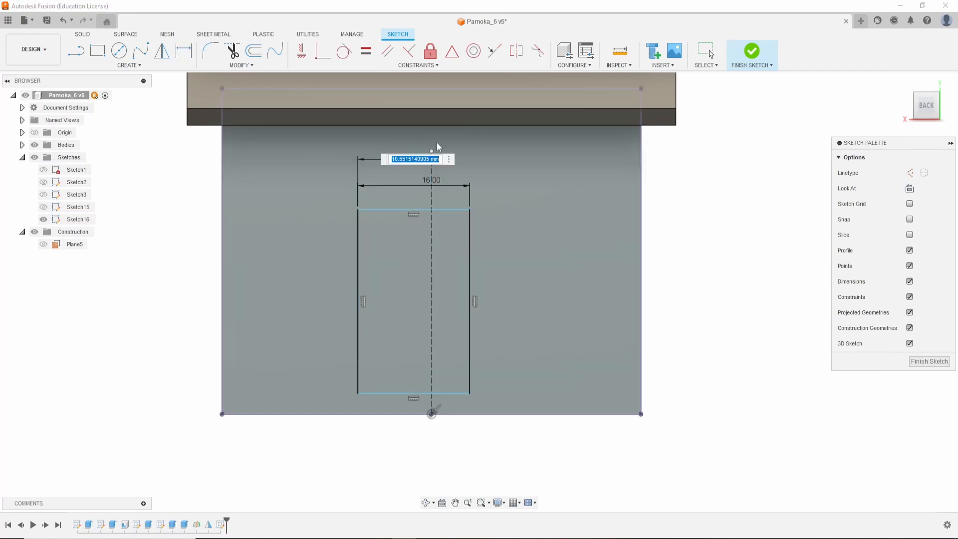
{"action": "type", "text": "8"}
{"action": "key", "text": "Return"}
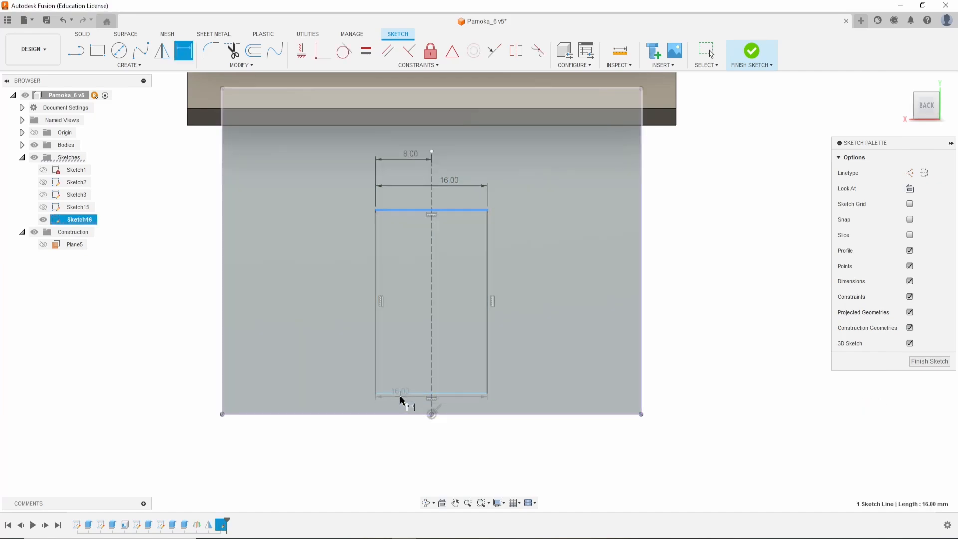
Dimension the rectangle's height between its top and bottom edges at 24 mm.
{"action": "left_click", "coordinate": [401, 394]}
{"action": "left_click", "coordinate": [400, 393]}
{"action": "left_click", "coordinate": [342, 338]}
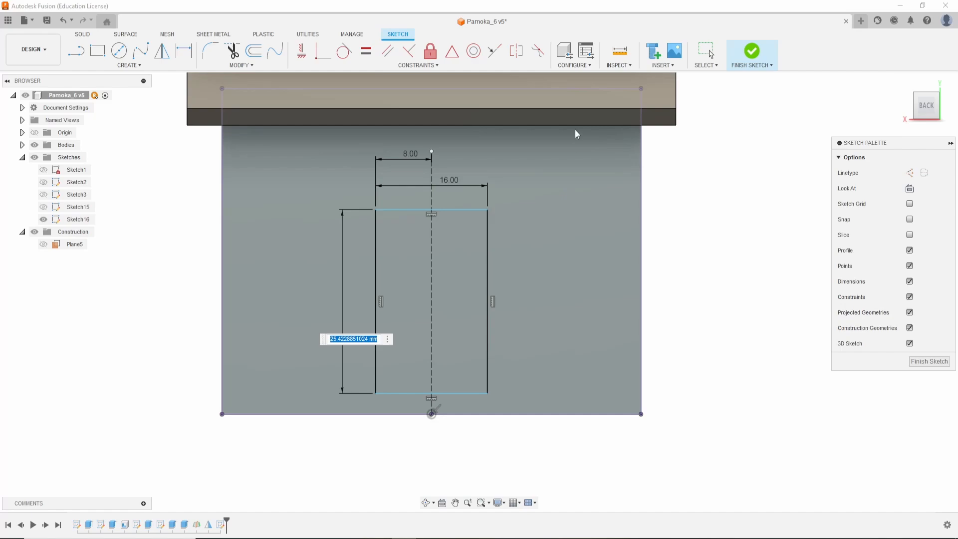
{"action": "type", "text": "24"}
{"action": "key", "text": "Return"}
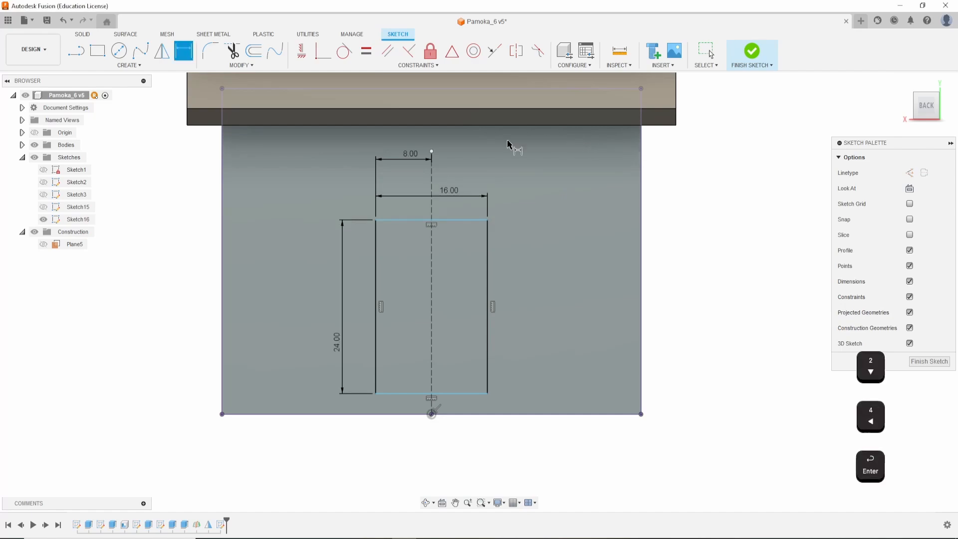
Dimension the gap between the rectangle's bottom edge and the wall's bottom edge at 2 mm.
{"action": "left_click", "coordinate": [388, 394]}
{"action": "left_click", "coordinate": [390, 414]}
{"action": "left_click", "coordinate": [203, 398]}
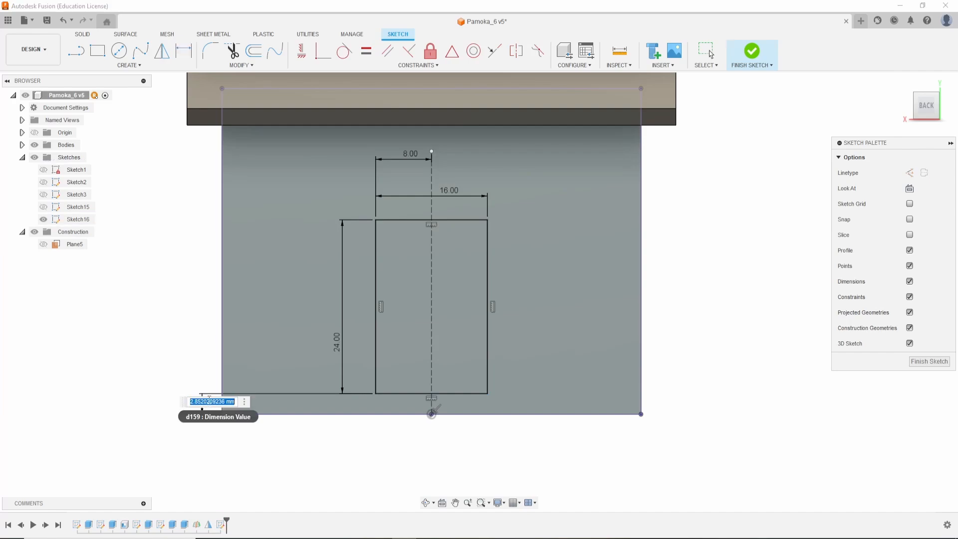
{"action": "type", "text": "2"}
{"action": "key", "text": "Return"}
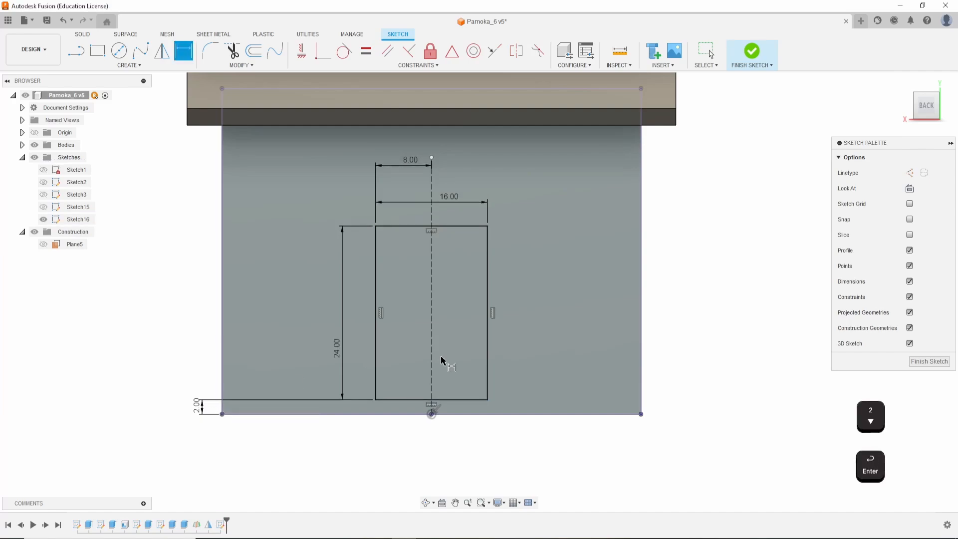
{"action": "key", "text": "Escape"}
Extrude the rectangle profile into the back wall as a cut, trying -3 mm before setting the distance to -0.6 mm.
{"action": "left_click", "coordinate": [398, 360]}
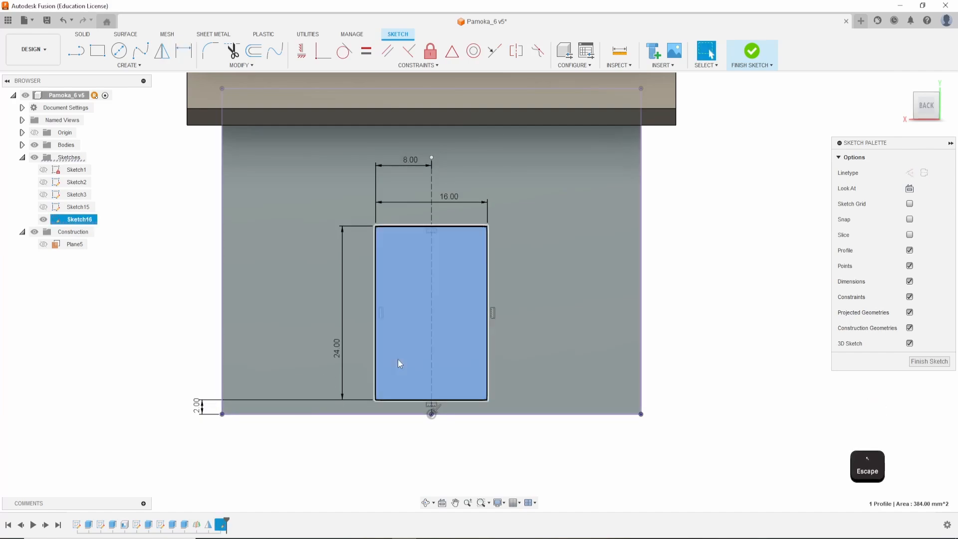
{"action": "key", "text": "e"}
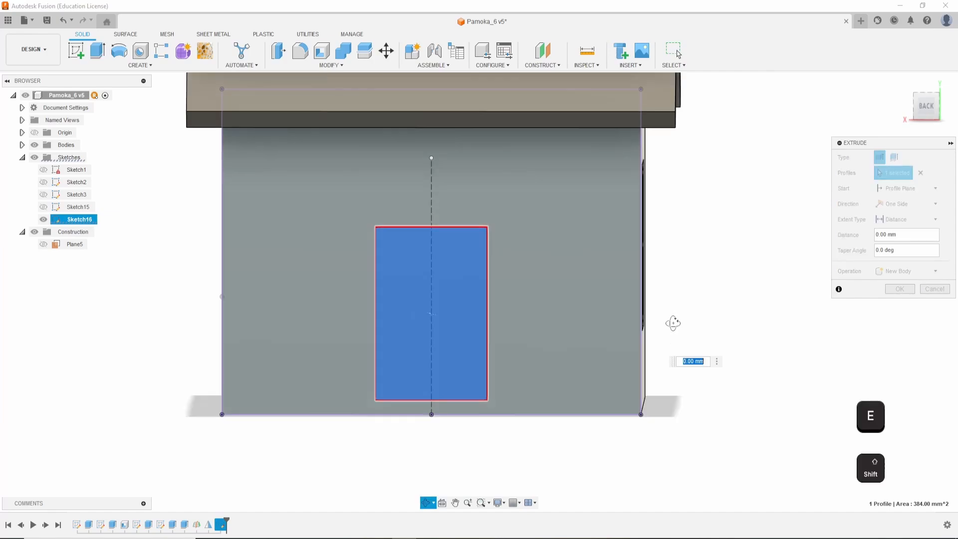
{"action": "middle_click_drag", "start_coordinate": [672, 323], "coordinate": [422, 325], "text": "shift"}
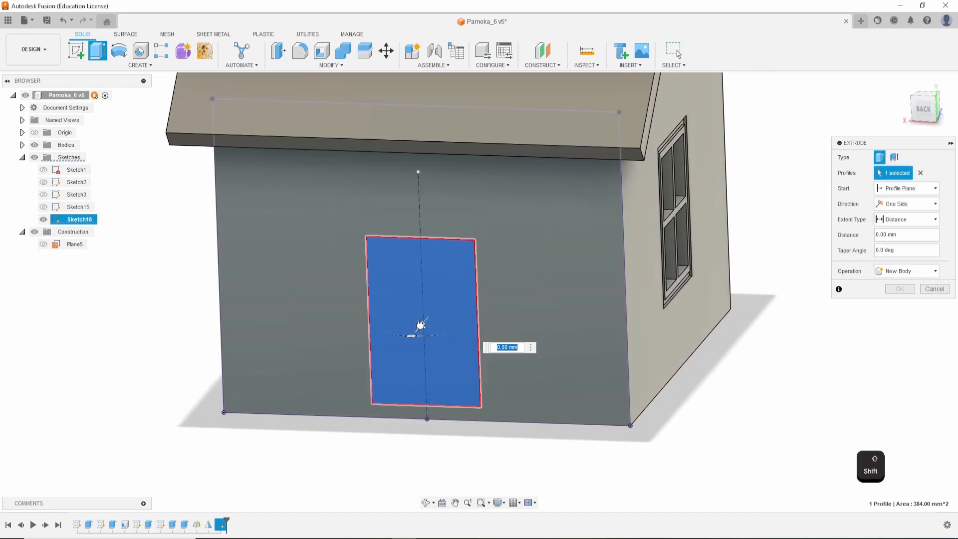
{"action": "type", "text": "-3"}
{"action": "key", "text": "Return"}
{"action": "left_click", "coordinate": [911, 232]}
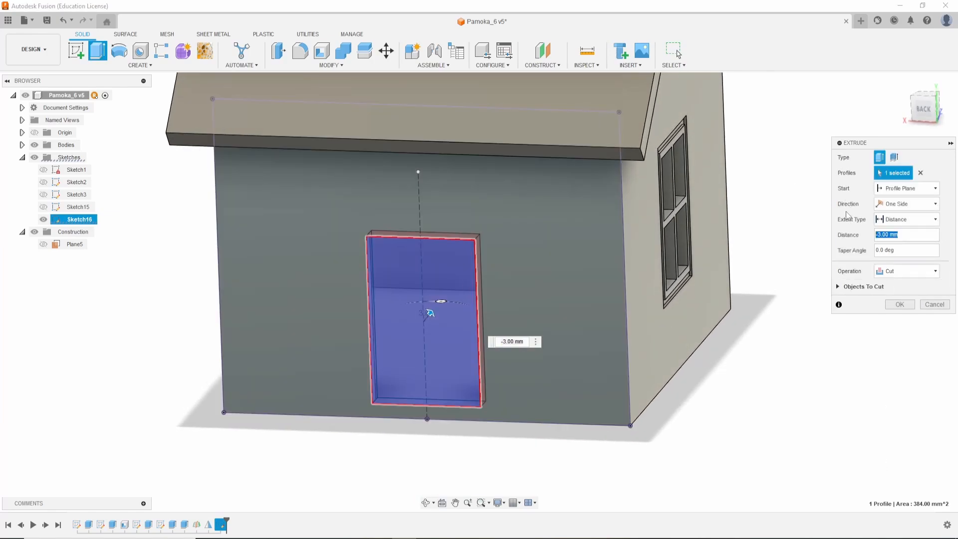
{"action": "type", "text": "-0,6"}
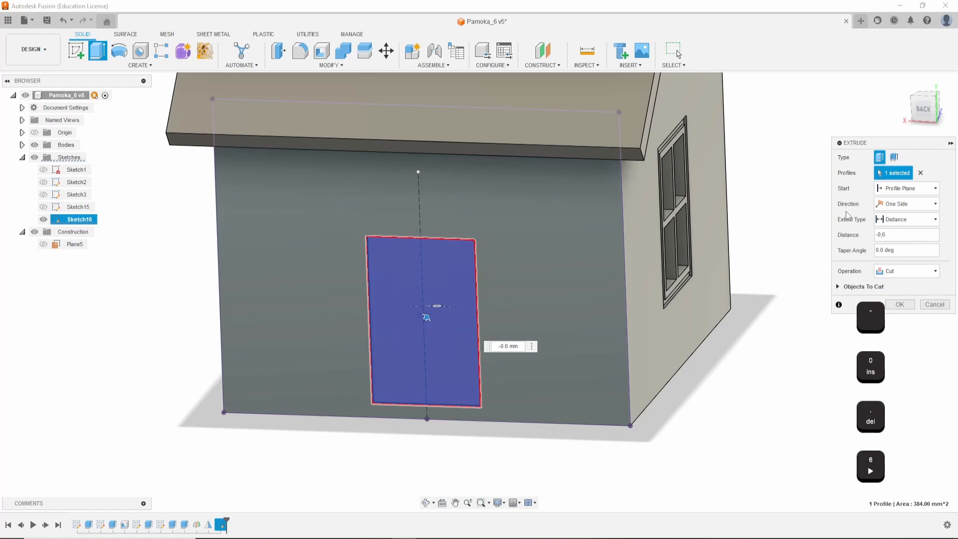
{"action": "key", "text": "Return"}
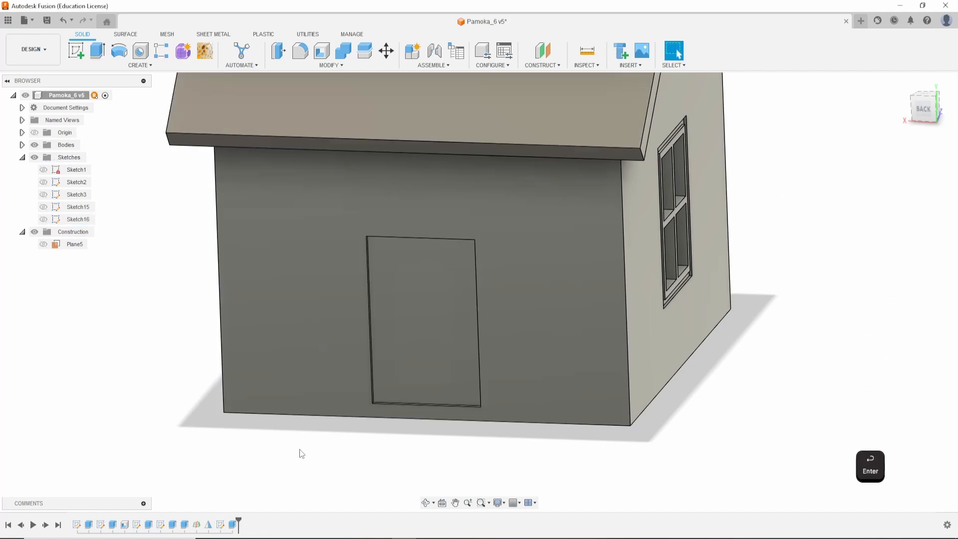
Fillet the four outer edges of the door recess with a 0.6 mm constant radius.
{"action": "scroll", "coordinate": [302, 453], "scroll_direction": "down", "scroll_amount": 1}
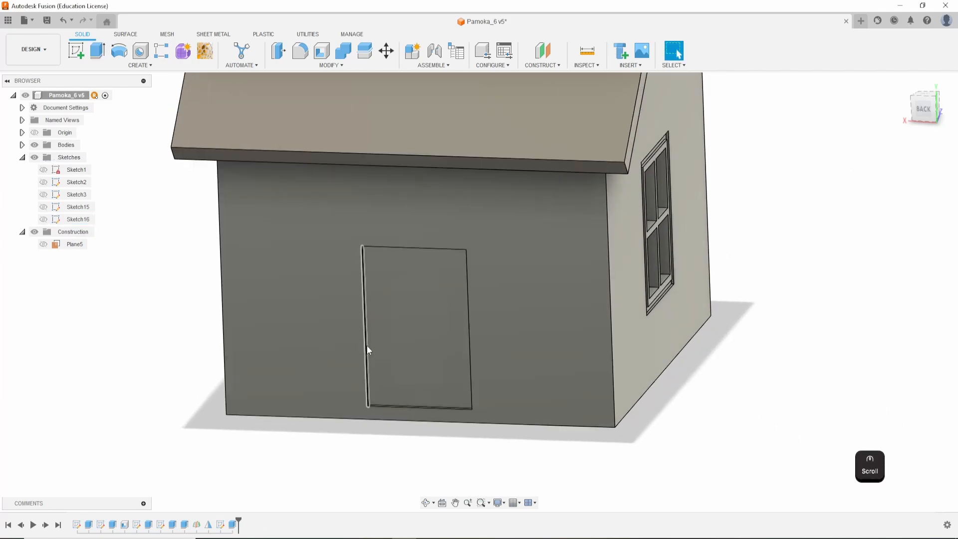
{"action": "left_click", "coordinate": [368, 351]}
{"action": "left_click", "coordinate": [395, 247], "text": "shift"}
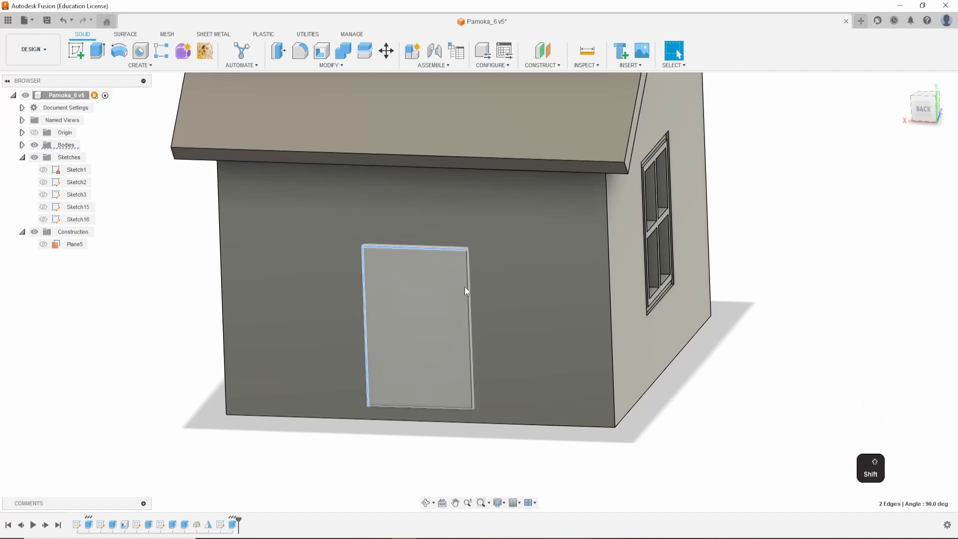
{"action": "left_click", "coordinate": [468, 290], "text": "shift"}
{"action": "left_click", "coordinate": [414, 408], "text": "shift"}
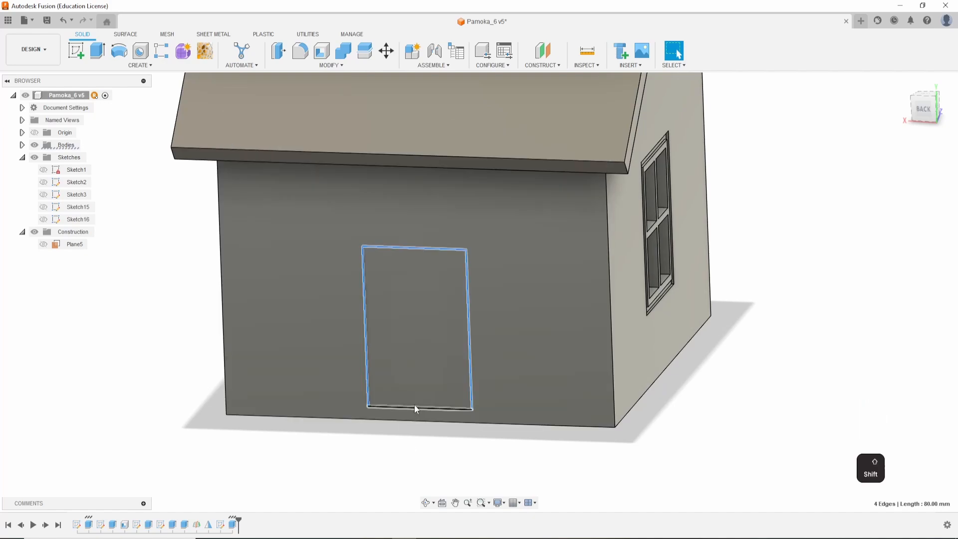
{"action": "key", "text": "f"}
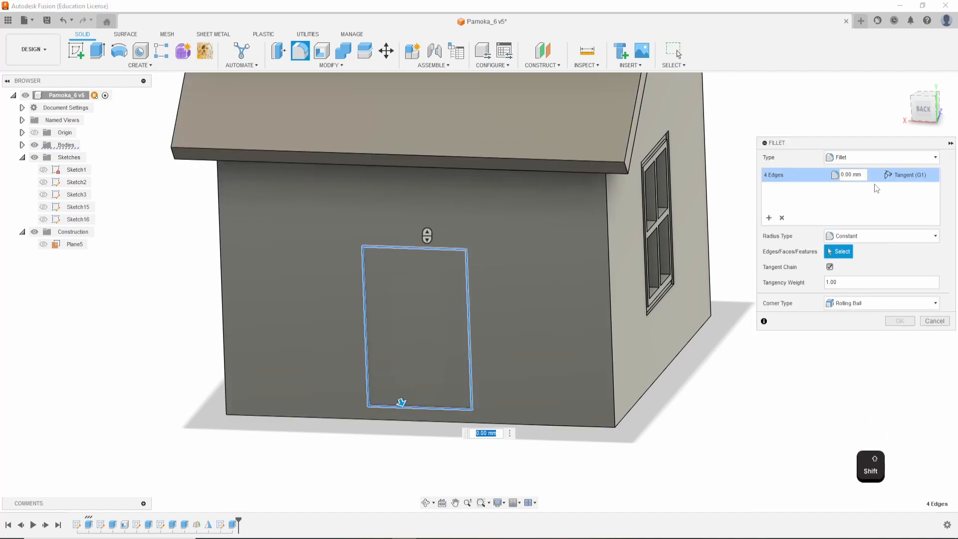
{"action": "left_click", "coordinate": [851, 175]}
{"action": "type", "text": "0,6"}
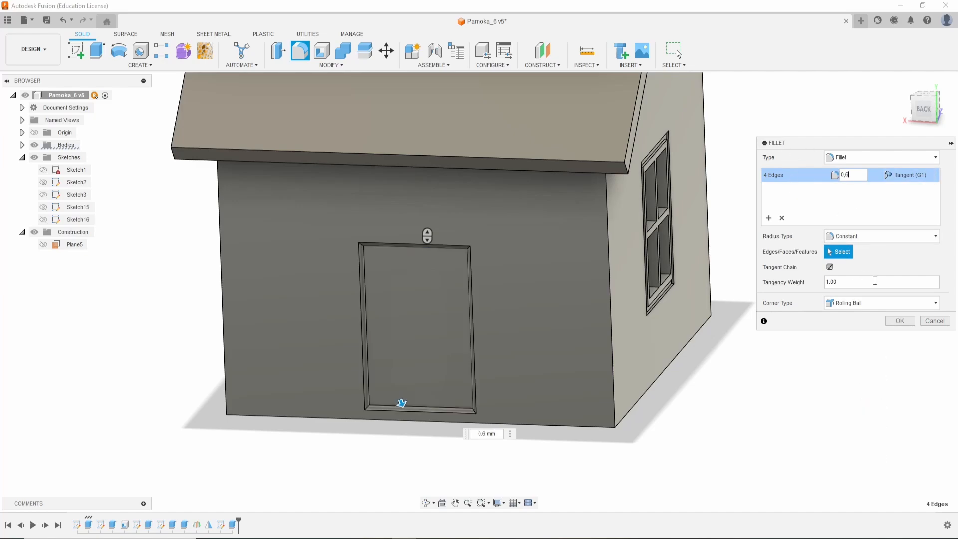
{"action": "left_click", "coordinate": [901, 321]}
Start a new sketch on the recessed face of the door.
{"action": "scroll", "coordinate": [228, 397], "scroll_direction": "down", "scroll_amount": 5}
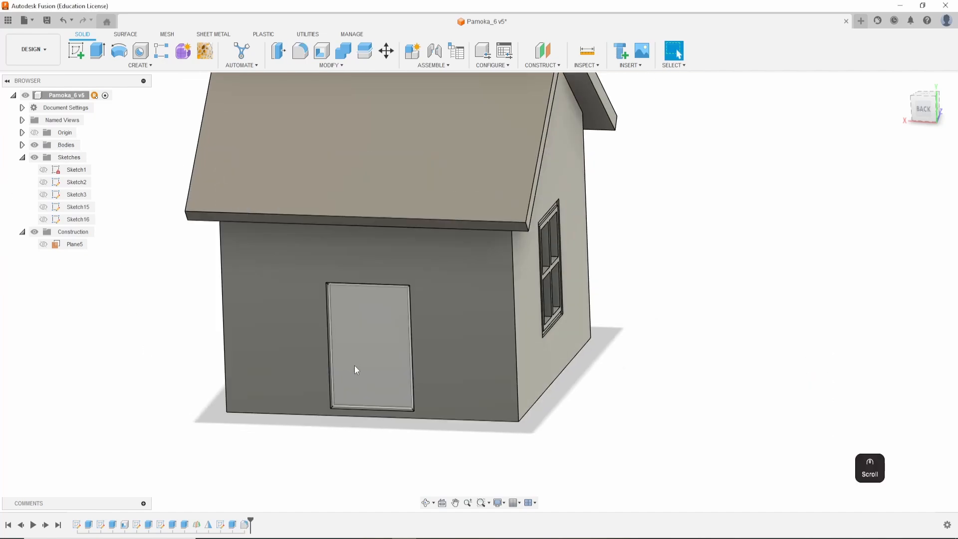
{"action": "left_click", "coordinate": [357, 358]}
{"action": "left_click", "coordinate": [77, 50]}
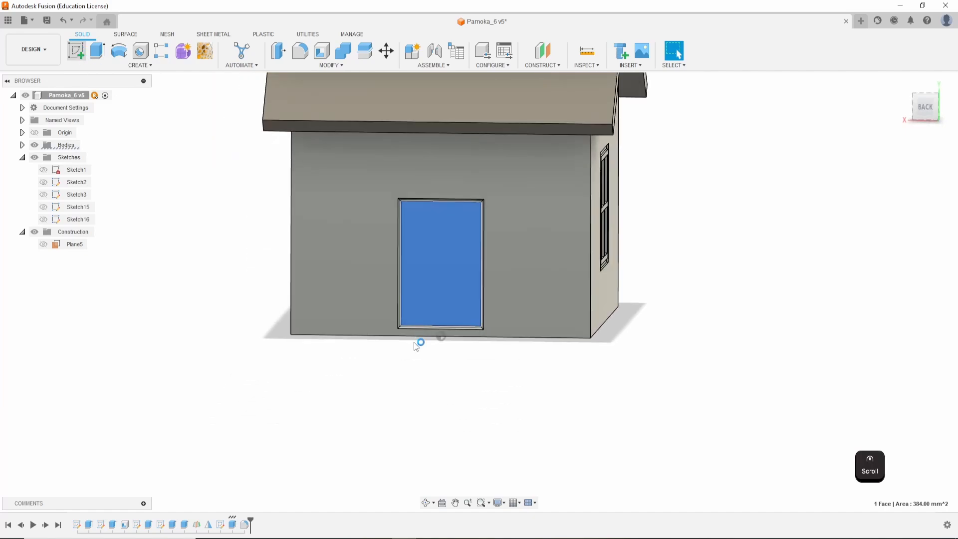
Draw a vertical construction line 26 mm long from the sketch origin to the midpoint of the door panel's upper edge.
{"action": "scroll", "coordinate": [513, 204], "scroll_direction": "up", "scroll_amount": 5}
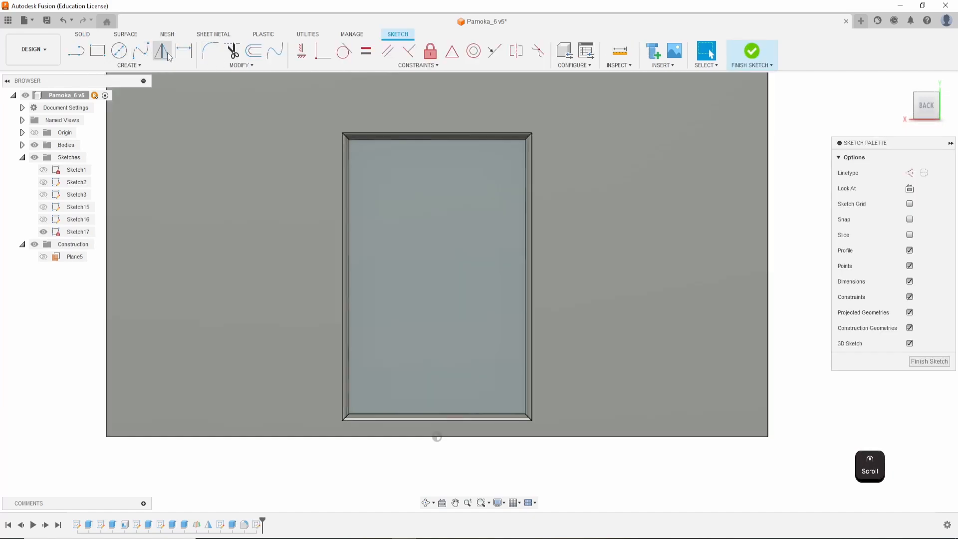
{"action": "left_click", "coordinate": [76, 51]}
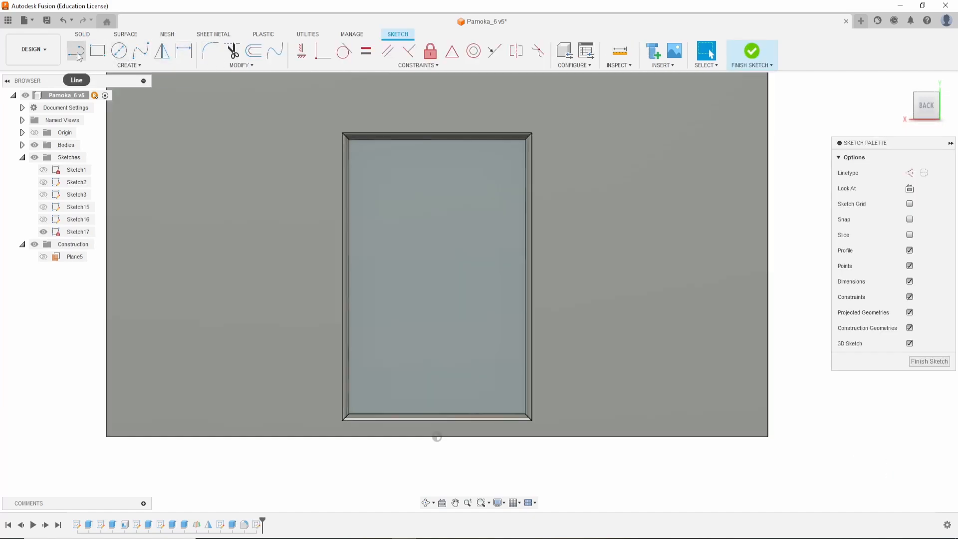
{"action": "left_click", "coordinate": [912, 173]}
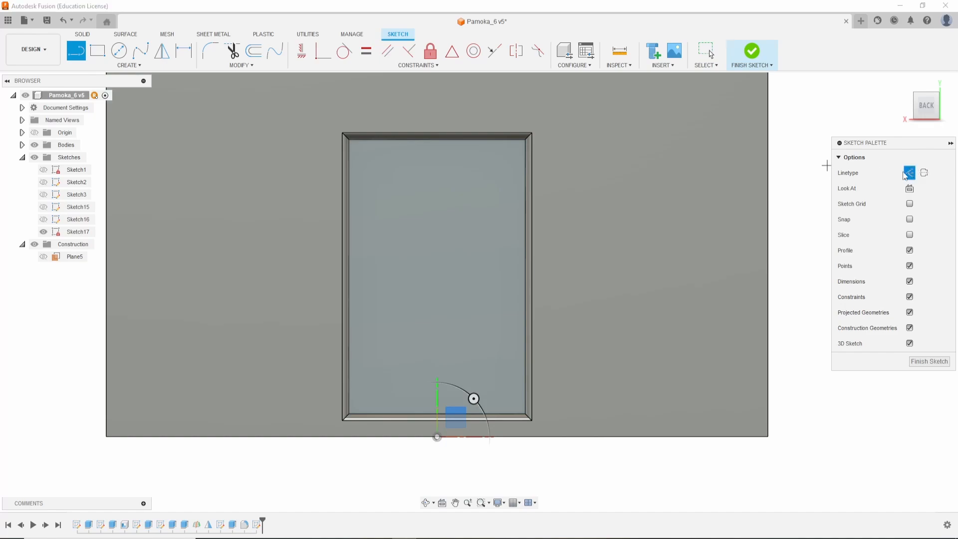
{"action": "left_click", "coordinate": [437, 438]}
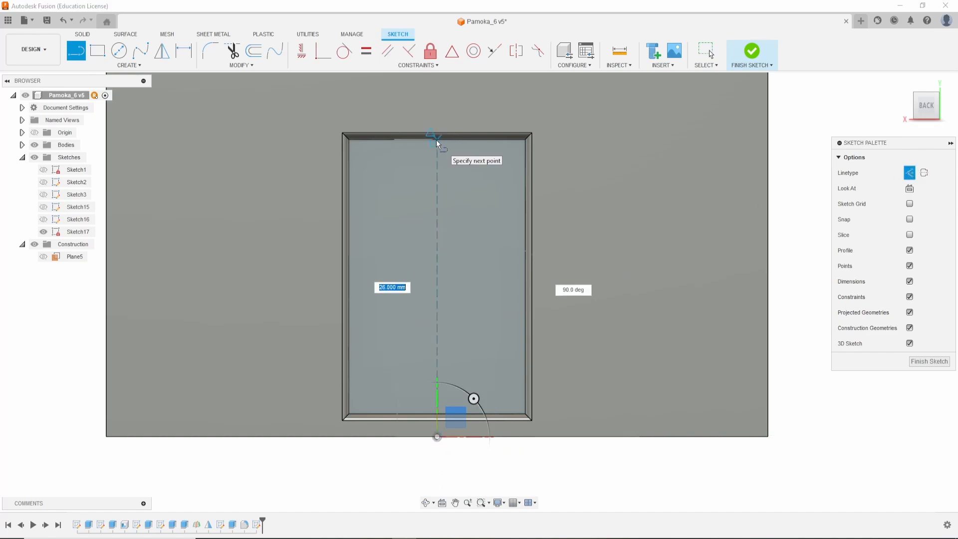
{"action": "left_click", "coordinate": [436, 140]}
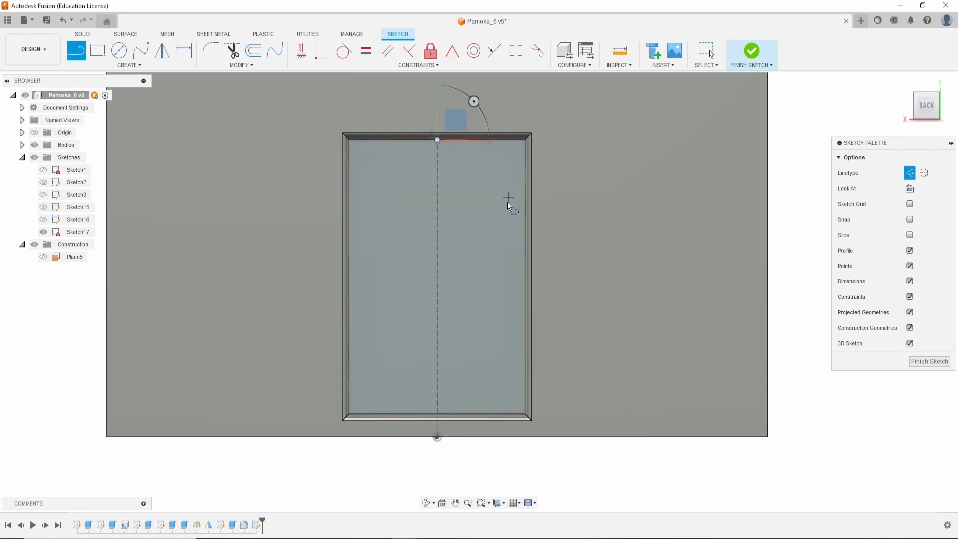
{"action": "key", "text": "Escape"}
{"action": "scroll", "coordinate": [467, 216], "scroll_direction": "up", "scroll_amount": 5}
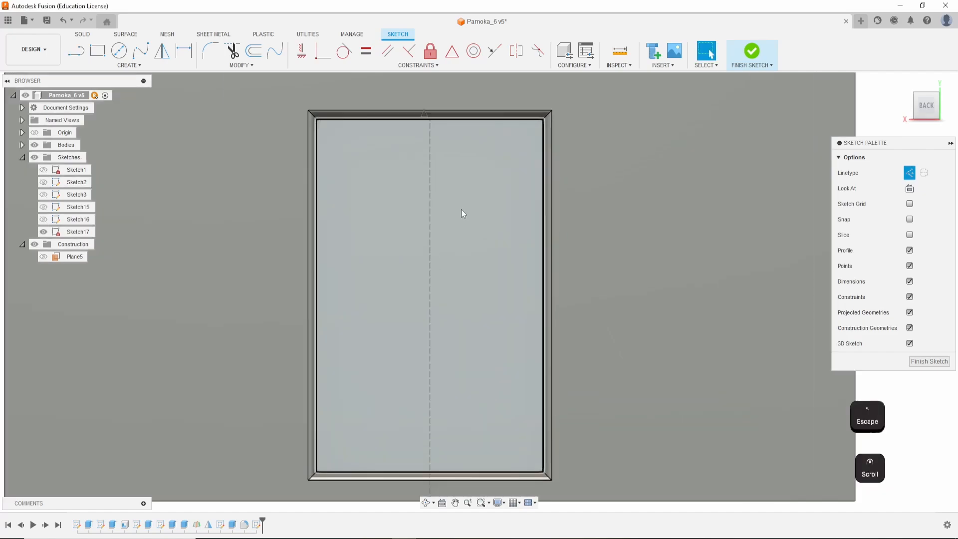
{"action": "key", "text": "Escape"}
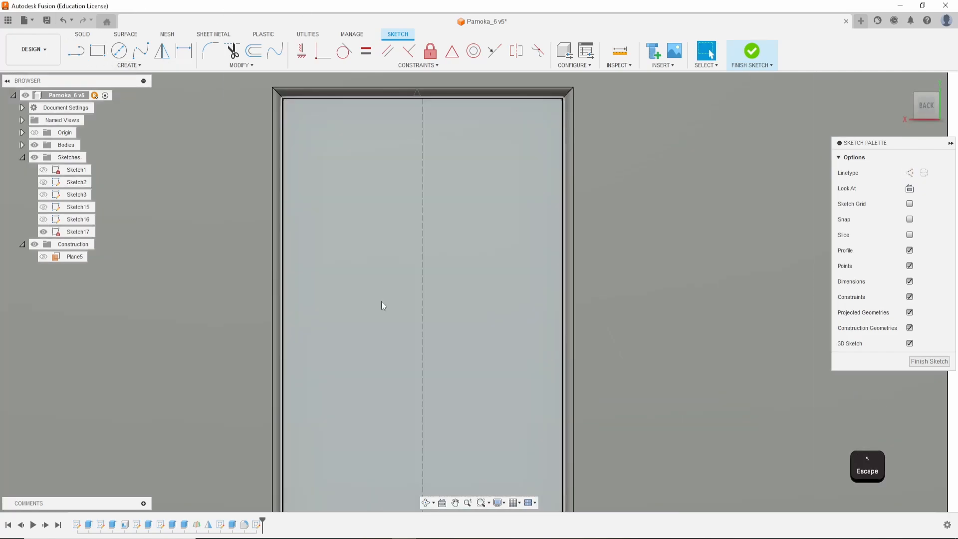
Sketch half a heart as a fit point spline about 13.4 mm long, starting and ending on the centerline in the door's upper part.
{"action": "left_click", "coordinate": [141, 51]}
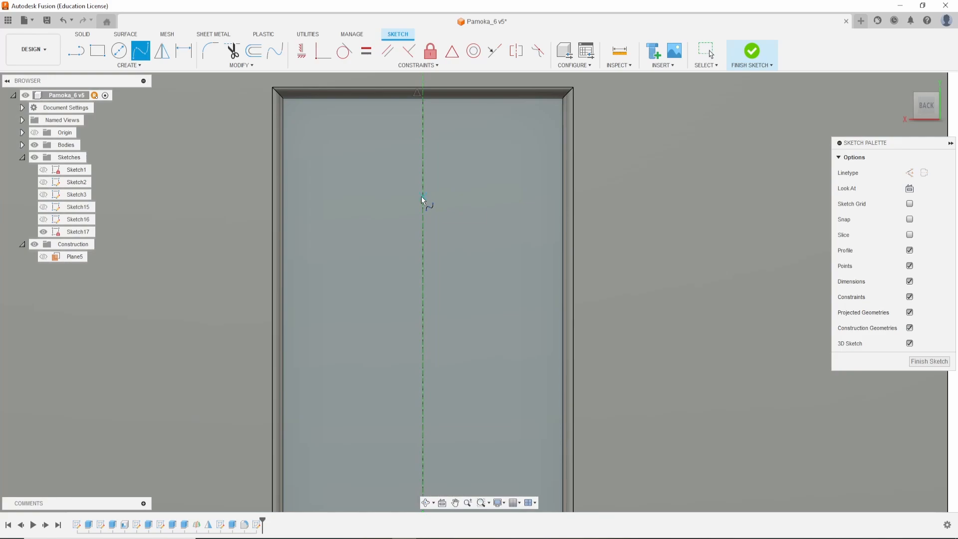
{"action": "left_click", "coordinate": [422, 197]}
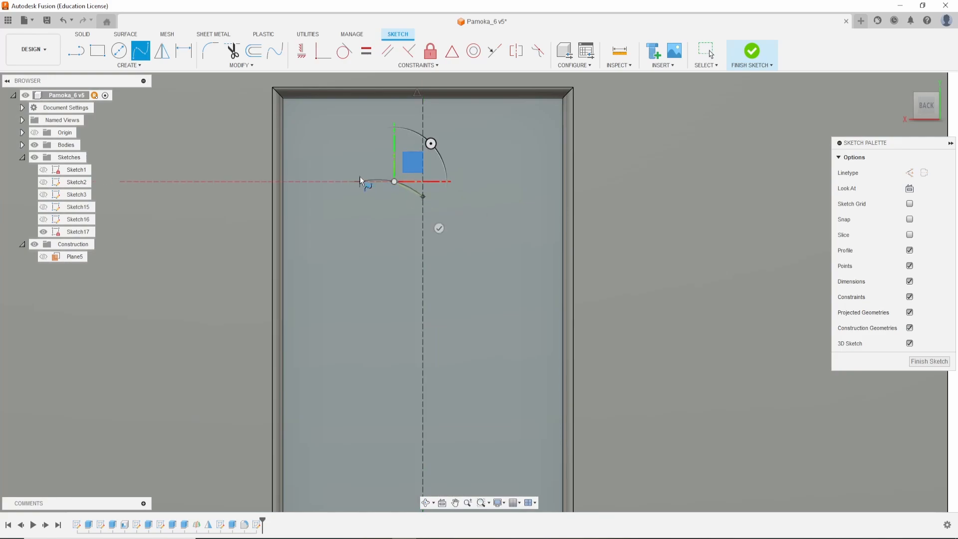
{"action": "left_click", "coordinate": [360, 182]}
{"action": "left_click", "coordinate": [344, 208]}
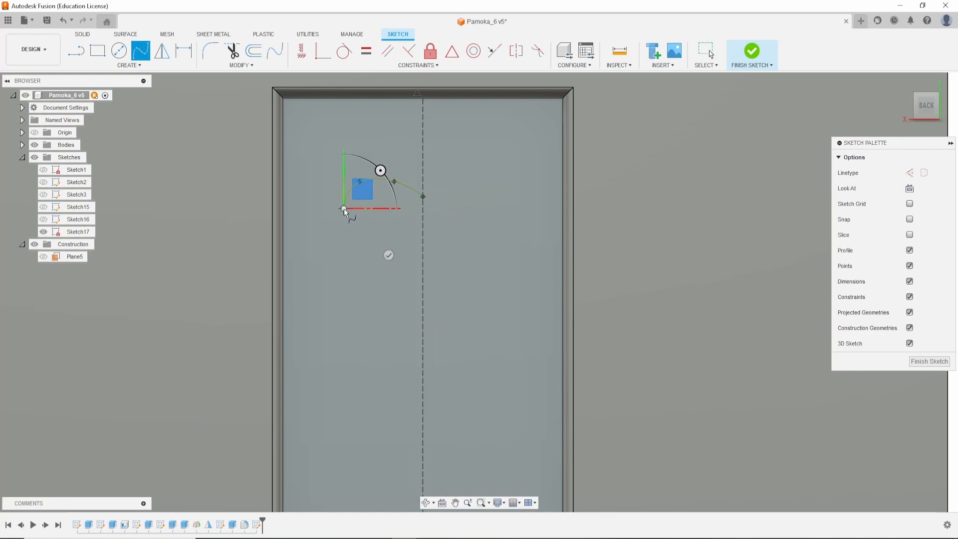
{"action": "left_click", "coordinate": [359, 259]}
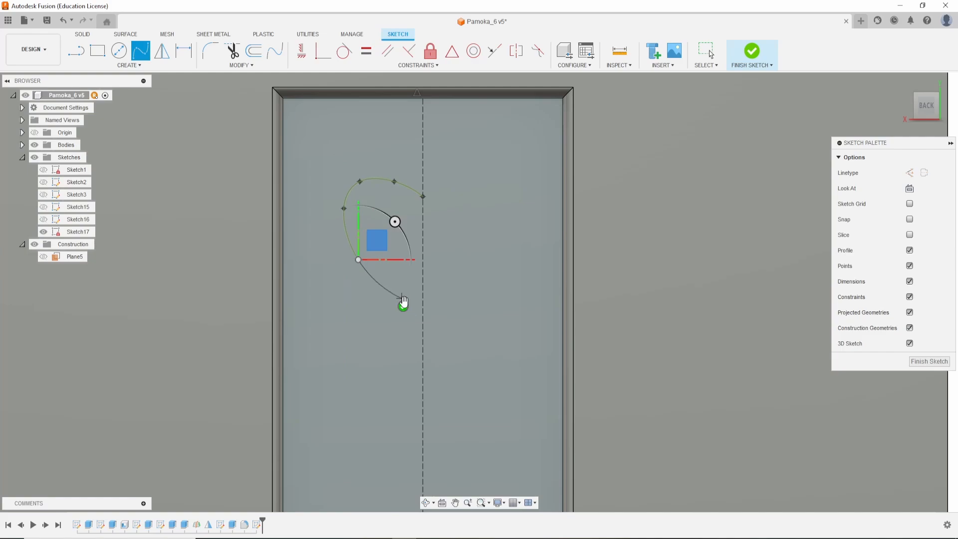
{"action": "left_click", "coordinate": [390, 293]}
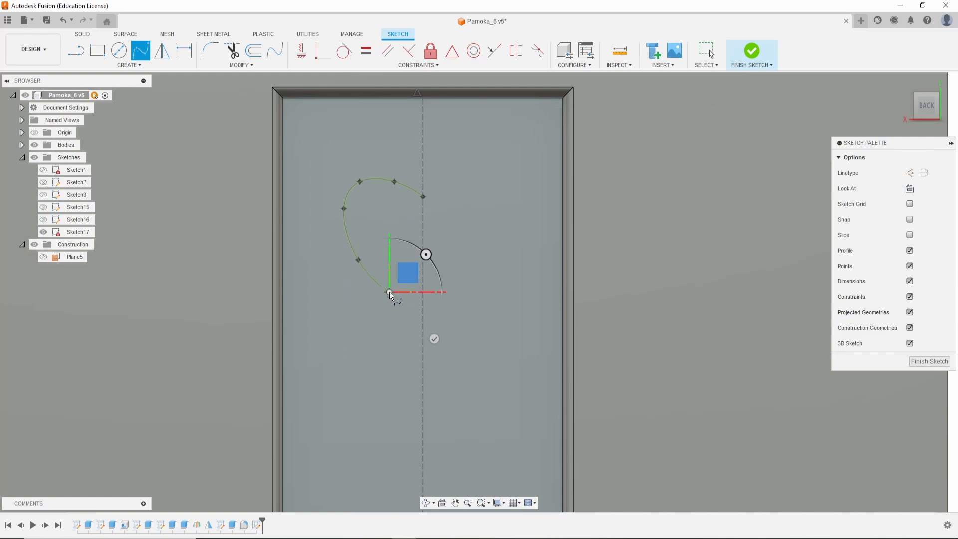
{"action": "left_click", "coordinate": [422, 312]}
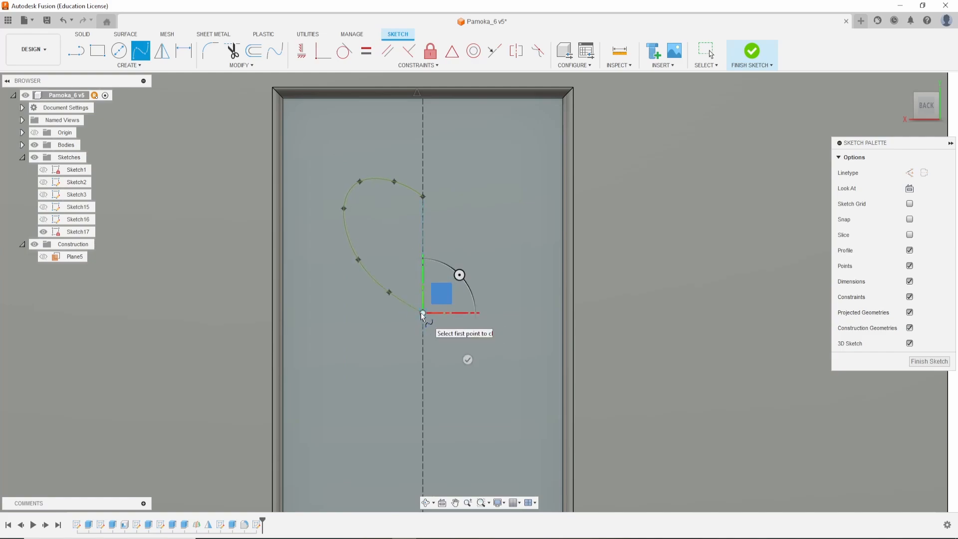
{"action": "key", "text": "Return"}
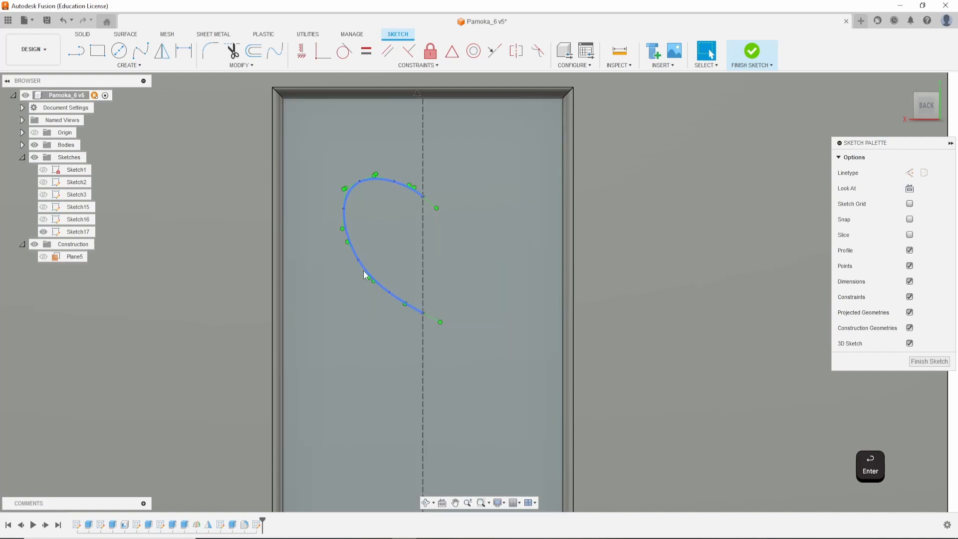
Mirror the half-heart spline across the vertical construction line to complete the heart.
{"action": "left_click", "coordinate": [366, 275]}
{"action": "left_click", "coordinate": [161, 51]}
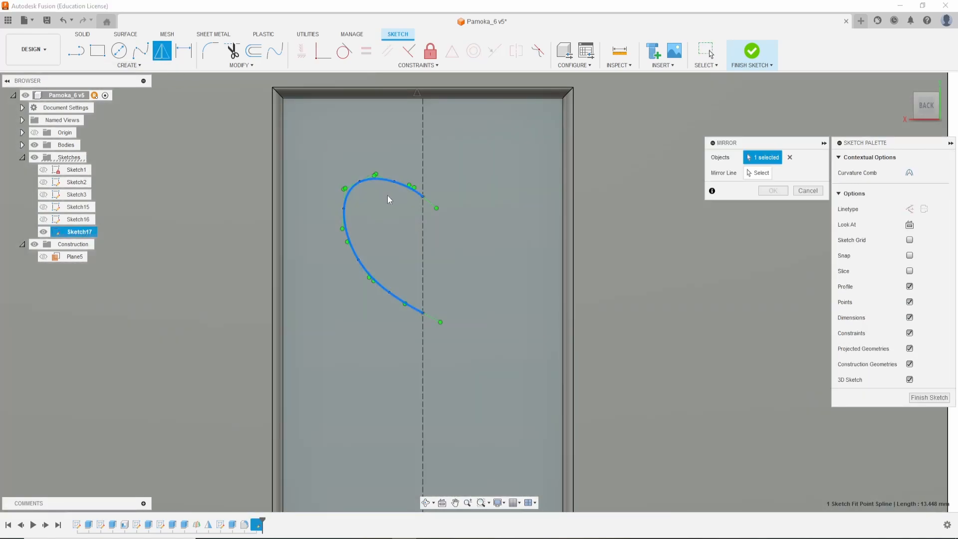
{"action": "left_click", "coordinate": [421, 221]}
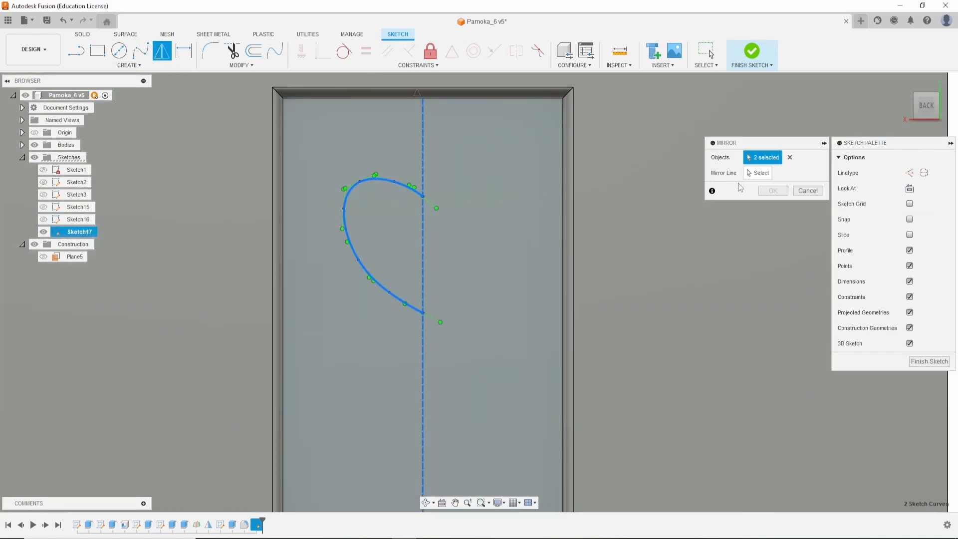
{"action": "left_click", "coordinate": [761, 173]}
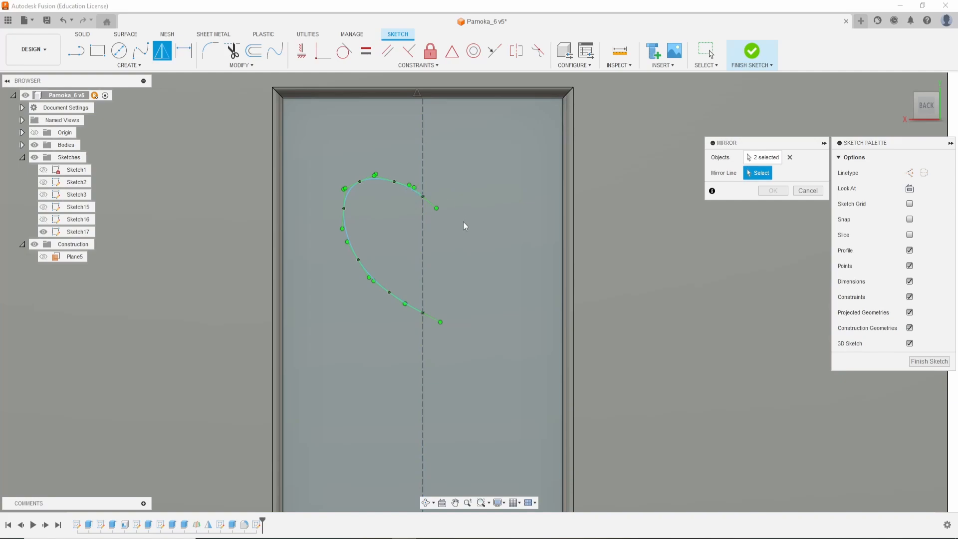
{"action": "left_click", "coordinate": [422, 234]}
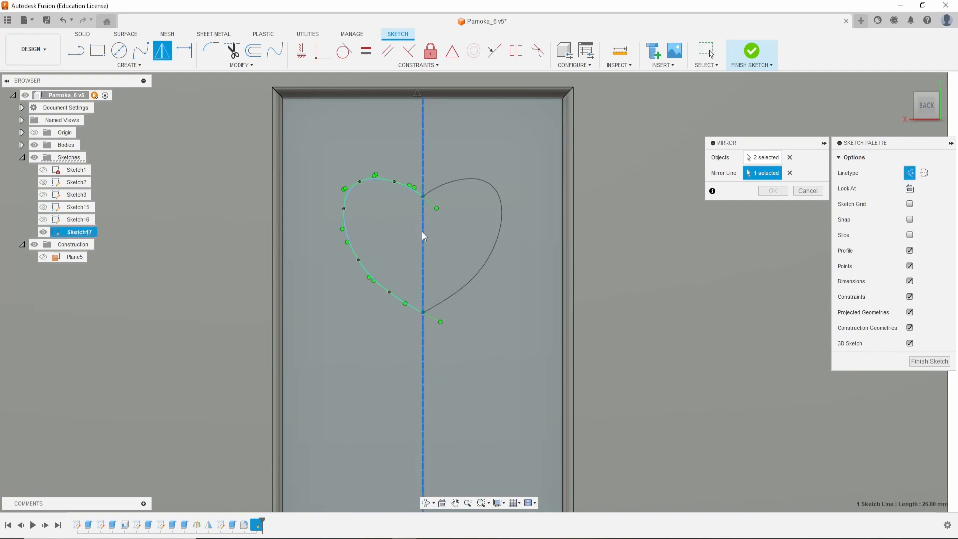
{"action": "left_click", "coordinate": [772, 192]}
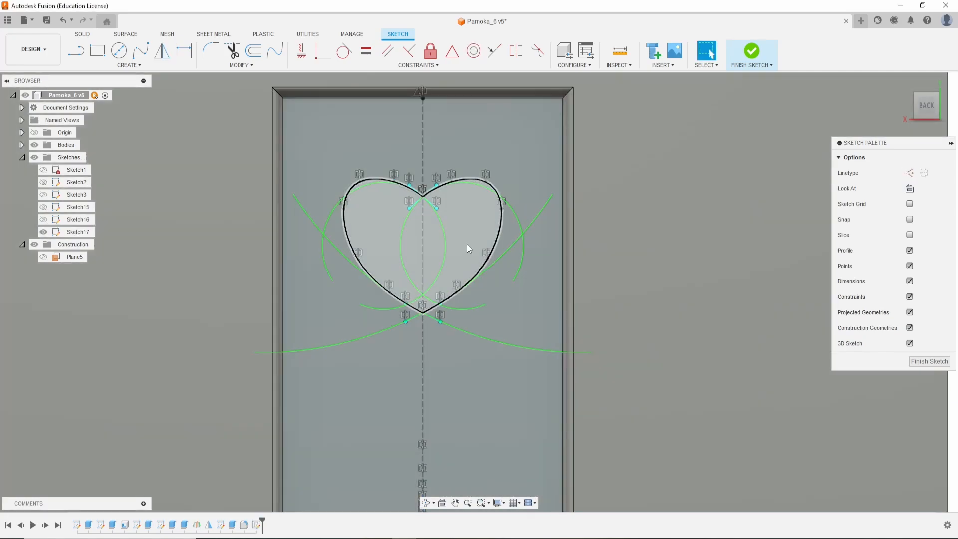
Extrude the heart profile 1 mm outward from the door panel with the Join operation.
{"action": "left_click", "coordinate": [385, 224]}
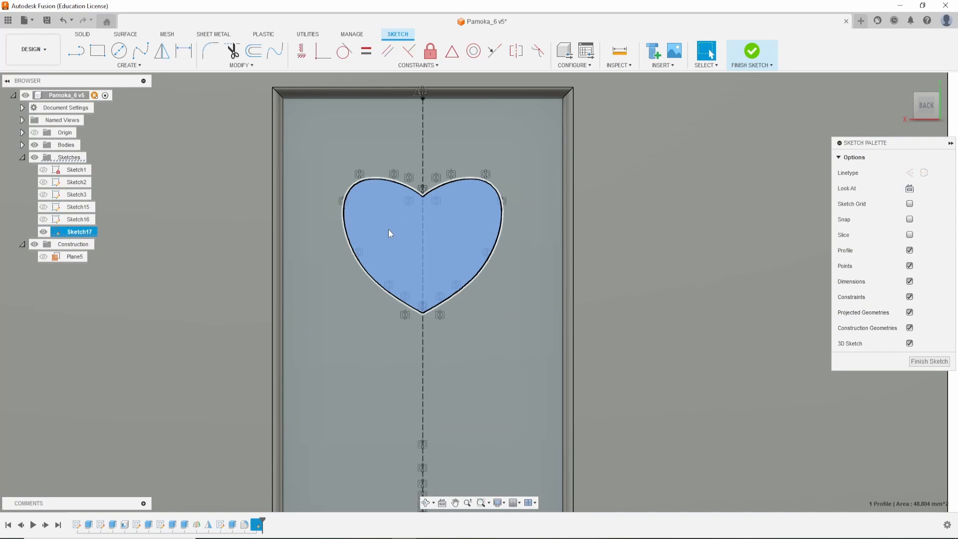
{"action": "key", "text": "e"}
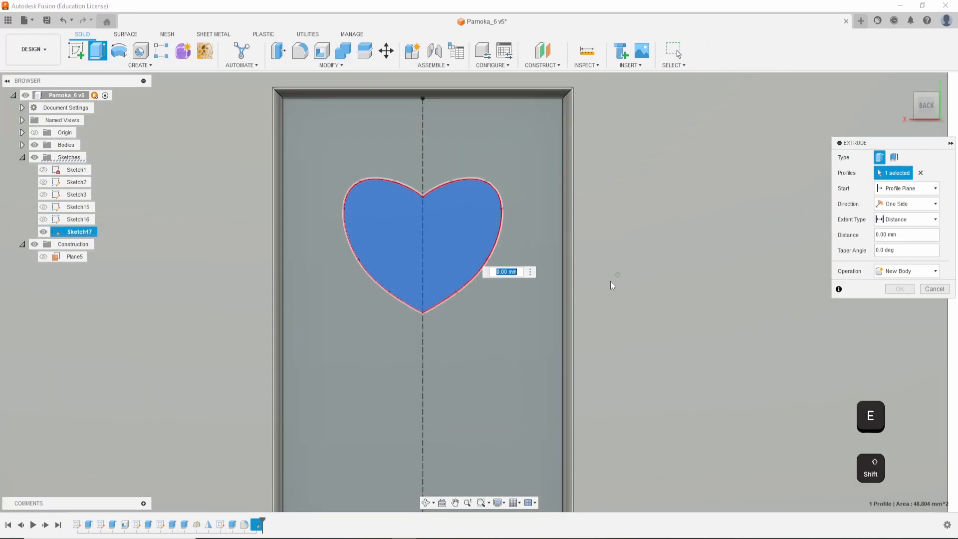
{"action": "scroll", "coordinate": [617, 270], "scroll_direction": "down", "scroll_amount": 1, "text": "shift"}
{"action": "scroll", "coordinate": [598, 275], "scroll_direction": "up", "scroll_amount": 1, "text": "shift"}
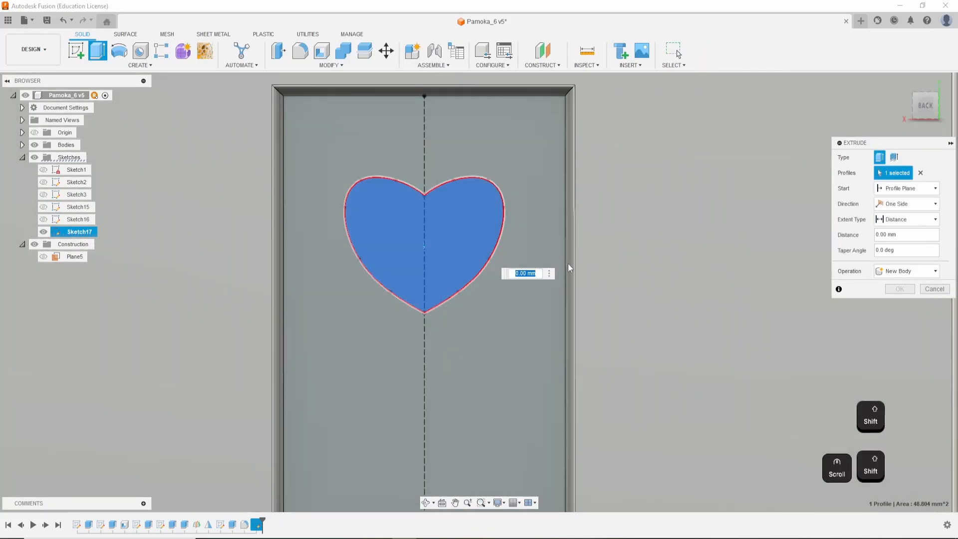
{"action": "type", "text": "1"}
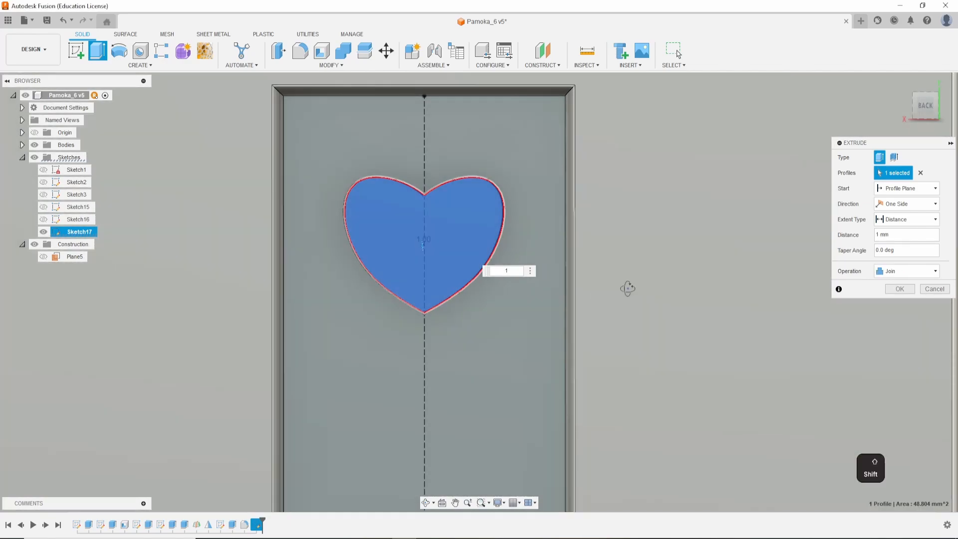
{"action": "scroll", "coordinate": [606, 300], "scroll_direction": "down", "scroll_amount": 3, "text": "shift"}
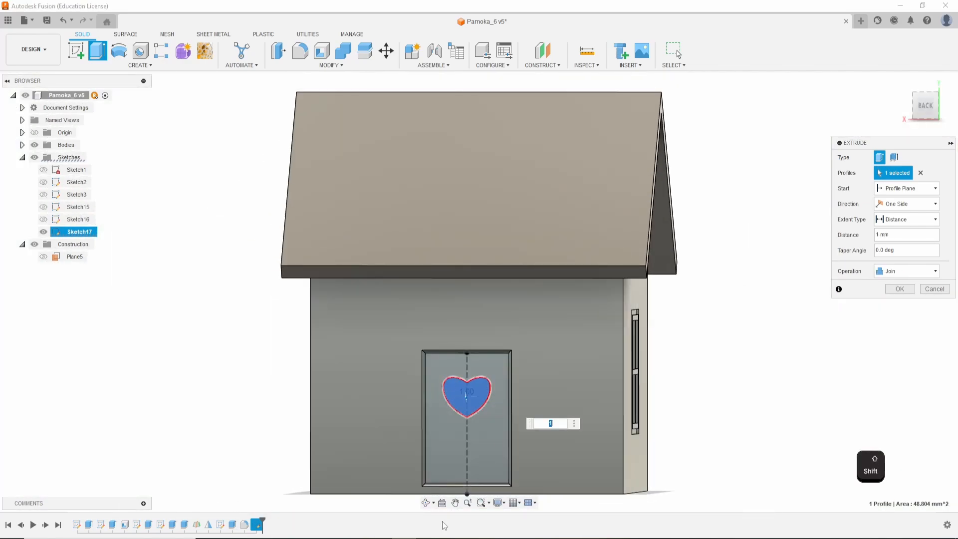
{"action": "left_click", "coordinate": [455, 503]}
{"action": "middle_click_drag", "start_coordinate": [673, 388], "coordinate": [659, 406], "text": "shift"}
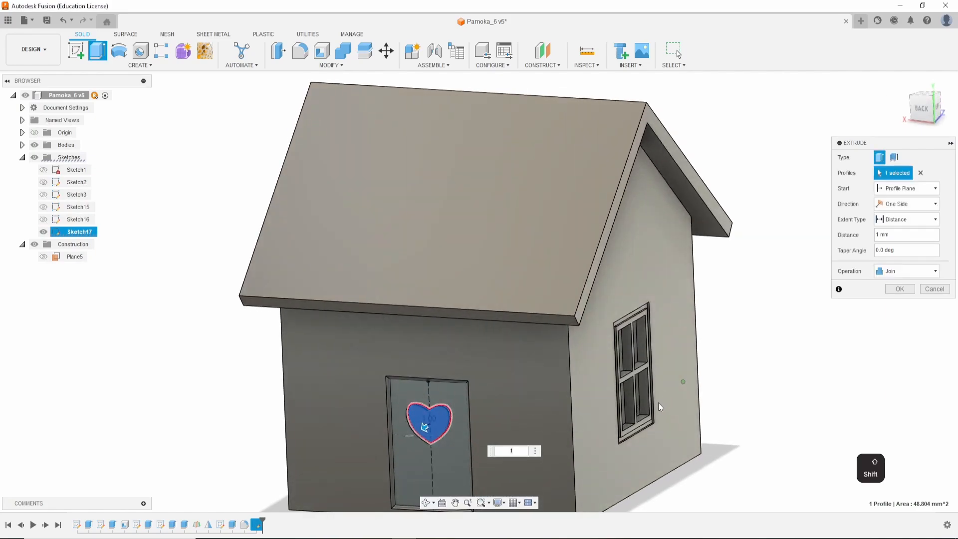
{"action": "scroll", "coordinate": [409, 439], "scroll_direction": "down", "scroll_amount": 2}
{"action": "scroll", "coordinate": [412, 437], "scroll_direction": "up", "scroll_amount": 4}
{"action": "scroll", "coordinate": [412, 437], "scroll_direction": "up", "scroll_amount": 2}
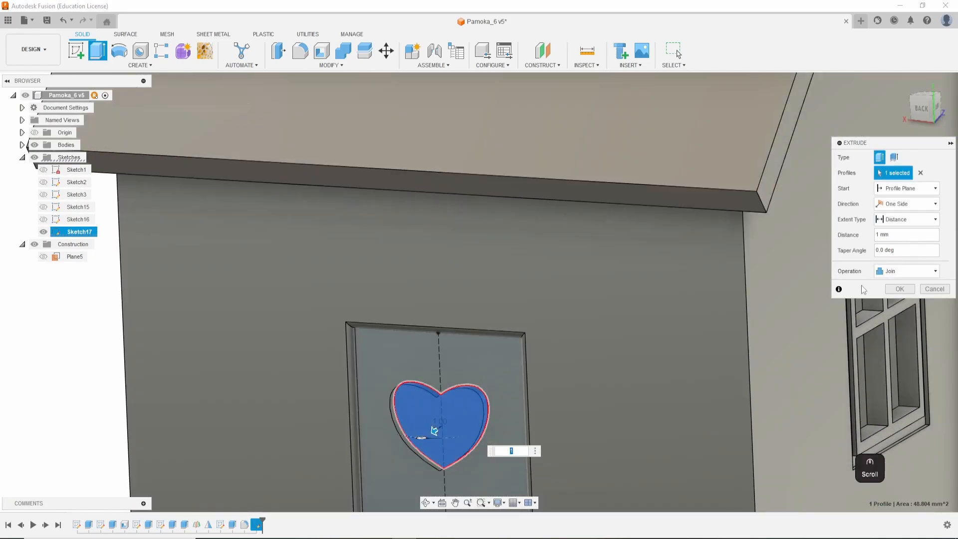
{"action": "left_click", "coordinate": [898, 290]}
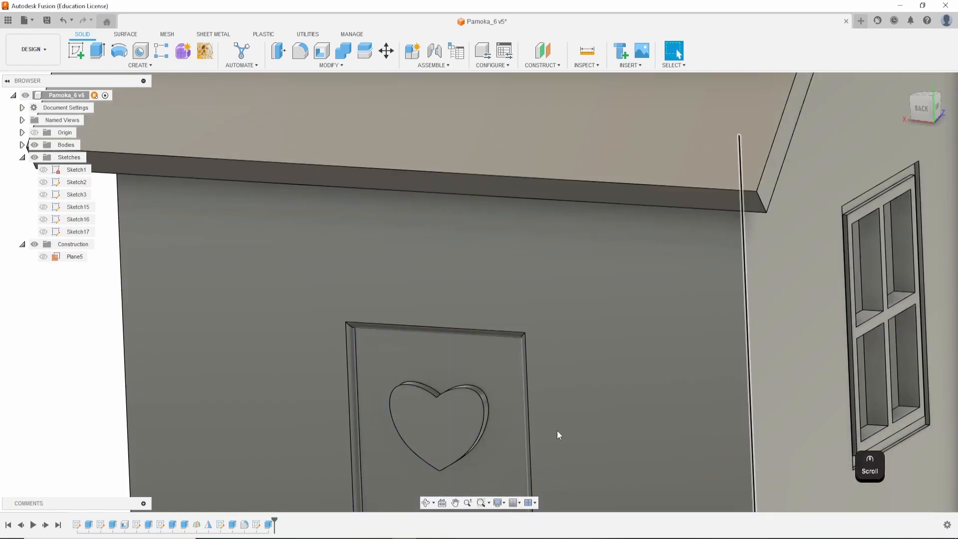
Fillet the two outer front edges of the raised heart with a 0.6 mm radius.
{"action": "left_click", "coordinate": [485, 414]}
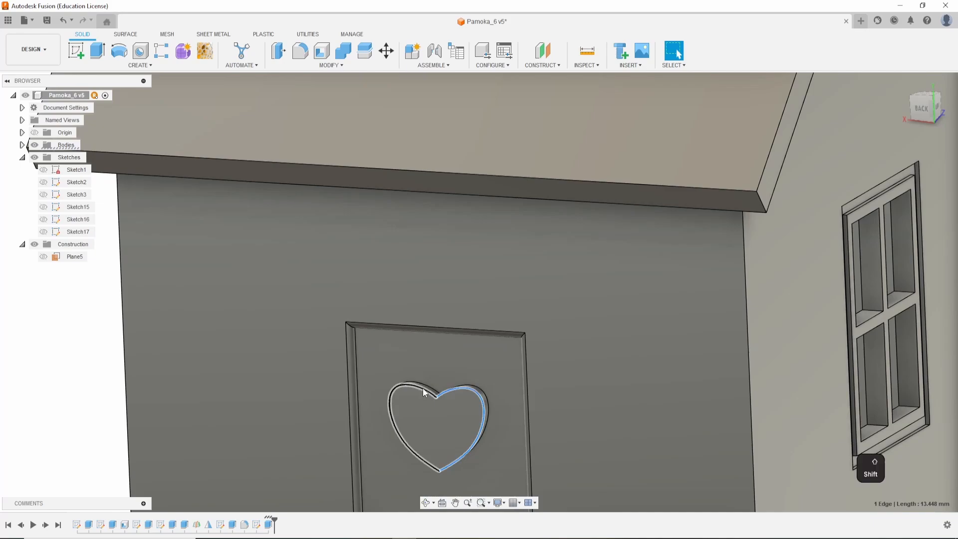
{"action": "left_click", "coordinate": [425, 392], "text": "shift"}
{"action": "left_click", "coordinate": [302, 52]}
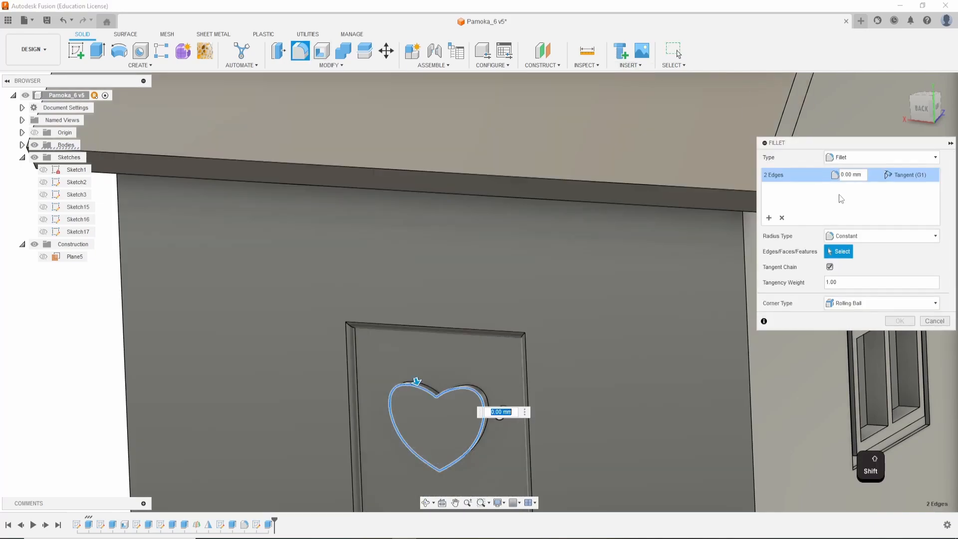
{"action": "type", "text": "0,6"}
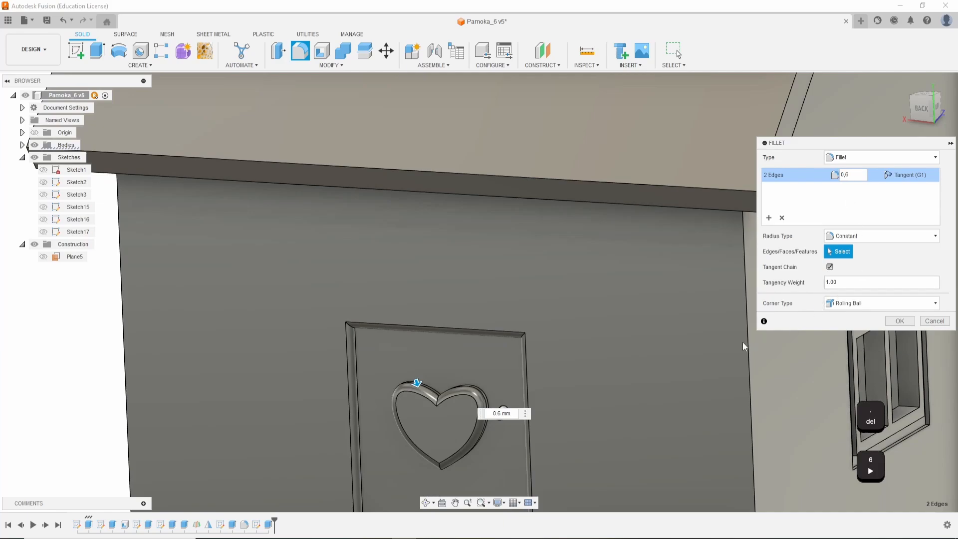
{"action": "scroll", "coordinate": [677, 370], "scroll_direction": "down", "scroll_amount": 2}
{"action": "left_click", "coordinate": [900, 321]}
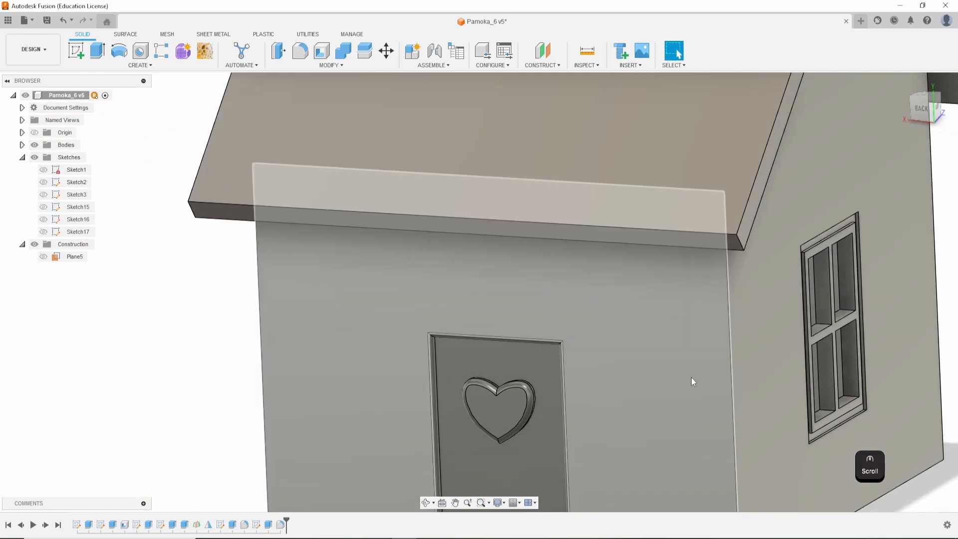
Create a new sketch on the blank house wall opposite the door.
{"action": "scroll", "coordinate": [688, 383], "scroll_direction": "down", "scroll_amount": 3}
{"action": "scroll", "coordinate": [439, 353], "scroll_direction": "up", "scroll_amount": 2}
{"action": "middle_click_drag", "start_coordinate": [323, 349], "coordinate": [509, 336], "text": "shift"}
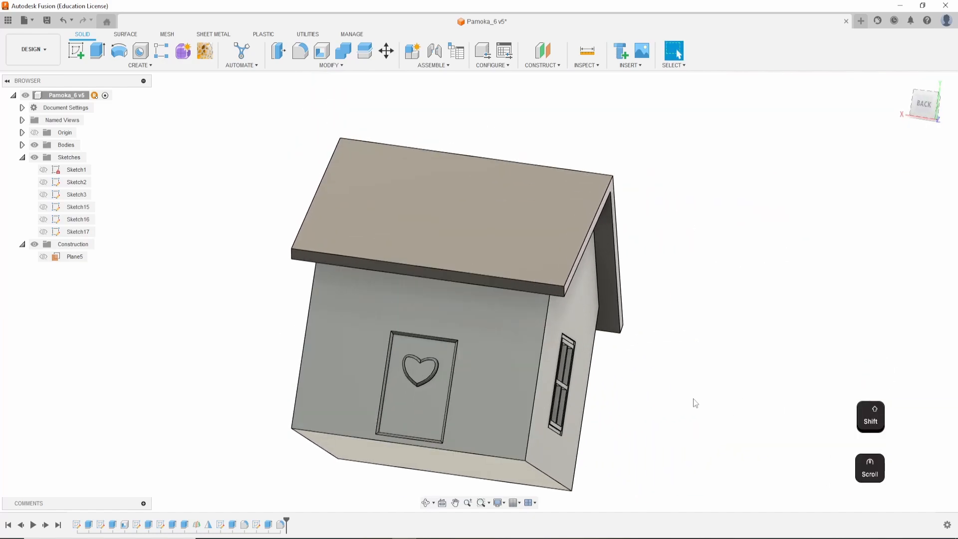
{"action": "middle_click_drag", "start_coordinate": [694, 400], "coordinate": [635, 402], "text": "shift"}
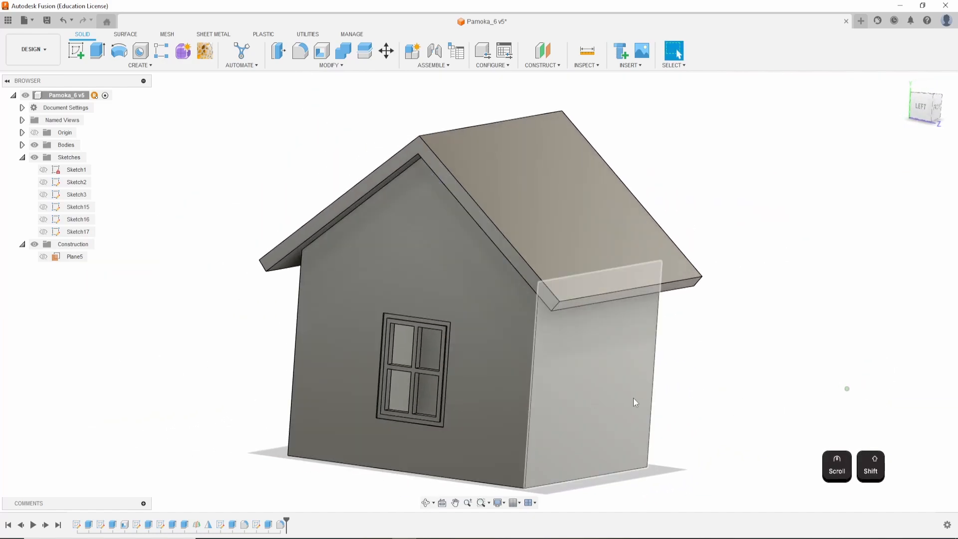
{"action": "left_click", "coordinate": [581, 382]}
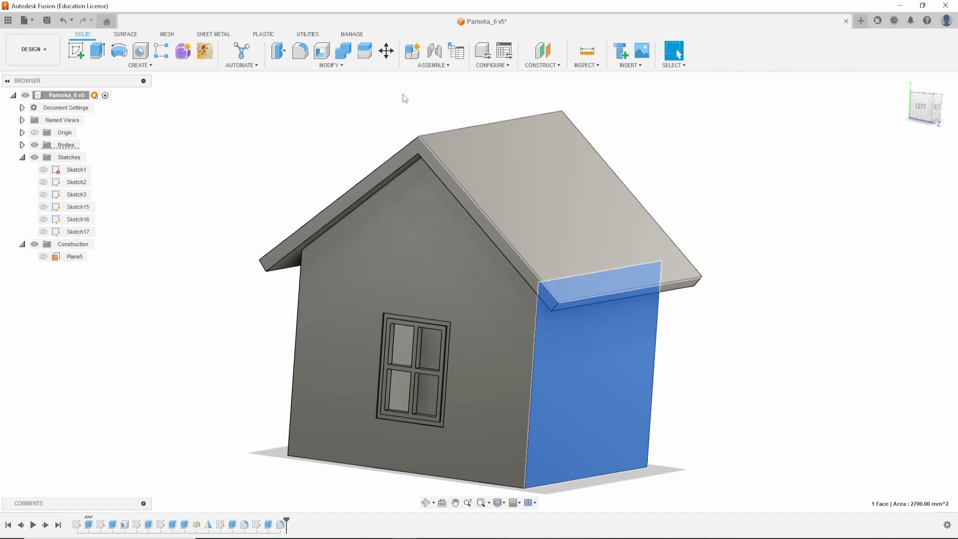
{"action": "left_click", "coordinate": [76, 50]}
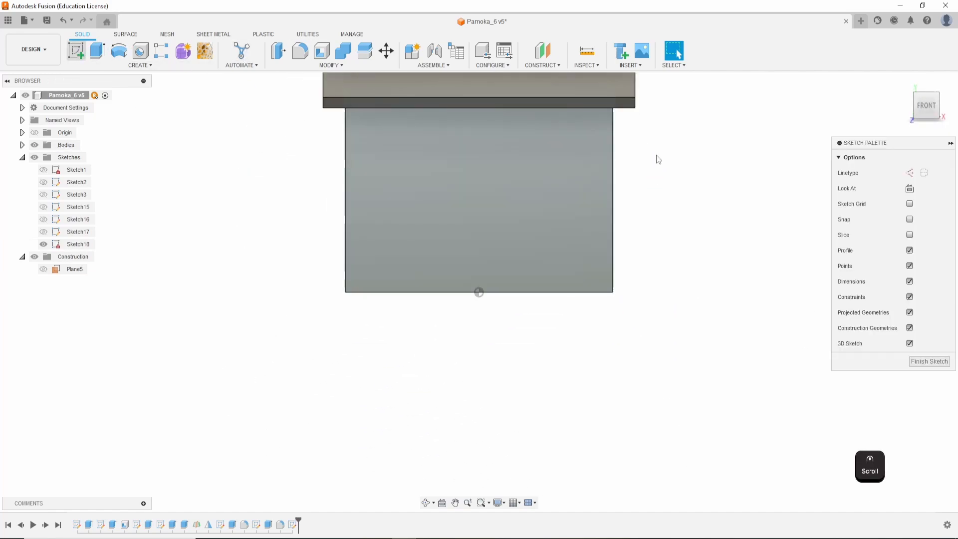
Hide the Stogas roof body so the whole house wall is clear for sketching.
{"action": "middle_click_drag", "start_coordinate": [656, 159], "coordinate": [657, 285]}
{"action": "scroll", "coordinate": [635, 288], "scroll_direction": "up", "scroll_amount": 2}
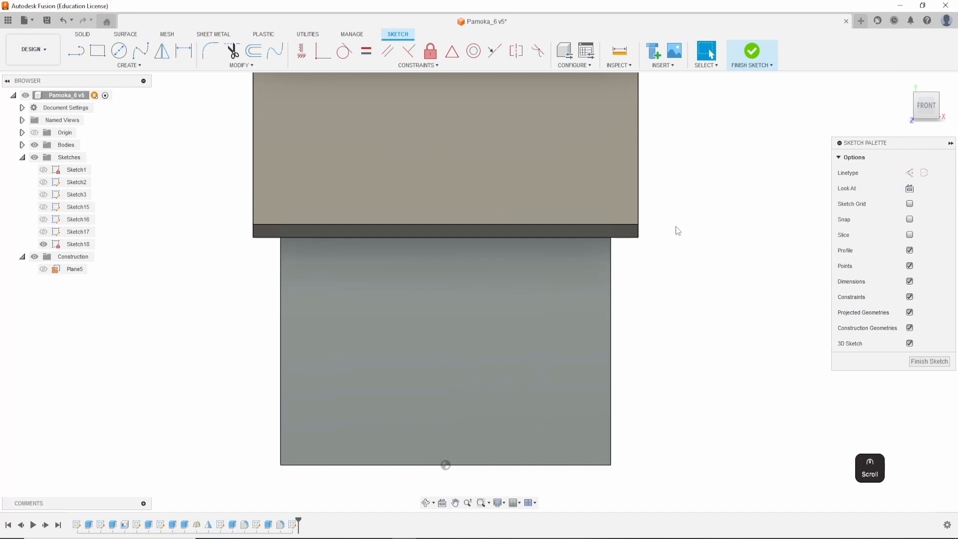
{"action": "left_click", "coordinate": [22, 145]}
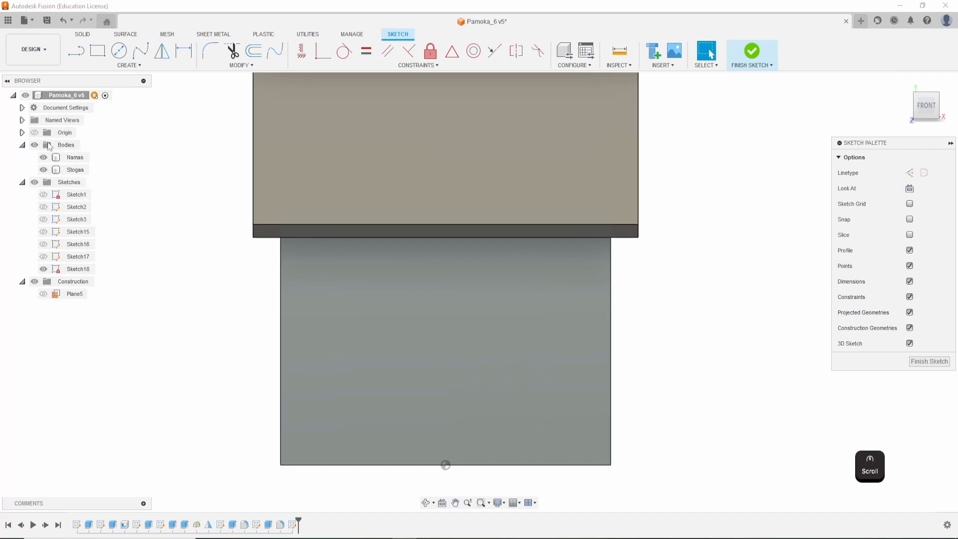
{"action": "left_click", "coordinate": [44, 170]}
{"action": "scroll", "coordinate": [603, 299], "scroll_direction": "down", "scroll_amount": 2}
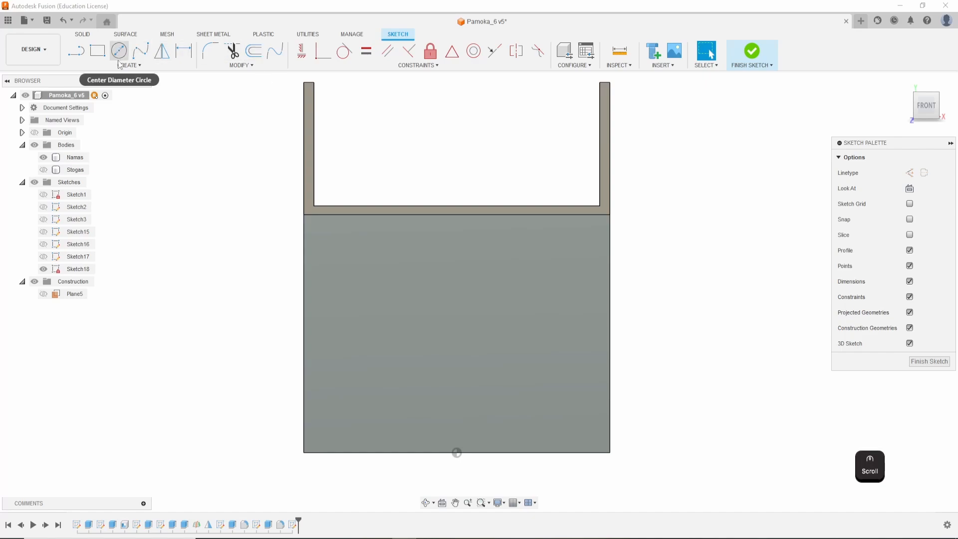
Sketch a 14 mm wide, 6 mm high two-point rectangle on the left half of the wall as a brick outline.
{"action": "left_click", "coordinate": [98, 52]}
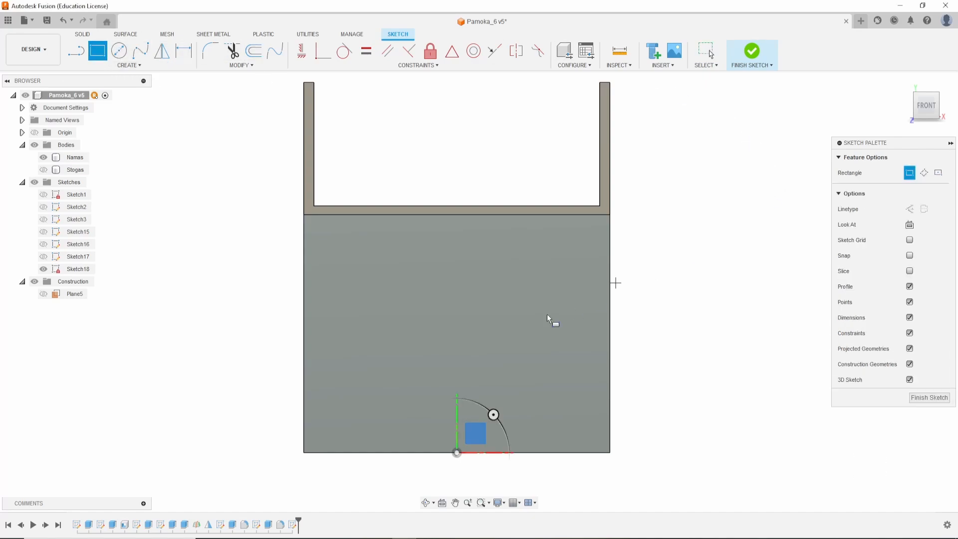
{"action": "scroll", "coordinate": [366, 315], "scroll_direction": "up", "scroll_amount": 4}
{"action": "left_click", "coordinate": [369, 312]}
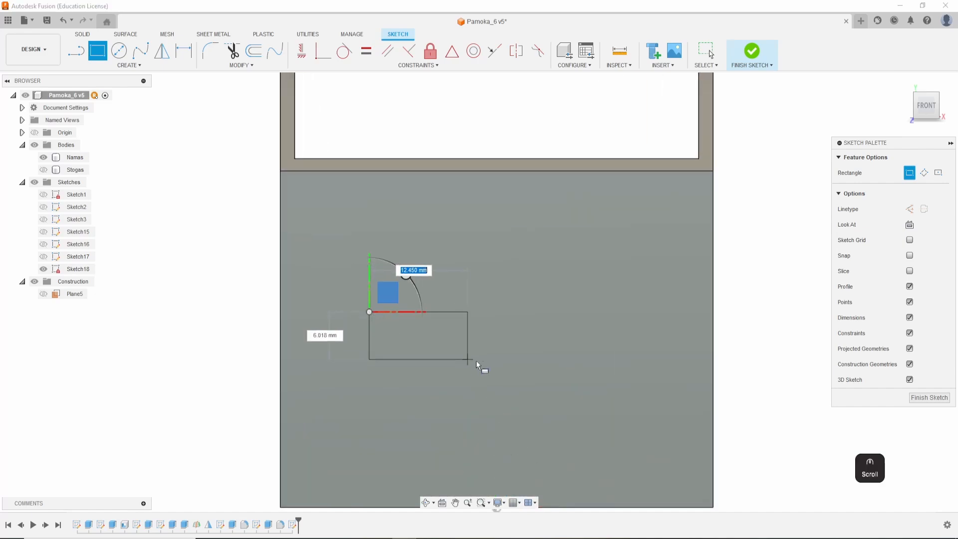
{"action": "type", "text": "14"}
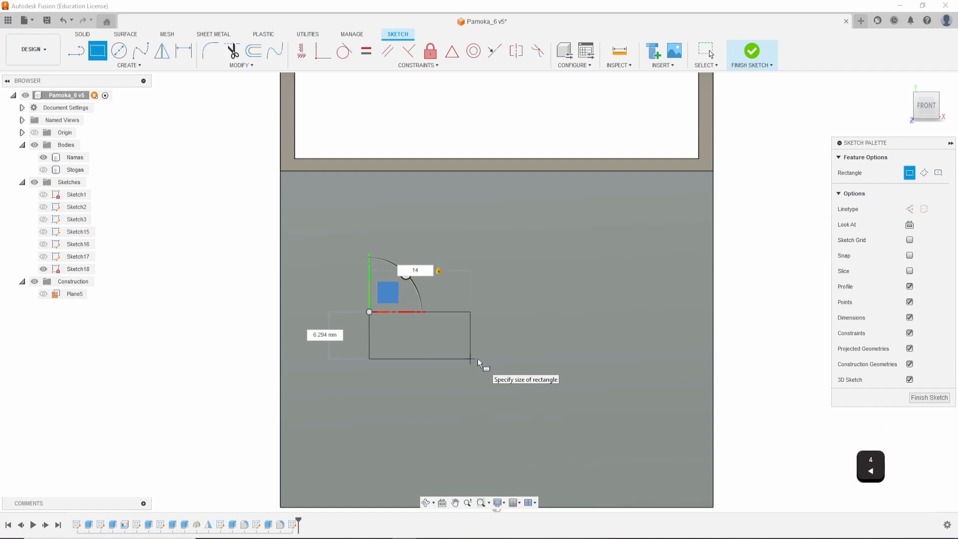
{"action": "key", "text": "Tab"}
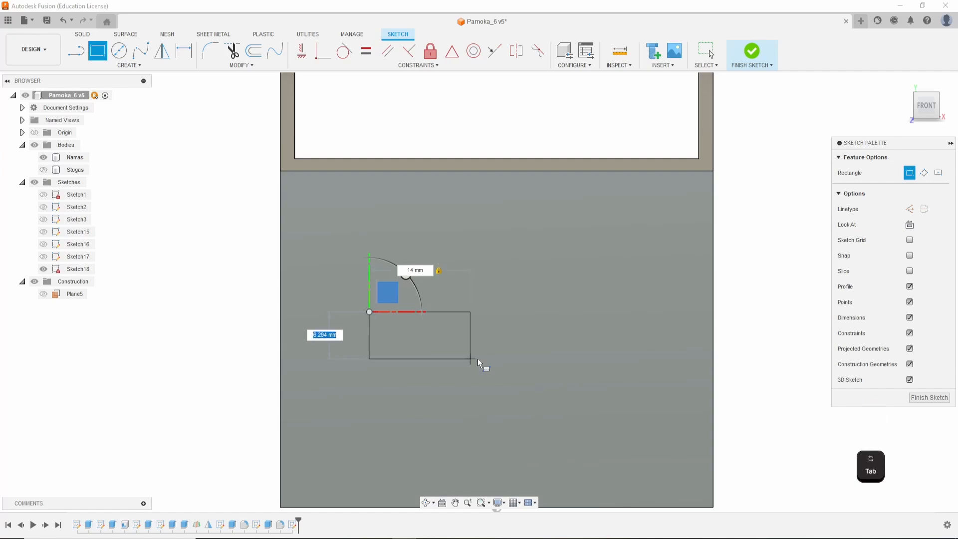
{"action": "type", "text": "6"}
{"action": "key", "text": "Return"}
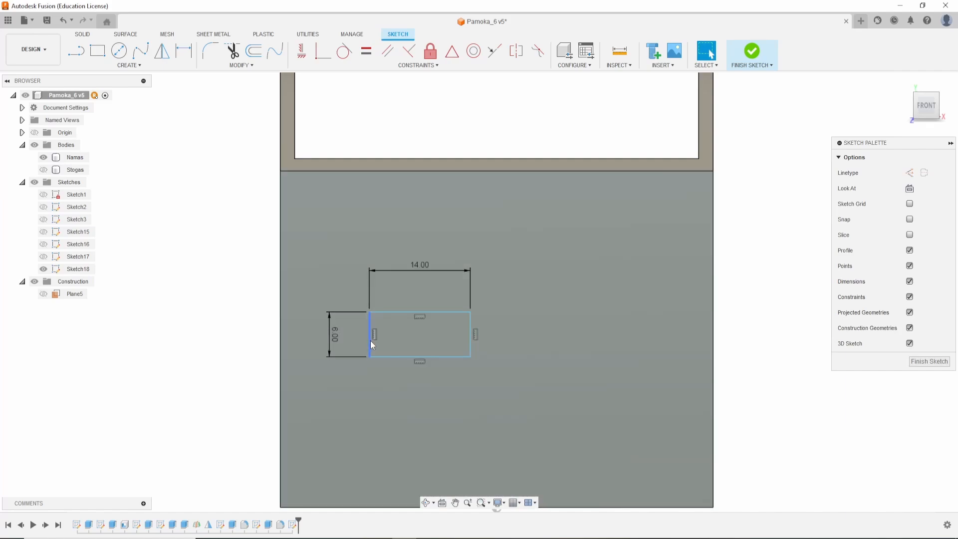
Copy the brick rectangle's four lines and place the duplicate about 4.1 mm to the right and 7.4 mm below the original.
{"action": "left_click", "coordinate": [372, 344]}
{"action": "left_click", "coordinate": [391, 313], "text": "shift"}
{"action": "left_click", "coordinate": [391, 357], "text": "shift"}
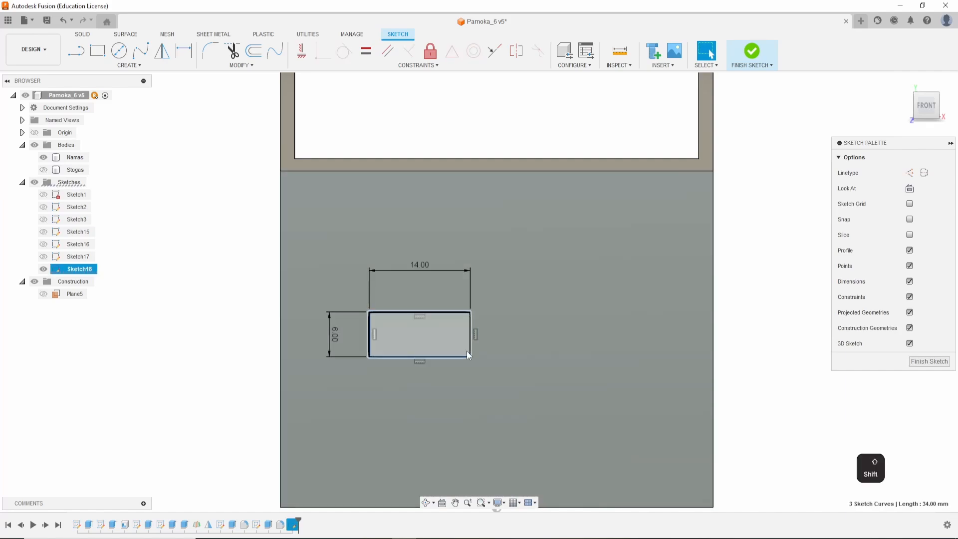
{"action": "left_click", "coordinate": [468, 352], "text": "shift"}
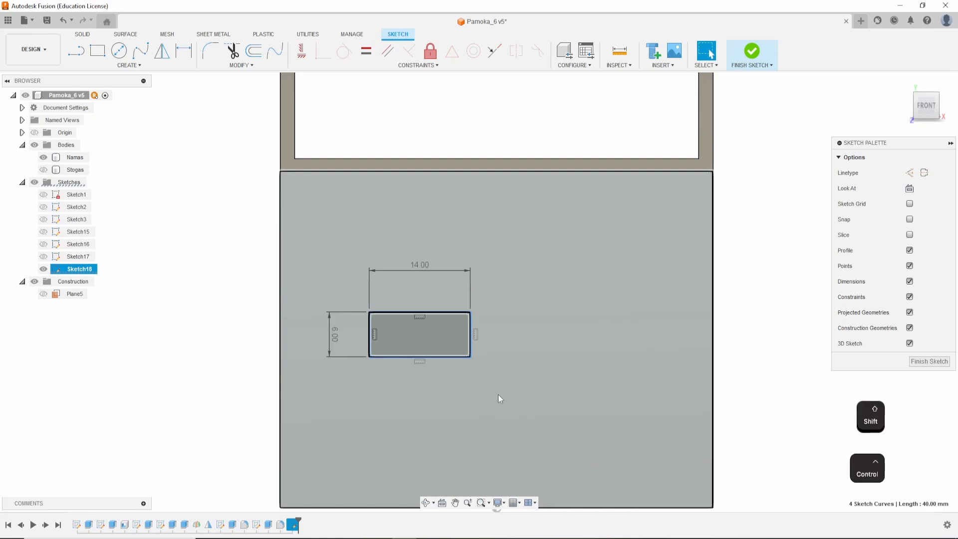
{"action": "key", "text": "ctrl+c"}
{"action": "key", "text": "ctrl+v"}
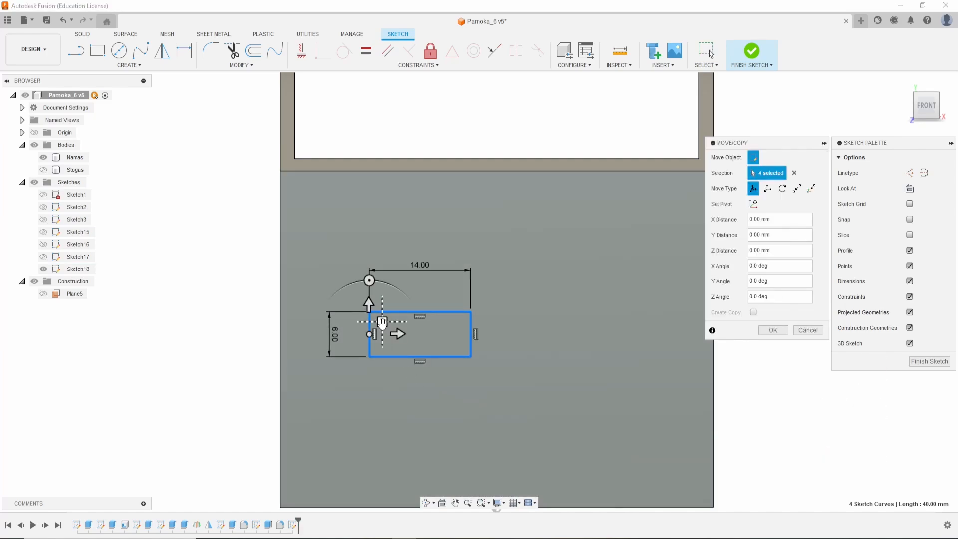
{"action": "left_click_drag", "start_coordinate": [382, 322], "coordinate": [412, 378]}
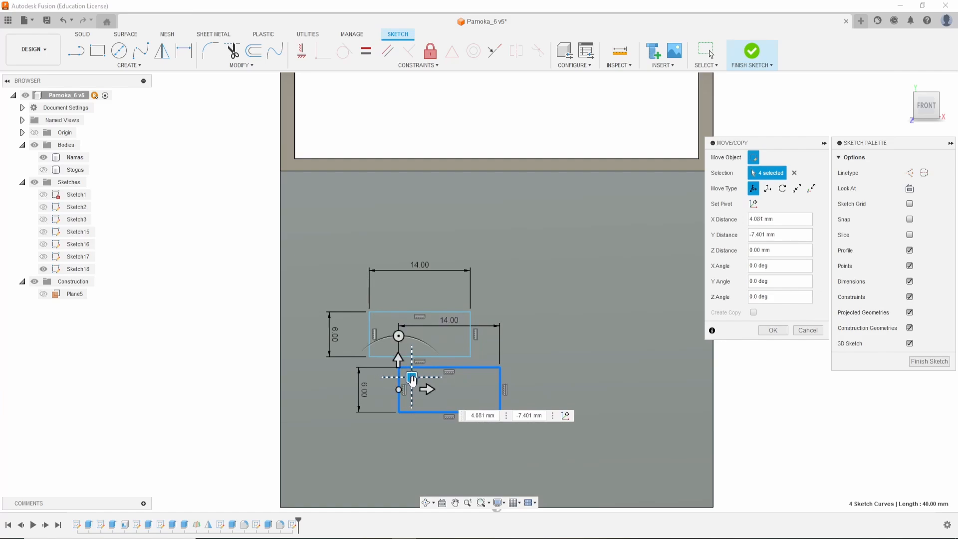
{"action": "left_click", "coordinate": [773, 331]}
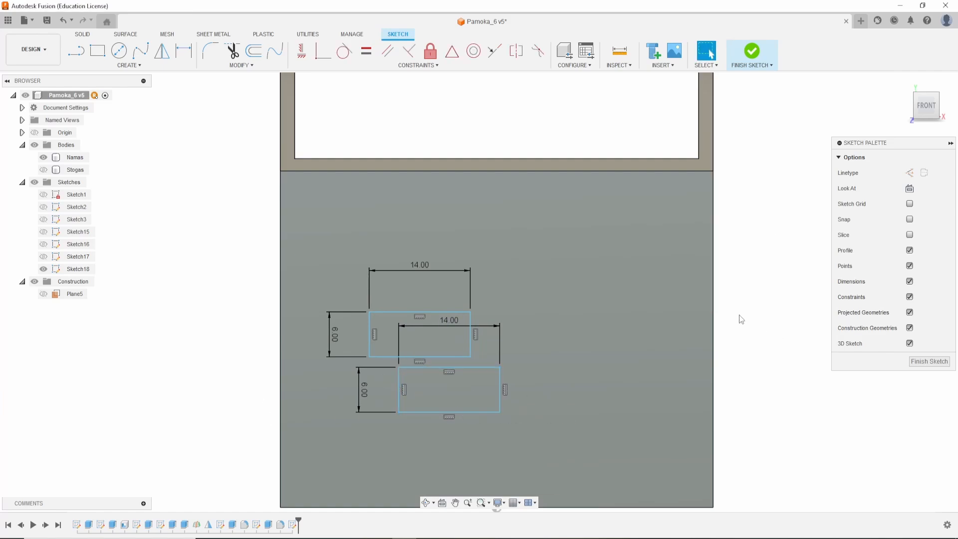
Dimension the vertical gap between the upper rectangle's bottom edge and the lower rectangle's top edge to 1 mm.
{"action": "left_click", "coordinate": [184, 50]}
{"action": "left_click", "coordinate": [449, 357]}
{"action": "left_click", "coordinate": [449, 367]}
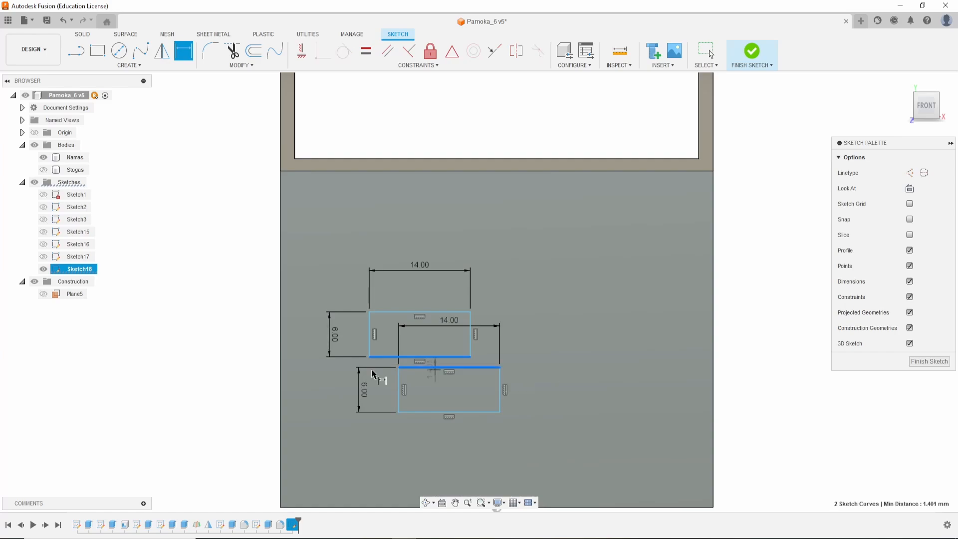
{"action": "left_click", "coordinate": [225, 359]}
{"action": "type", "text": "1"}
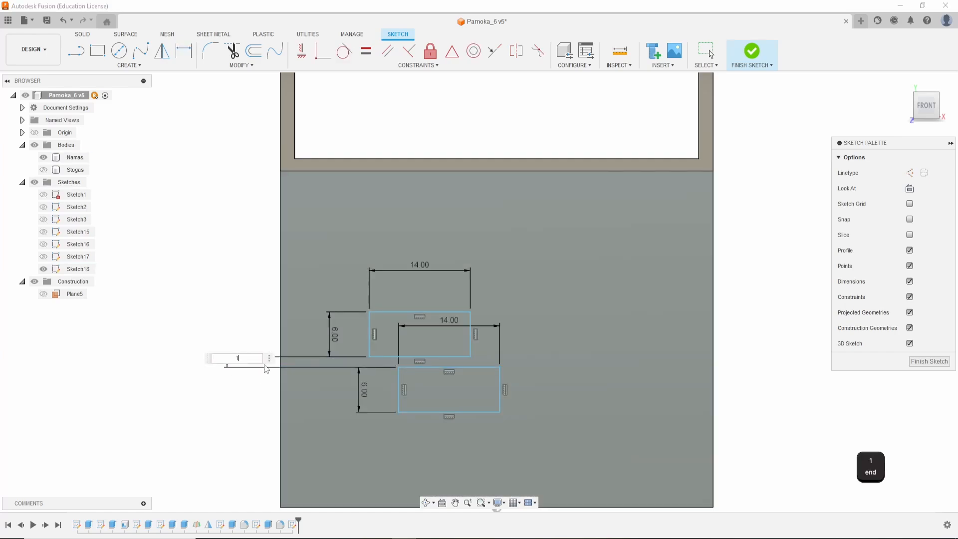
{"action": "key", "text": "Return"}
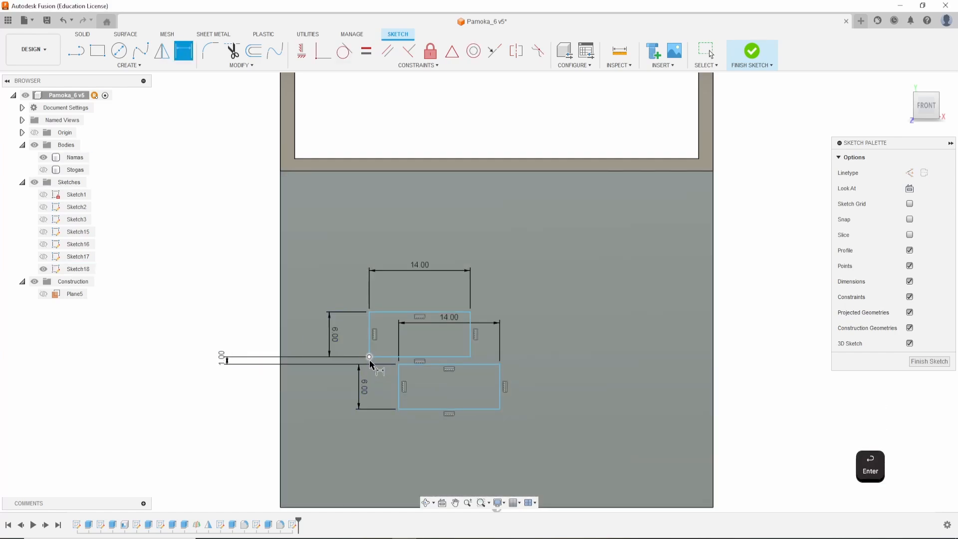
Dimension the horizontal offset between the lower-left corners of the two rectangles to 7 mm.
{"action": "left_click", "coordinate": [369, 356]}
{"action": "left_click", "coordinate": [399, 408]}
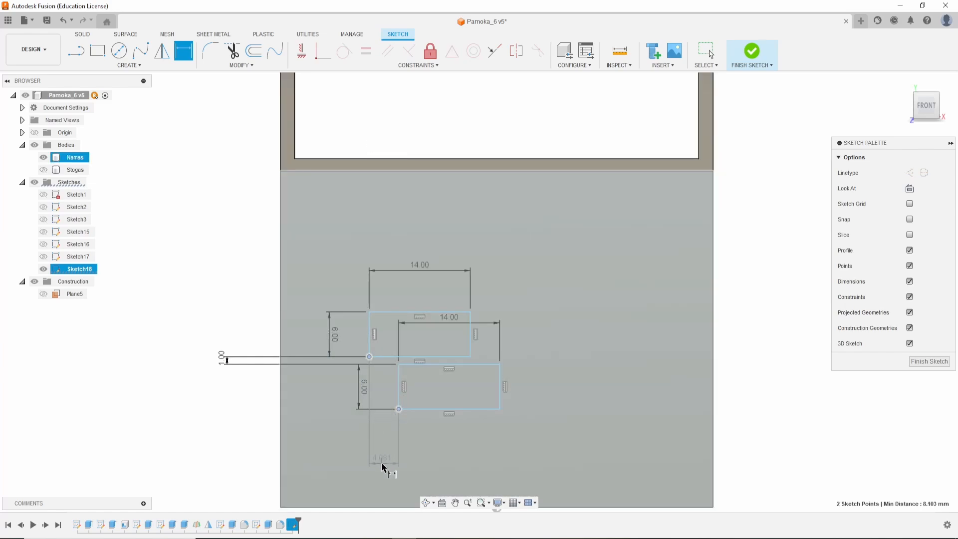
{"action": "left_click", "coordinate": [381, 462]}
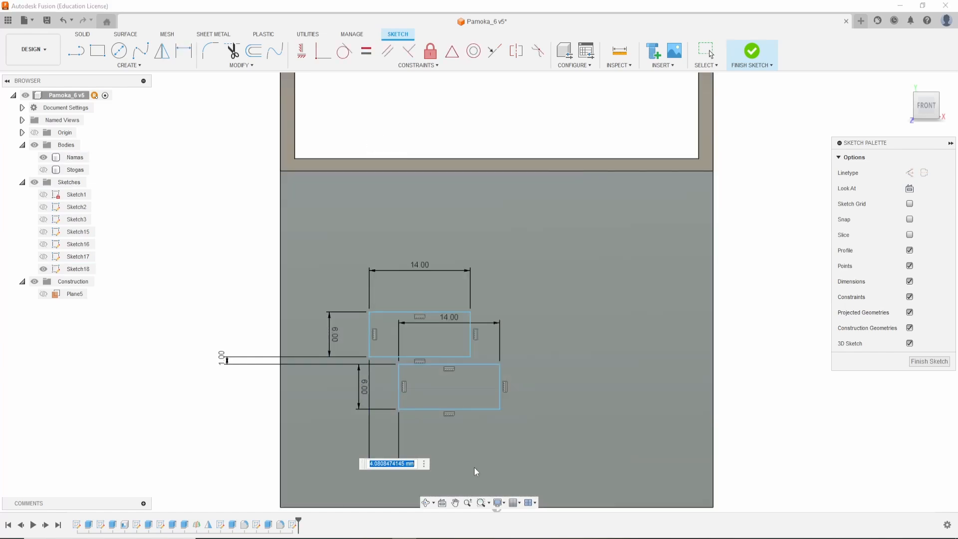
{"action": "type", "text": "7"}
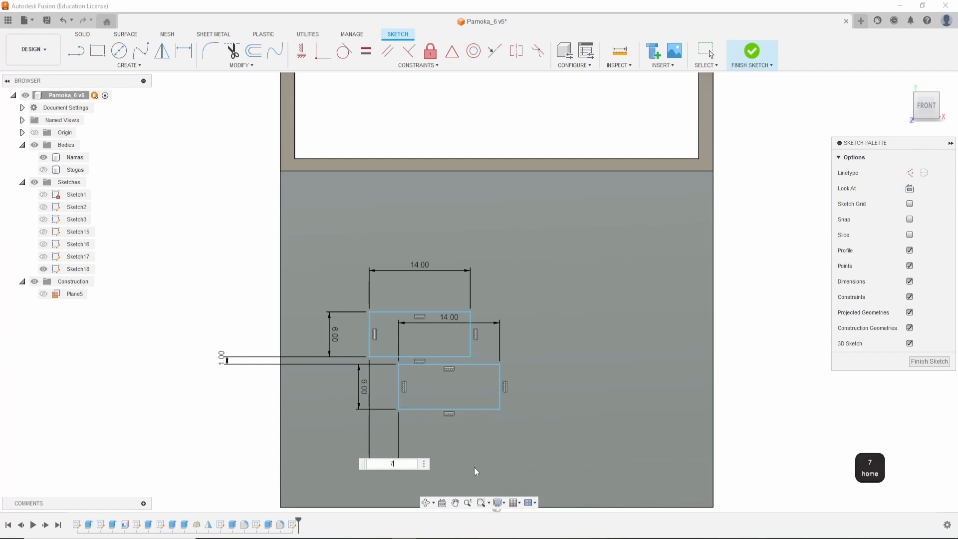
{"action": "key", "text": "Return"}
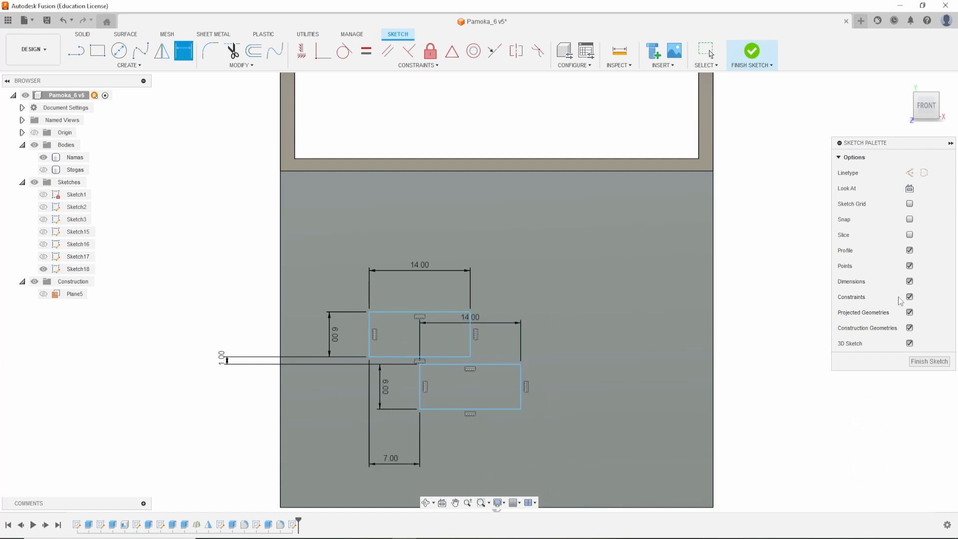
Leave the dimension command and hide the sketch dimensions.
{"action": "left_click", "coordinate": [910, 281]}
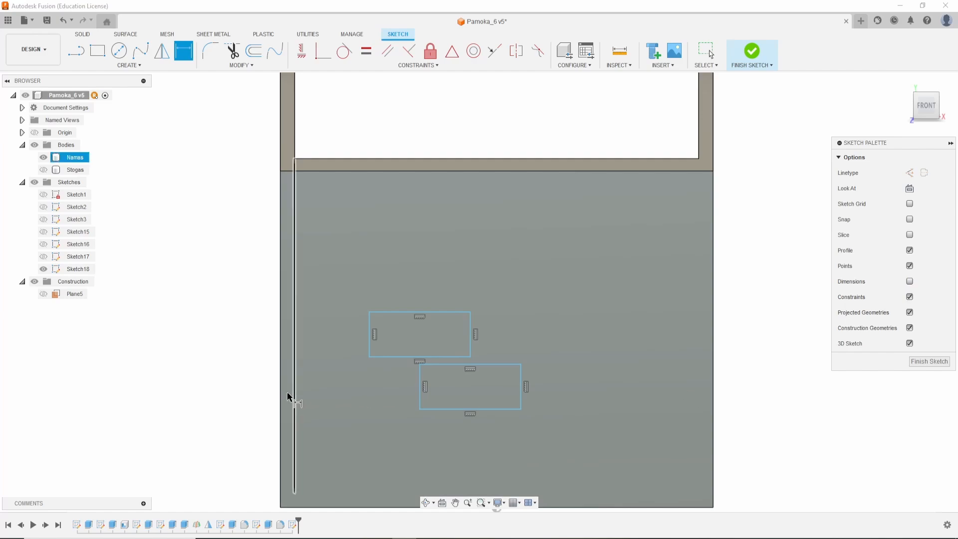
{"action": "key", "text": "Escape"}
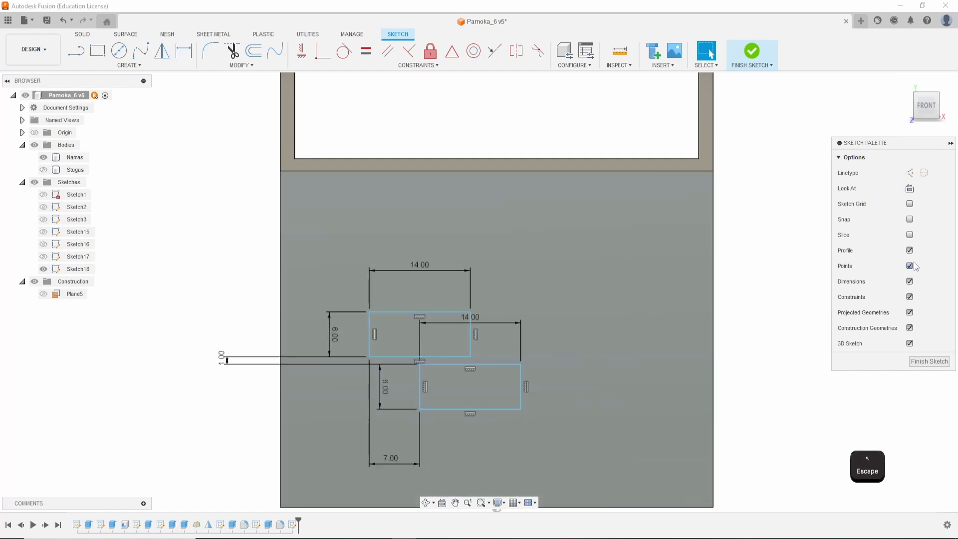
{"action": "left_click", "coordinate": [910, 281]}
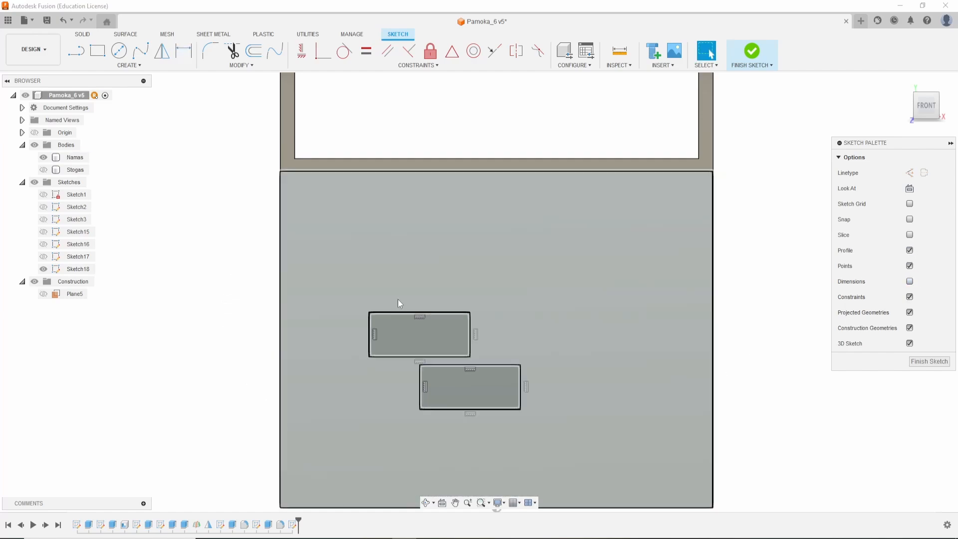
Start a rectangular sketch pattern of both brick rectangles with Spacing distribution and a symmetric first direction.
{"action": "mouse_move", "coordinate": [251, 283]}
{"action": "left_mouse_down"}
{"action": "mouse_move", "coordinate": [426, 344]}
{"action": "mouse_move", "coordinate": [568, 446]}
{"action": "left_mouse_up"}
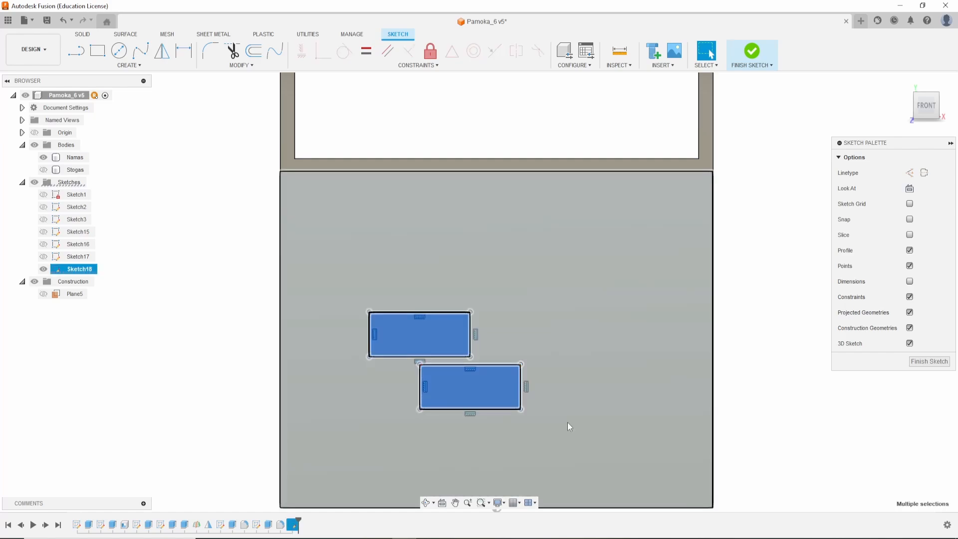
{"action": "left_click", "coordinate": [128, 65]}
{"action": "left_click", "coordinate": [101, 211]}
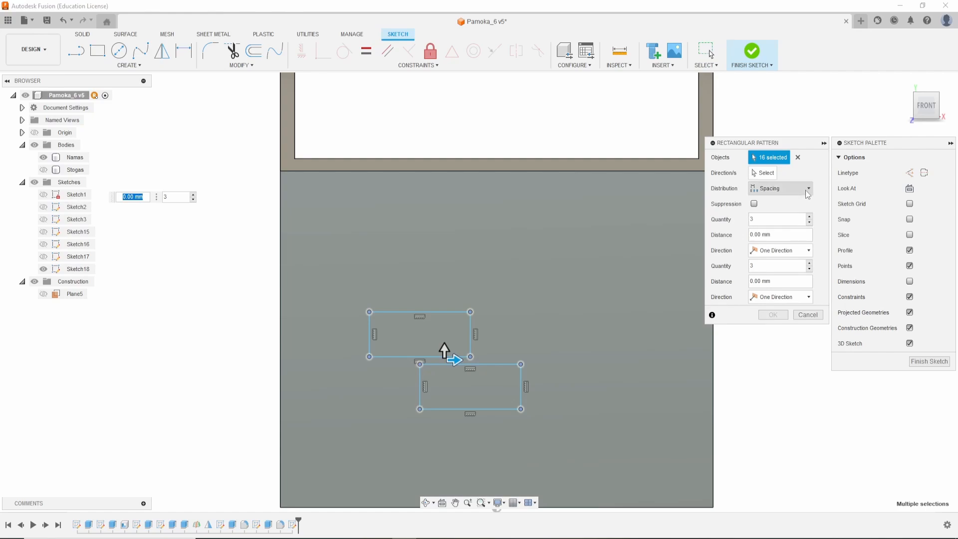
{"action": "left_click", "coordinate": [812, 190]}
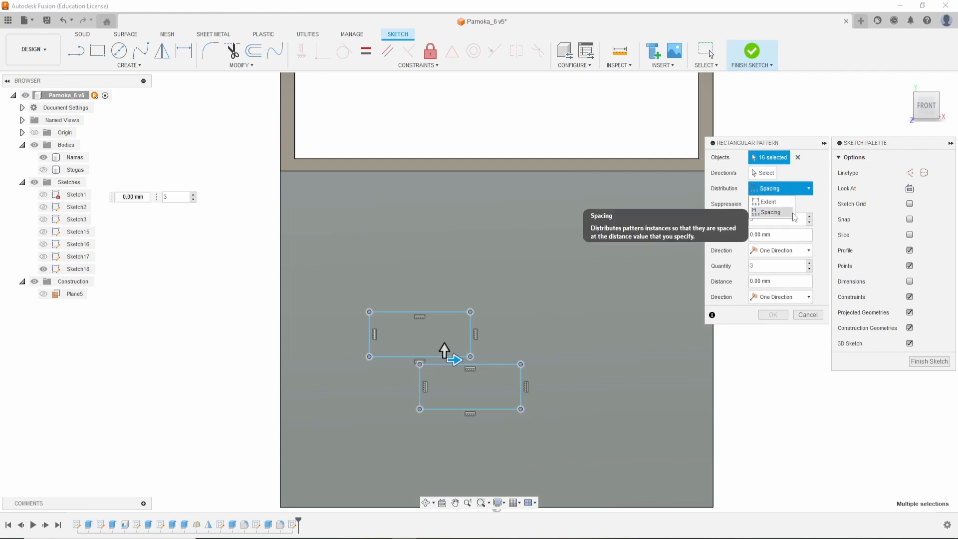
{"action": "left_click", "coordinate": [789, 218]}
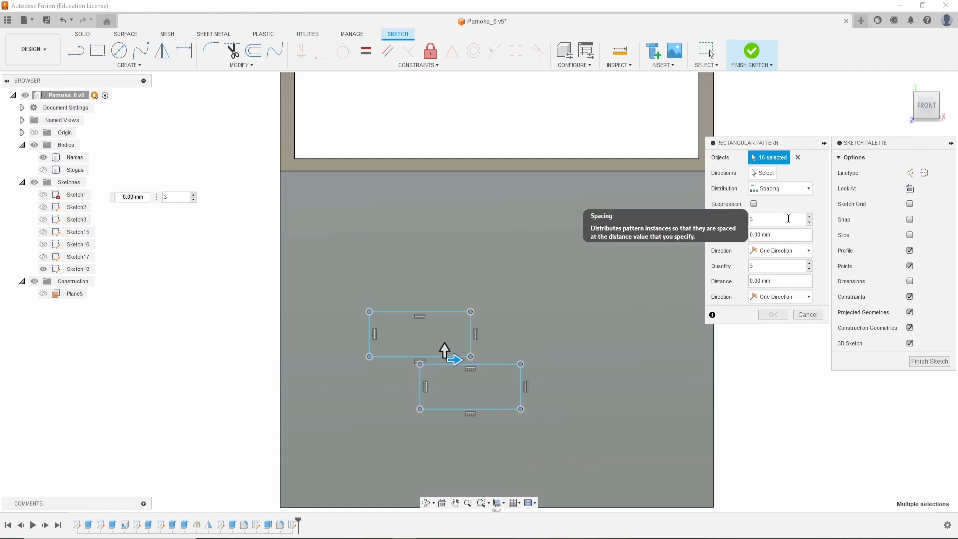
{"action": "left_click", "coordinate": [787, 251]}
{"action": "left_click", "coordinate": [787, 274]}
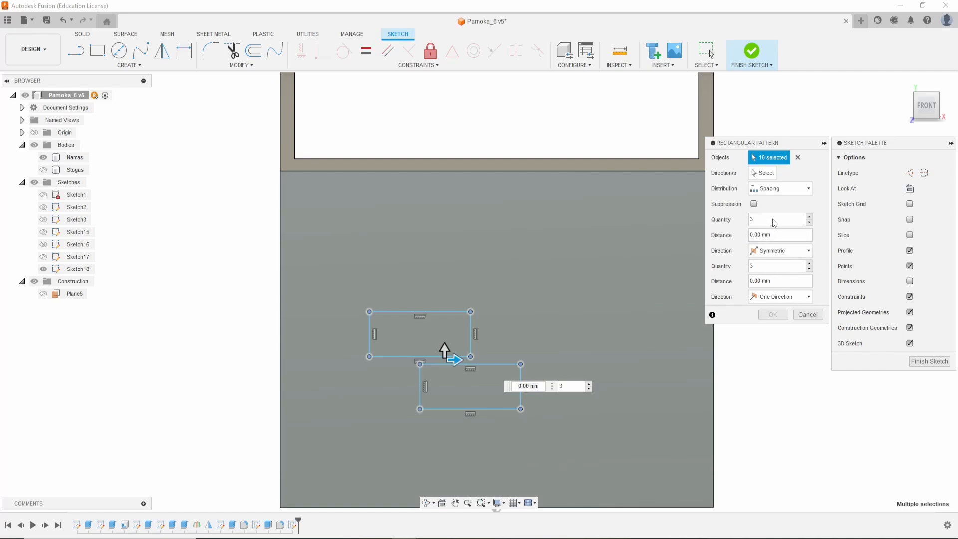
Set the pattern's horizontal spacing to 15 mm and its quantity to 6.
{"action": "left_click", "coordinate": [782, 235]}
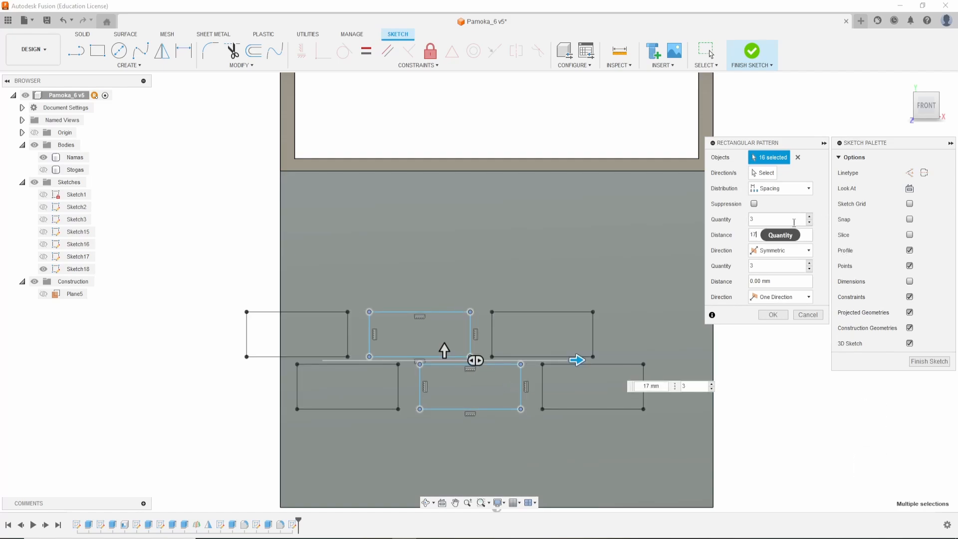
{"action": "key", "text": "BackSpace"}
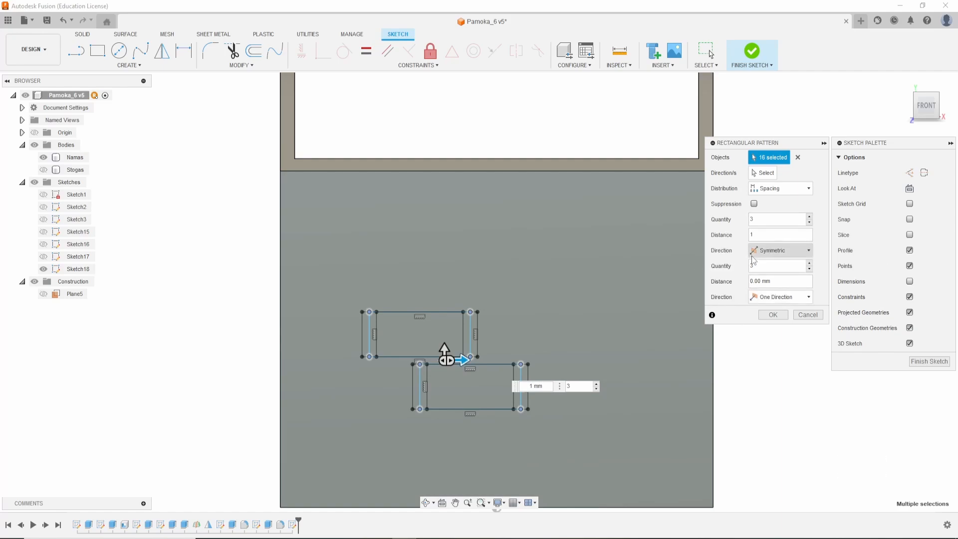
{"action": "type", "text": "5"}
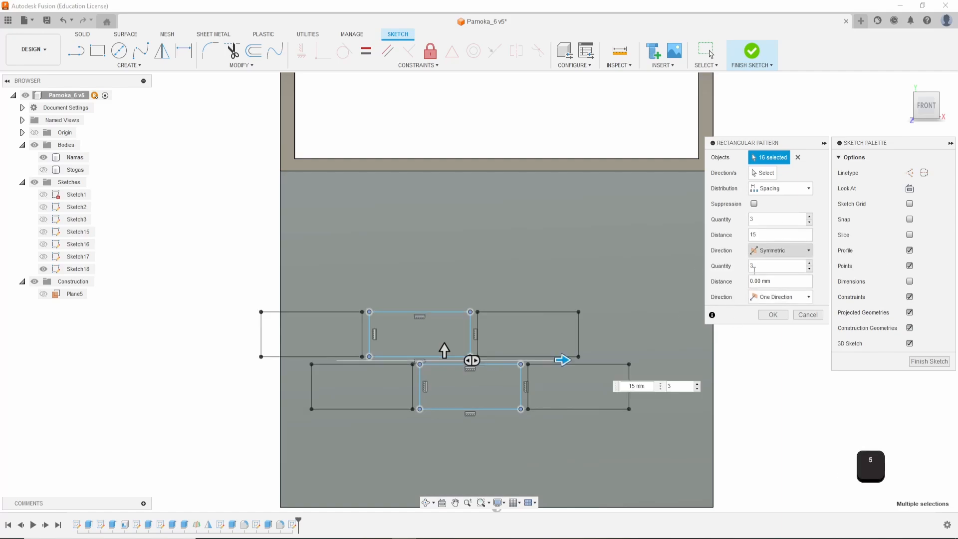
{"action": "left_click", "coordinate": [810, 218]}
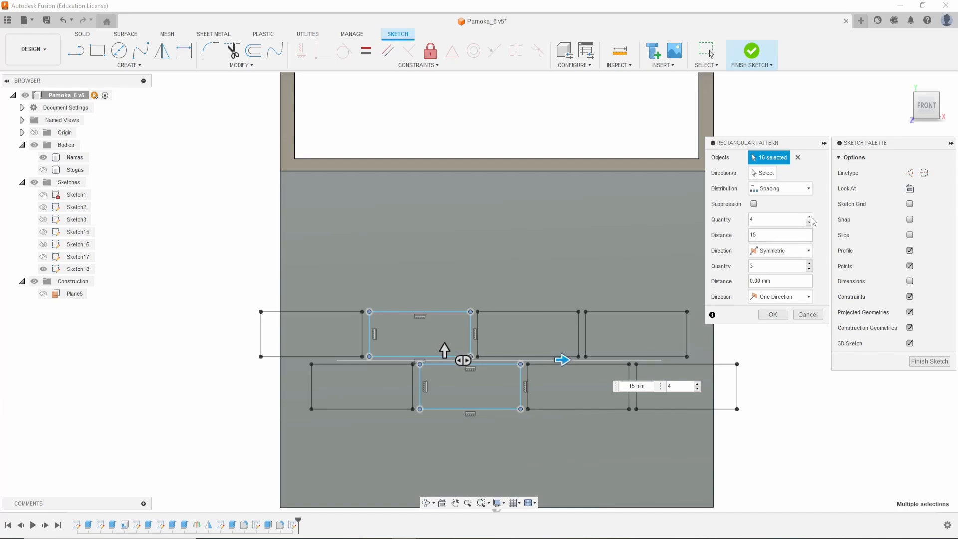
{"action": "left_click", "coordinate": [810, 217]}
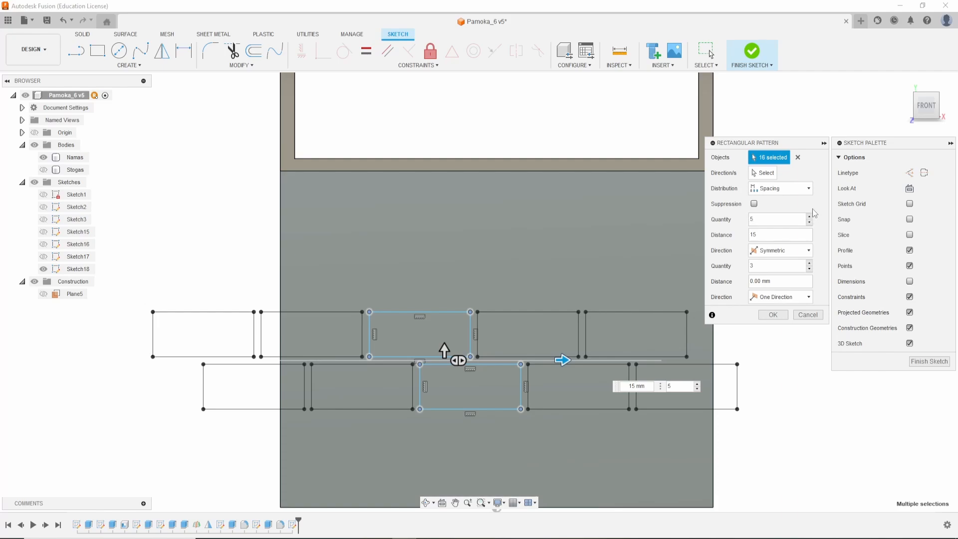
{"action": "left_click", "coordinate": [809, 216]}
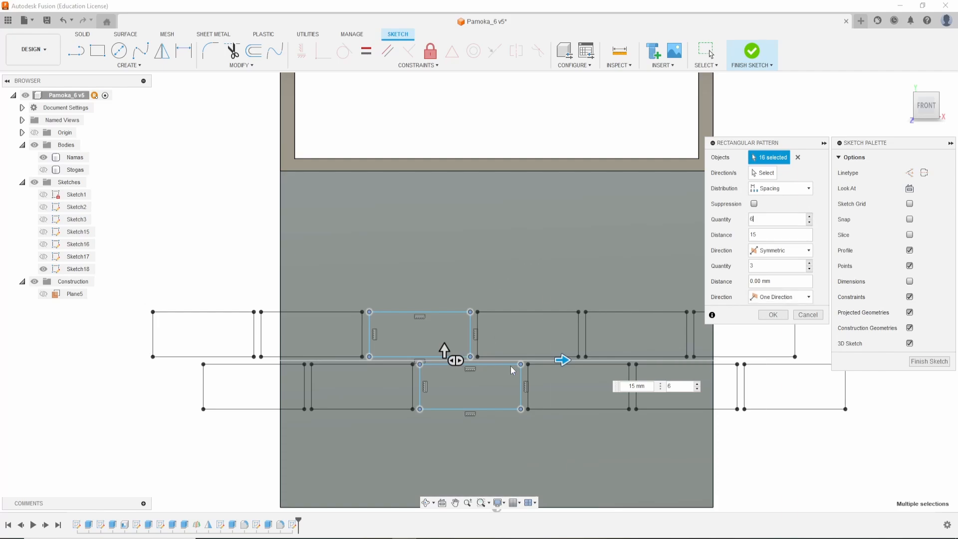
Make the pattern's vertical direction symmetric with 14 mm spacing and a quantity of 4, and create the pattern.
{"action": "left_click", "coordinate": [801, 298]}
{"action": "left_click", "coordinate": [793, 320]}
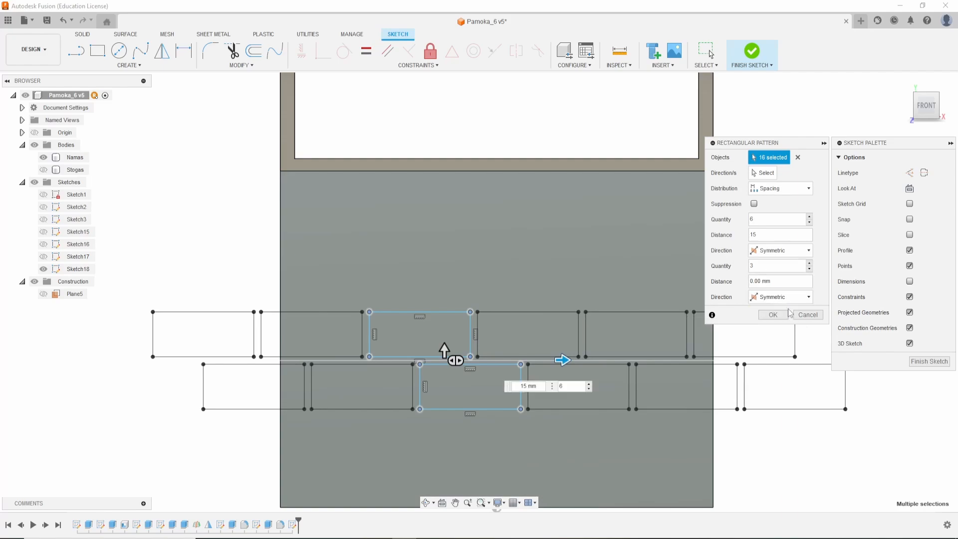
{"action": "double_click", "coordinate": [787, 282]}
{"action": "type", "text": "7"}
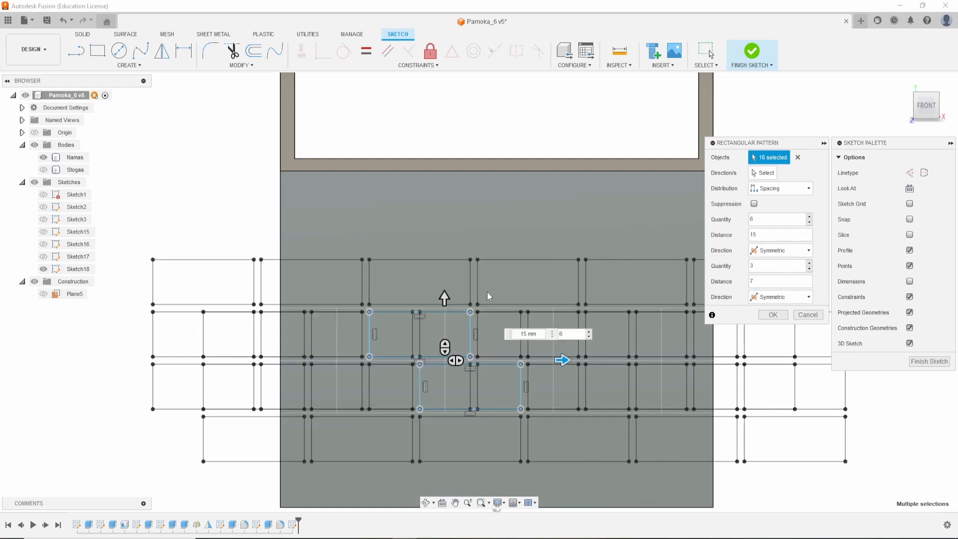
{"action": "left_click_drag", "start_coordinate": [445, 297], "coordinate": [456, 243]}
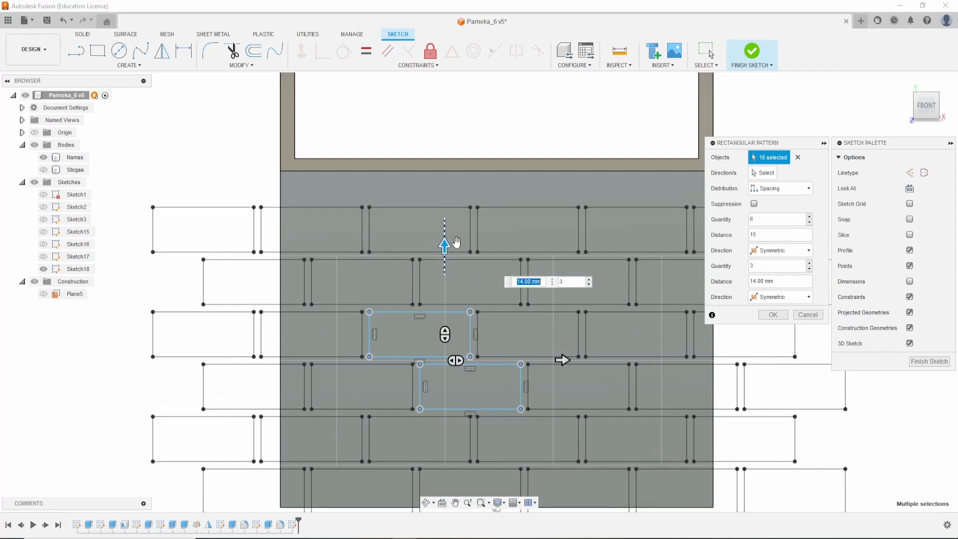
{"action": "left_click", "coordinate": [810, 264]}
{"action": "scroll", "coordinate": [633, 379], "scroll_direction": "down", "scroll_amount": 3}
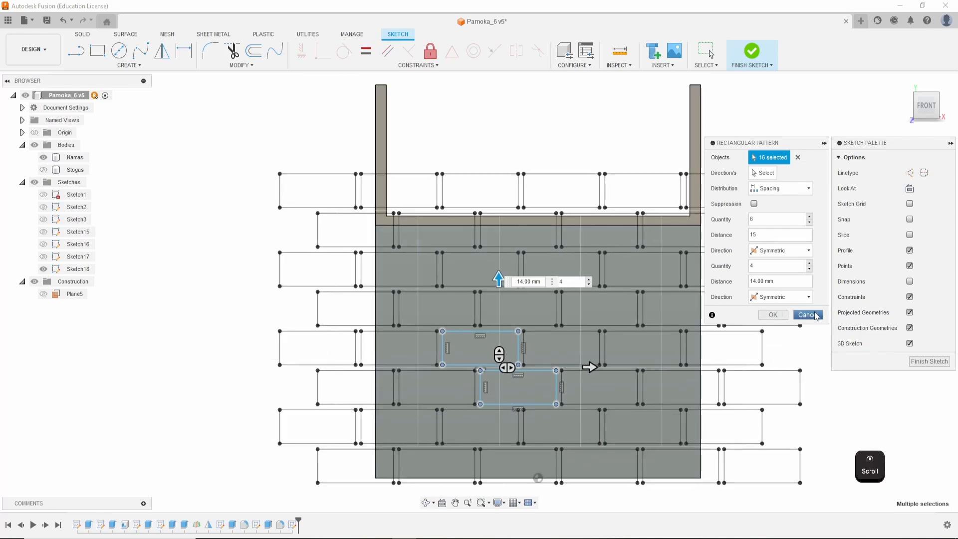
{"action": "left_click", "coordinate": [774, 315]}
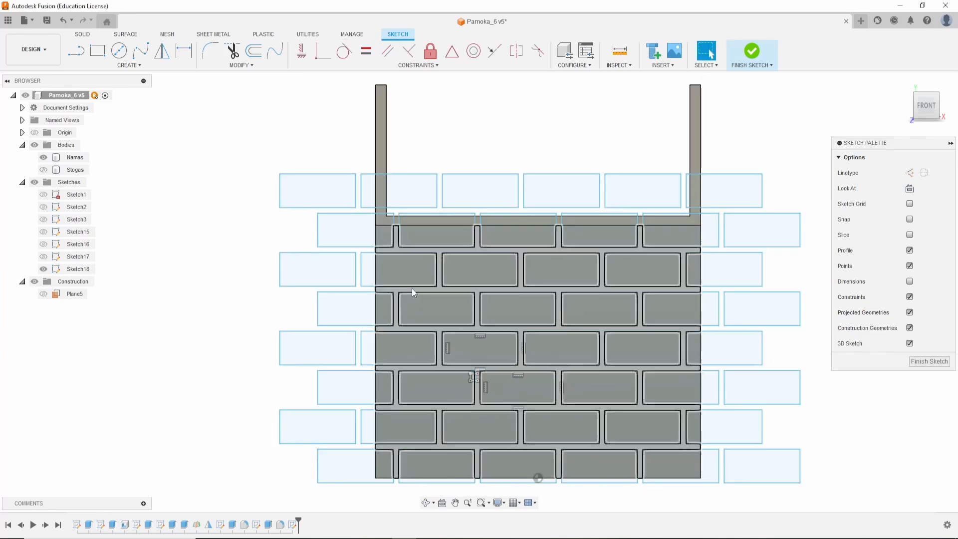
Delete the surplus brick lines beyond both sides of the wall, plus the complete top and bottom brick rows.
{"action": "left_click_drag", "start_coordinate": [255, 135], "coordinate": [368, 506]}
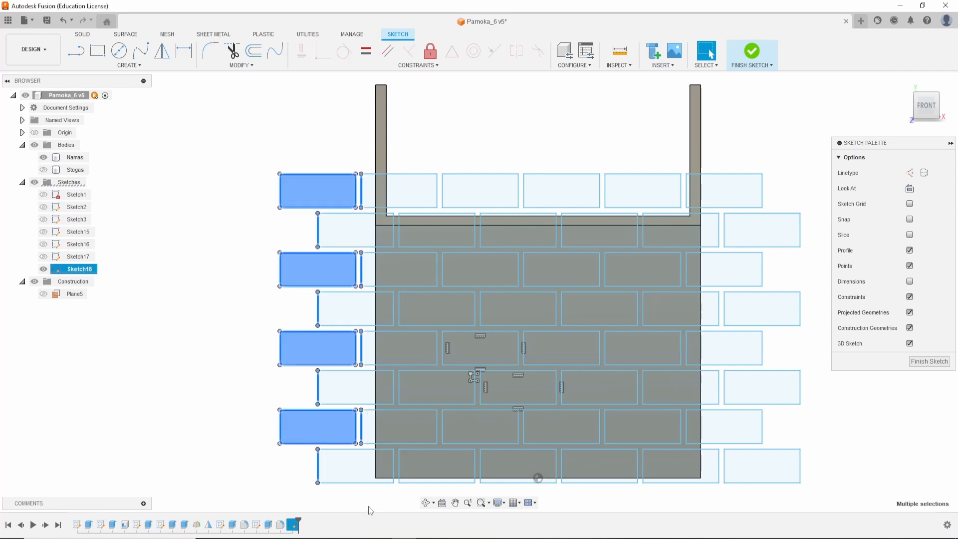
{"action": "key", "text": "Delete"}
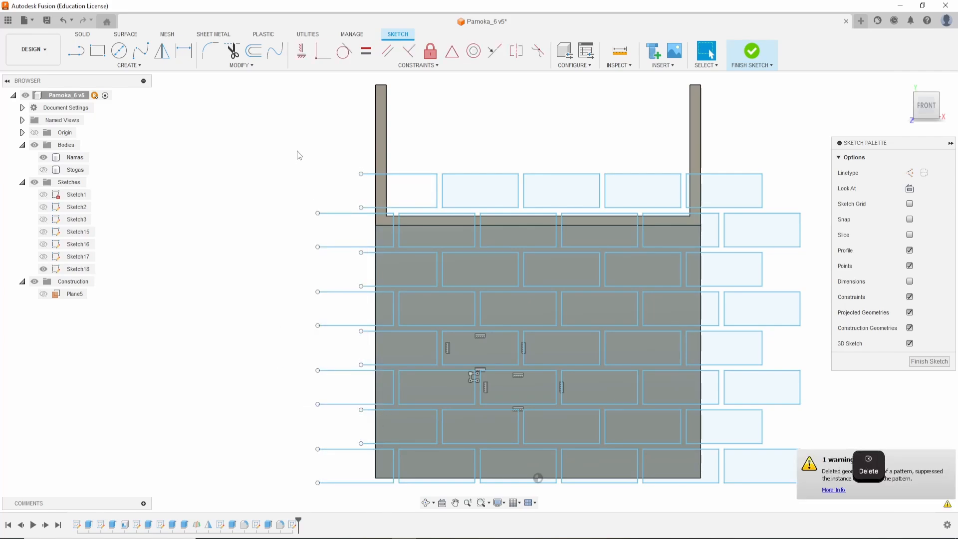
{"action": "left_click_drag", "start_coordinate": [297, 152], "coordinate": [805, 220]}
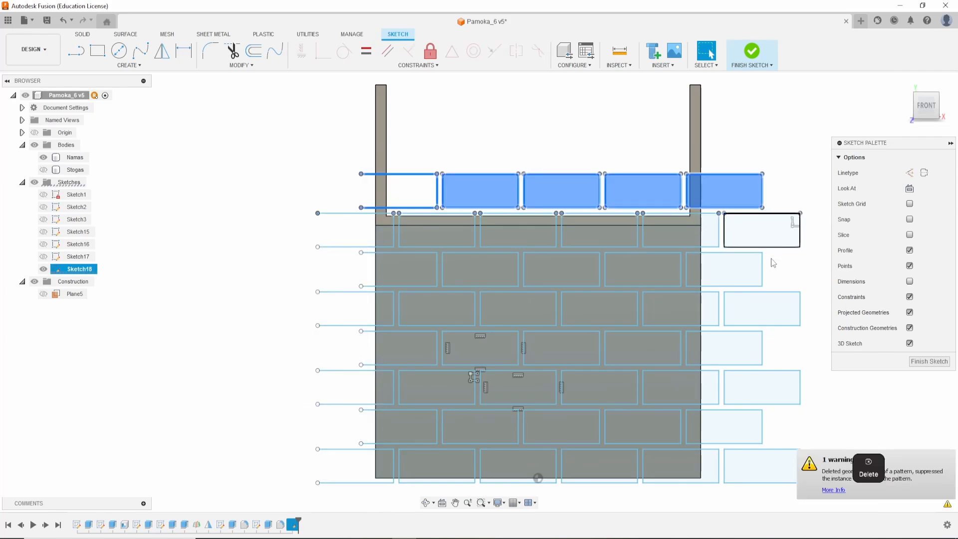
{"action": "key", "text": "Delete"}
{"action": "left_click_drag", "start_coordinate": [710, 178], "coordinate": [847, 508]}
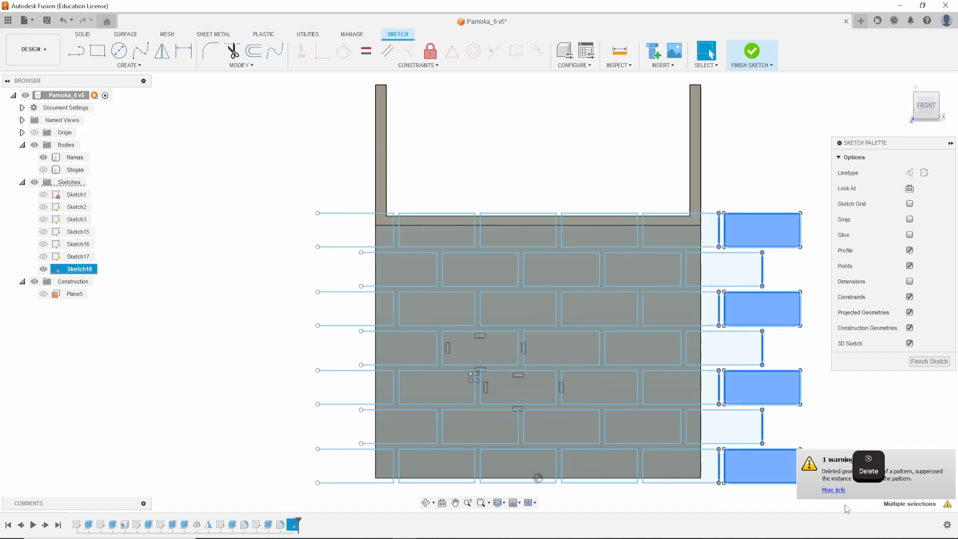
{"action": "key", "text": "Delete"}
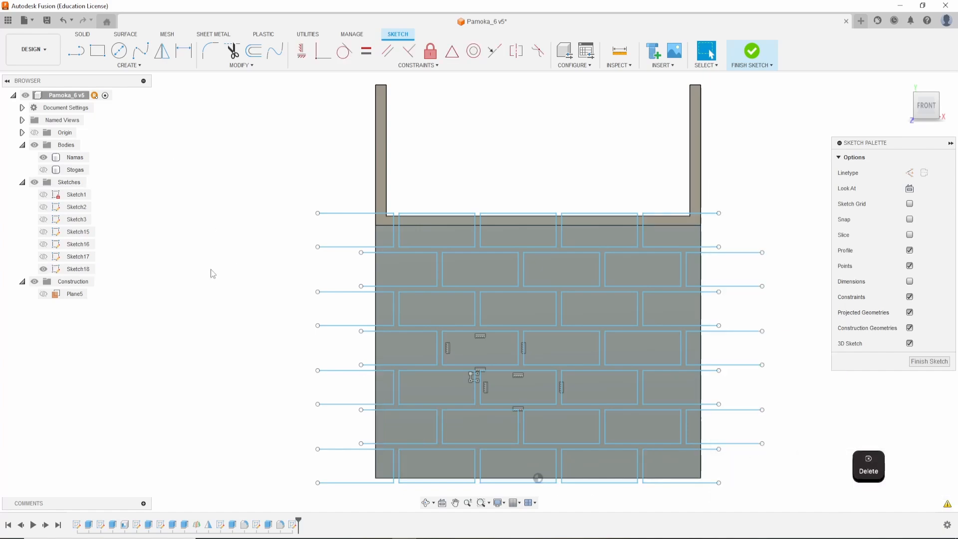
{"action": "left_click_drag", "start_coordinate": [295, 449], "coordinate": [741, 505]}
{"action": "key", "text": "Delete"}
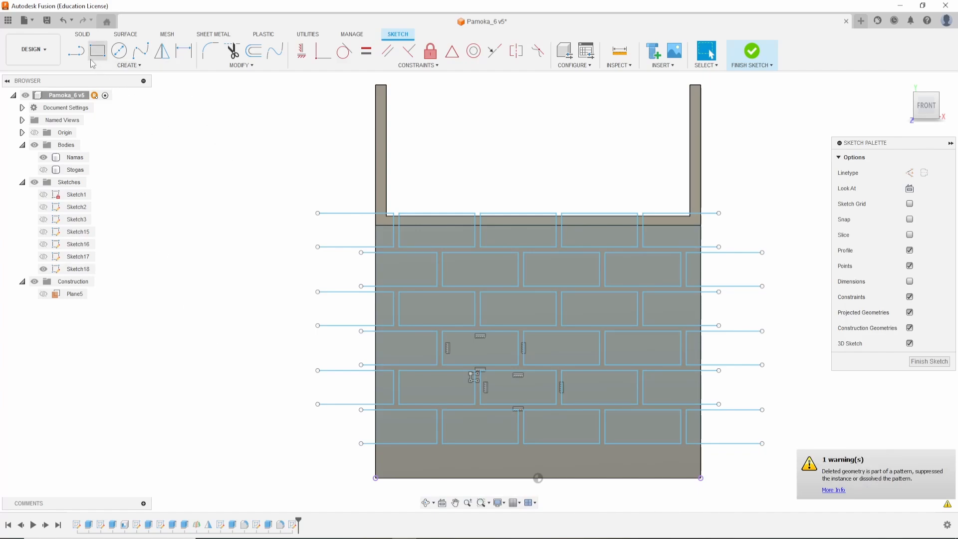
Trim the horizontal brick lines that overhang the wall's left edge.
{"action": "left_click", "coordinate": [233, 50]}
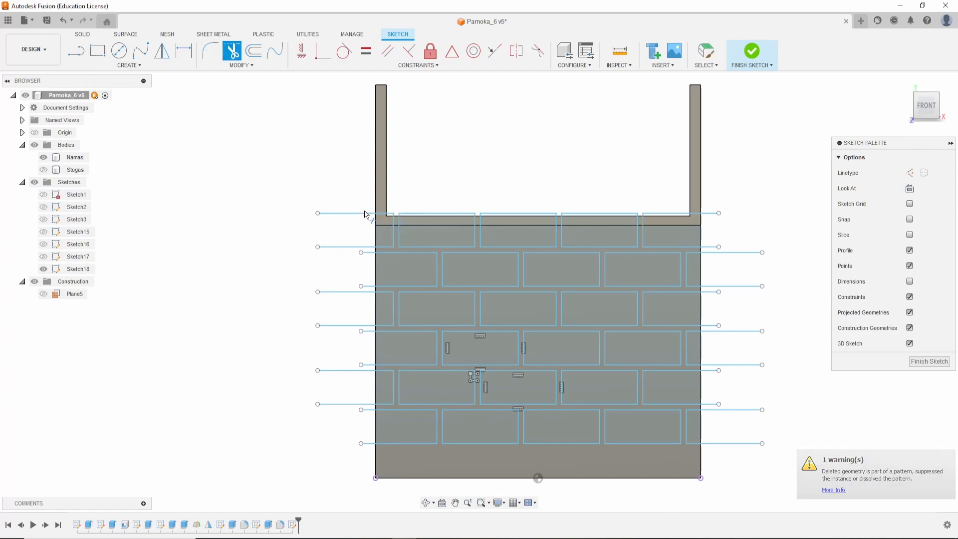
{"action": "left_click", "coordinate": [382, 214]}
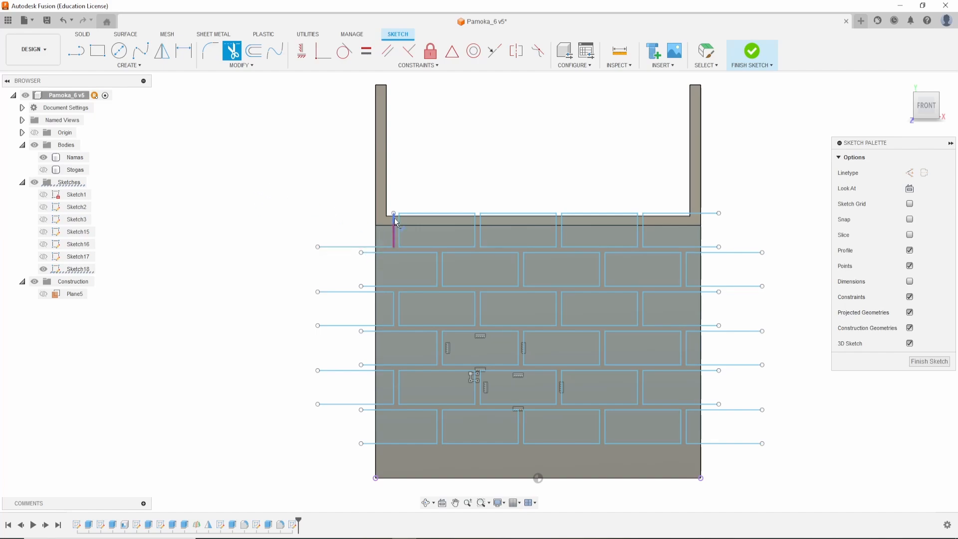
{"action": "left_click", "coordinate": [370, 247]}
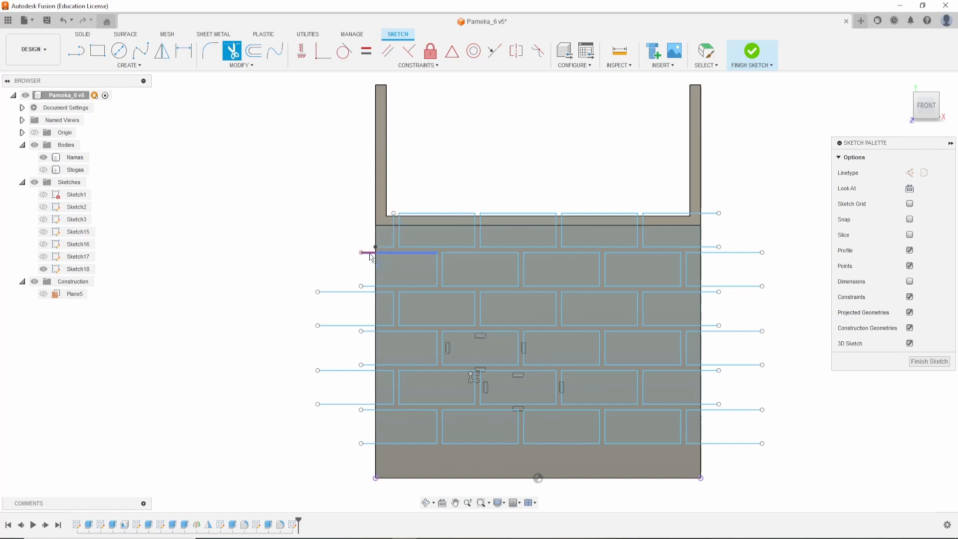
{"action": "left_click", "coordinate": [372, 259]}
{"action": "left_click", "coordinate": [371, 293]}
{"action": "left_click", "coordinate": [370, 327]}
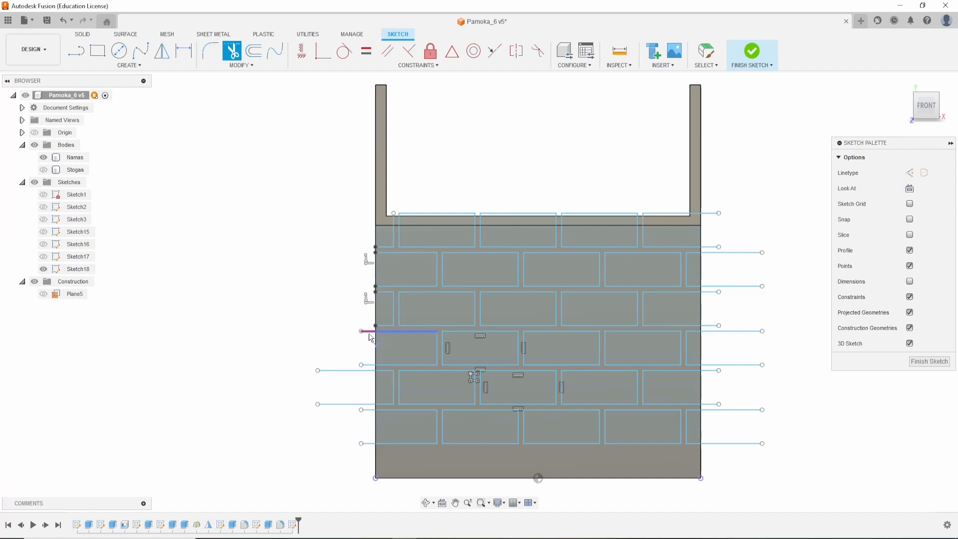
{"action": "left_click", "coordinate": [369, 372]}
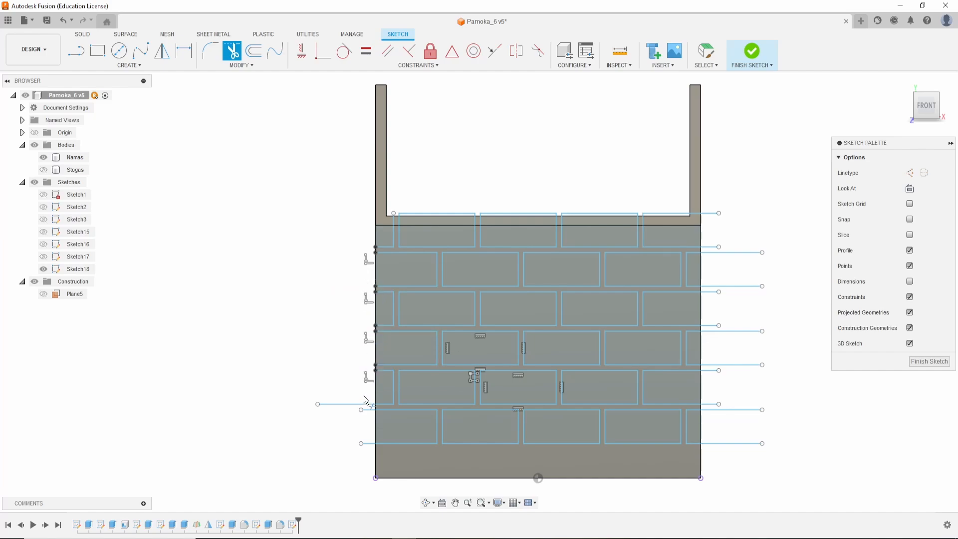
{"action": "left_click", "coordinate": [369, 406]}
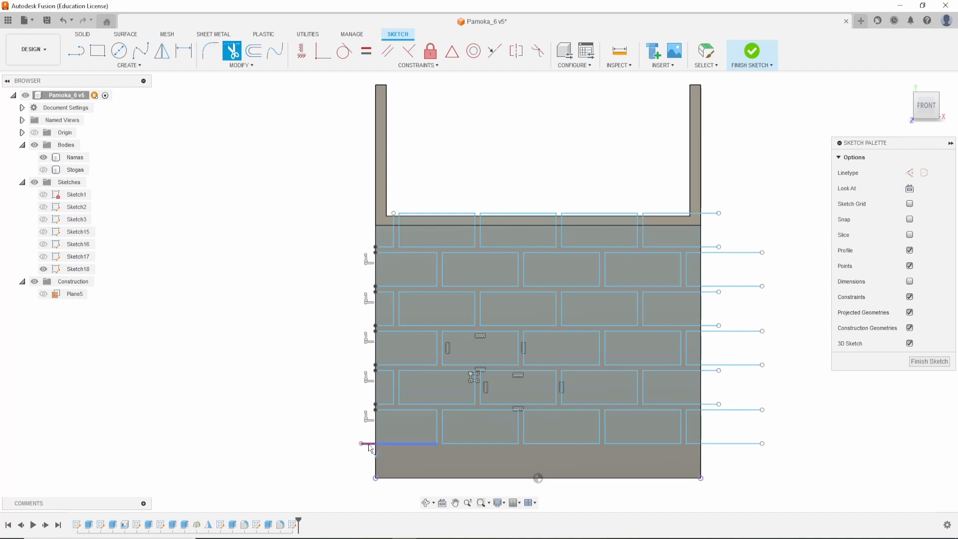
Trim the horizontal brick lines that overhang the wall's right edge, from the lowest row up to the top row's lower line.
{"action": "left_click", "coordinate": [718, 444]}
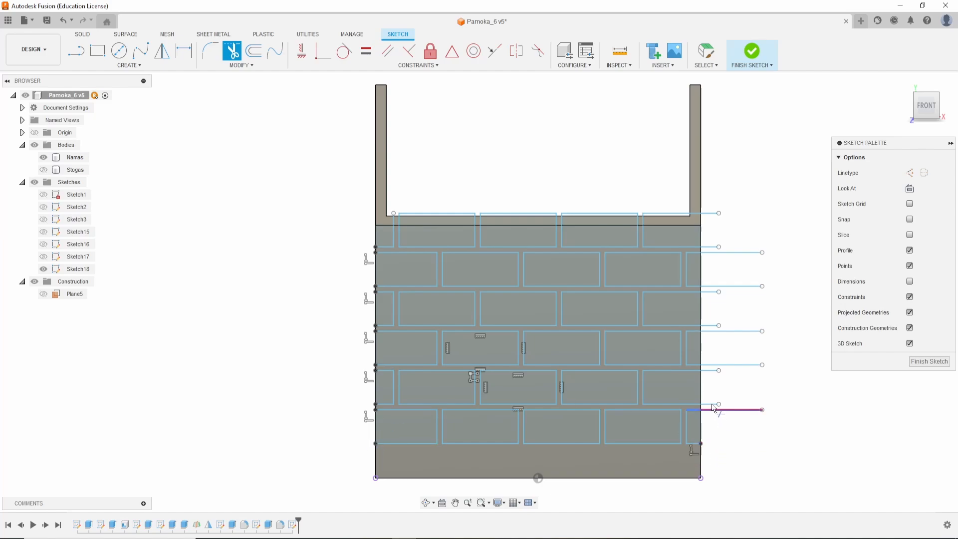
{"action": "left_click", "coordinate": [714, 409]}
{"action": "left_click", "coordinate": [714, 405]}
{"action": "left_click", "coordinate": [717, 371]}
{"action": "left_click", "coordinate": [716, 365]}
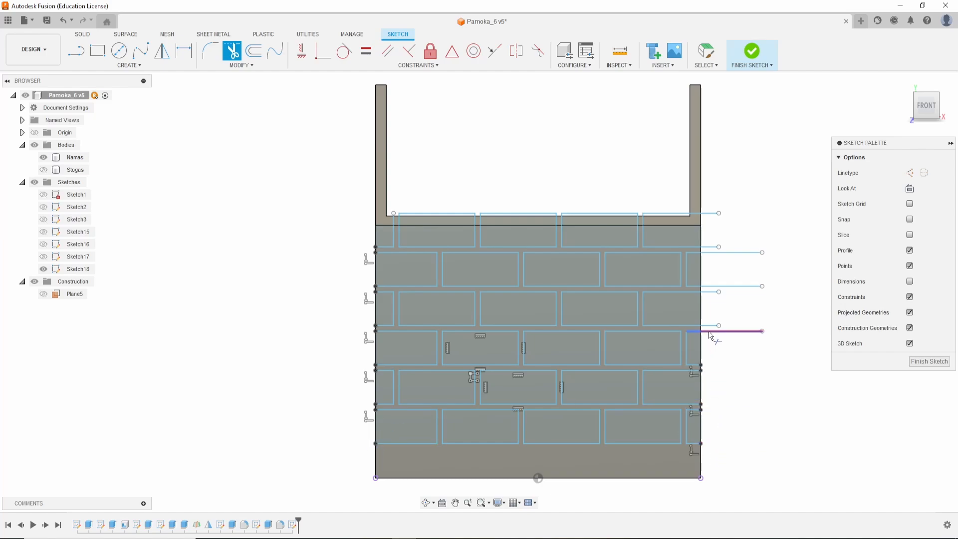
{"action": "left_click", "coordinate": [711, 332]}
{"action": "left_click", "coordinate": [713, 326]}
{"action": "left_click", "coordinate": [712, 292]}
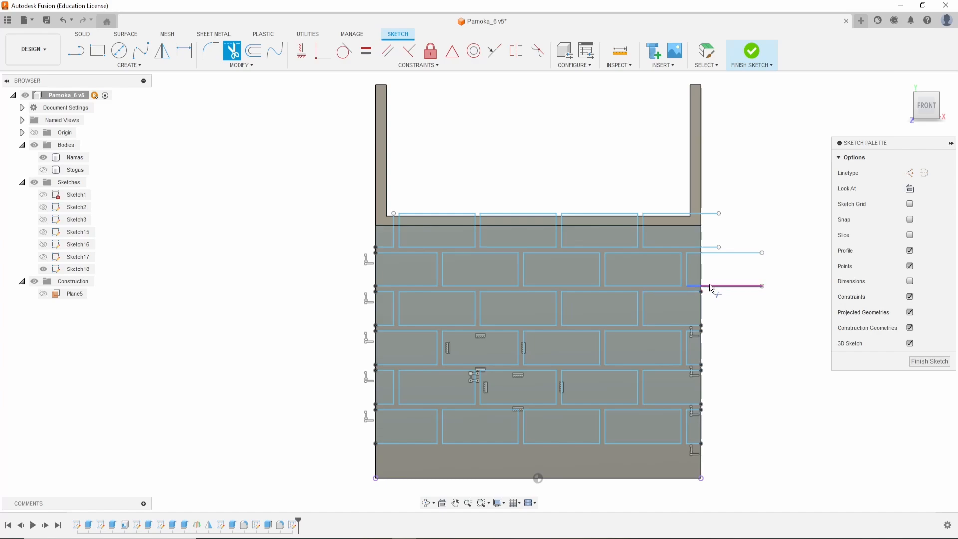
{"action": "left_click", "coordinate": [713, 286]}
{"action": "left_click", "coordinate": [714, 253]}
{"action": "left_click", "coordinate": [714, 247]}
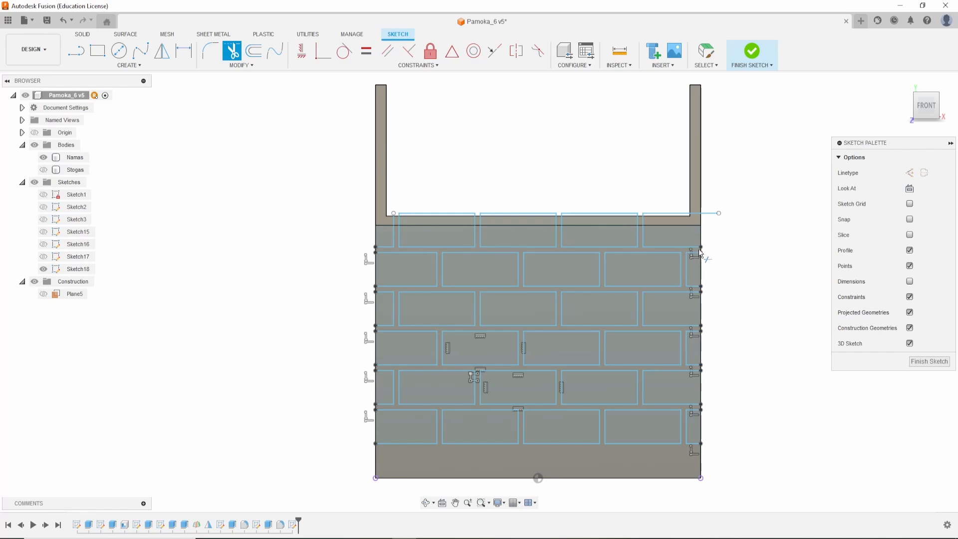
Trim the parts of the top brick row that extend above the wall face's upper edge.
{"action": "scroll", "coordinate": [708, 244], "scroll_direction": "up", "scroll_amount": 3}
{"action": "left_click", "coordinate": [713, 204]}
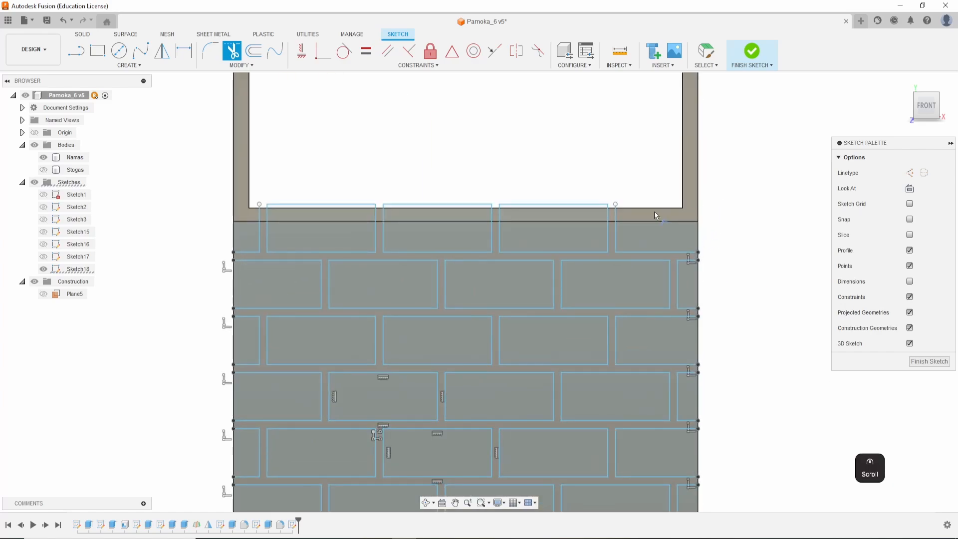
{"action": "left_click", "coordinate": [600, 204]}
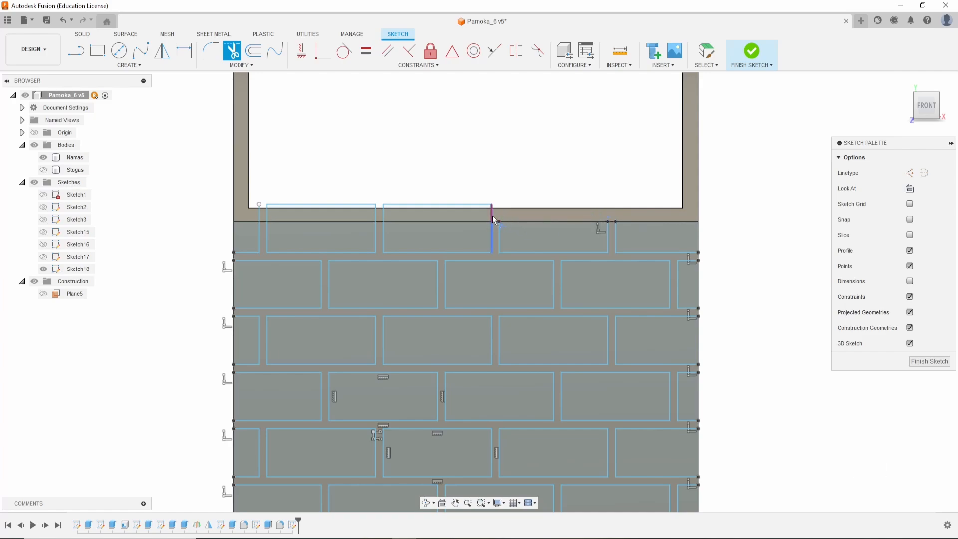
{"action": "left_click", "coordinate": [493, 215]}
{"action": "left_click", "coordinate": [429, 204]}
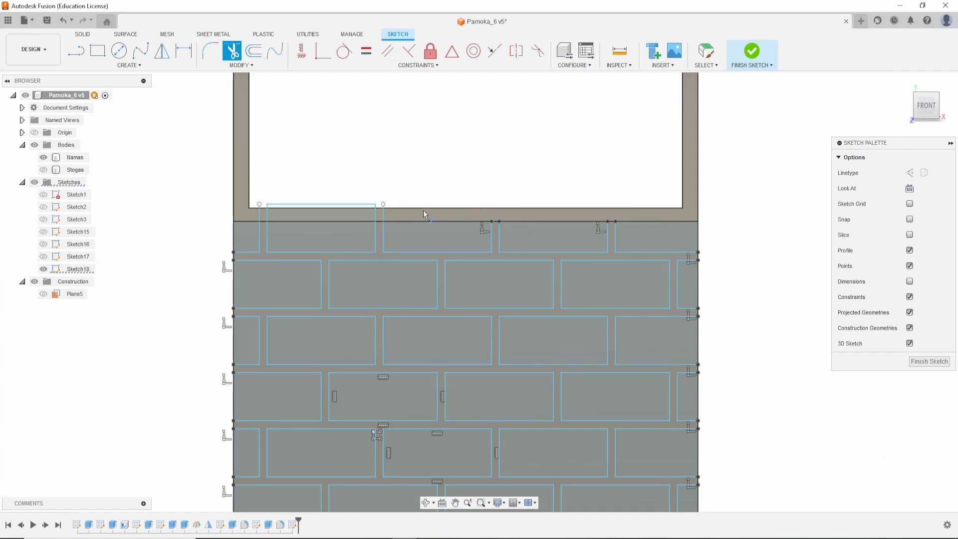
{"action": "left_click", "coordinate": [383, 213]}
{"action": "left_click", "coordinate": [363, 205]}
{"action": "left_click", "coordinate": [261, 214]}
{"action": "scroll", "coordinate": [619, 364], "scroll_direction": "down", "scroll_amount": 5}
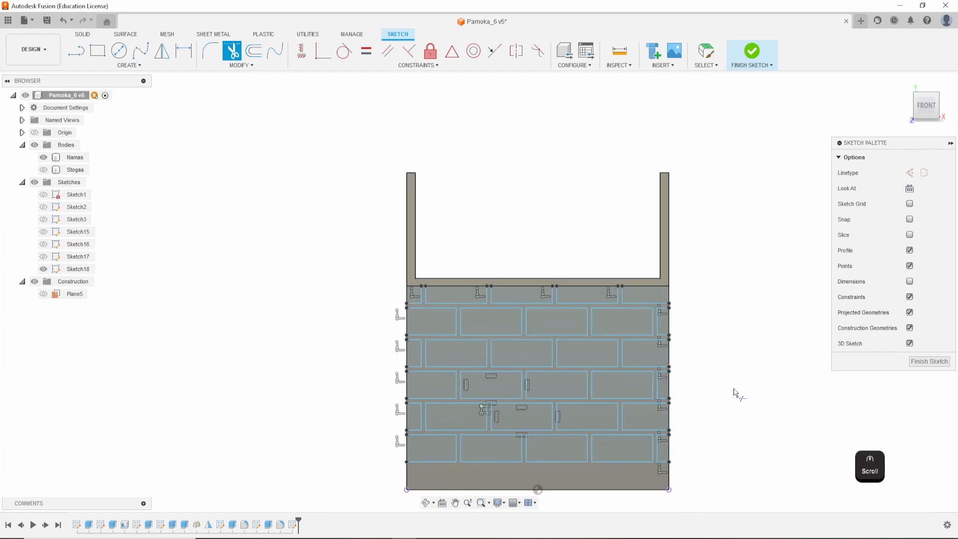
{"action": "key", "text": "Escape"}
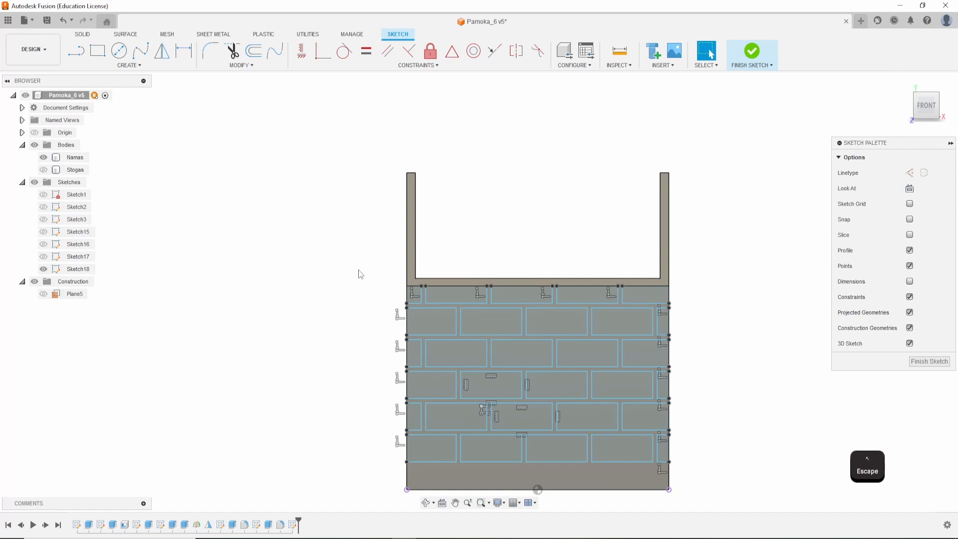
Extrude all brick profiles on the wall by 0.6 mm with the Join operation.
{"action": "mouse_move", "coordinate": [351, 265]}
{"action": "left_mouse_down"}
{"action": "mouse_move", "coordinate": [710, 455]}
{"action": "mouse_move", "coordinate": [715, 483]}
{"action": "mouse_move", "coordinate": [712, 475]}
{"action": "left_mouse_up"}
{"action": "key", "text": "e"}
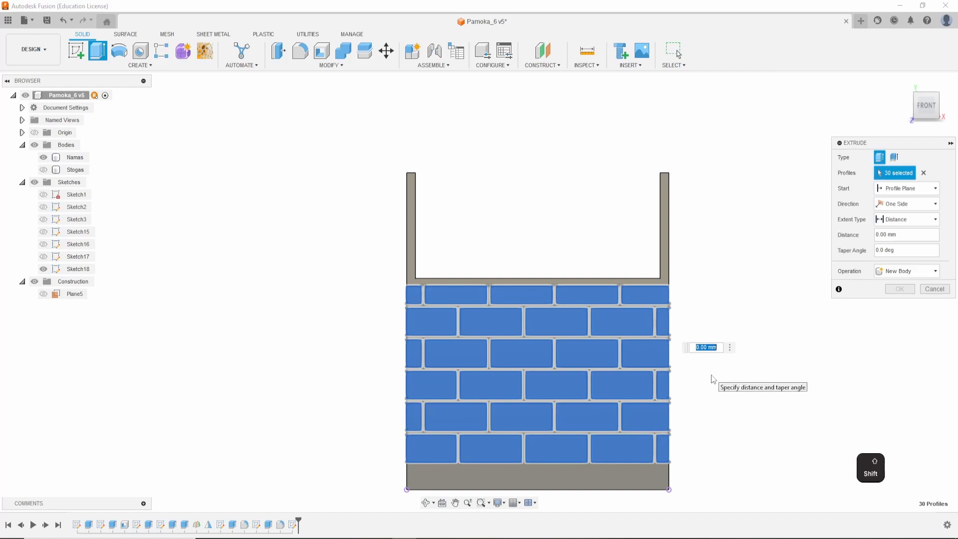
{"action": "scroll", "coordinate": [700, 382], "scroll_direction": "up", "scroll_amount": 3}
{"action": "left_click", "coordinate": [455, 503]}
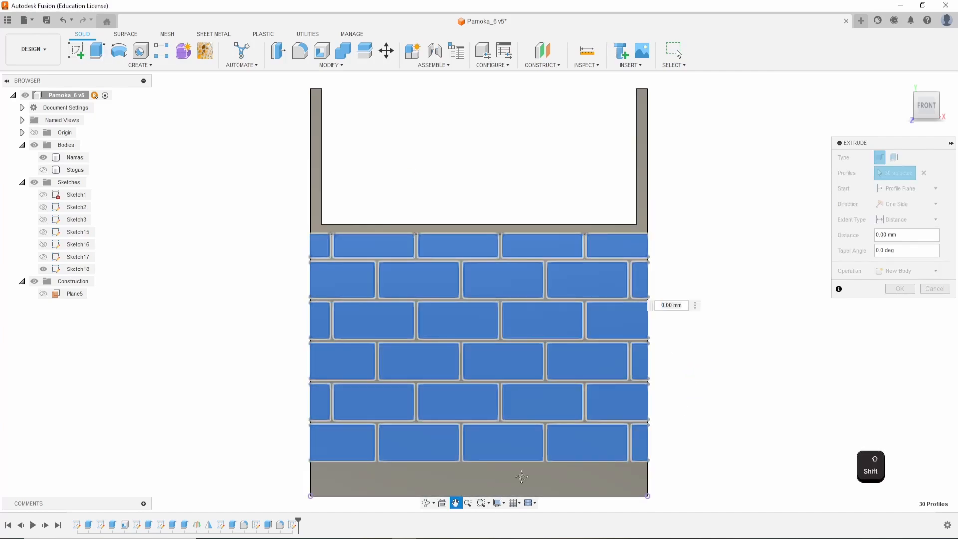
{"action": "middle_click_drag", "start_coordinate": [694, 391], "coordinate": [676, 409], "text": "shift"}
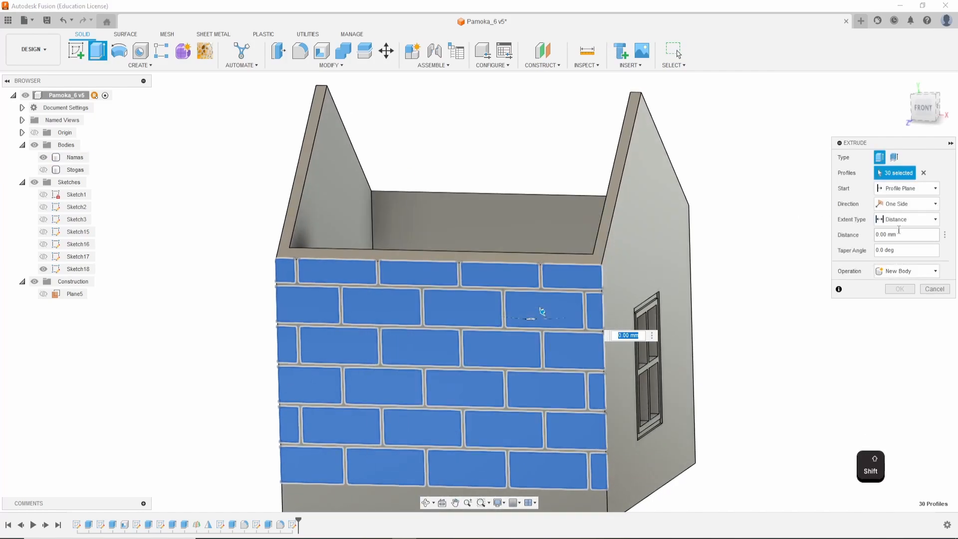
{"action": "type", "text": "0,6"}
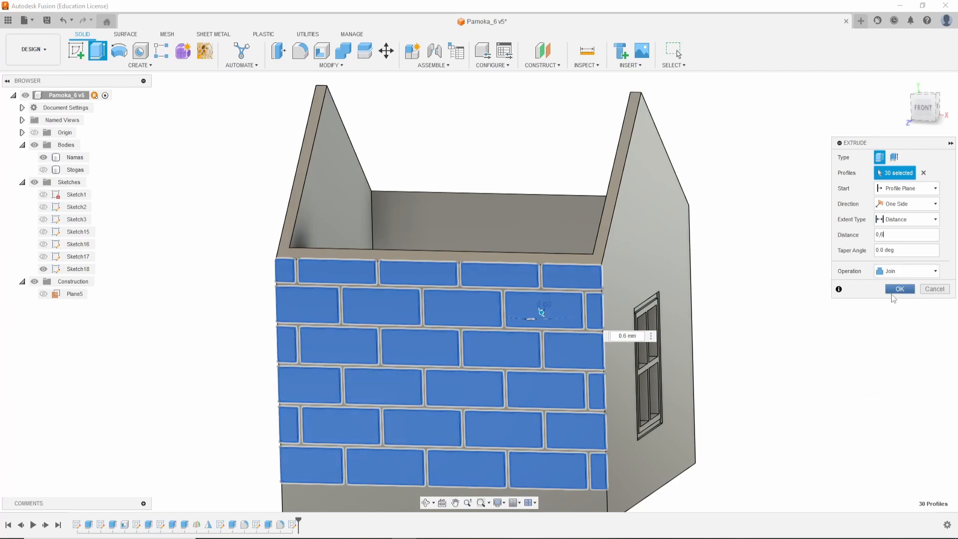
{"action": "left_click", "coordinate": [898, 289]}
Show the roof body Stogas and save the design.
{"action": "scroll", "coordinate": [759, 405], "scroll_direction": "down", "scroll_amount": 2}
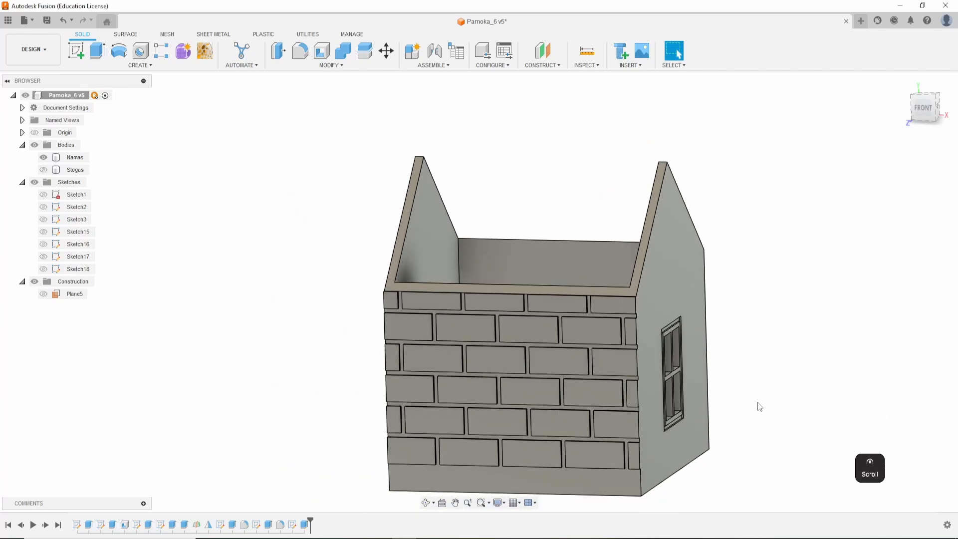
{"action": "middle_click_drag", "start_coordinate": [780, 396], "coordinate": [787, 421], "text": "shift"}
{"action": "scroll", "coordinate": [783, 405], "scroll_direction": "down", "scroll_amount": 3}
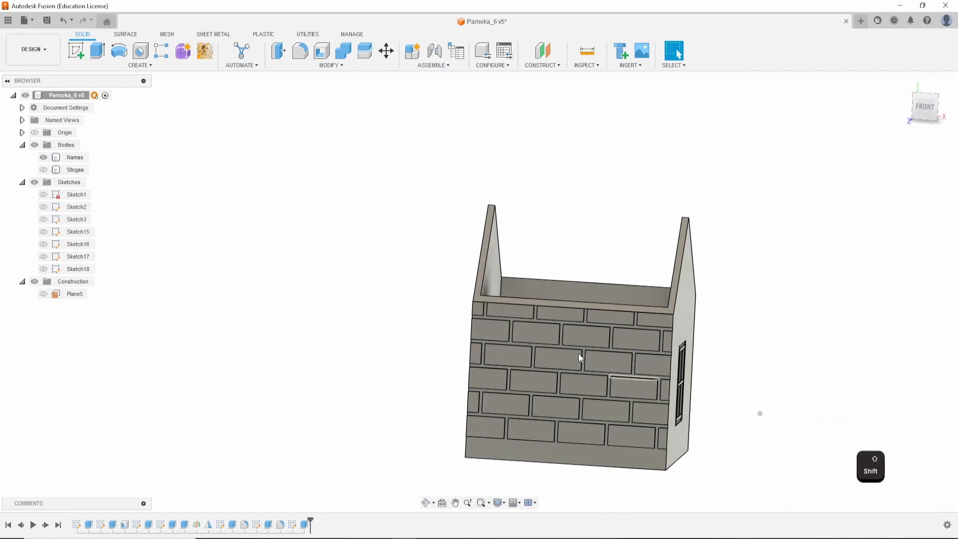
{"action": "left_click", "coordinate": [44, 170]}
{"action": "scroll", "coordinate": [322, 300], "scroll_direction": "down", "scroll_amount": 2}
{"action": "scroll", "coordinate": [322, 300], "scroll_direction": "up", "scroll_amount": 2}
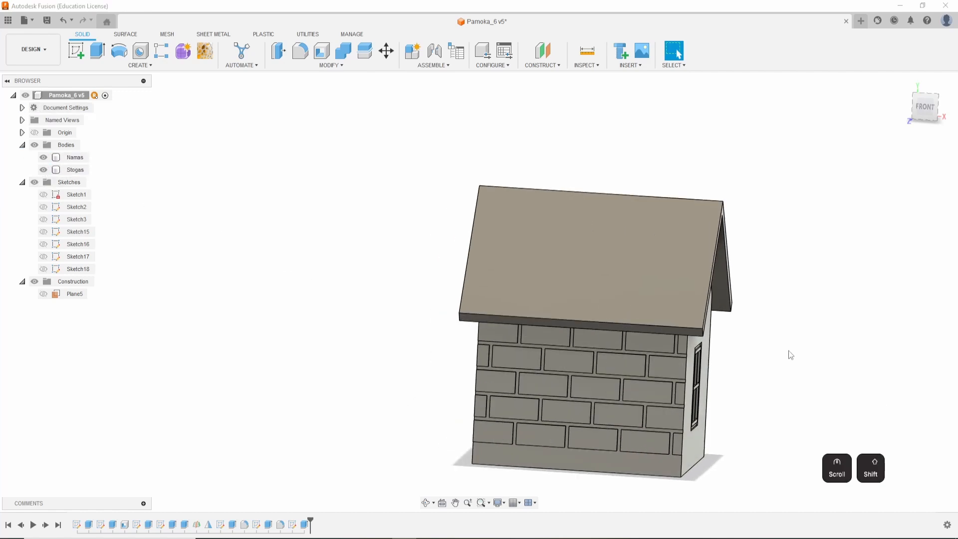
{"action": "middle_click_drag", "start_coordinate": [852, 355], "coordinate": [784, 348], "text": "shift"}
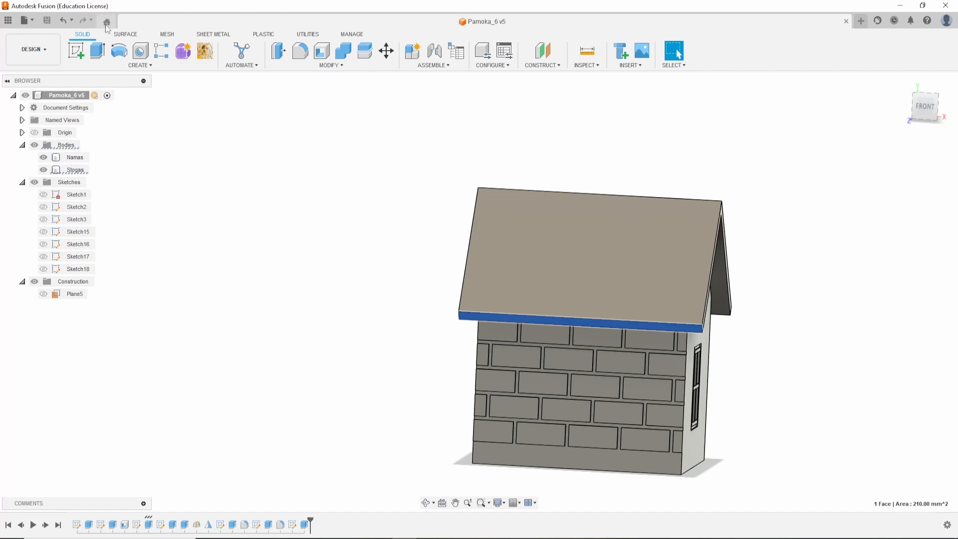
Start a sketch on the narrow eave face of the roof above the brick wall.
{"action": "left_click", "coordinate": [76, 50]}
{"action": "scroll", "coordinate": [532, 254], "scroll_direction": "down", "scroll_amount": 2}
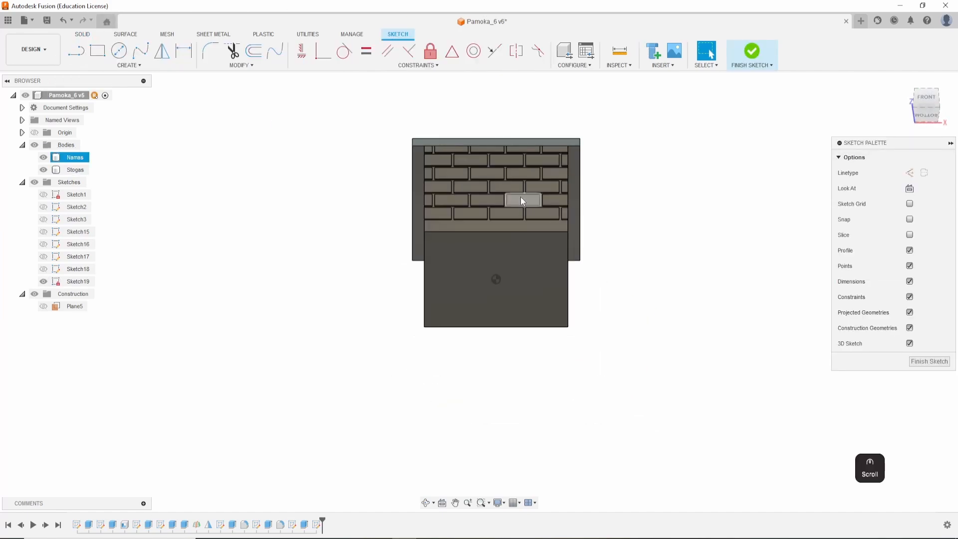
{"action": "scroll", "coordinate": [532, 174], "scroll_direction": "up", "scroll_amount": 4}
{"action": "middle_click_drag", "start_coordinate": [671, 224], "coordinate": [682, 264]}
{"action": "scroll", "coordinate": [300, 125], "scroll_direction": "up", "scroll_amount": 5}
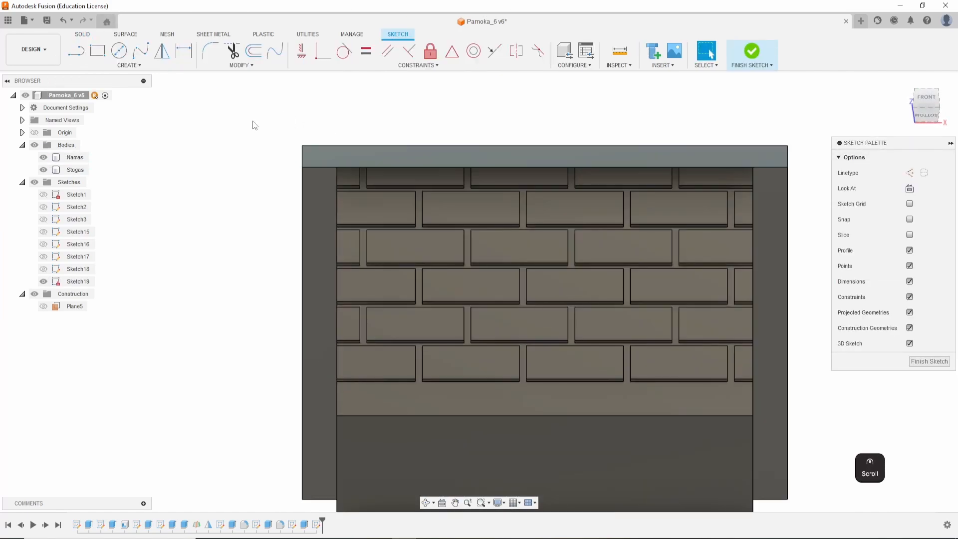
Draw an ellipse 4 mm high, centred on the eave face's upper edge near its left end.
{"action": "left_click", "coordinate": [122, 66]}
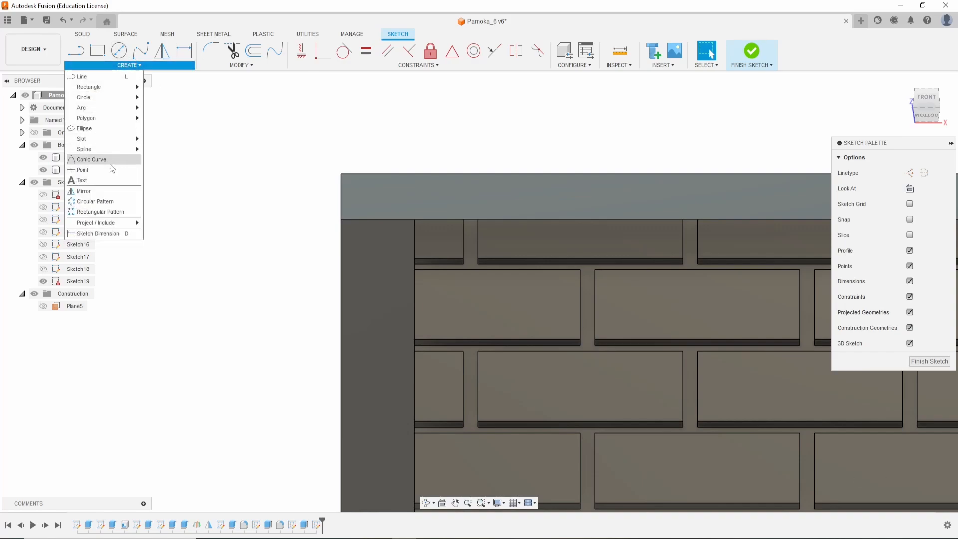
{"action": "left_click", "coordinate": [105, 129]}
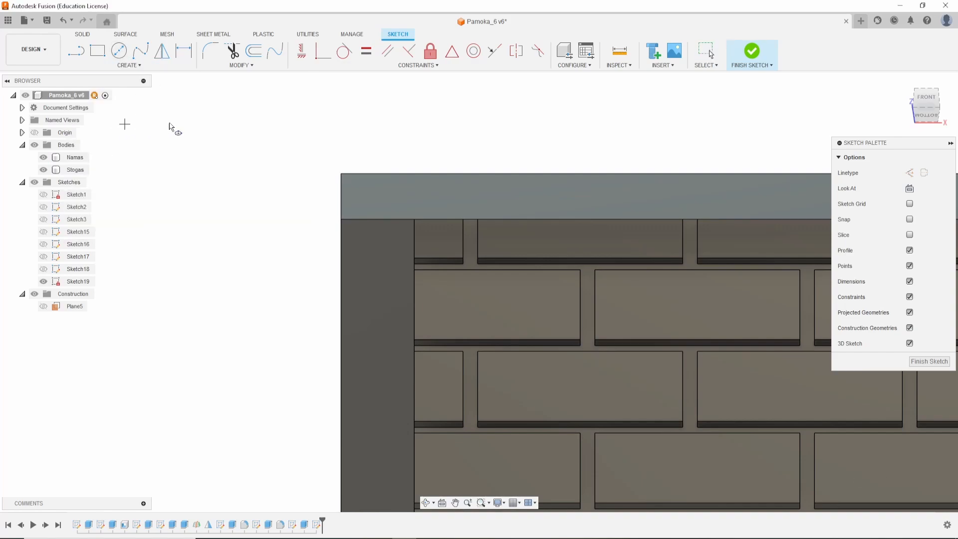
{"action": "left_click", "coordinate": [377, 174]}
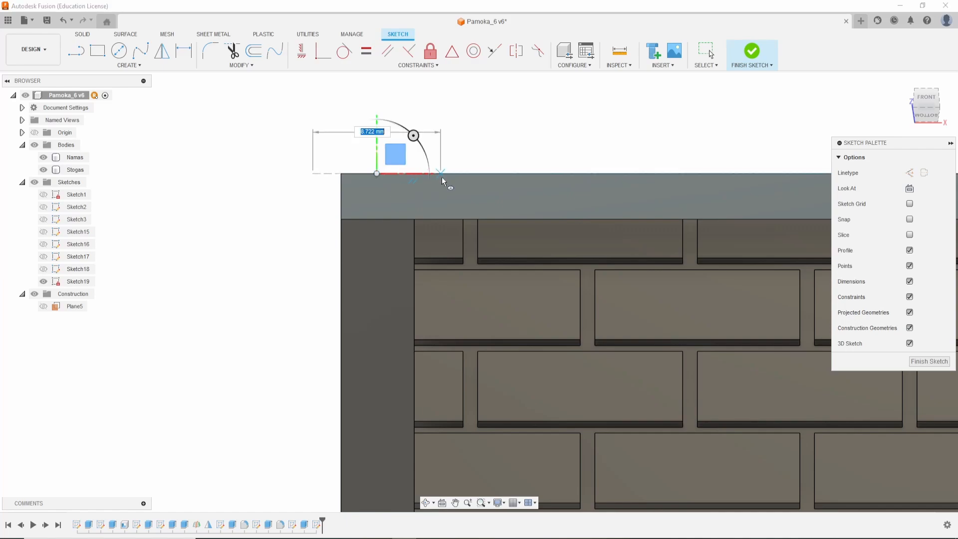
{"action": "left_click", "coordinate": [441, 175]}
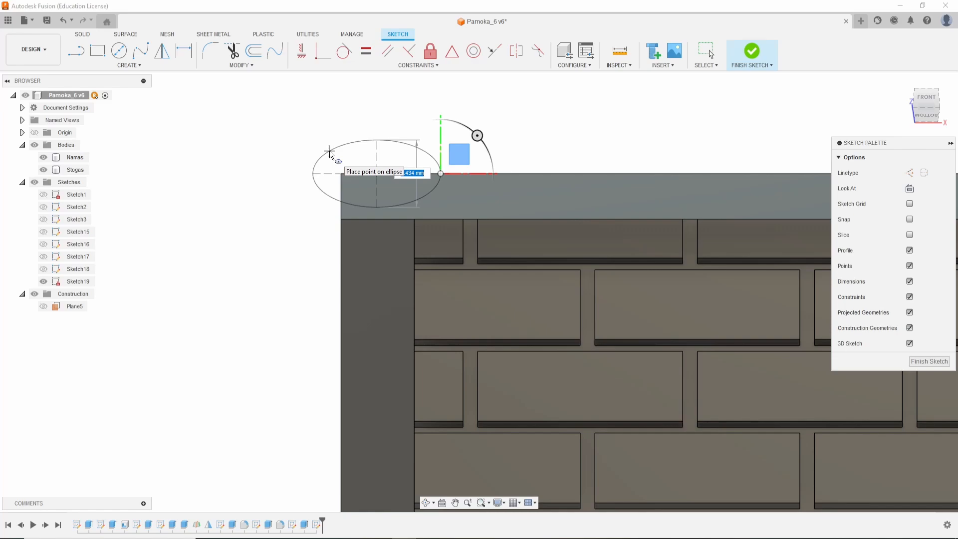
{"action": "type", "text": "4"}
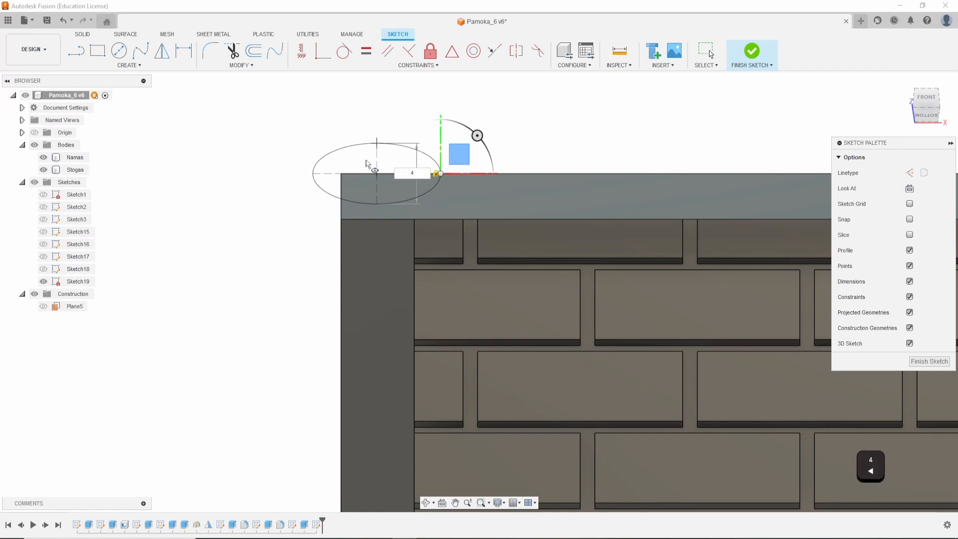
{"action": "key", "text": "Escape"}
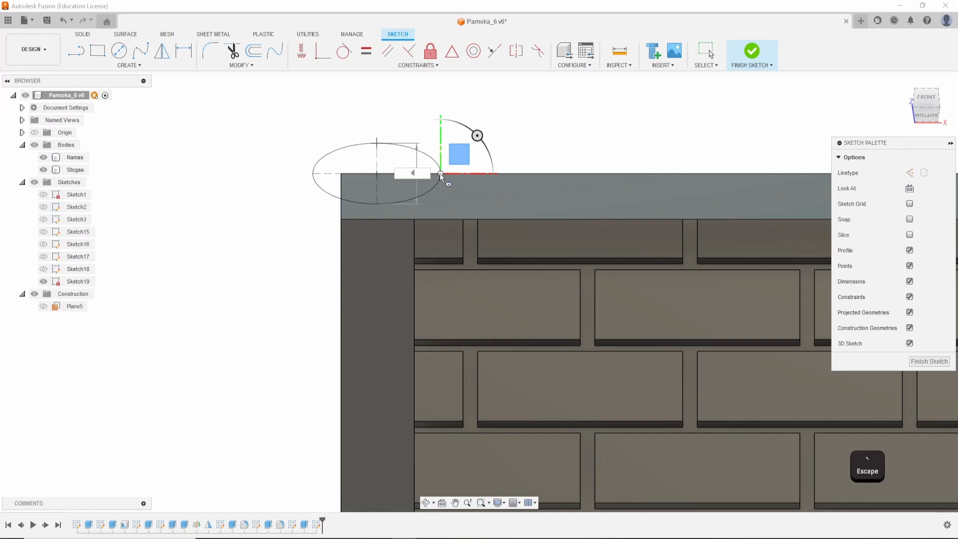
{"action": "key", "text": "Return"}
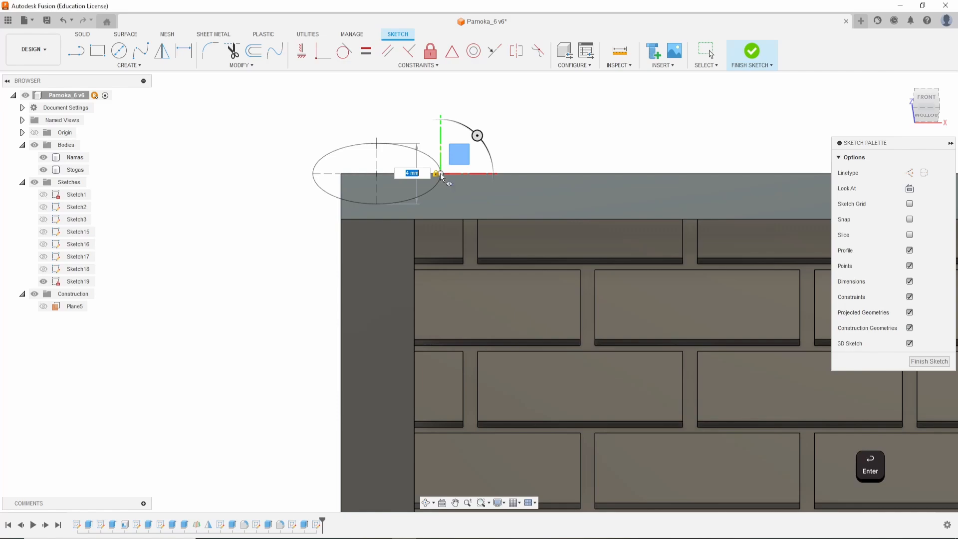
{"action": "key", "text": "Escape"}
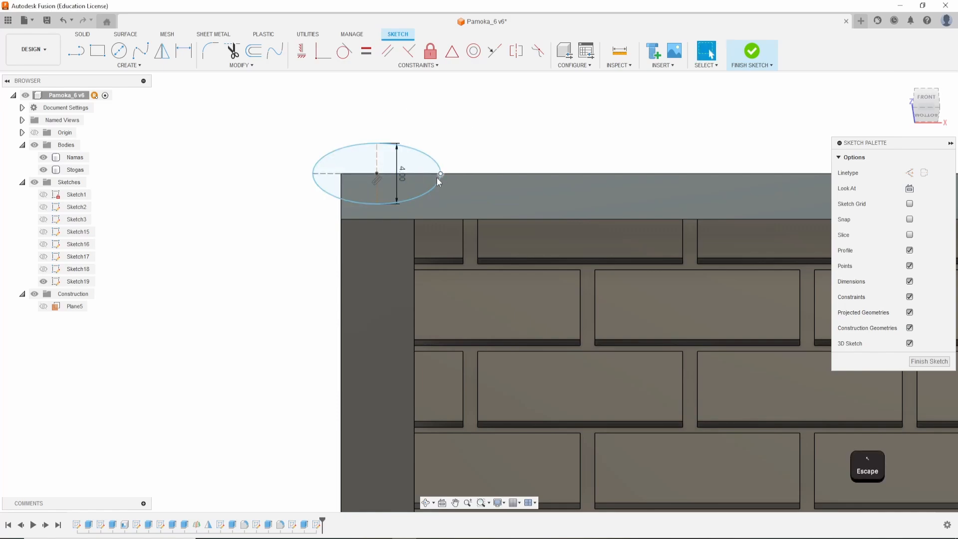
Narrow the ellipse's width and set its height dimension to 2 mm.
{"action": "left_click_drag", "start_coordinate": [441, 174], "coordinate": [422, 175]}
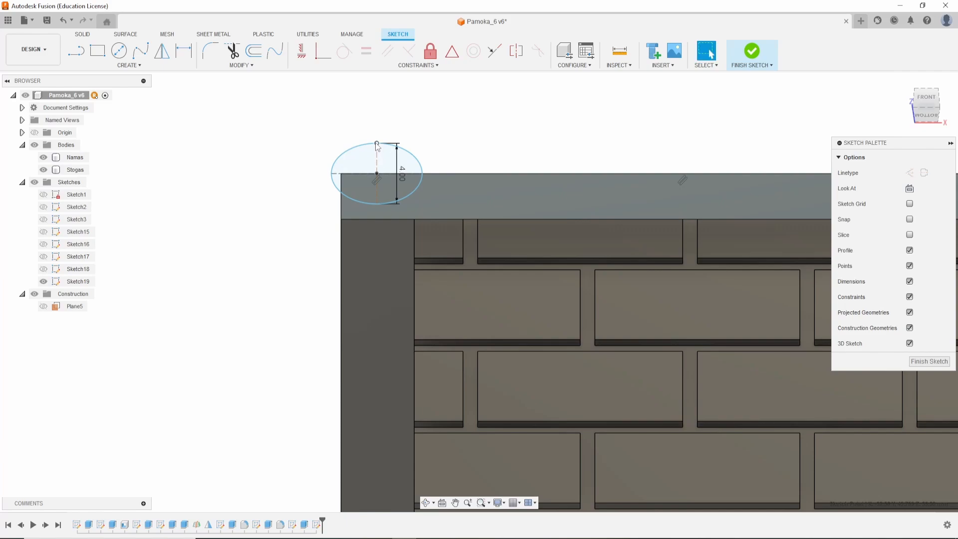
{"action": "left_click_drag", "start_coordinate": [377, 150], "coordinate": [377, 164]}
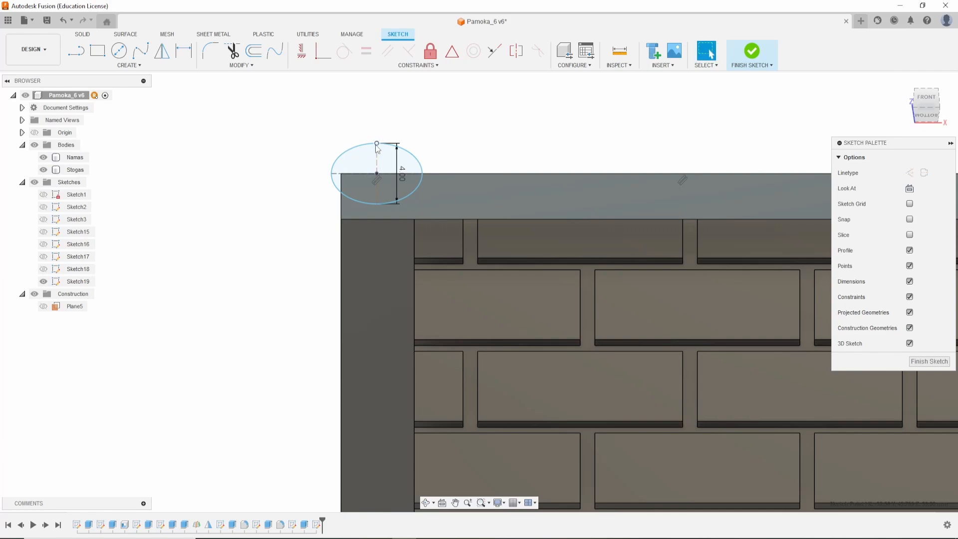
{"action": "left_click", "coordinate": [402, 169]}
{"action": "double_click", "coordinate": [401, 175]}
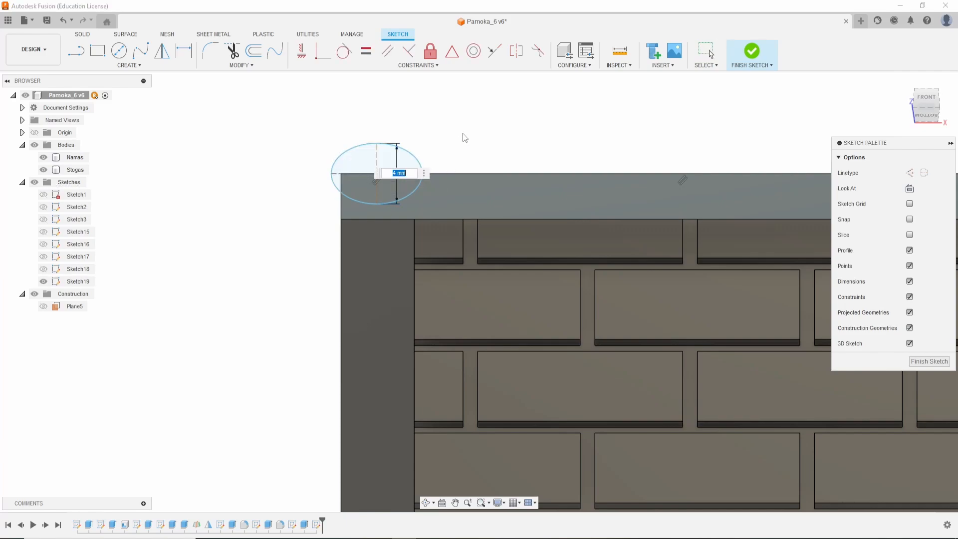
{"action": "type", "text": "2"}
{"action": "key", "text": "Return"}
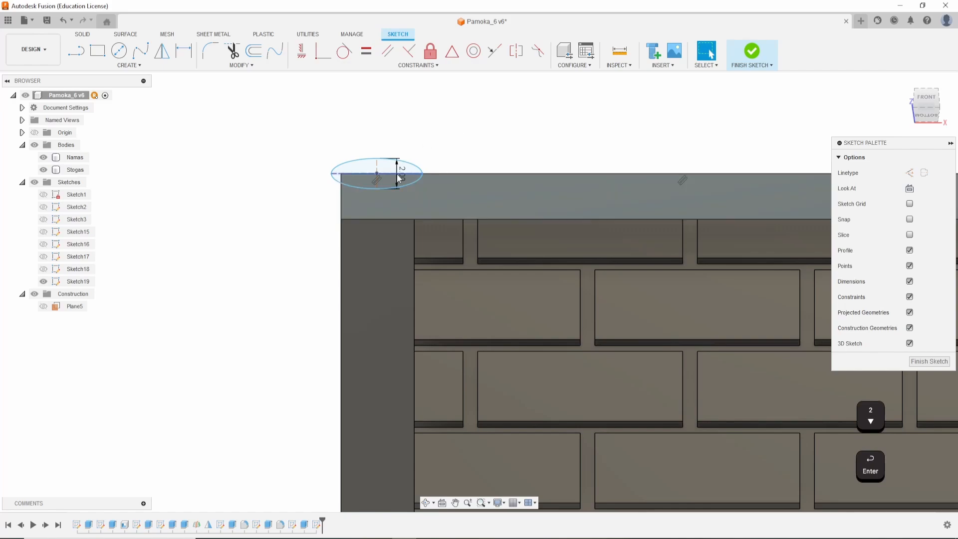
Narrow the ellipse further and reposition it along the upper edge so it sits just inside the roof's left end.
{"action": "scroll", "coordinate": [348, 160], "scroll_direction": "up", "scroll_amount": 3}
{"action": "scroll", "coordinate": [348, 161], "scroll_direction": "up", "scroll_amount": 2}
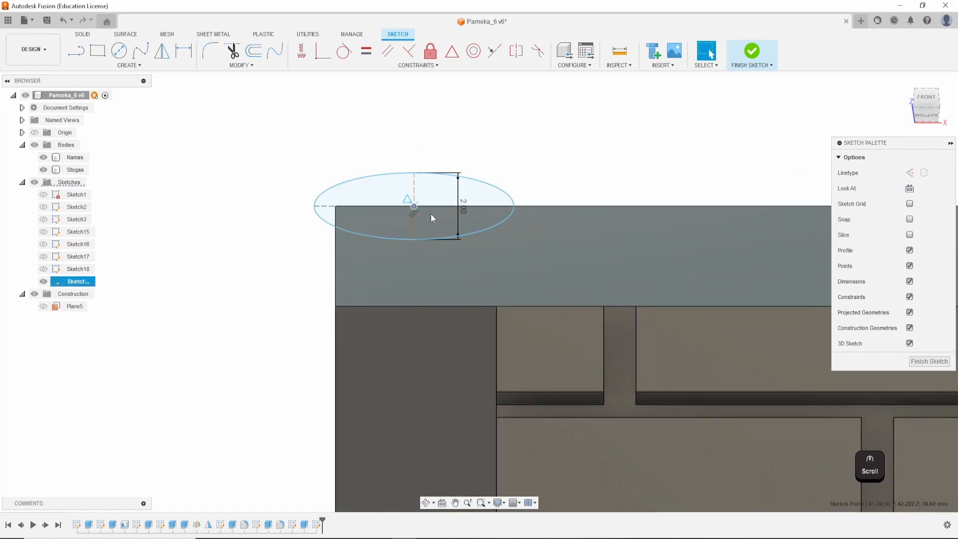
{"action": "mouse_move", "coordinate": [416, 211]}
{"action": "left_mouse_down"}
{"action": "mouse_move", "coordinate": [467, 214]}
{"action": "mouse_move", "coordinate": [454, 216]}
{"action": "left_mouse_up"}
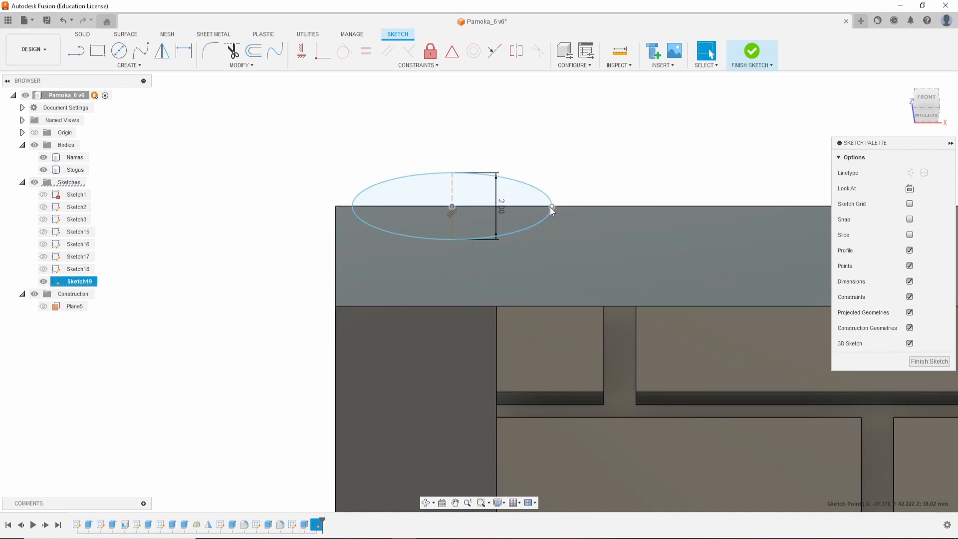
{"action": "left_click_drag", "start_coordinate": [552, 206], "coordinate": [532, 207]}
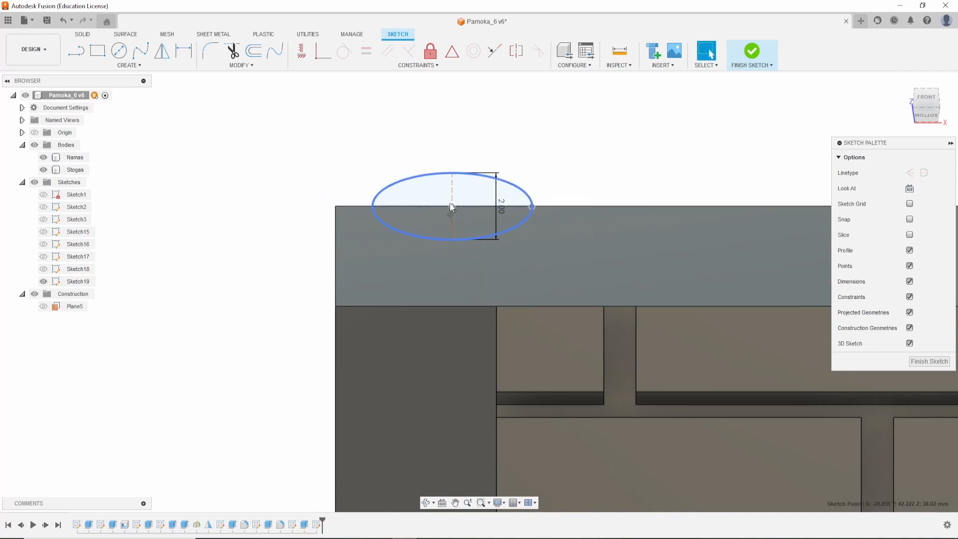
{"action": "left_click_drag", "start_coordinate": [452, 207], "coordinate": [436, 206]}
{"action": "scroll", "coordinate": [454, 259], "scroll_direction": "down", "scroll_amount": 5}
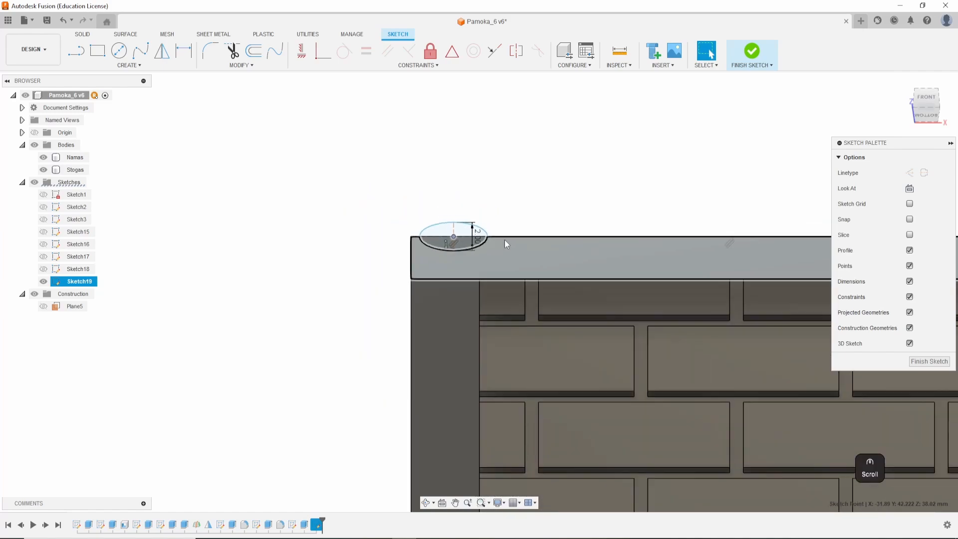
Set up a rectangular pattern of the ellipse along the eave's upper edge with quantity 10 and 7 mm spacing.
{"action": "mouse_move", "coordinate": [627, 175]}
{"action": "middle_mouse_down"}
{"action": "mouse_move", "coordinate": [672, 182]}
{"action": "mouse_move", "coordinate": [315, 186]}
{"action": "middle_mouse_up"}
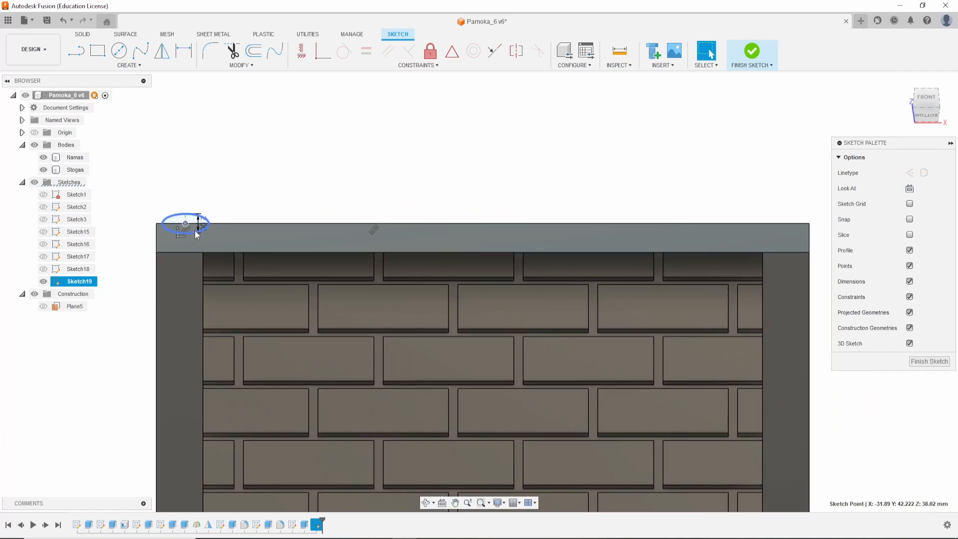
{"action": "left_click", "coordinate": [140, 67]}
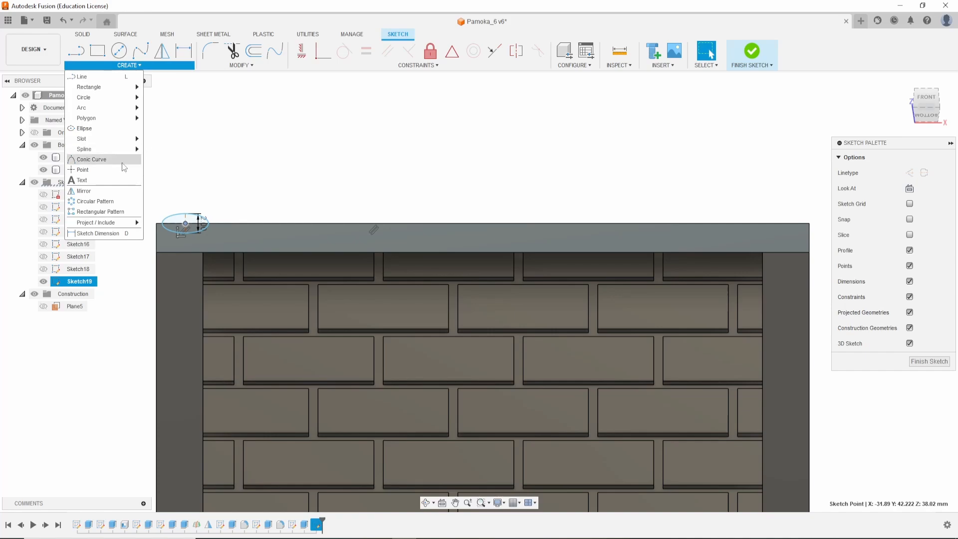
{"action": "left_click", "coordinate": [116, 211]}
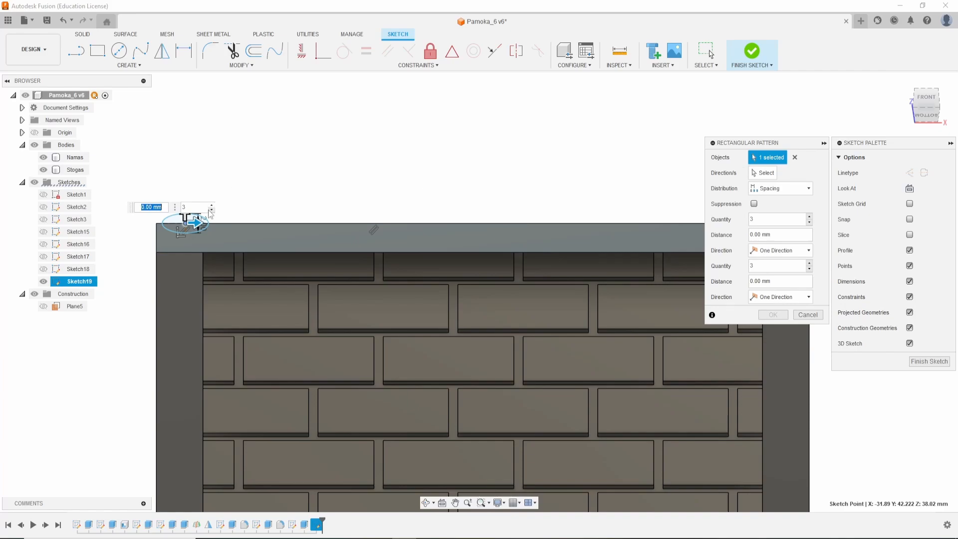
{"action": "key", "text": "Tab"}
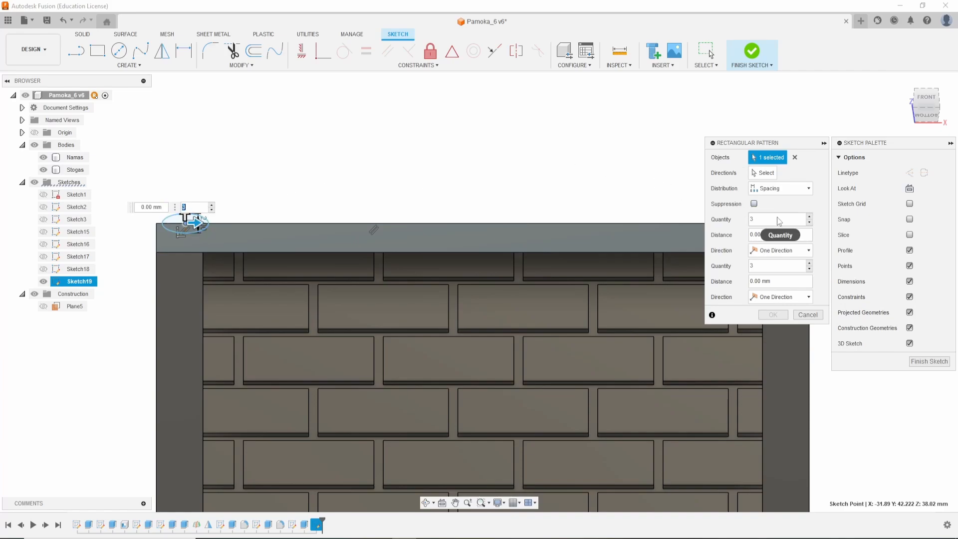
{"action": "left_click_drag", "start_coordinate": [791, 219], "coordinate": [732, 217]}
{"action": "type", "text": "10"}
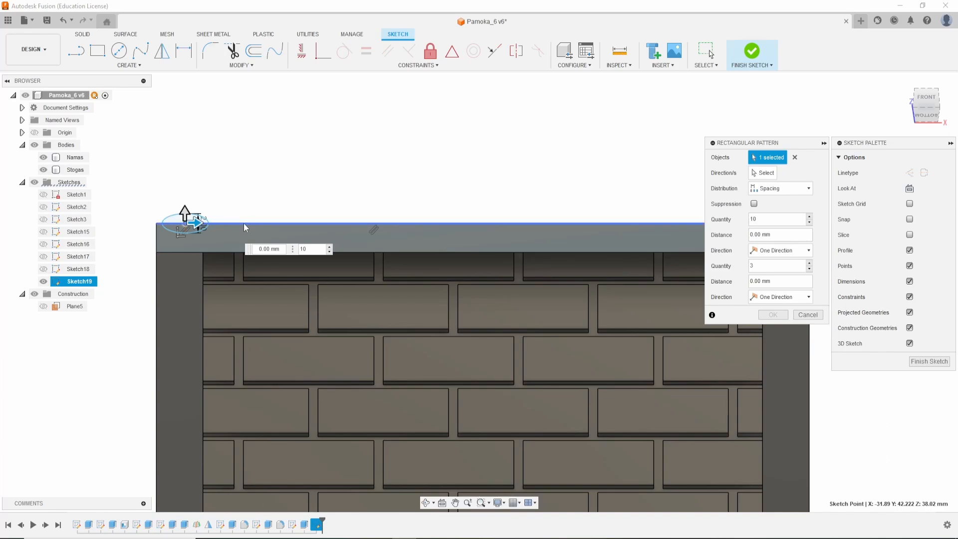
{"action": "left_click_drag", "start_coordinate": [194, 222], "coordinate": [260, 222]}
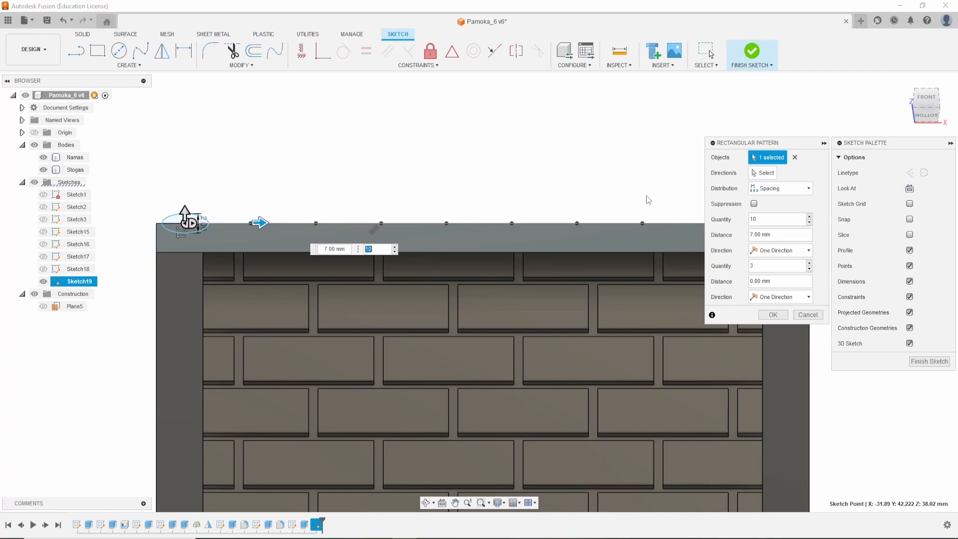
{"action": "left_click", "coordinate": [167, 223]}
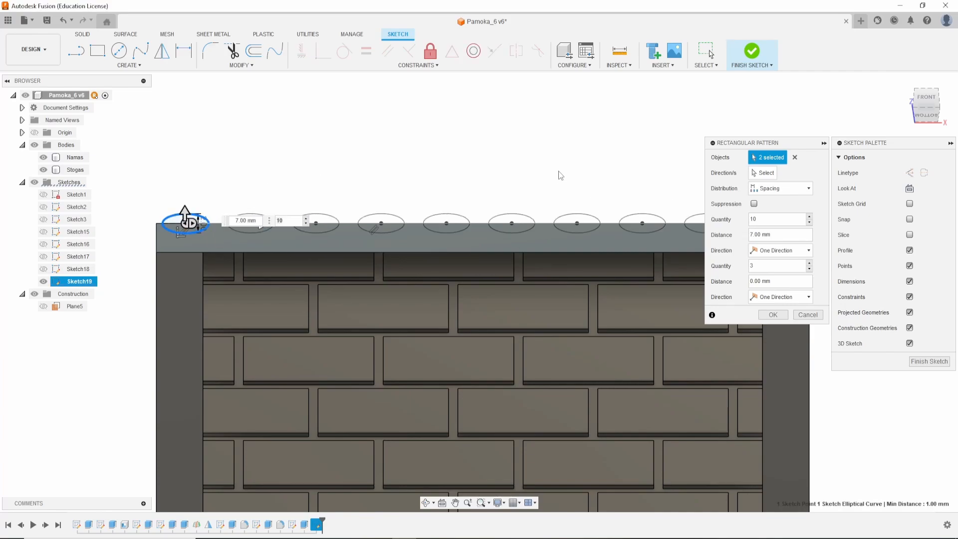
Examine how the row of patterned ellipses fits along the full length of the roof edge.
{"action": "scroll", "coordinate": [628, 210], "scroll_direction": "down", "scroll_amount": 2}
{"action": "scroll", "coordinate": [549, 175], "scroll_direction": "down", "scroll_amount": 5}
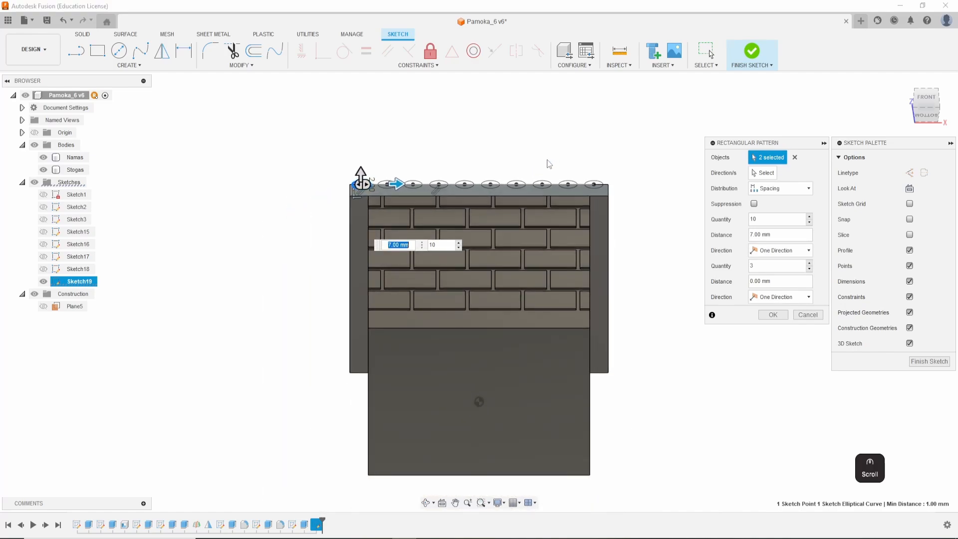
{"action": "scroll", "coordinate": [502, 148], "scroll_direction": "up", "scroll_amount": 3}
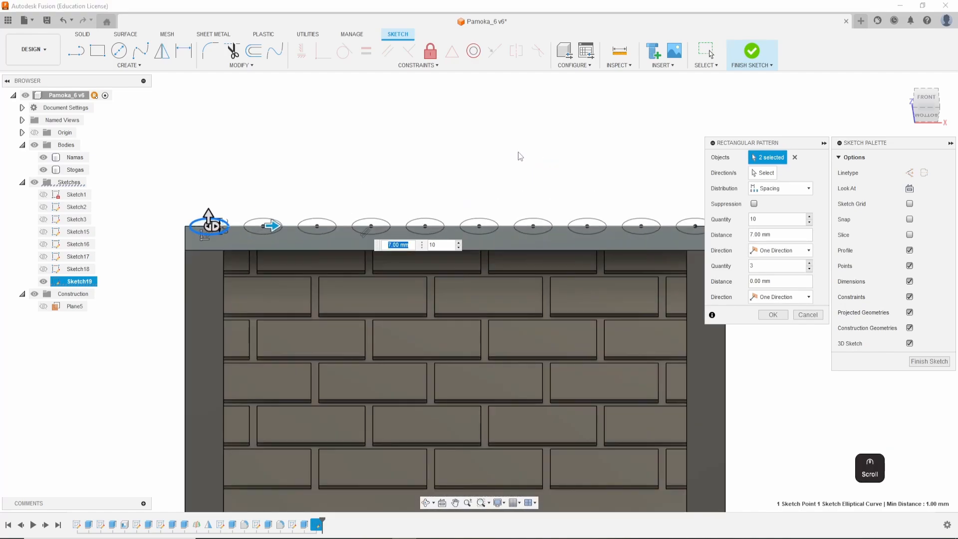
{"action": "scroll", "coordinate": [629, 177], "scroll_direction": "down", "scroll_amount": 3}
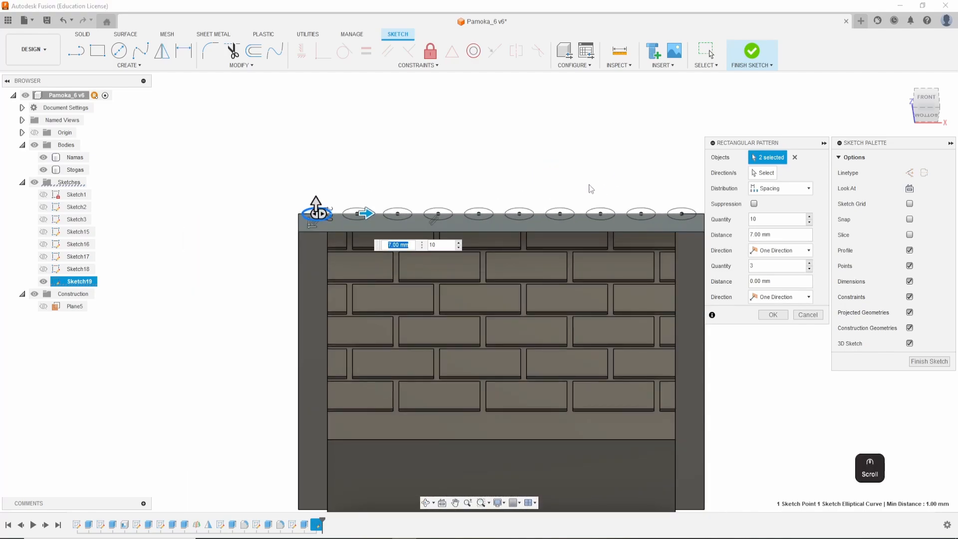
{"action": "scroll", "coordinate": [590, 188], "scroll_direction": "down", "scroll_amount": 5}
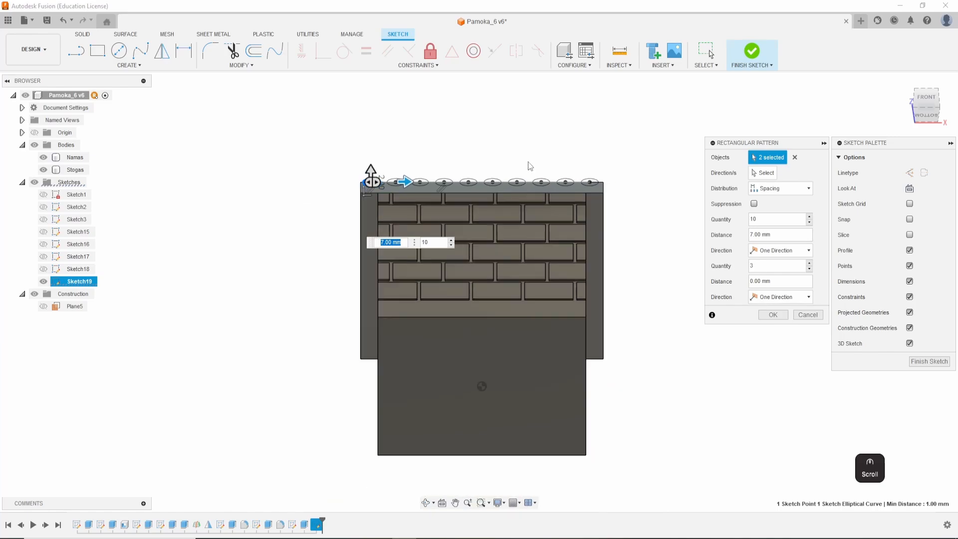
{"action": "scroll", "coordinate": [530, 166], "scroll_direction": "down", "scroll_amount": 1}
{"action": "scroll", "coordinate": [530, 165], "scroll_direction": "up", "scroll_amount": 5}
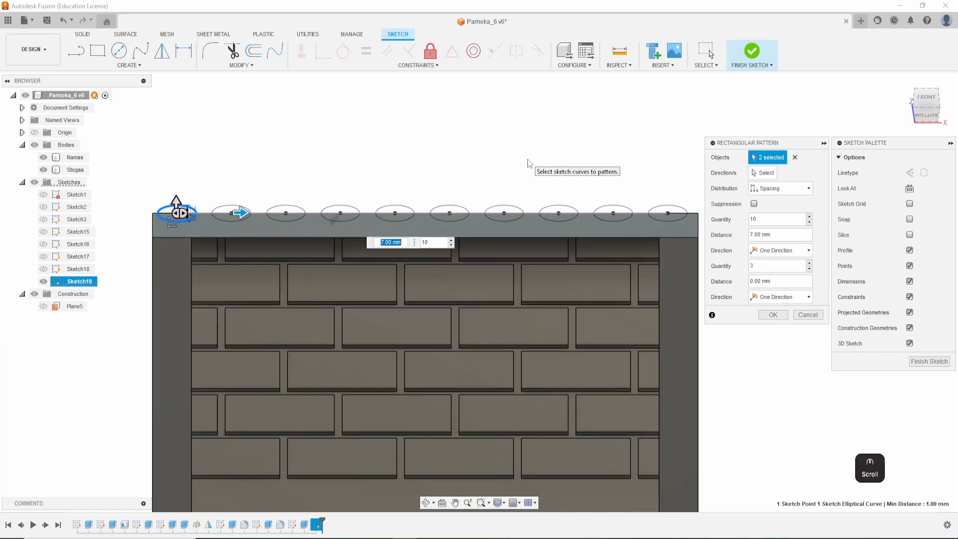
{"action": "scroll", "coordinate": [530, 165], "scroll_direction": "up", "scroll_amount": 1}
{"action": "scroll", "coordinate": [534, 157], "scroll_direction": "down", "scroll_amount": 6}
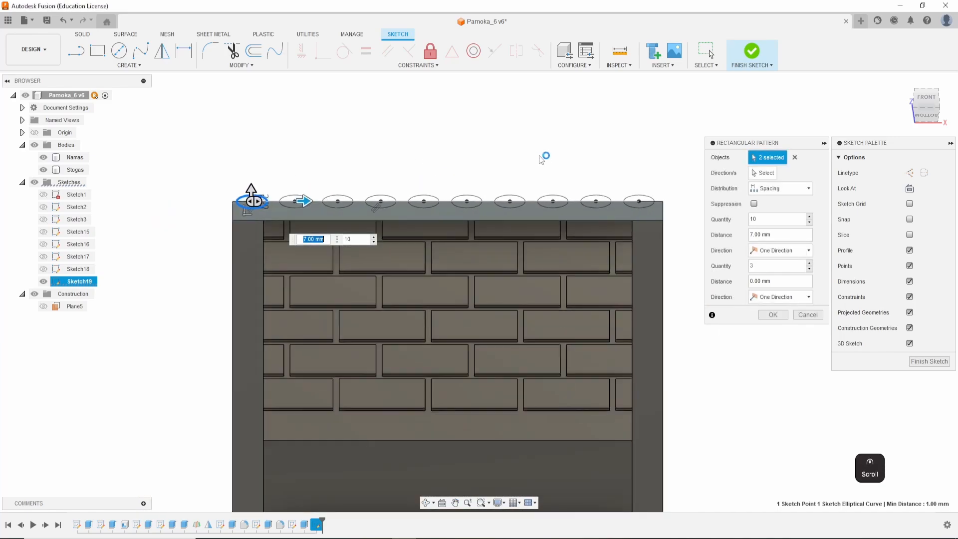
{"action": "scroll", "coordinate": [562, 158], "scroll_direction": "up", "scroll_amount": 6}
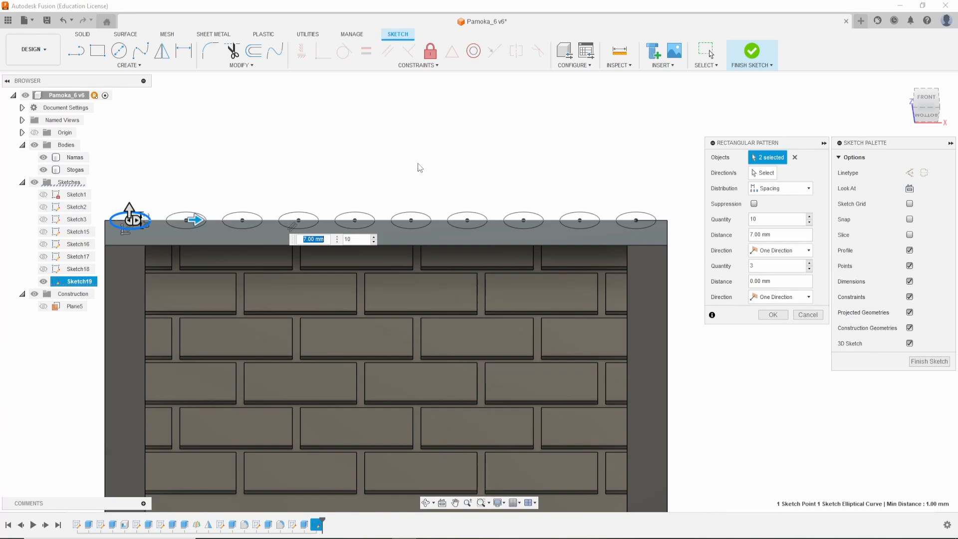
Set the ellipse pattern's quantity to 12 and try a spacing of 6 mm along the eave.
{"action": "left_click", "coordinate": [763, 219]}
{"action": "type", "text": "9"}
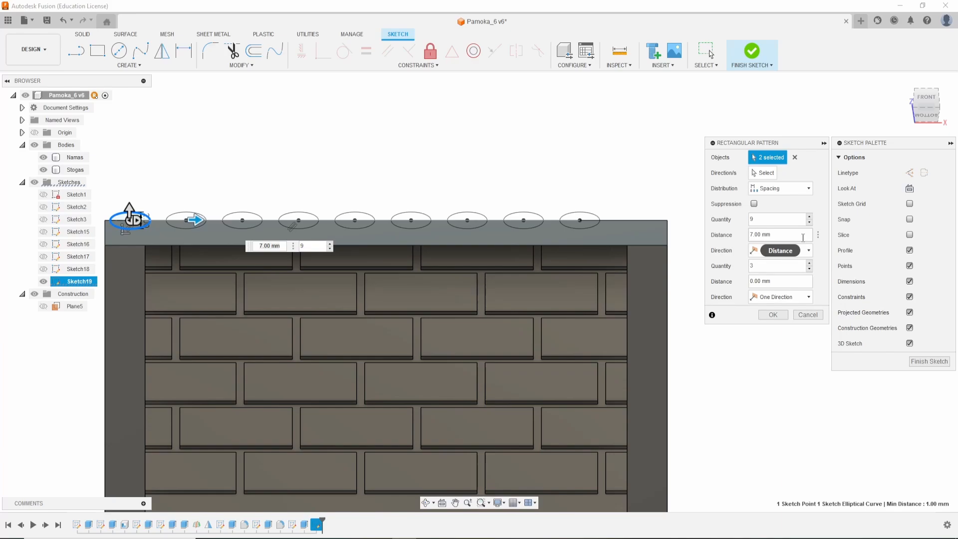
{"action": "key", "text": "Tab"}
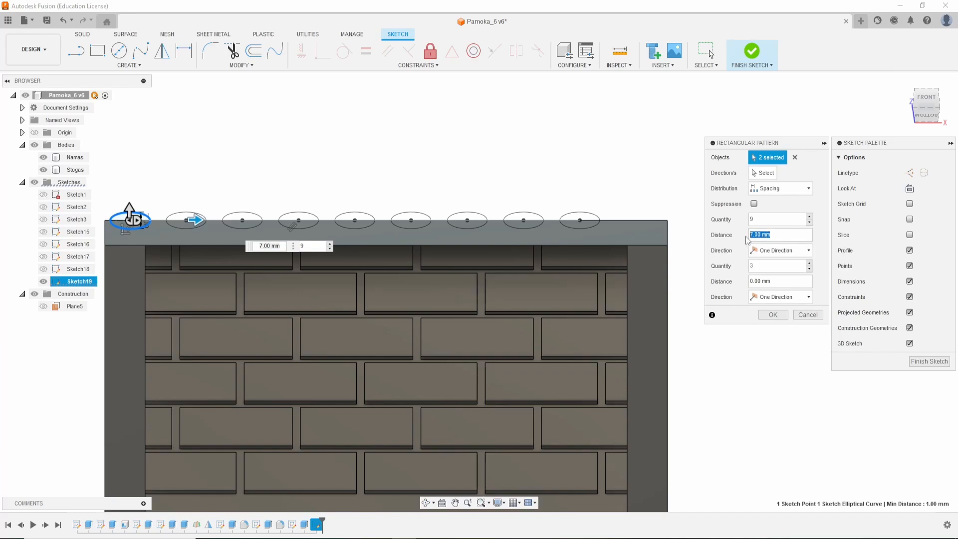
{"action": "type", "text": "6"}
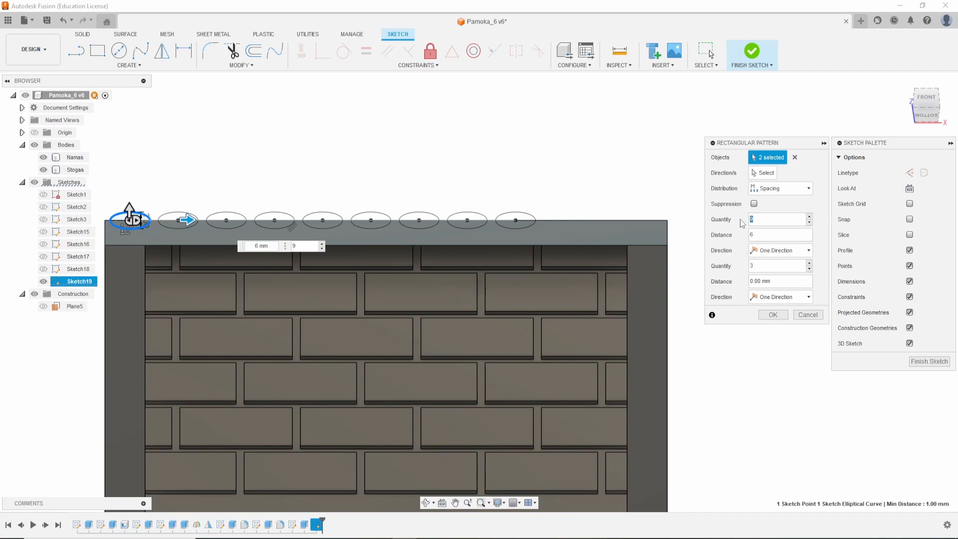
{"action": "type", "text": "11"}
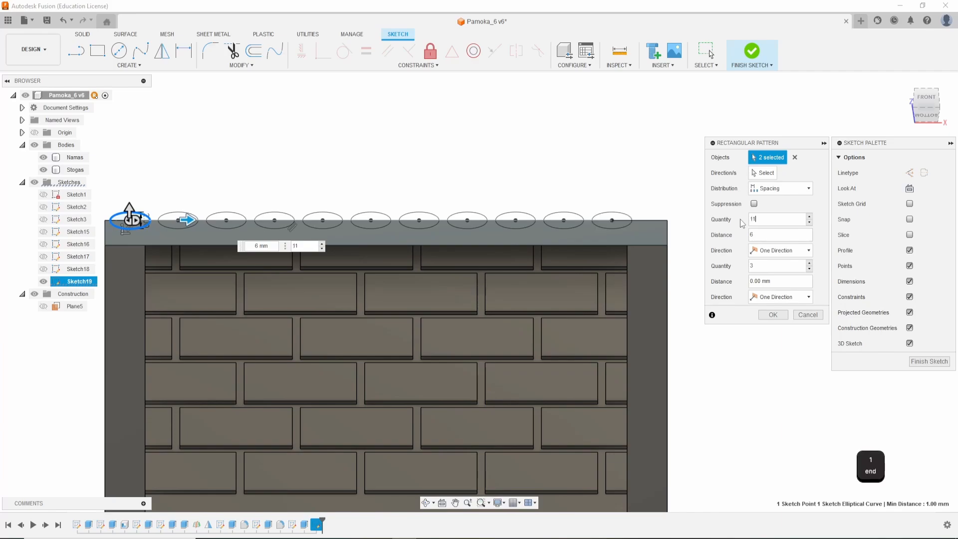
{"action": "key", "text": "BackSpace"}
{"action": "type", "text": "2"}
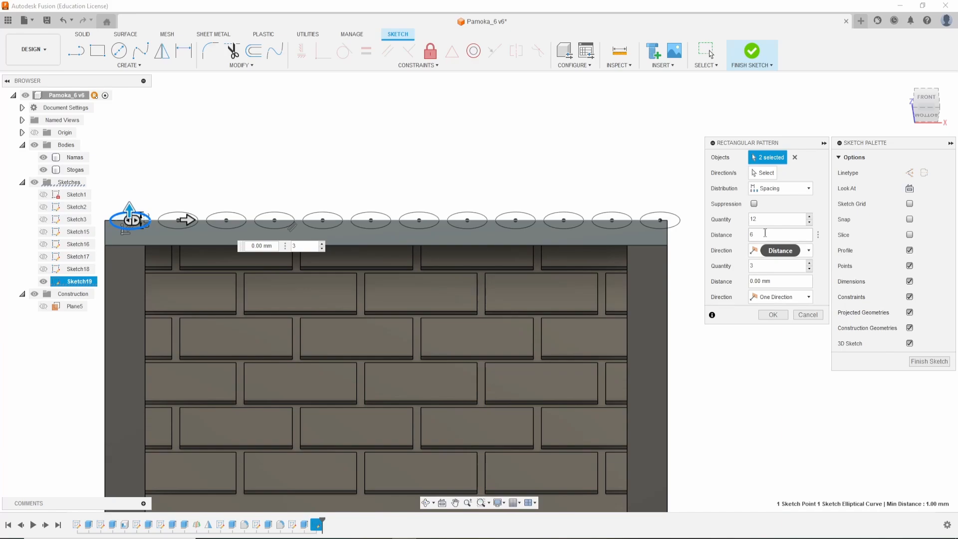
Set the ellipse pattern's spacing to 5.8 mm and create the pattern.
{"action": "double_click", "coordinate": [765, 233]}
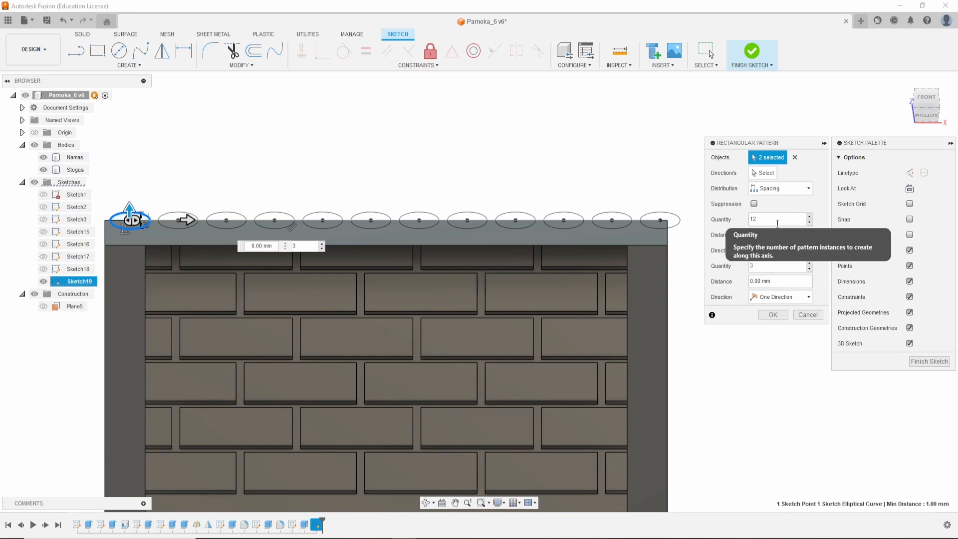
{"action": "type", "text": "5"}
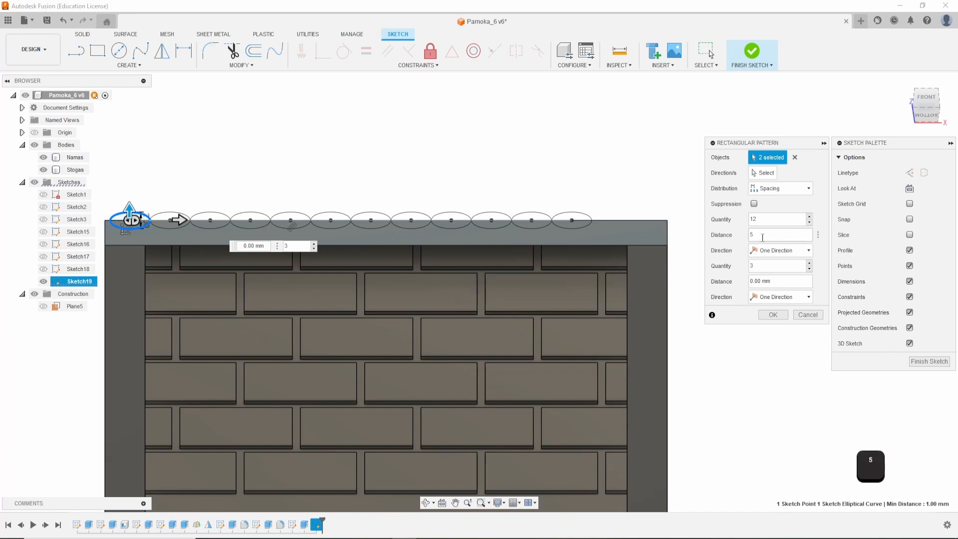
{"action": "type", "text": "5,"}
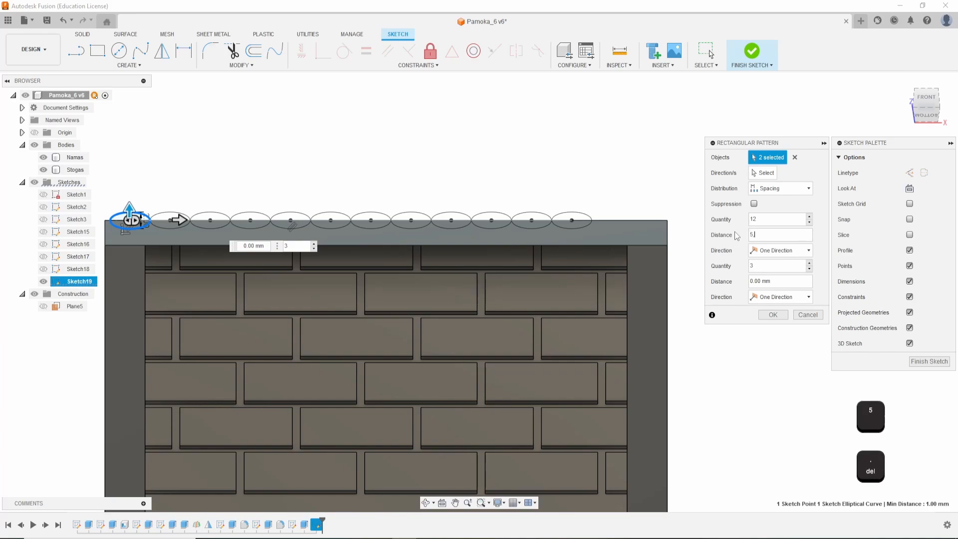
{"action": "type", "text": "6"}
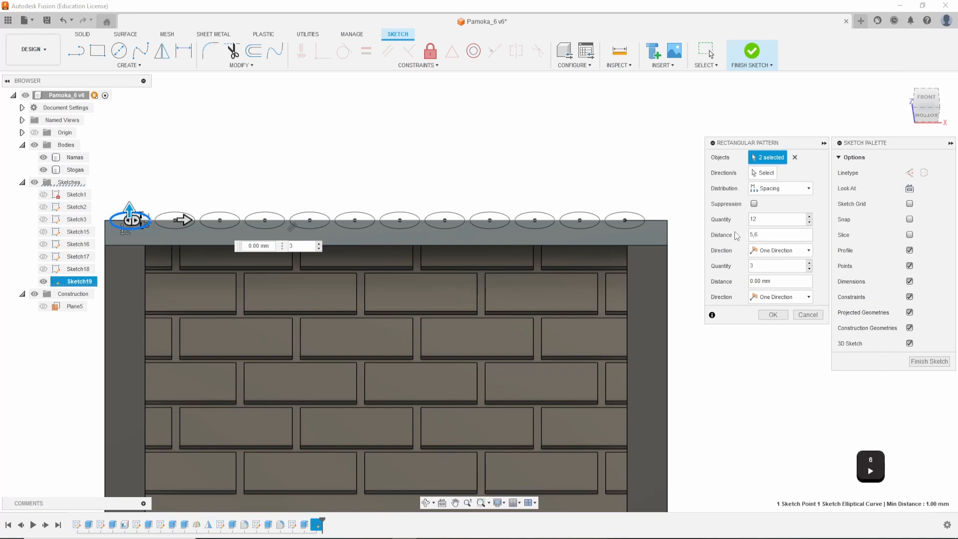
{"action": "key", "text": "BackSpace"}
{"action": "type", "text": "8"}
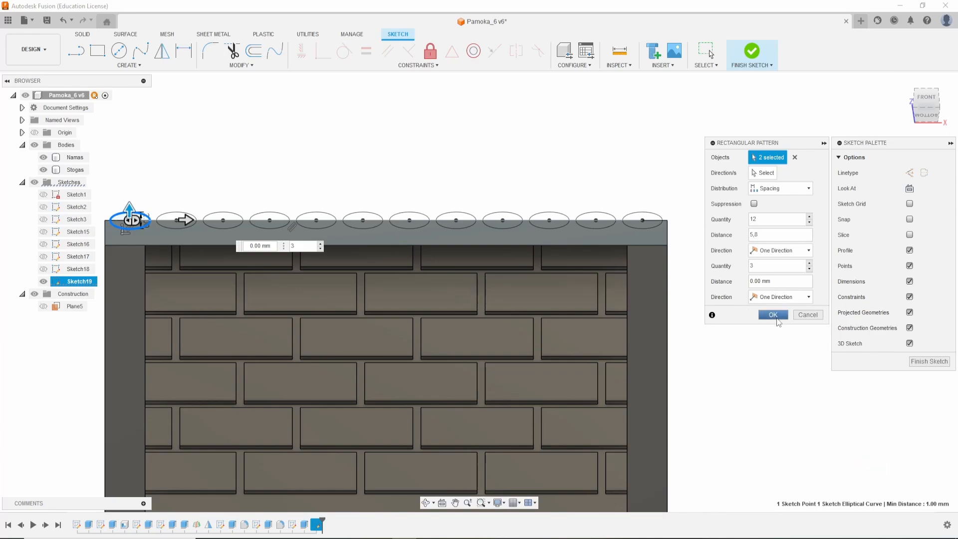
{"action": "left_click", "coordinate": [774, 314]}
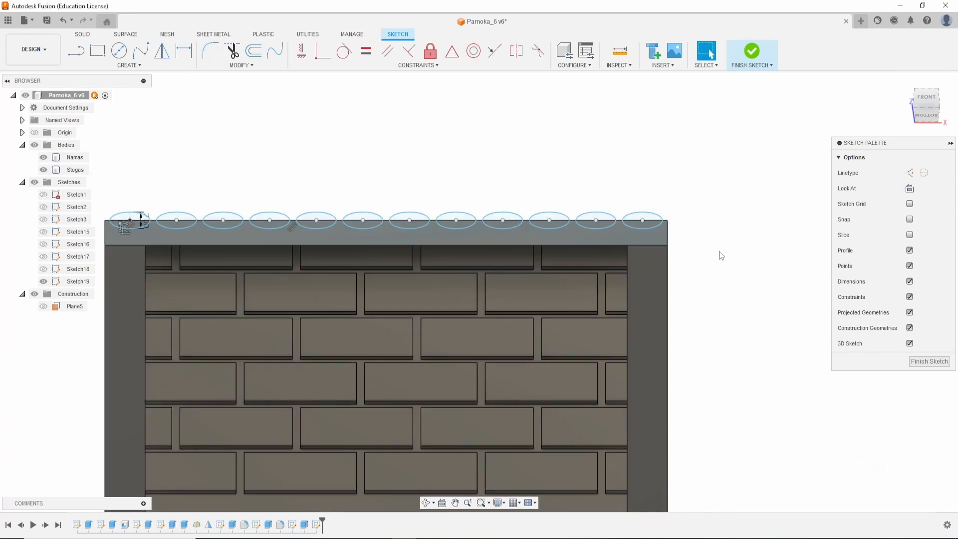
Start a single-path Sweep and select the lower halves of the first eleven ellipses on the eave face as profiles.
{"action": "middle_click_drag", "start_coordinate": [717, 244], "coordinate": [190, 124], "text": "shift"}
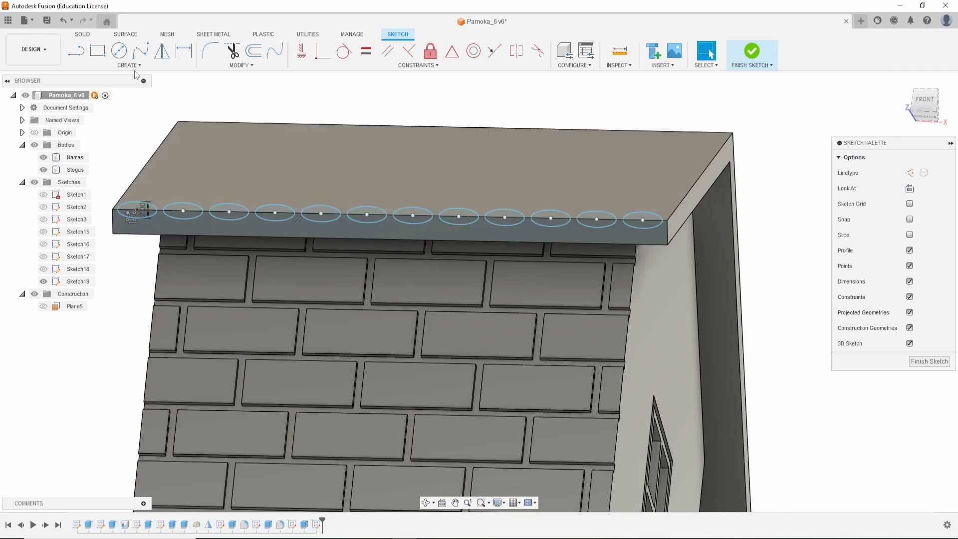
{"action": "left_click", "coordinate": [88, 37]}
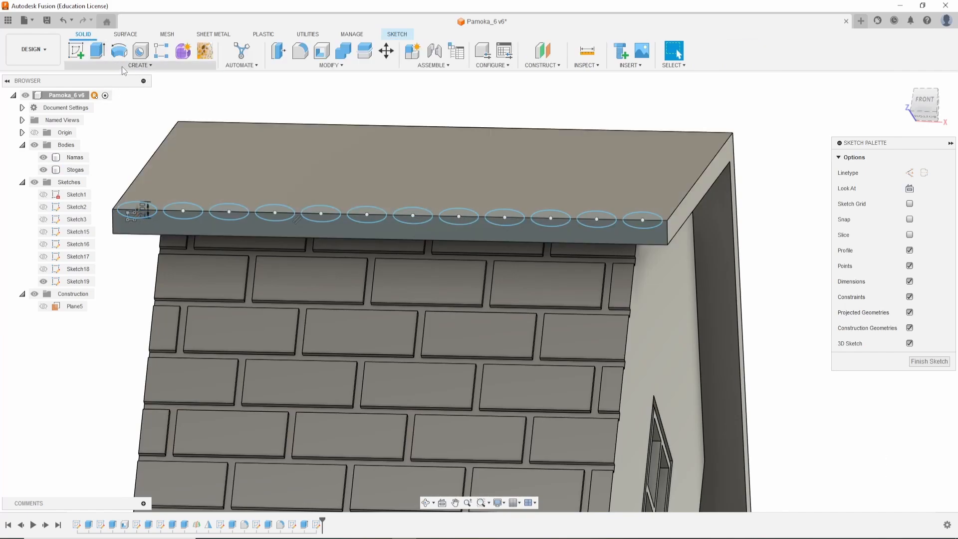
{"action": "left_click", "coordinate": [122, 67]}
{"action": "left_click", "coordinate": [87, 130]}
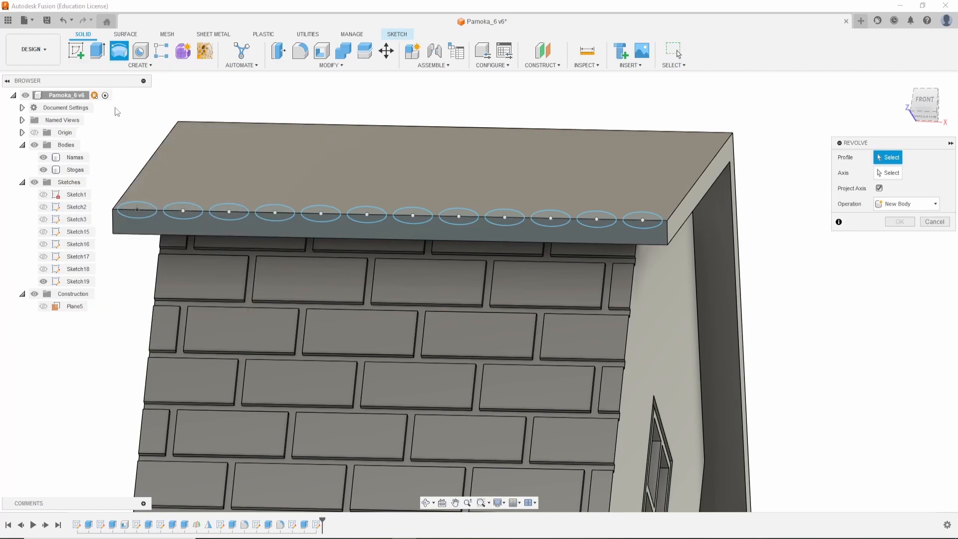
{"action": "left_click", "coordinate": [102, 67]}
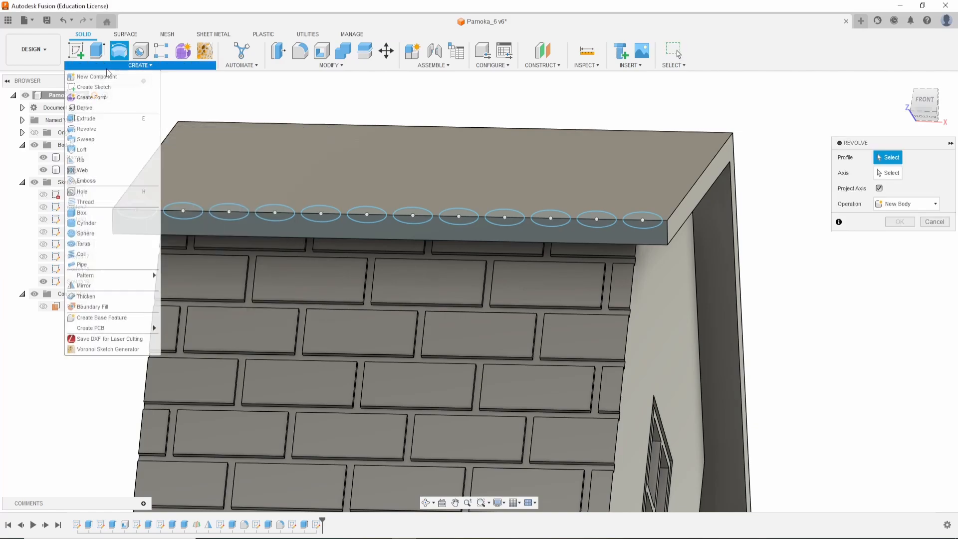
{"action": "left_click", "coordinate": [94, 139]}
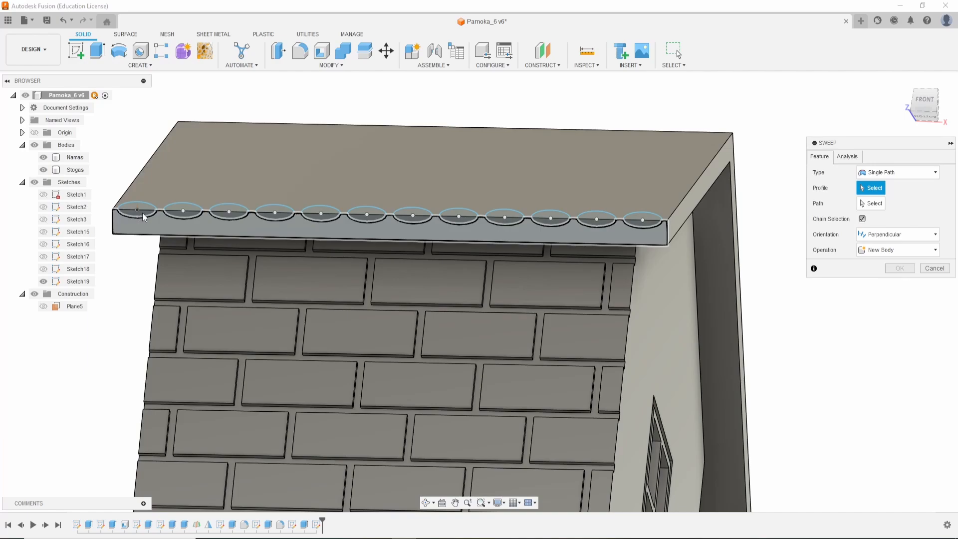
{"action": "scroll", "coordinate": [141, 213], "scroll_direction": "down", "scroll_amount": 2}
{"action": "scroll", "coordinate": [141, 213], "scroll_direction": "up", "scroll_amount": 5}
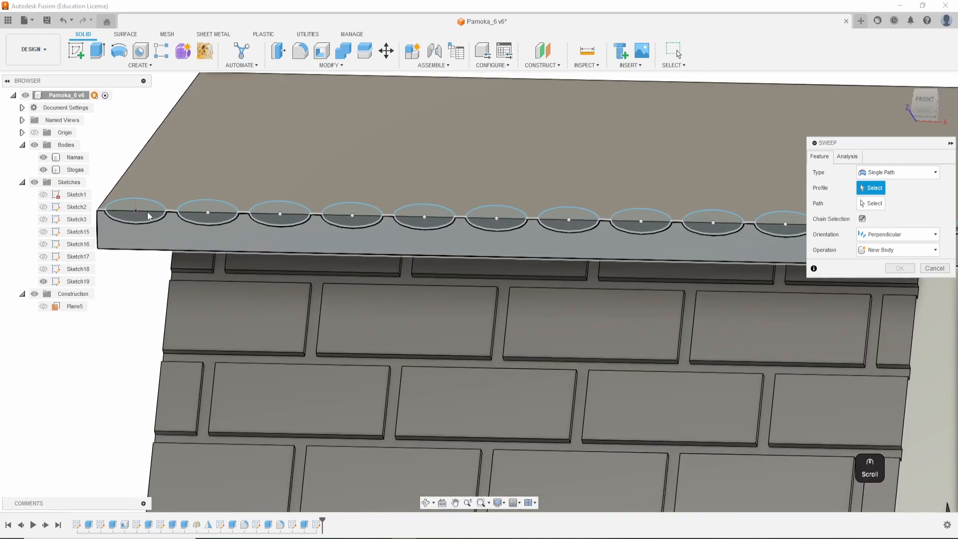
{"action": "left_click", "coordinate": [149, 218]}
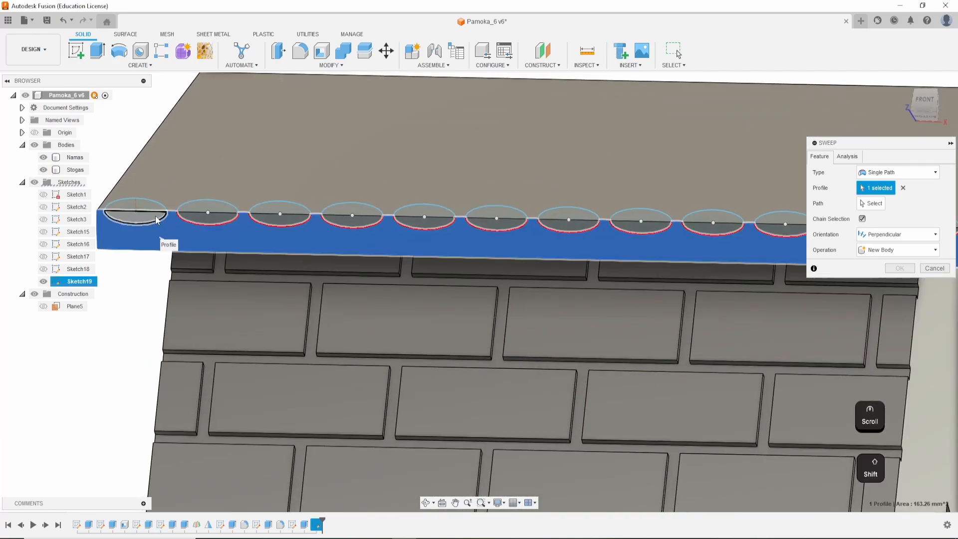
{"action": "left_click", "coordinate": [200, 220], "text": "shift"}
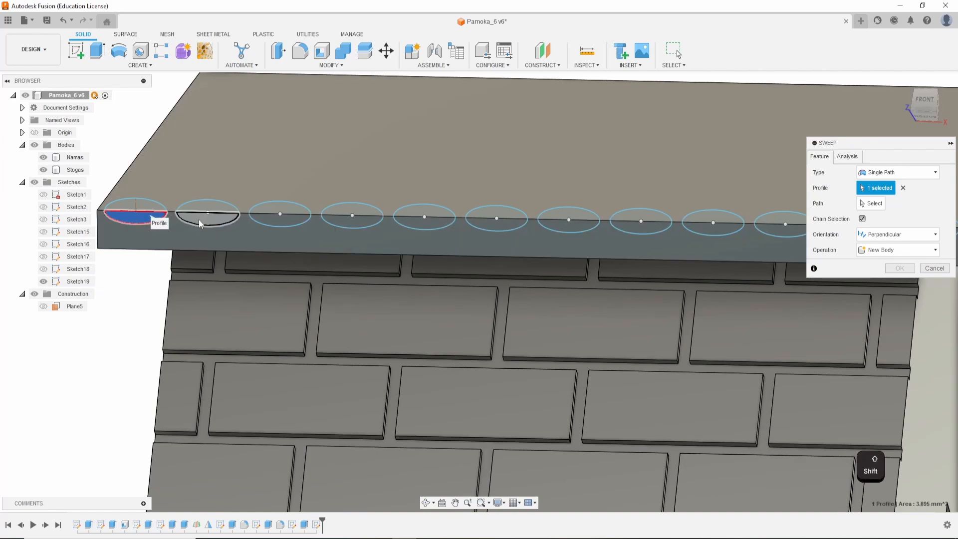
{"action": "left_click", "coordinate": [279, 222], "text": "shift"}
{"action": "left_click", "coordinate": [352, 224], "text": "shift"}
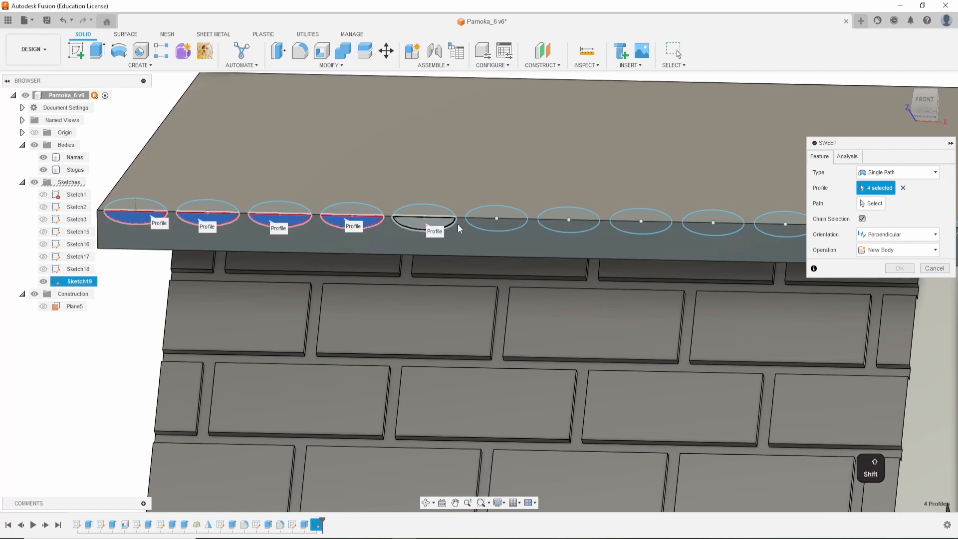
{"action": "left_click", "coordinate": [424, 225], "text": "shift"}
{"action": "left_click", "coordinate": [519, 226], "text": "shift"}
{"action": "left_click", "coordinate": [575, 227], "text": "shift"}
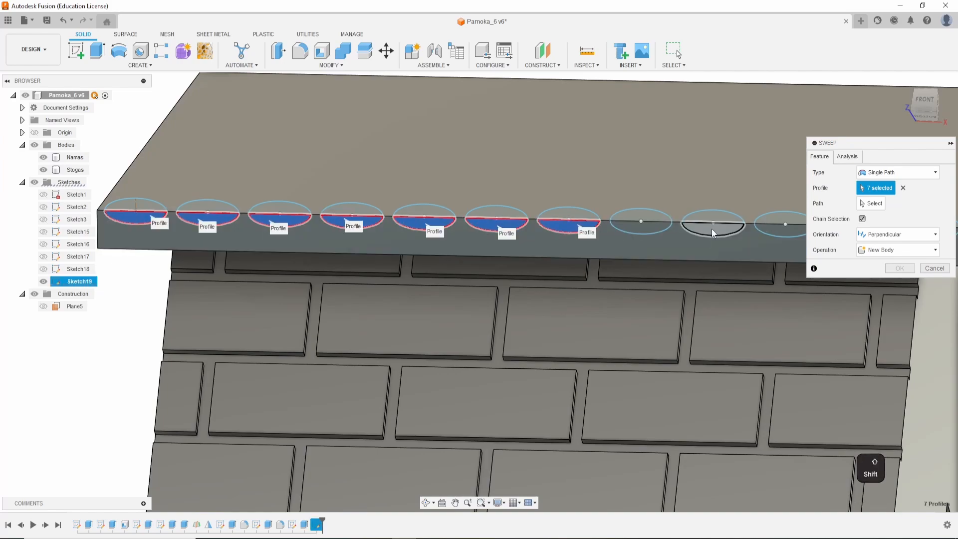
{"action": "left_click", "coordinate": [711, 229], "text": "shift"}
{"action": "left_click", "coordinate": [662, 228], "text": "shift"}
{"action": "left_click", "coordinate": [768, 230], "text": "shift"}
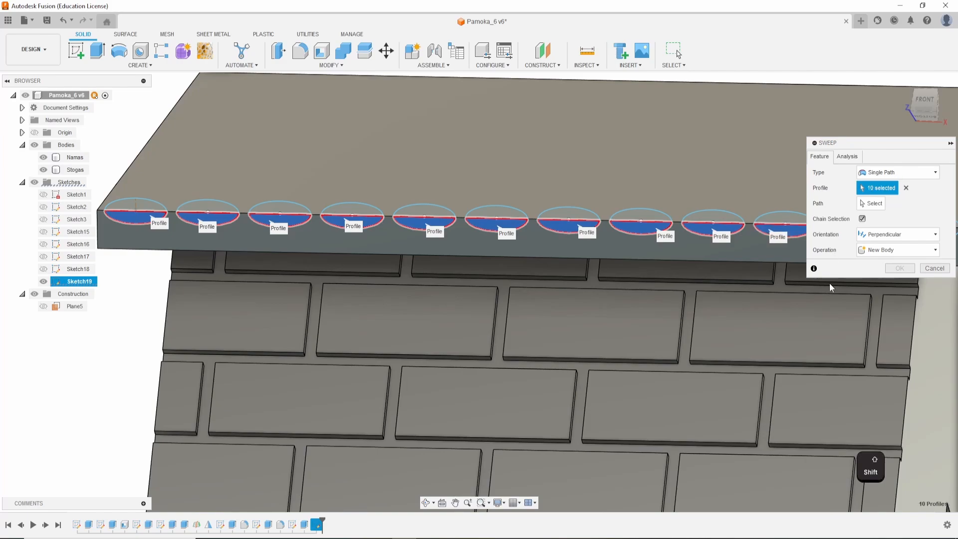
{"action": "middle_click_drag", "start_coordinate": [146, 326], "coordinate": [74, 325]}
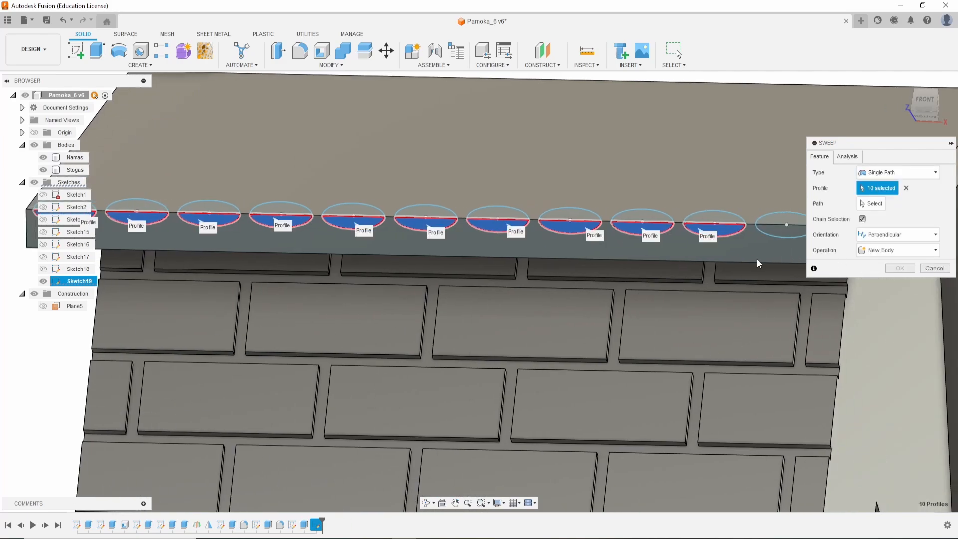
{"action": "left_click", "coordinate": [776, 235], "text": "shift"}
Cut the selected profiles along the roof's sloping end edge with a sweep distance of 1.113.
{"action": "middle_click_drag", "start_coordinate": [142, 362], "coordinate": [75, 380], "text": "shift"}
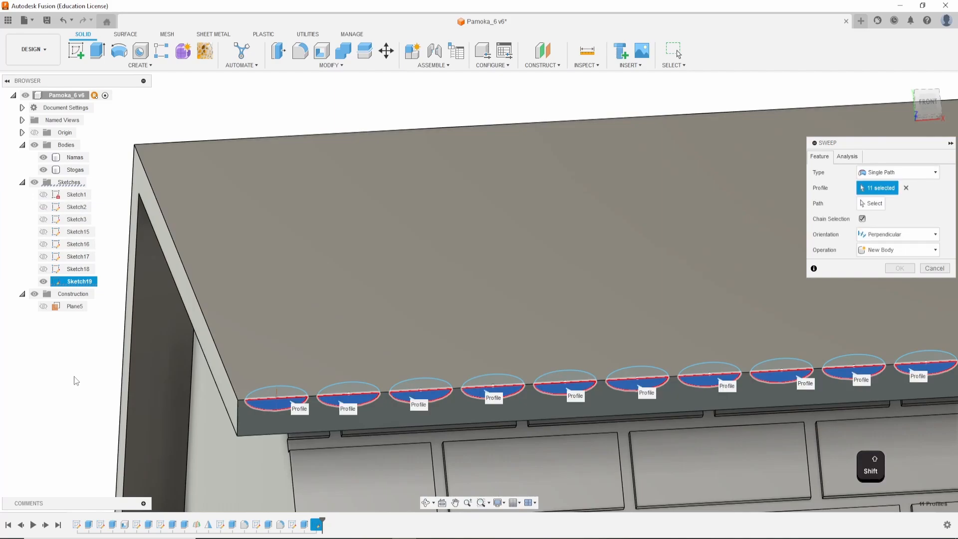
{"action": "left_click", "coordinate": [871, 203]}
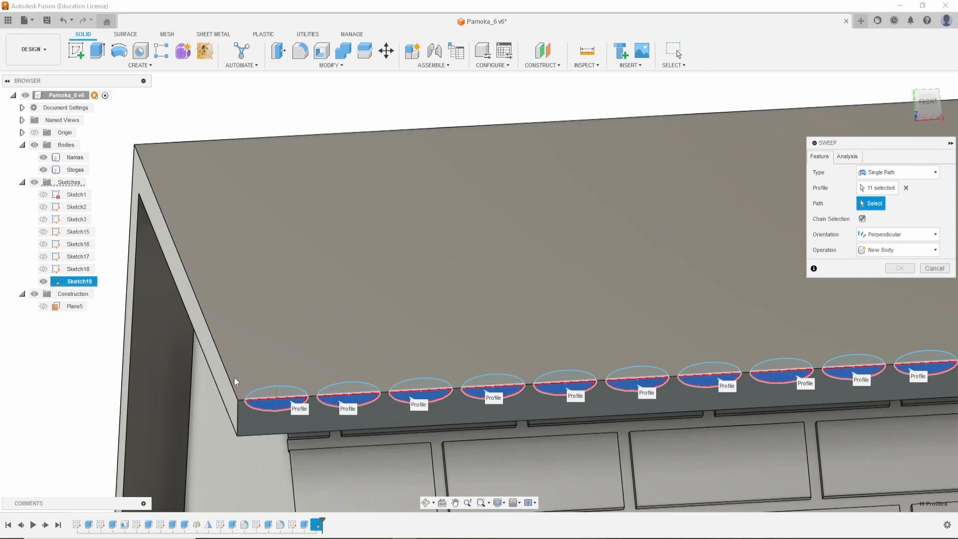
{"action": "left_click", "coordinate": [223, 367]}
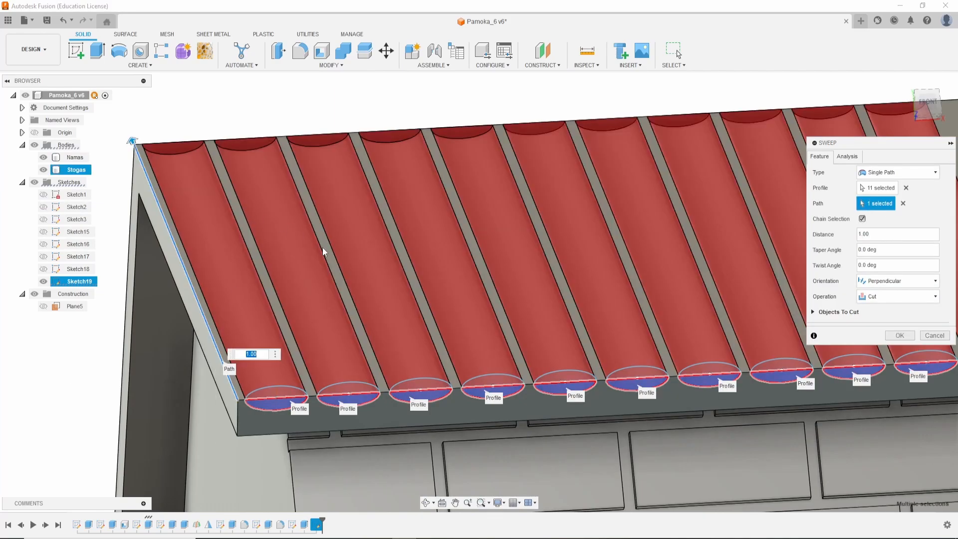
{"action": "left_click_drag", "start_coordinate": [131, 141], "coordinate": [129, 133]}
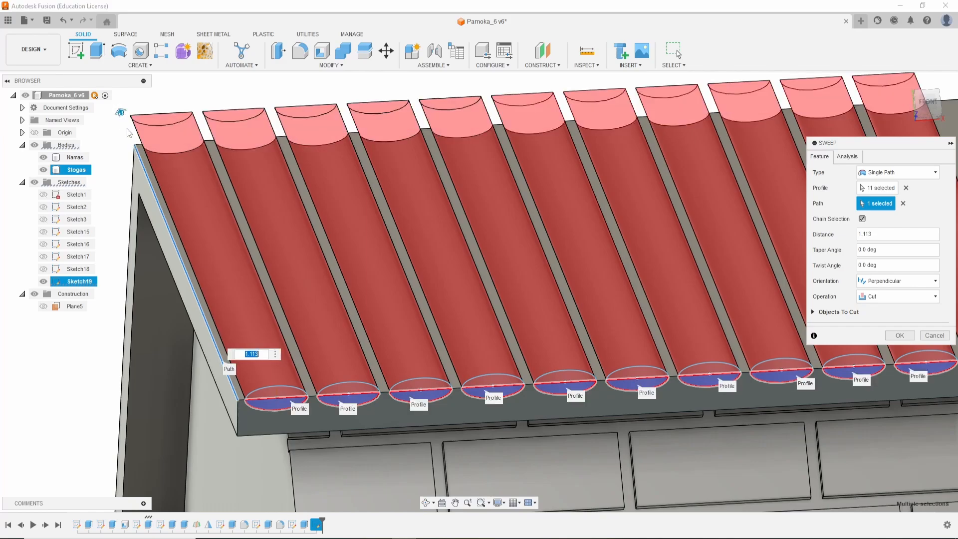
{"action": "left_click", "coordinate": [900, 335]}
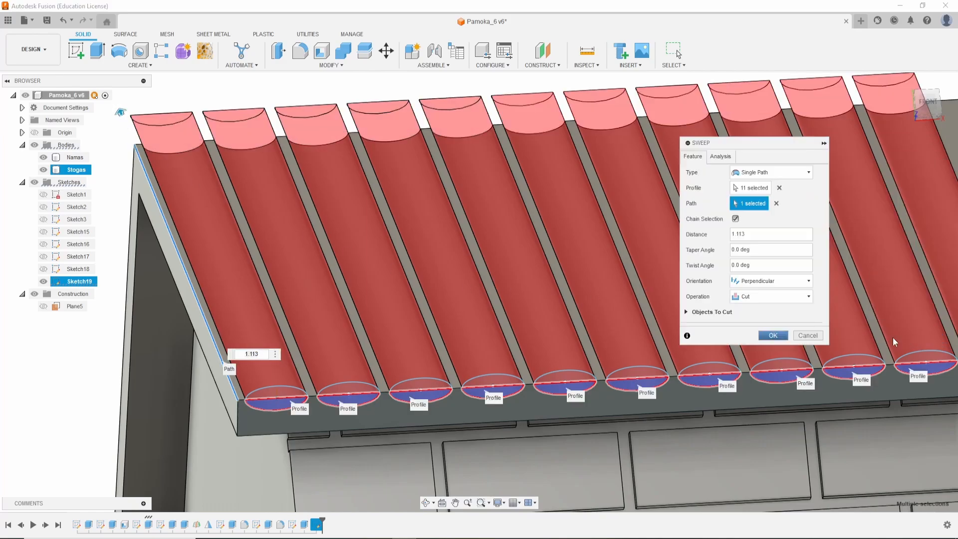
{"action": "scroll", "coordinate": [666, 406], "scroll_direction": "down", "scroll_amount": 5}
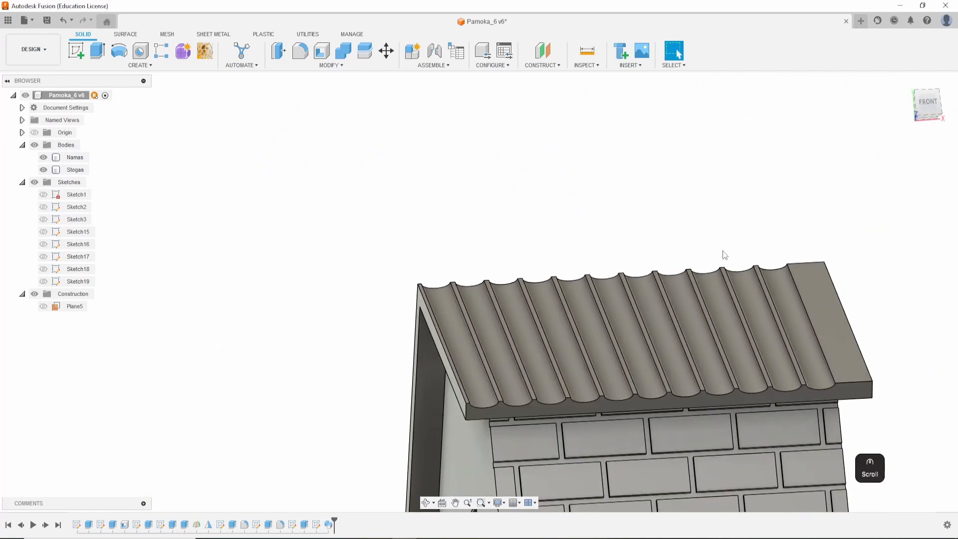
{"action": "left_click", "coordinate": [200, 360]}
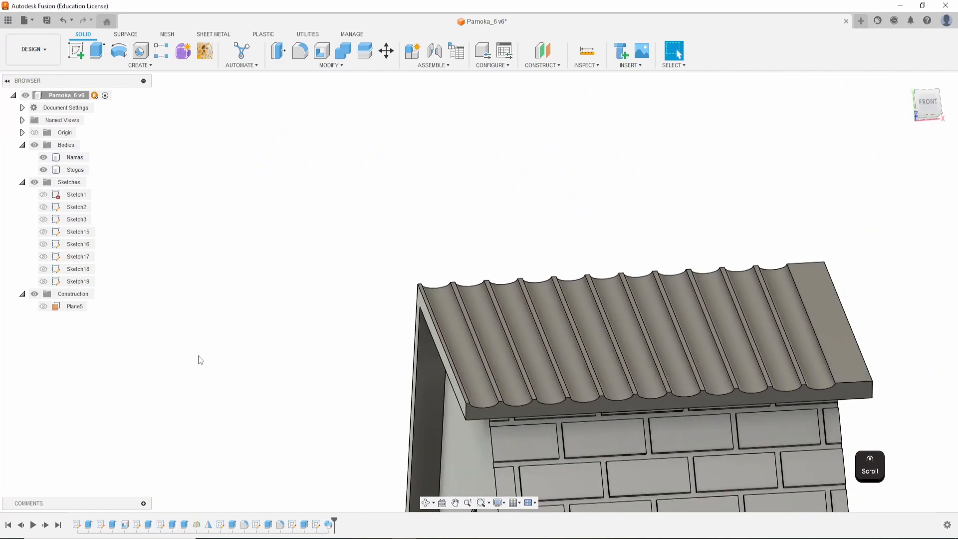
Reopen the ellipse sketch on the eave, check the spacing and the last ellipse at the roof's end, and finish the sketch.
{"action": "double_click", "coordinate": [317, 528]}
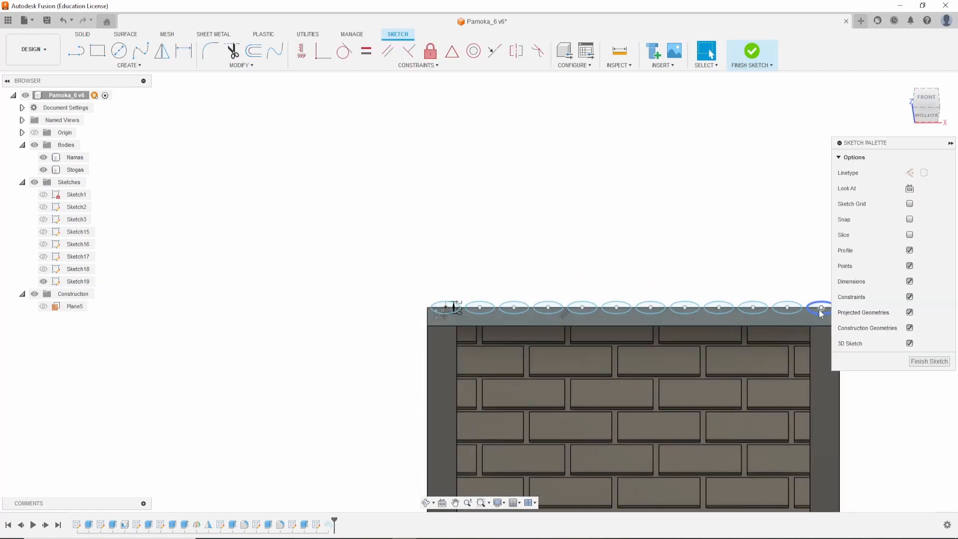
{"action": "scroll", "coordinate": [771, 310], "scroll_direction": "up", "scroll_amount": 3}
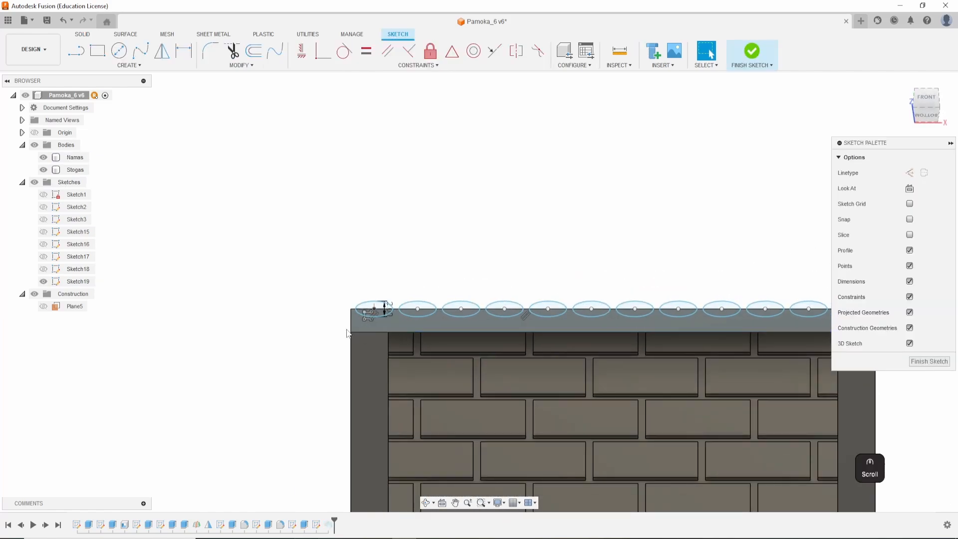
{"action": "scroll", "coordinate": [366, 323], "scroll_direction": "down", "scroll_amount": 4}
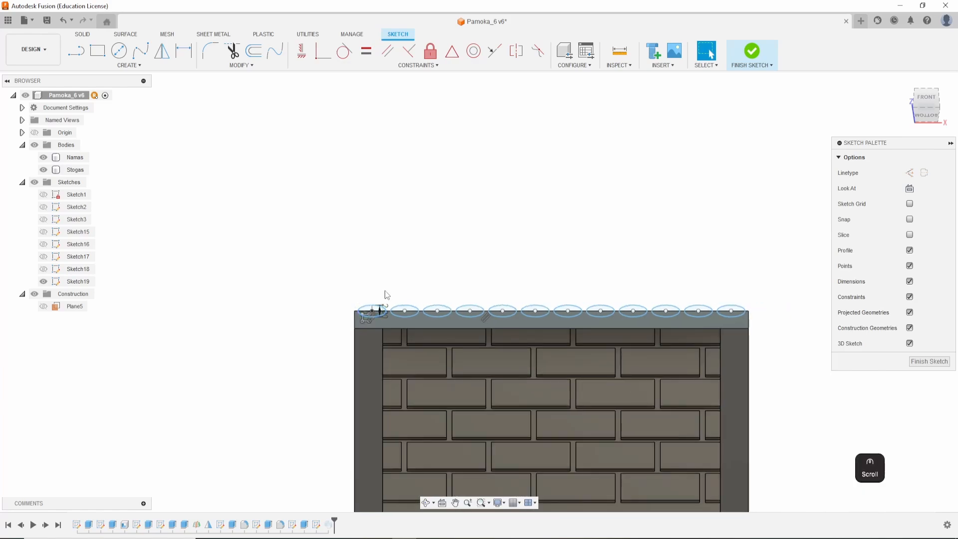
{"action": "middle_click_drag", "start_coordinate": [704, 306], "coordinate": [695, 343], "text": "shift"}
{"action": "left_click", "coordinate": [694, 343]}
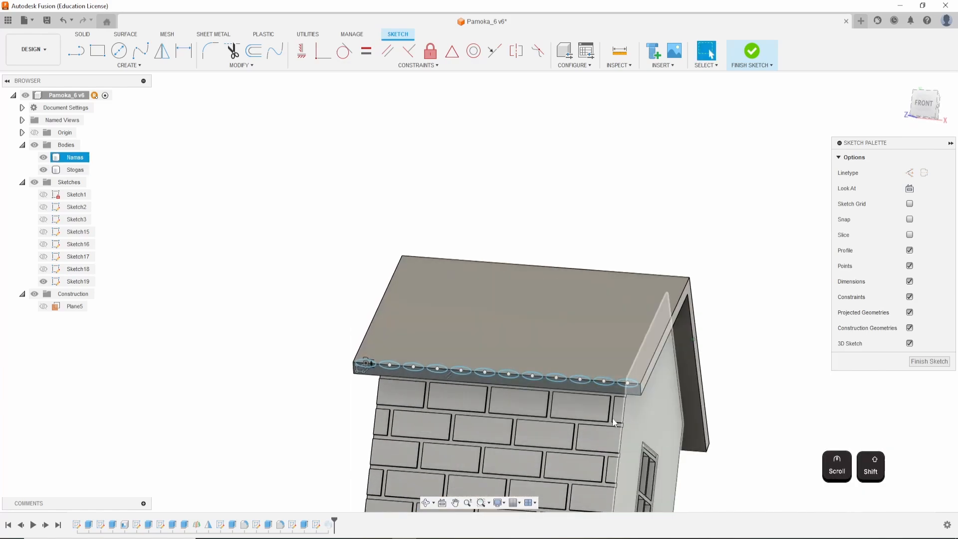
{"action": "scroll", "coordinate": [574, 388], "scroll_direction": "down", "scroll_amount": 2}
{"action": "scroll", "coordinate": [561, 381], "scroll_direction": "up", "scroll_amount": 5}
{"action": "left_click", "coordinate": [675, 400]}
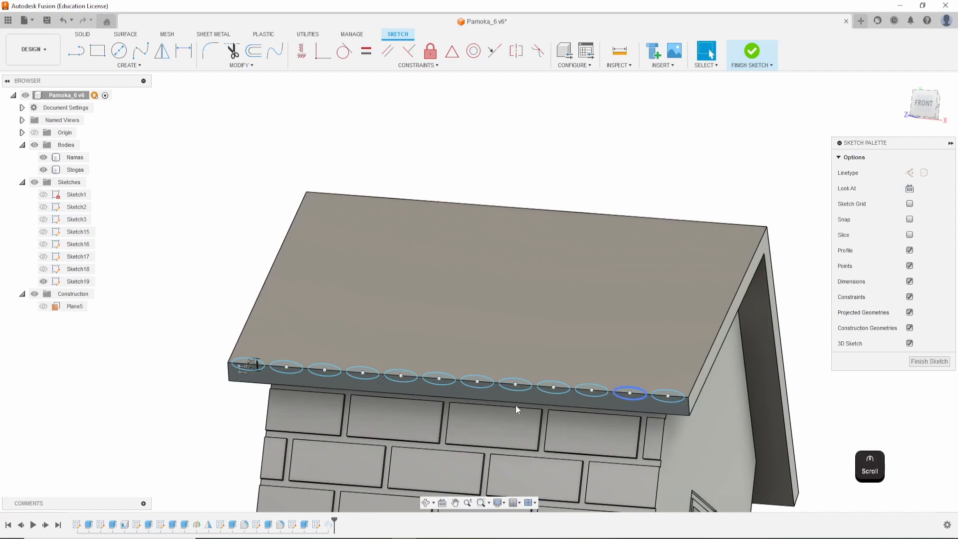
{"action": "left_click", "coordinate": [915, 362]}
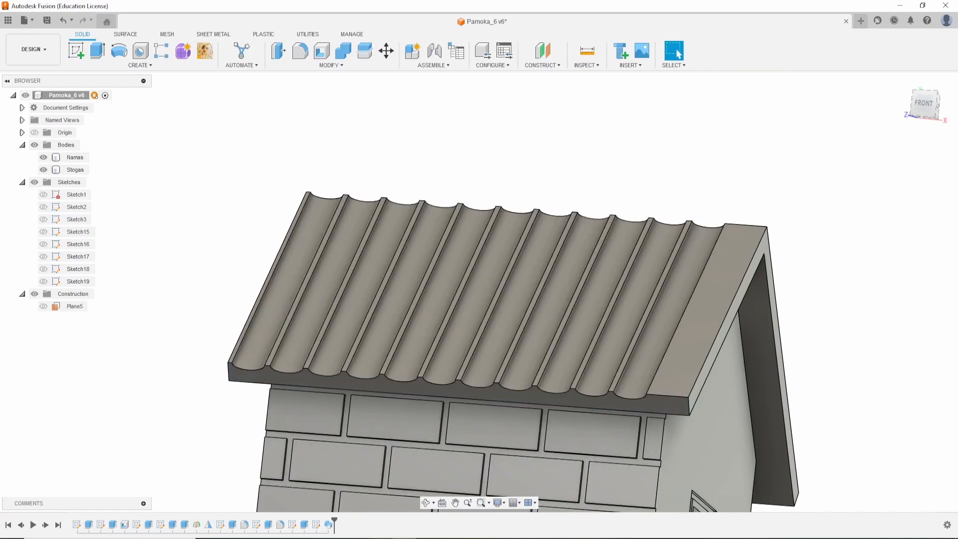
Edit the roof sweep cut: add the twelfth ellipse's lower half as a profile and extend the sweep distance past the ridge.
{"action": "double_click", "coordinate": [328, 526]}
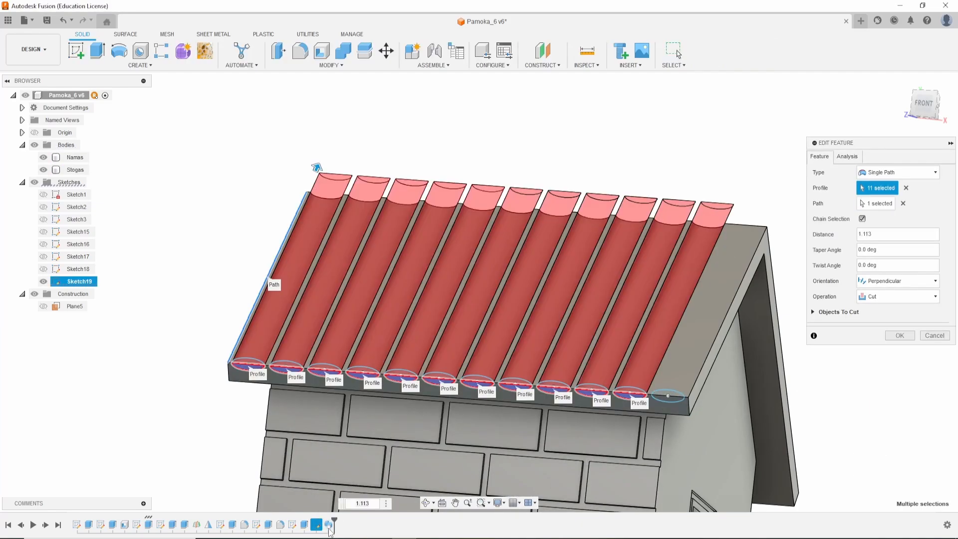
{"action": "left_click", "coordinate": [667, 397], "text": "shift"}
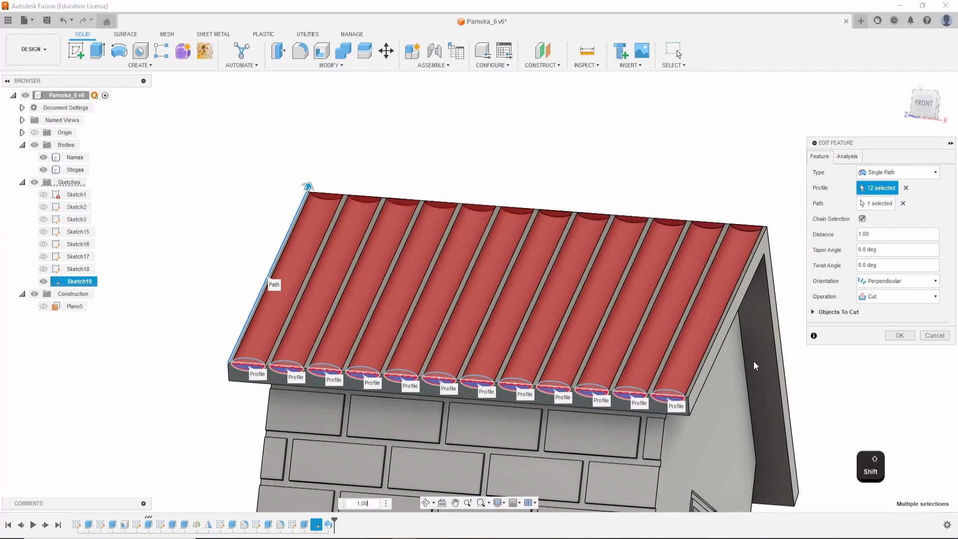
{"action": "left_click_drag", "start_coordinate": [309, 187], "coordinate": [316, 167]}
{"action": "left_click", "coordinate": [894, 335]}
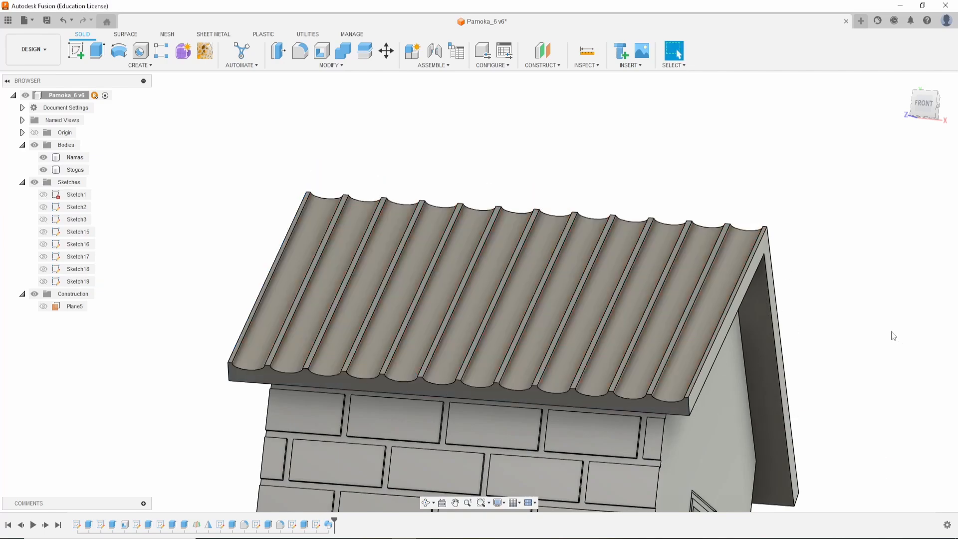
{"action": "scroll", "coordinate": [833, 365], "scroll_direction": "up", "scroll_amount": 5}
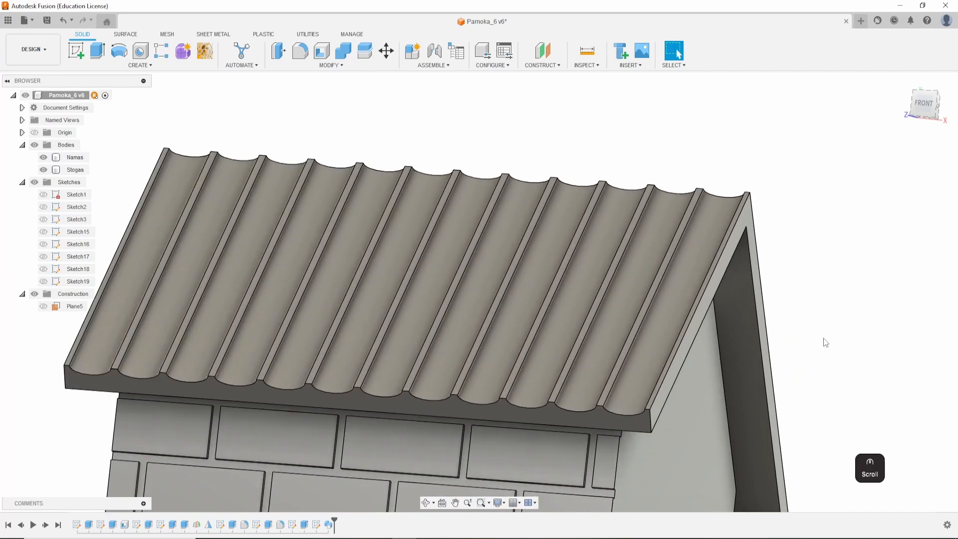
{"action": "mouse_move", "coordinate": [826, 299]}
{"action": "middle_mouse_down", "text": "shift"}
{"action": "mouse_move", "coordinate": [808, 325]}
{"action": "mouse_move", "coordinate": [816, 310]}
{"action": "middle_mouse_up", "text": "shift"}
{"action": "scroll", "coordinate": [794, 368], "scroll_direction": "down", "scroll_amount": 5}
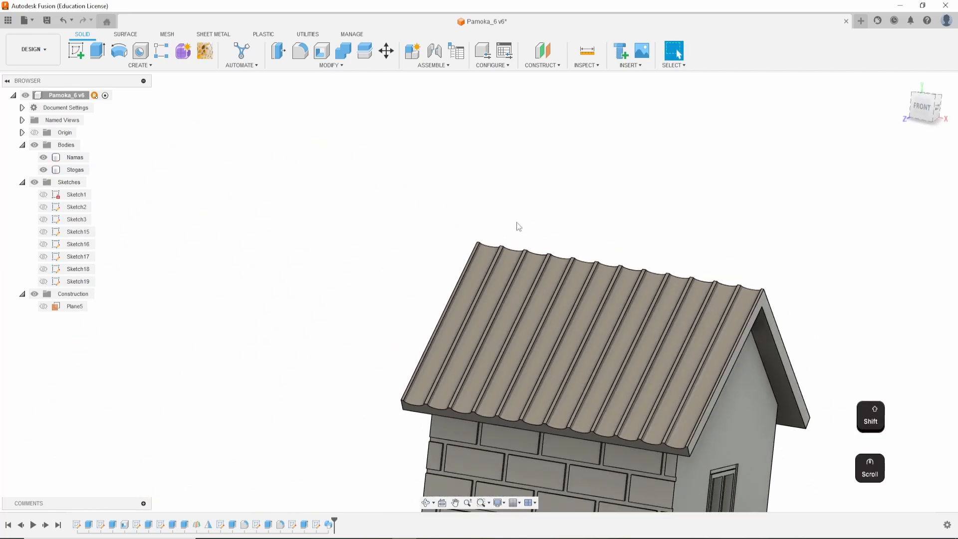
{"action": "left_click", "coordinate": [145, 66]}
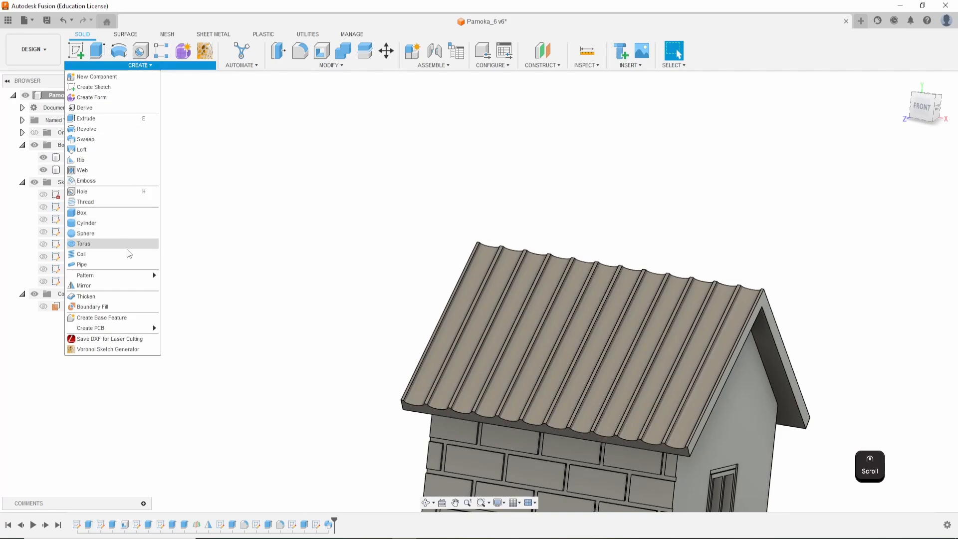
{"action": "left_click", "coordinate": [127, 286]}
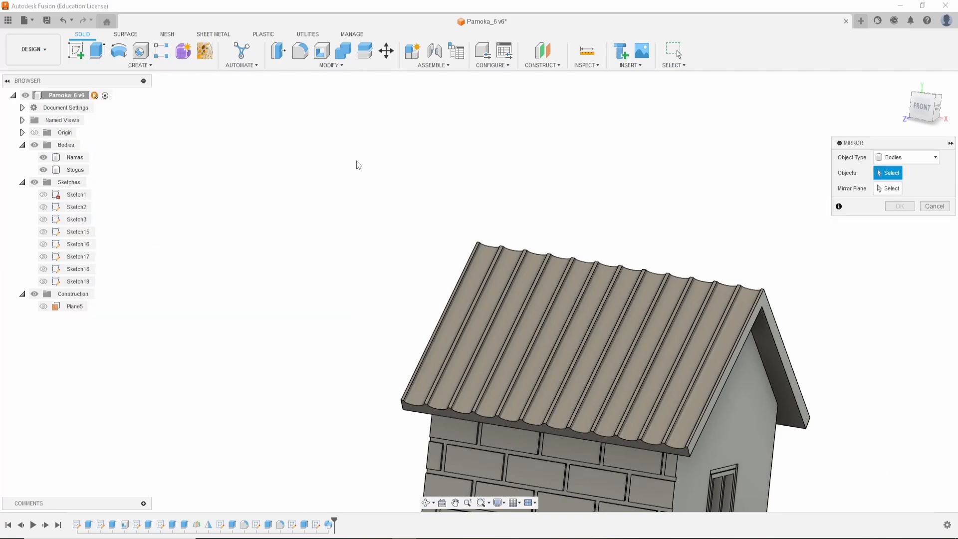
{"action": "left_click_drag", "start_coordinate": [339, 154], "coordinate": [778, 471]}
{"action": "left_click", "coordinate": [909, 157]}
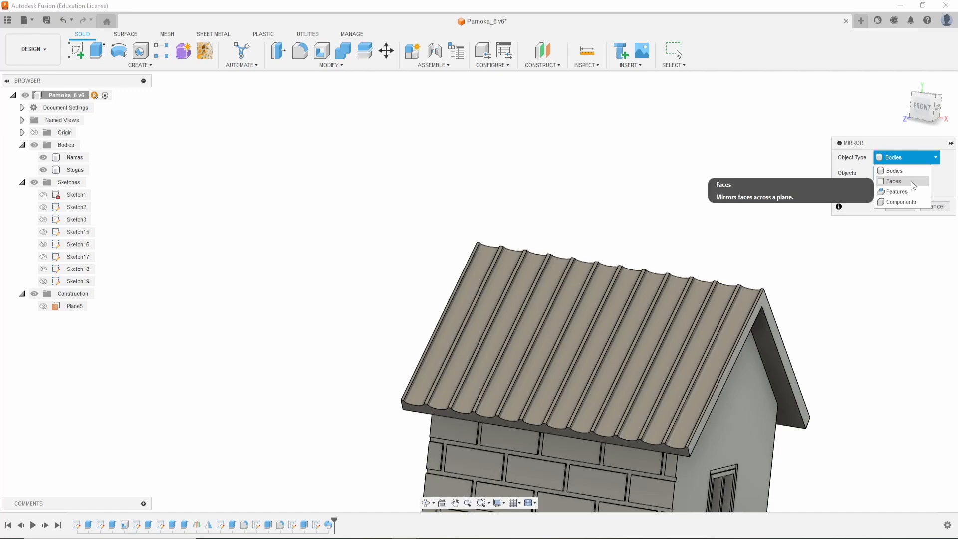
{"action": "left_click", "coordinate": [912, 181]}
{"action": "left_click_drag", "start_coordinate": [352, 151], "coordinate": [778, 466]}
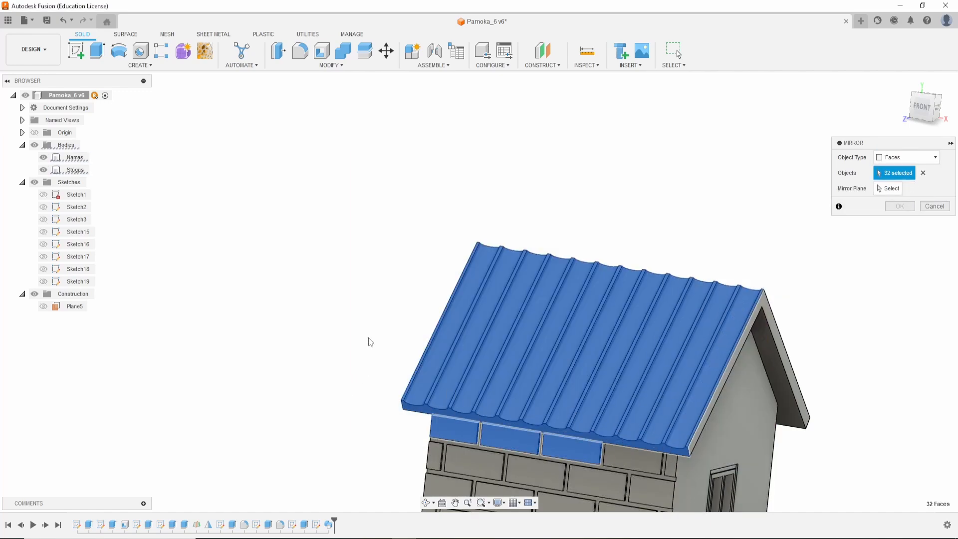
{"action": "left_click", "coordinate": [451, 430], "text": "shift"}
{"action": "left_click", "coordinate": [527, 441], "text": "shift"}
{"action": "left_click", "coordinate": [571, 451], "text": "shift"}
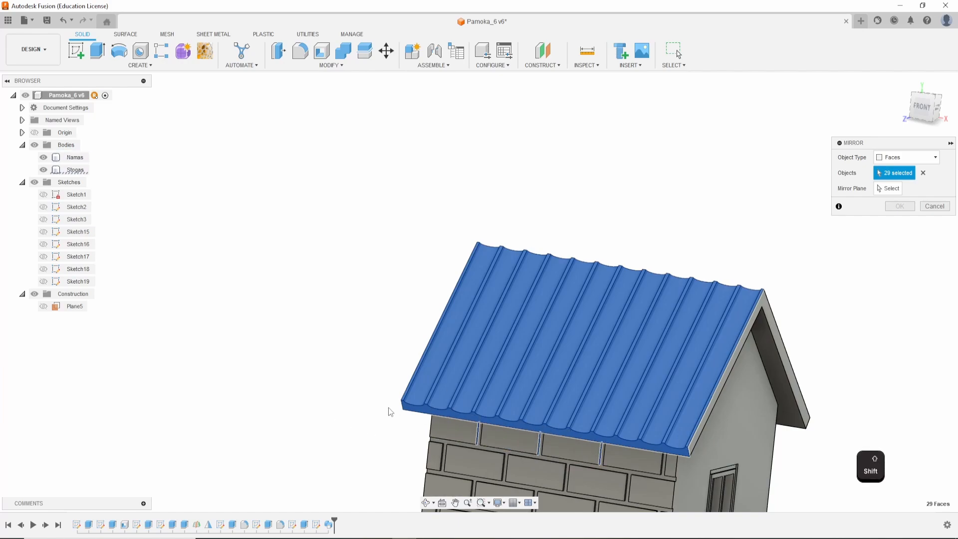
{"action": "left_click_drag", "start_coordinate": [382, 405], "coordinate": [622, 476], "text": "shift"}
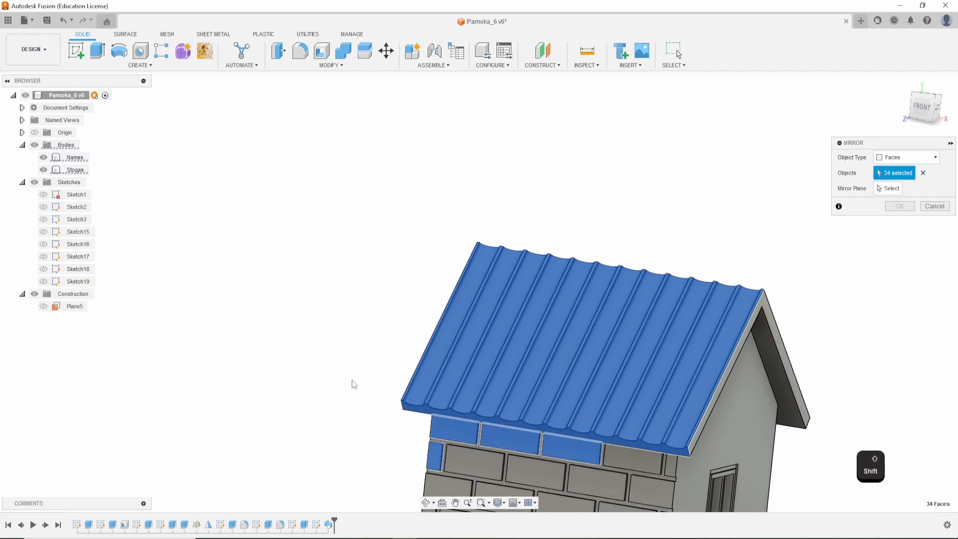
{"action": "left_click", "coordinate": [925, 207]}
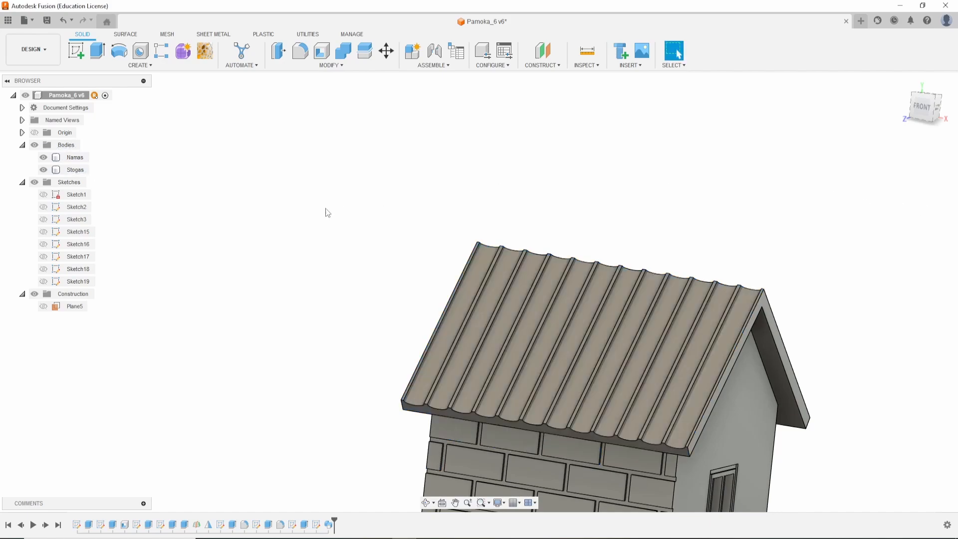
Hide the Namas body, start a Mirror with object type Faces, and select all faces of the grooved roof slope.
{"action": "left_click", "coordinate": [107, 65]}
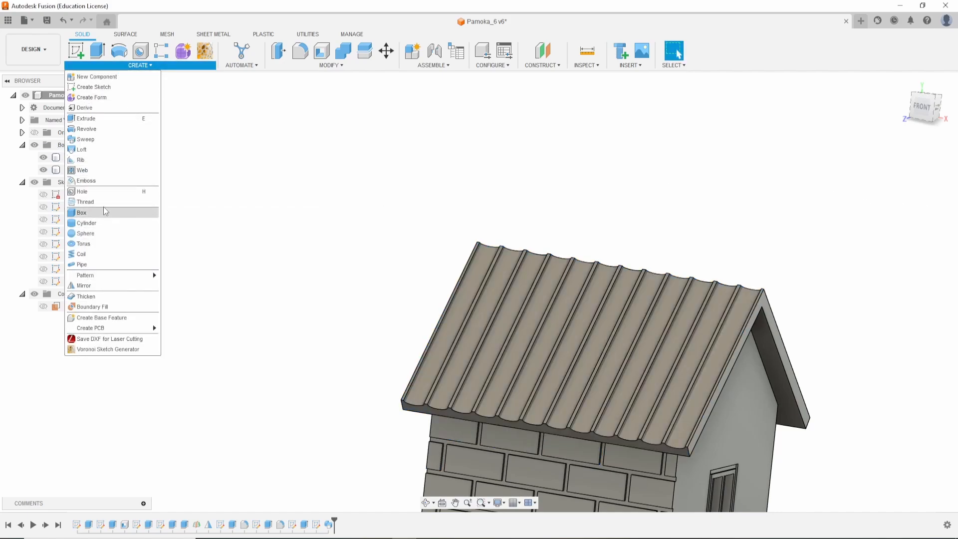
{"action": "left_click", "coordinate": [44, 157]}
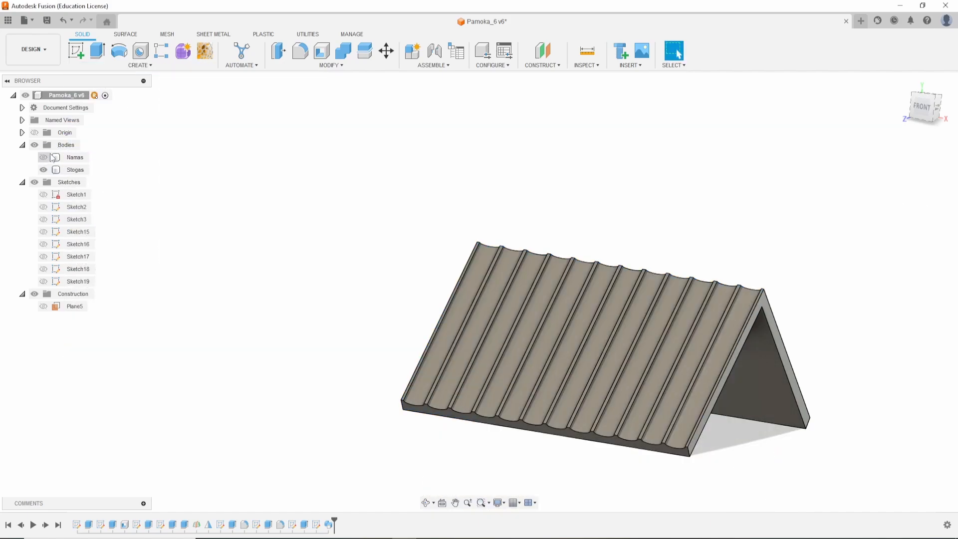
{"action": "left_click", "coordinate": [140, 65]}
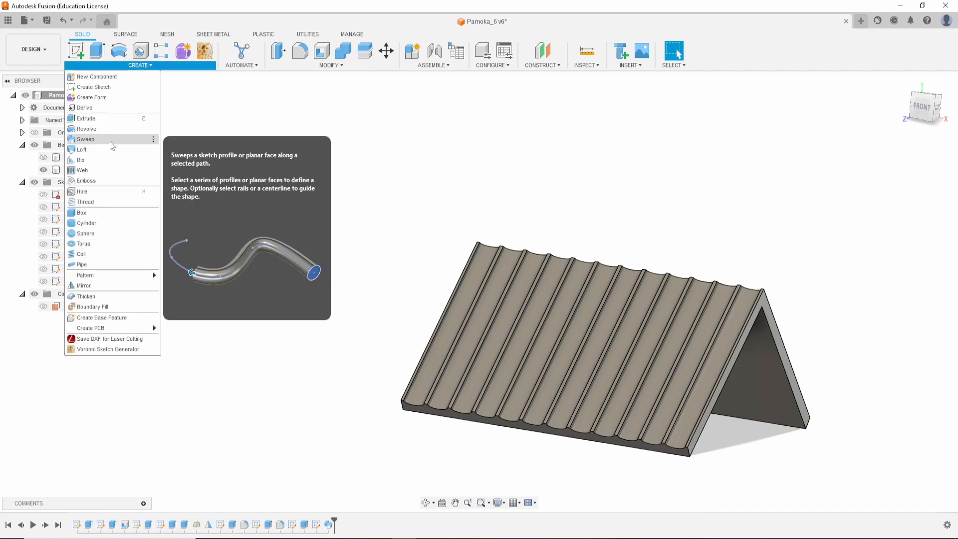
{"action": "left_click", "coordinate": [118, 285]}
{"action": "left_click_drag", "start_coordinate": [351, 194], "coordinate": [780, 489]}
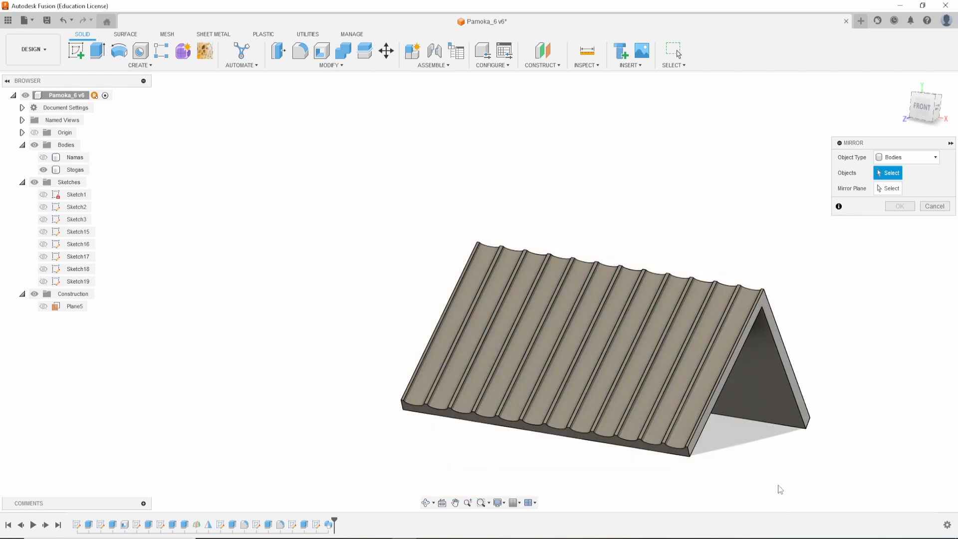
{"action": "left_click", "coordinate": [914, 161]}
{"action": "left_click", "coordinate": [910, 182]}
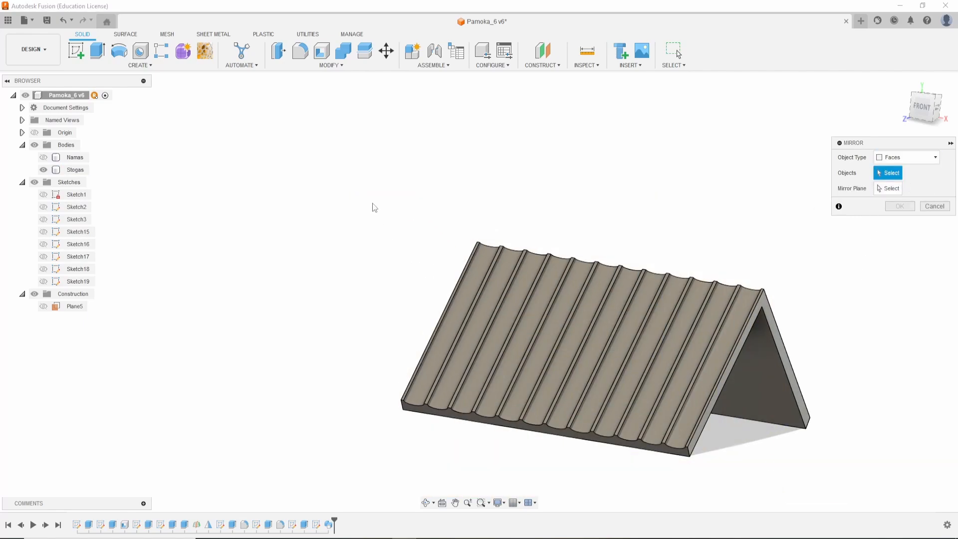
{"action": "left_click_drag", "start_coordinate": [373, 203], "coordinate": [771, 466]}
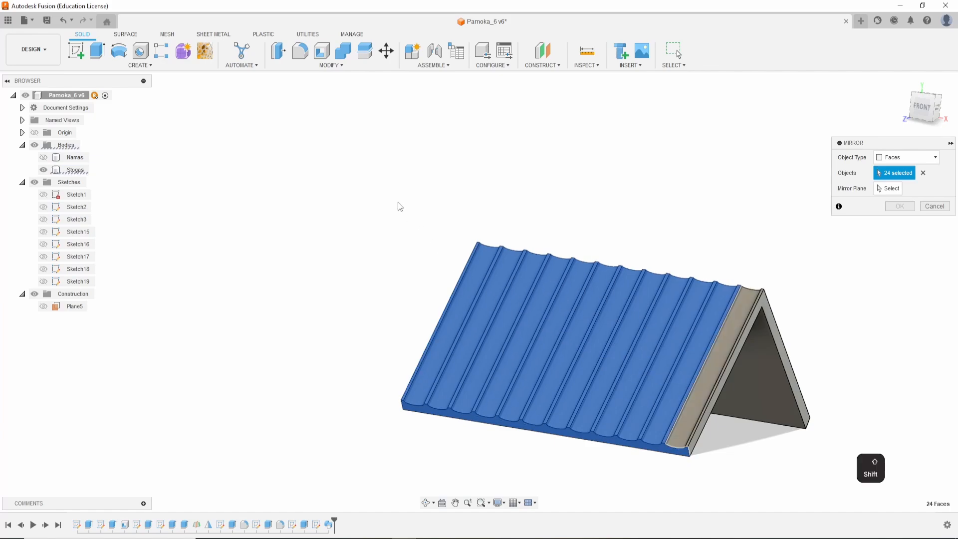
{"action": "left_click_drag", "start_coordinate": [398, 202], "coordinate": [769, 467], "text": "shift"}
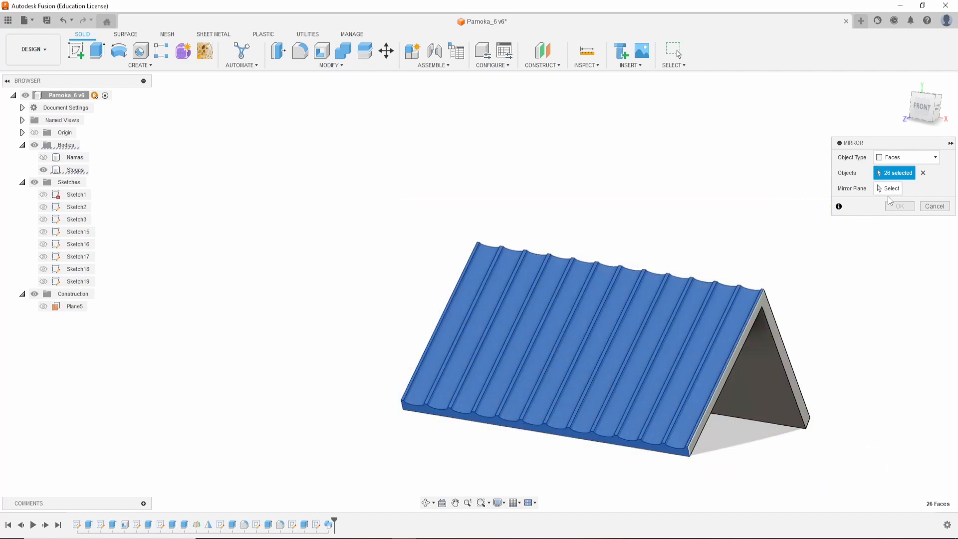
Mirror the selected roof faces across the vertical XY origin plane onto the opposite slope.
{"action": "scroll", "coordinate": [324, 344], "scroll_direction": "down", "scroll_amount": 4}
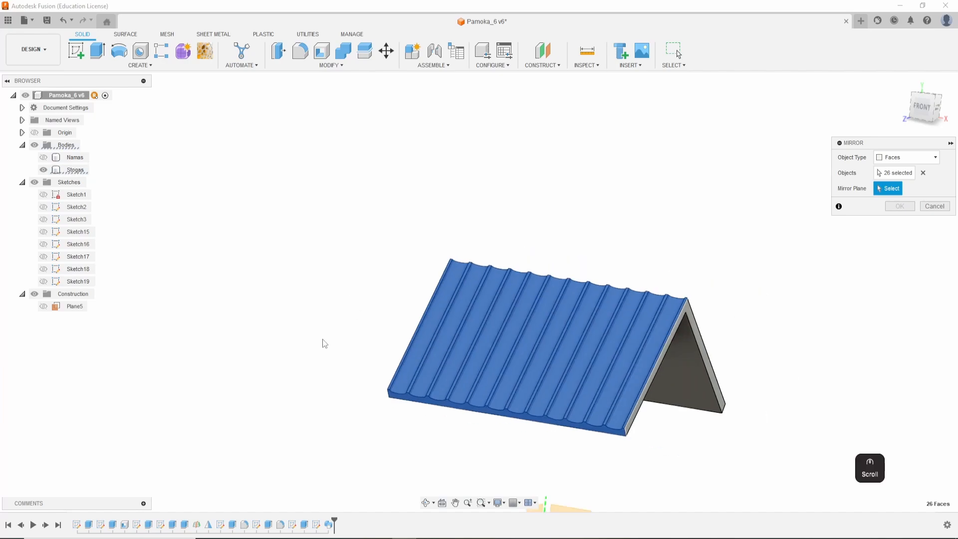
{"action": "left_click", "coordinate": [489, 456]}
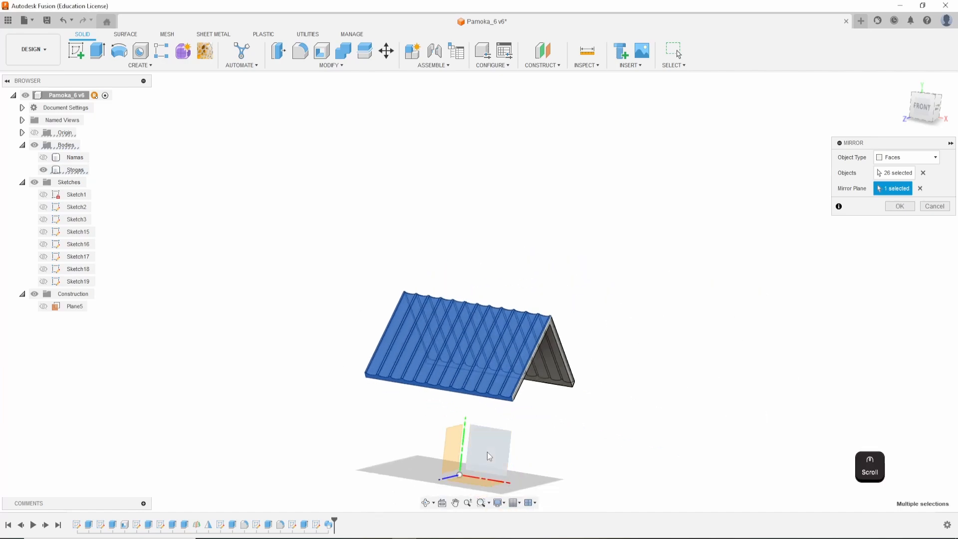
{"action": "scroll", "coordinate": [718, 374], "scroll_direction": "up", "scroll_amount": 3}
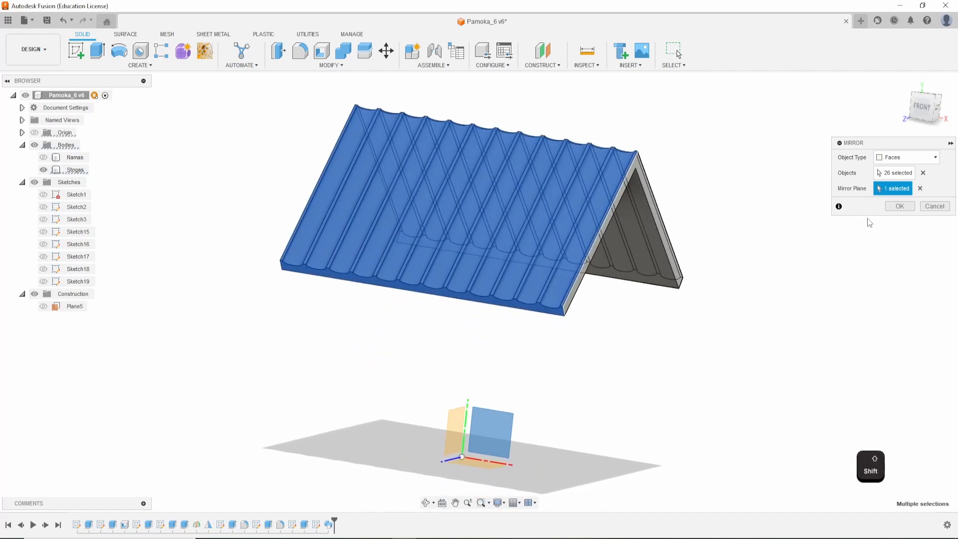
{"action": "left_click", "coordinate": [900, 206]}
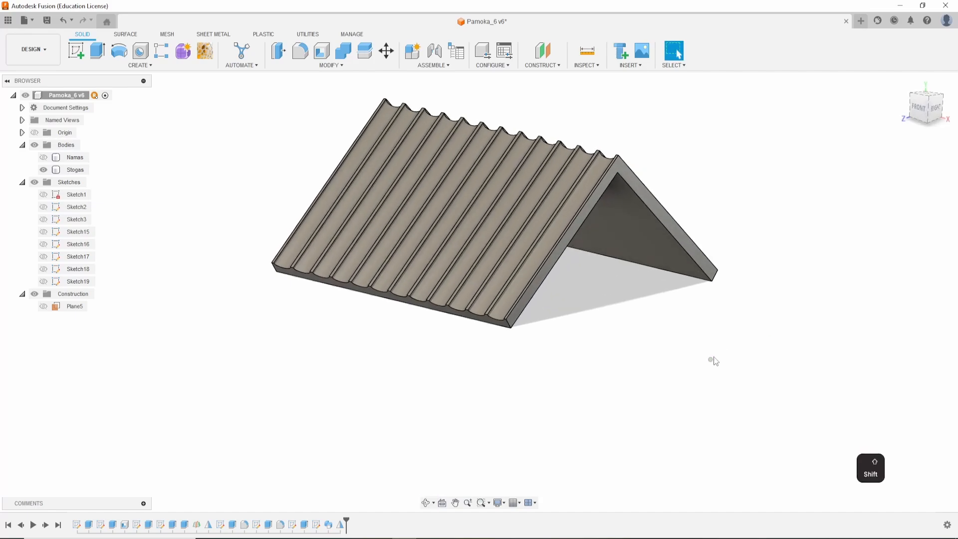
{"action": "middle_click_drag", "start_coordinate": [713, 360], "coordinate": [857, 357], "text": "shift"}
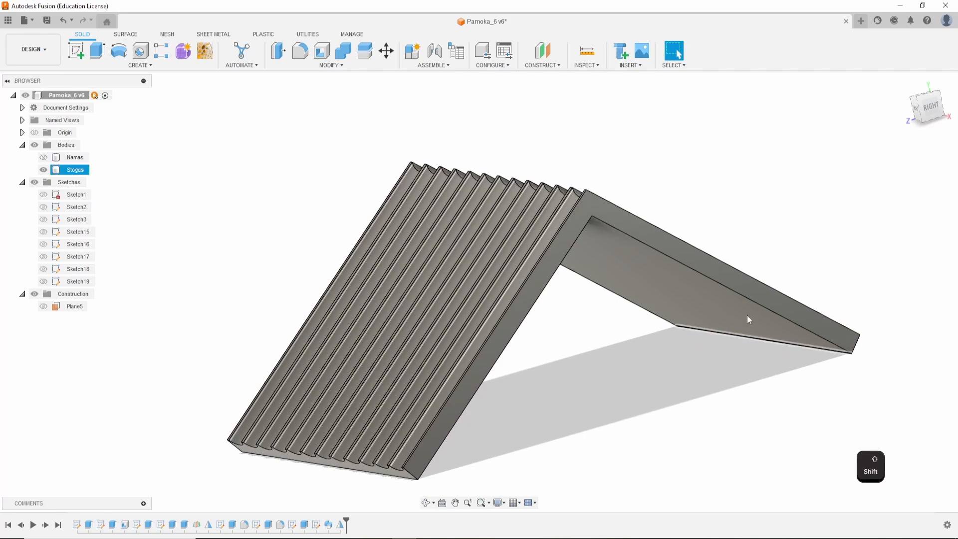
Show the Namas body again so the roof and the house walls are both displayed.
{"action": "left_click", "coordinate": [43, 157]}
{"action": "scroll", "coordinate": [217, 280], "scroll_direction": "down", "scroll_amount": 5}
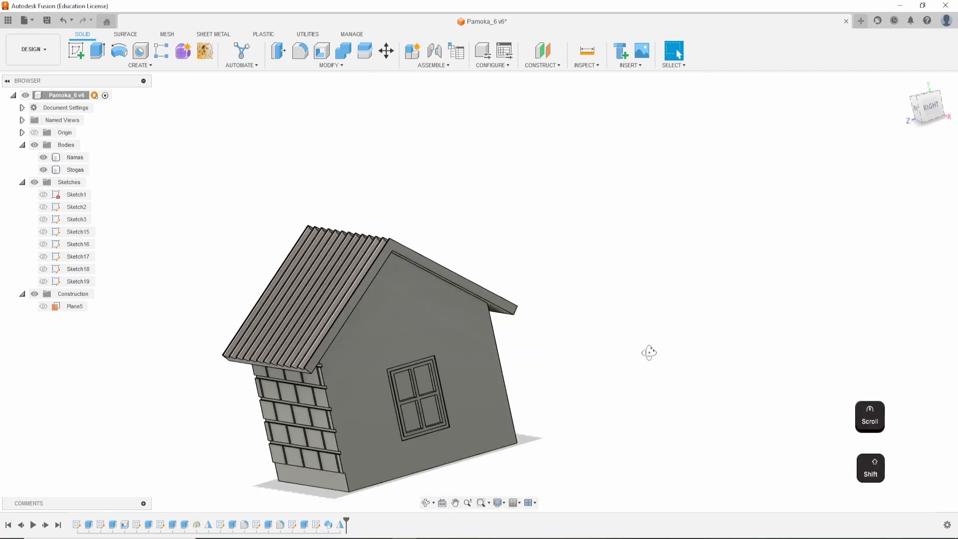
{"action": "middle_click_drag", "start_coordinate": [648, 353], "coordinate": [590, 216], "text": "shift"}
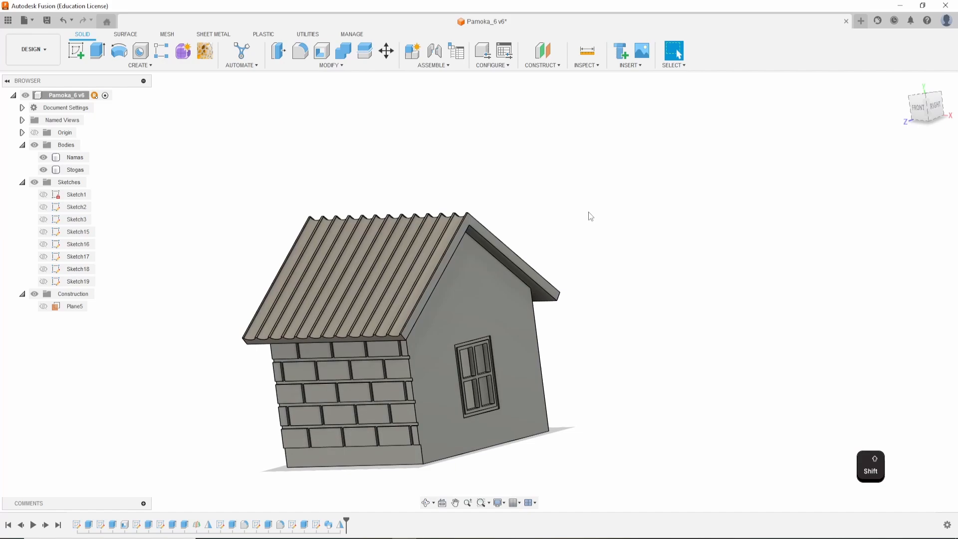
Start an offset plane from the horizontal XZ origin plane and pull it up 90 mm, above the roof.
{"action": "left_click", "coordinate": [539, 65]}
{"action": "left_click", "coordinate": [547, 76]}
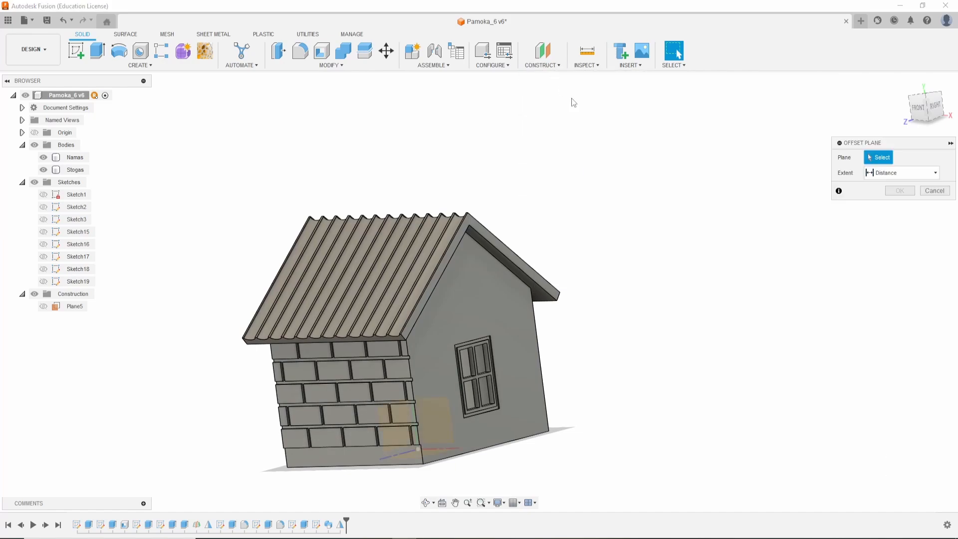
{"action": "scroll", "coordinate": [409, 457], "scroll_direction": "down", "scroll_amount": 5}
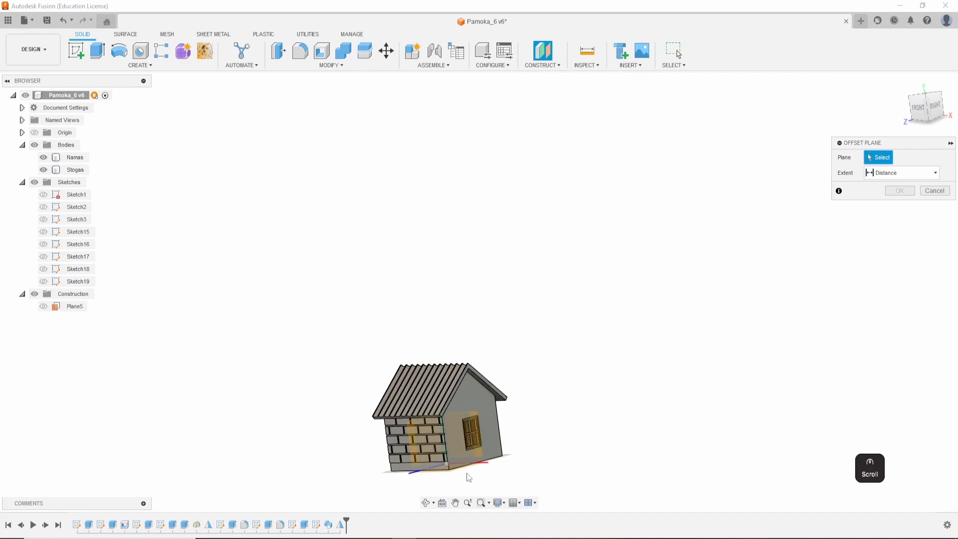
{"action": "scroll", "coordinate": [538, 479], "scroll_direction": "up", "scroll_amount": 5}
{"action": "middle_click_drag", "start_coordinate": [538, 480], "coordinate": [567, 480], "text": "shift"}
{"action": "scroll", "coordinate": [567, 480], "scroll_direction": "down", "scroll_amount": 5}
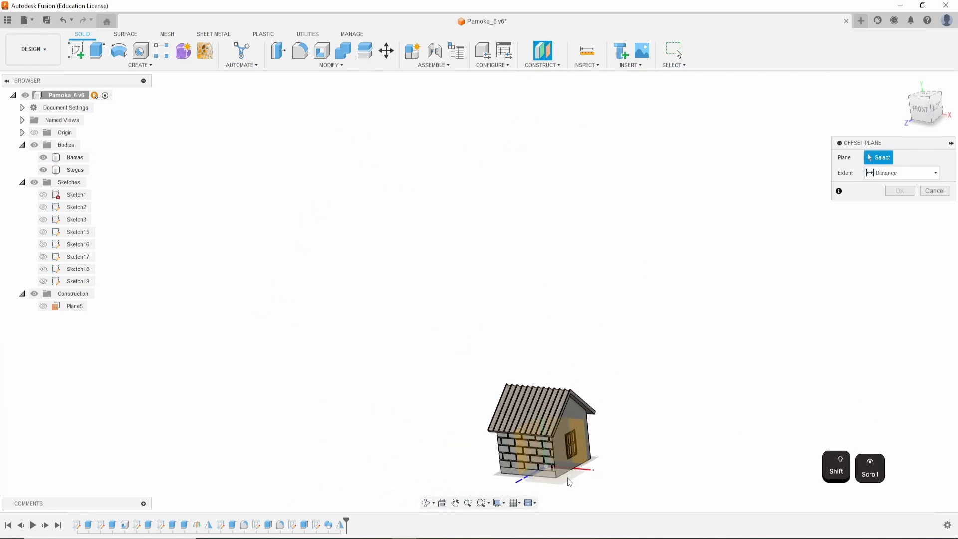
{"action": "left_click", "coordinate": [563, 478]}
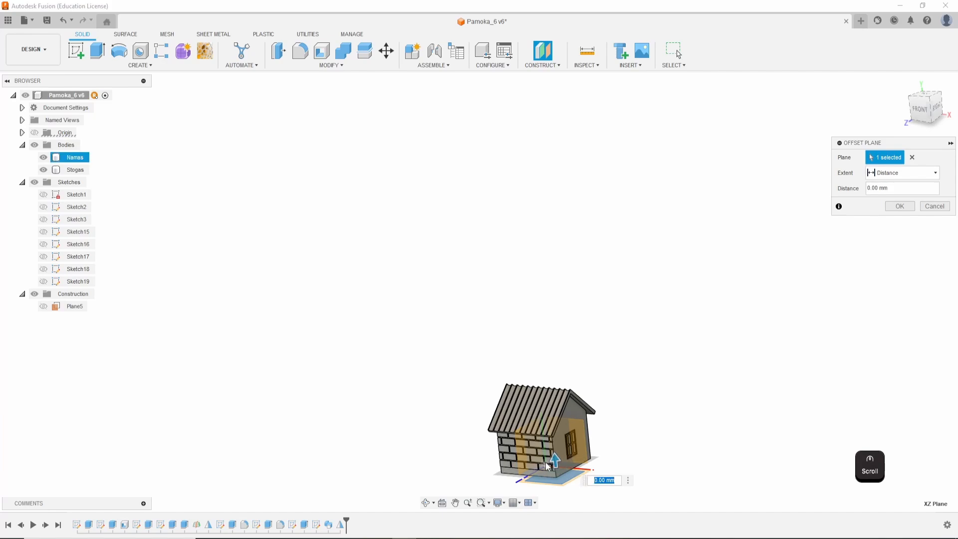
{"action": "left_click_drag", "start_coordinate": [555, 464], "coordinate": [545, 372]}
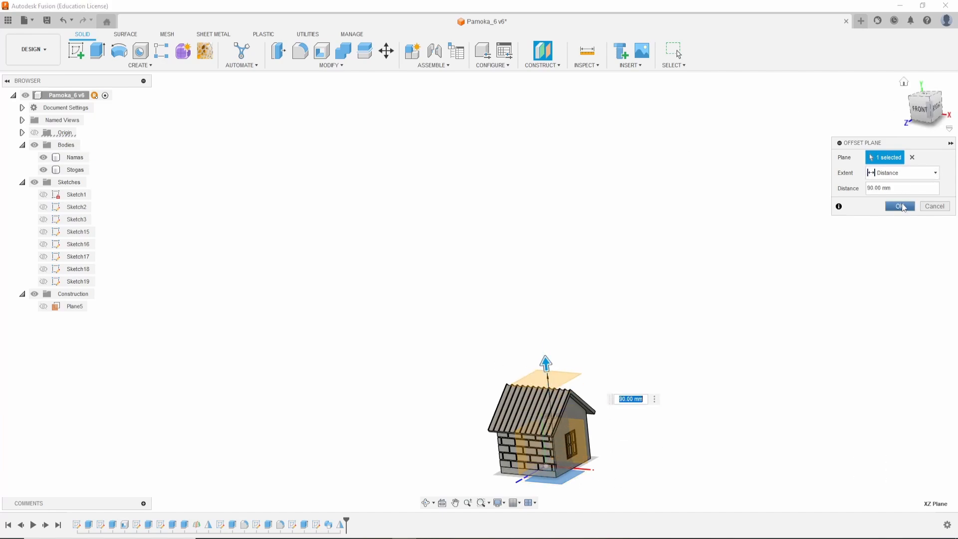
Lower the offset plane to a distance of 75 mm, just above the roof ridge, and create it.
{"action": "left_click", "coordinate": [927, 113]}
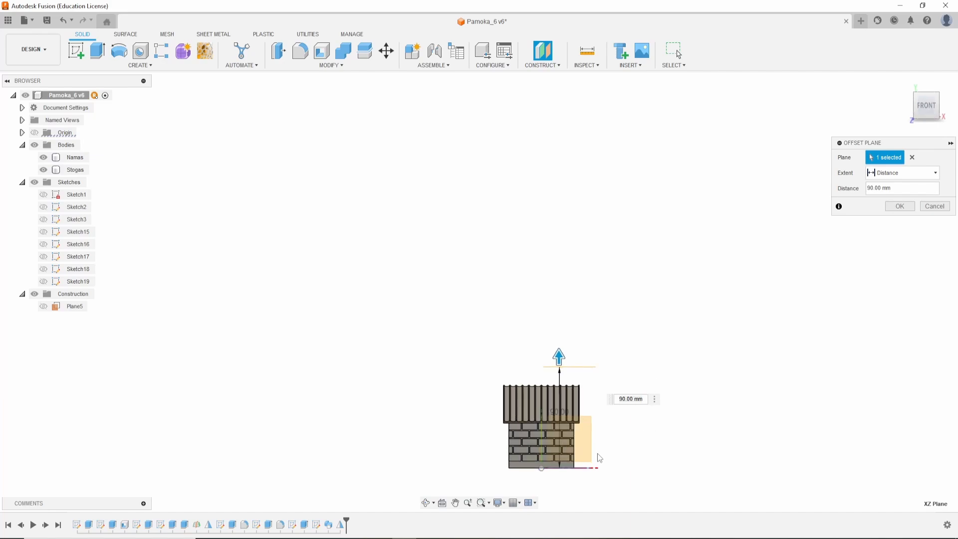
{"action": "scroll", "coordinate": [605, 441], "scroll_direction": "down", "scroll_amount": 1}
{"action": "scroll", "coordinate": [605, 441], "scroll_direction": "down", "scroll_amount": 2}
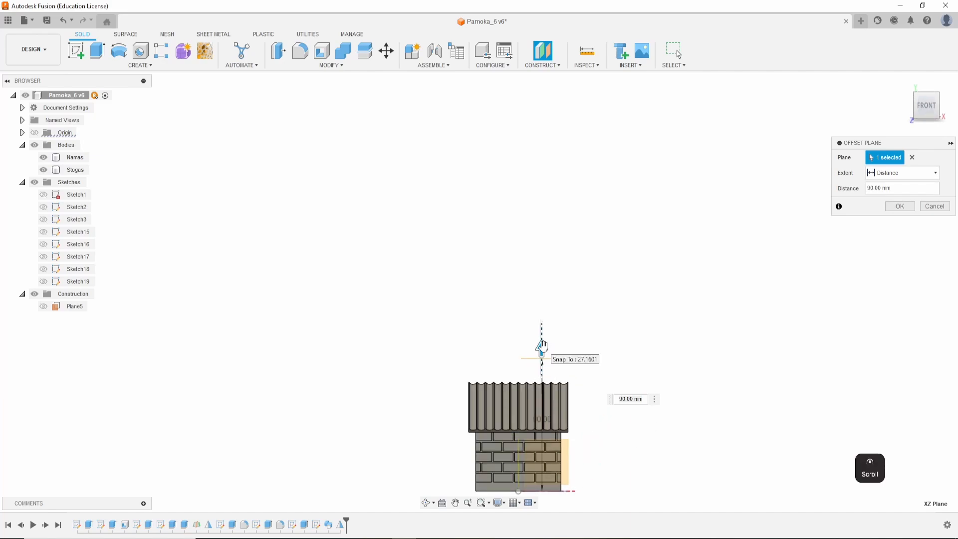
{"action": "left_click_drag", "start_coordinate": [543, 345], "coordinate": [543, 359]}
{"action": "scroll", "coordinate": [573, 398], "scroll_direction": "down", "scroll_amount": 3}
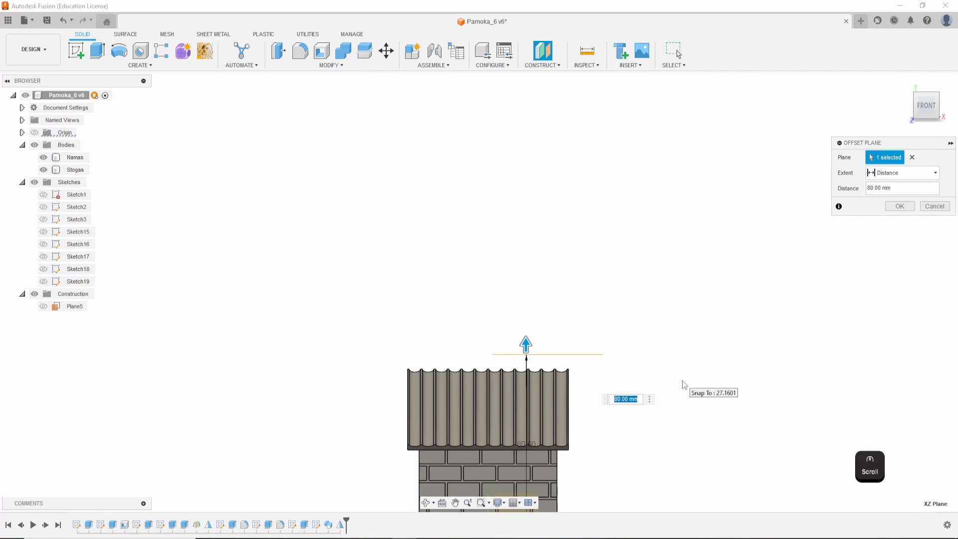
{"action": "type", "text": "75"}
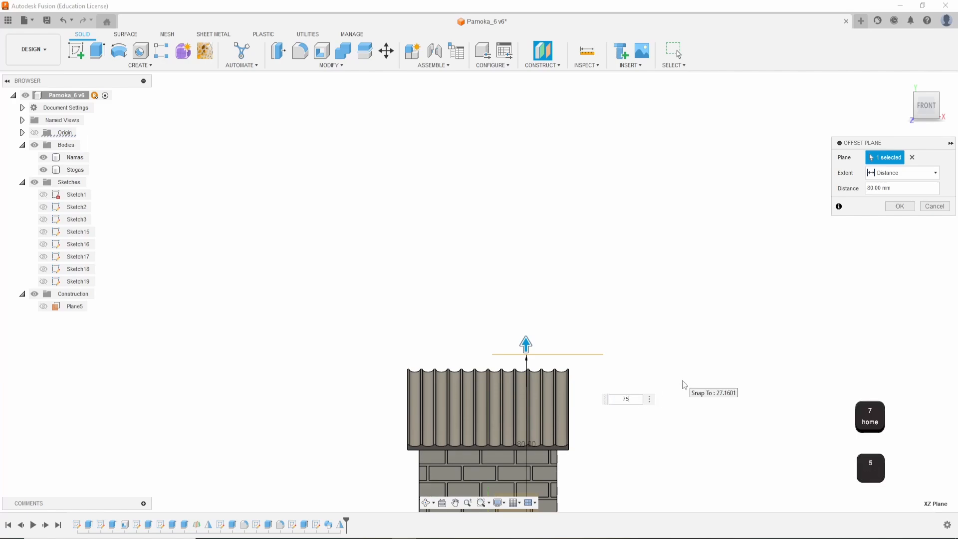
{"action": "left_click", "coordinate": [900, 206]}
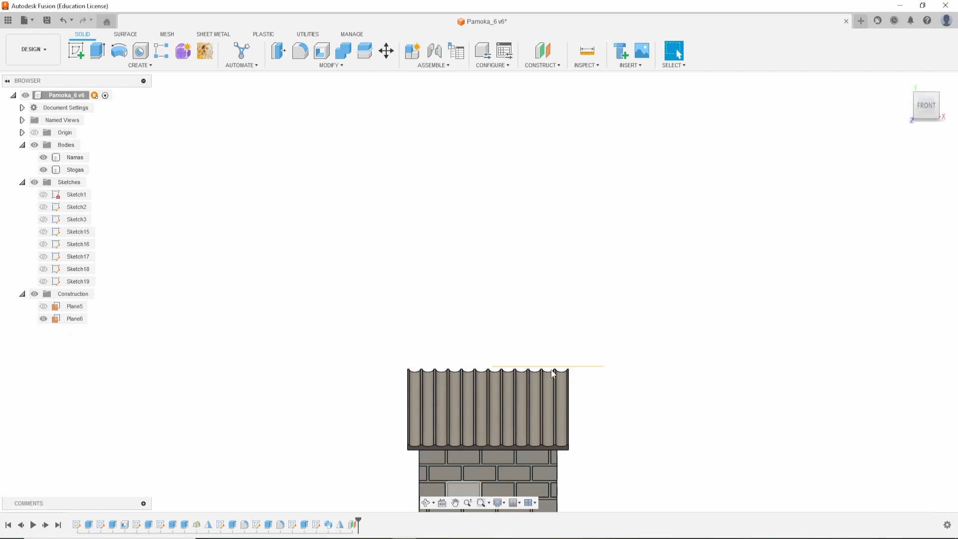
Sketch a 12 by 12 mm center rectangle on the new offset plane, over the front roof slope to the right of the origin.
{"action": "middle_click_drag", "start_coordinate": [670, 387], "coordinate": [700, 319], "text": "shift"}
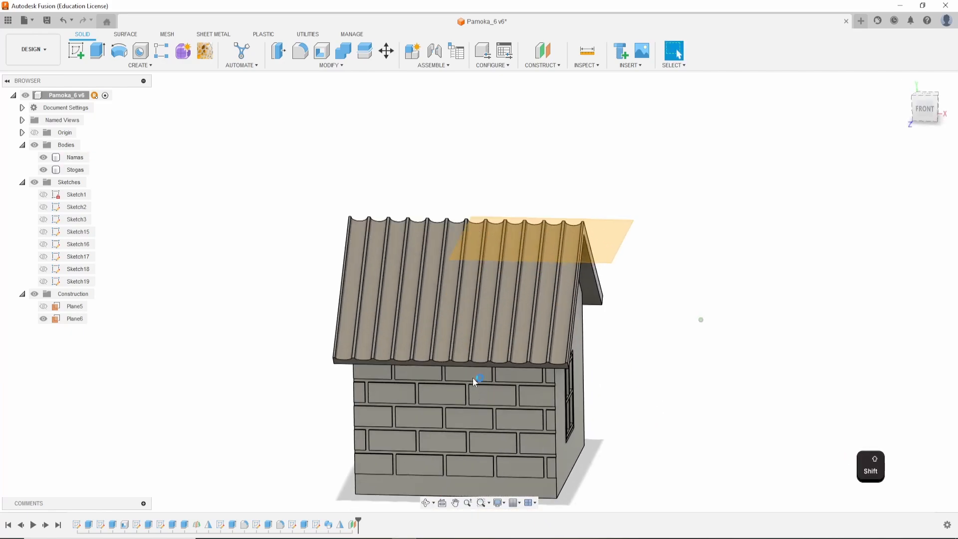
{"action": "scroll", "coordinate": [699, 319], "scroll_direction": "up", "scroll_amount": 3}
{"action": "left_click", "coordinate": [612, 165]}
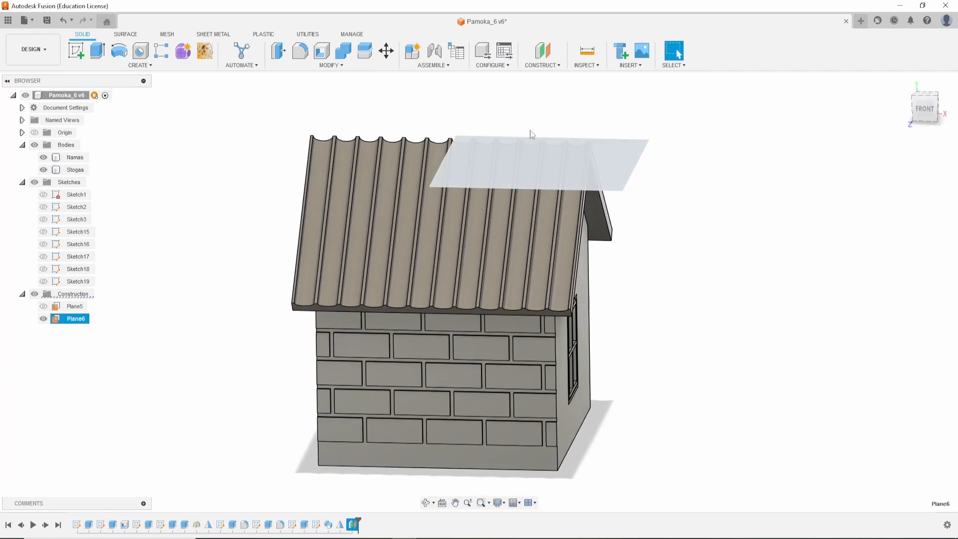
{"action": "left_click", "coordinate": [76, 52]}
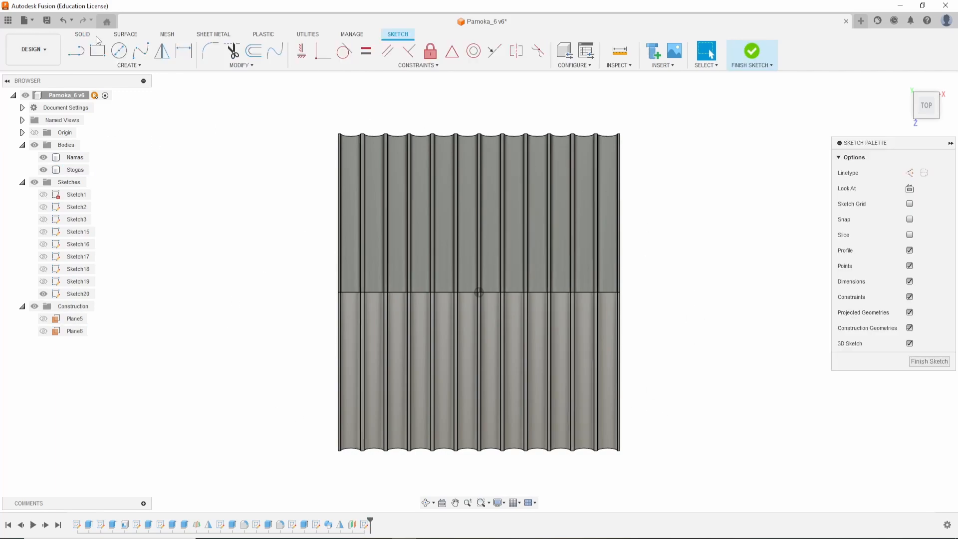
{"action": "left_click", "coordinate": [98, 51]}
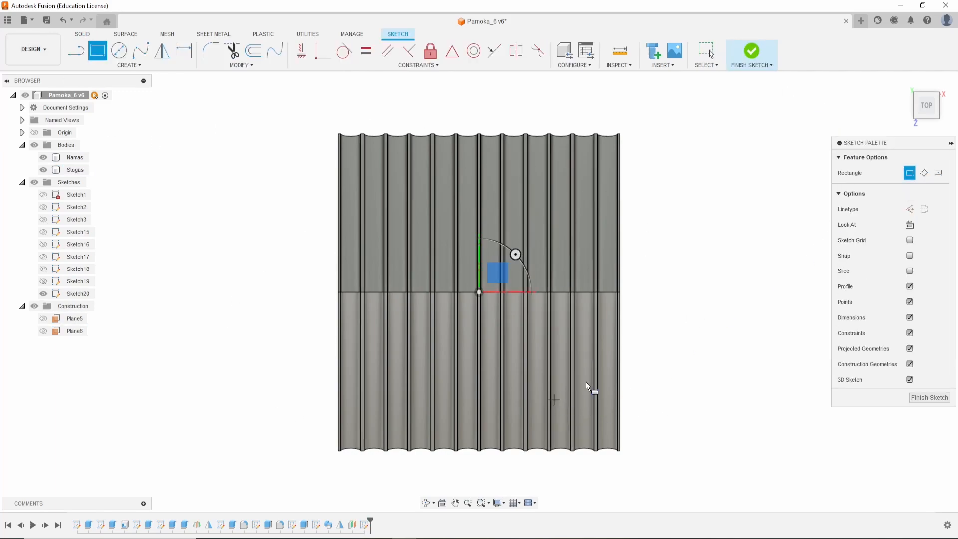
{"action": "left_click", "coordinate": [938, 175]}
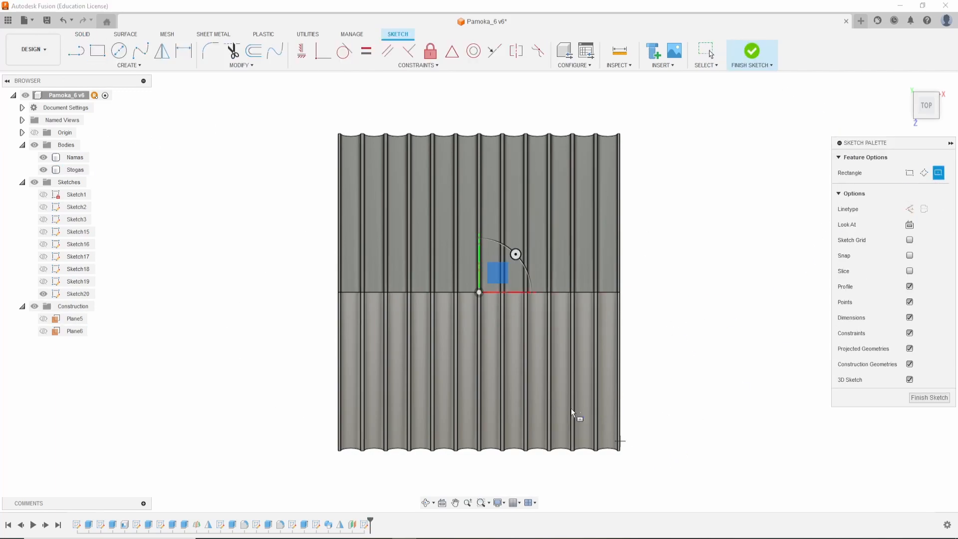
{"action": "left_click", "coordinate": [508, 352]}
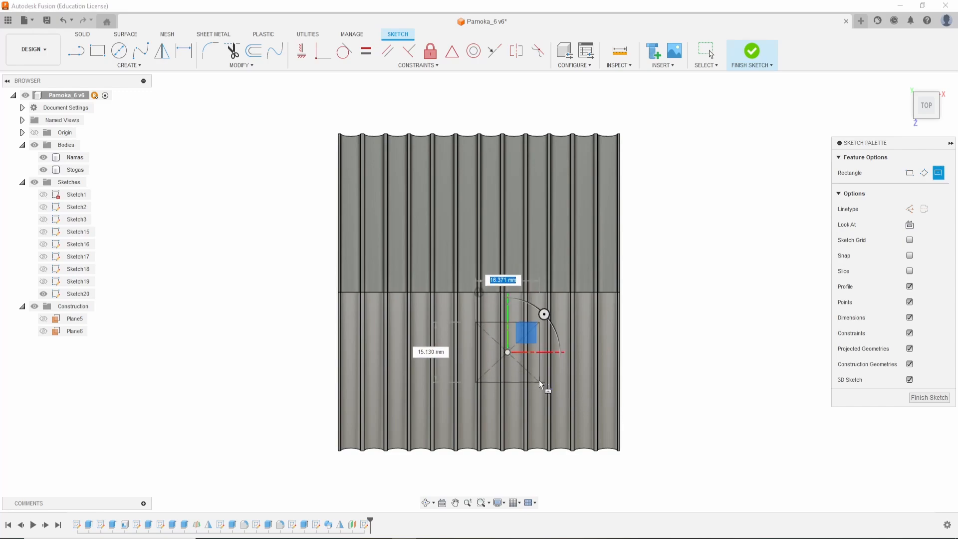
{"action": "type", "text": "12"}
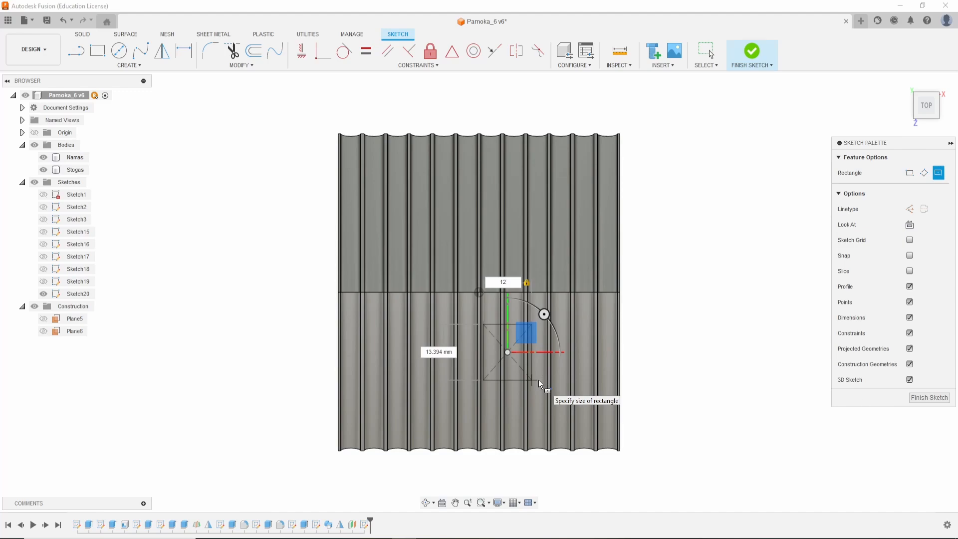
{"action": "key", "text": "Tab"}
{"action": "type", "text": "12"}
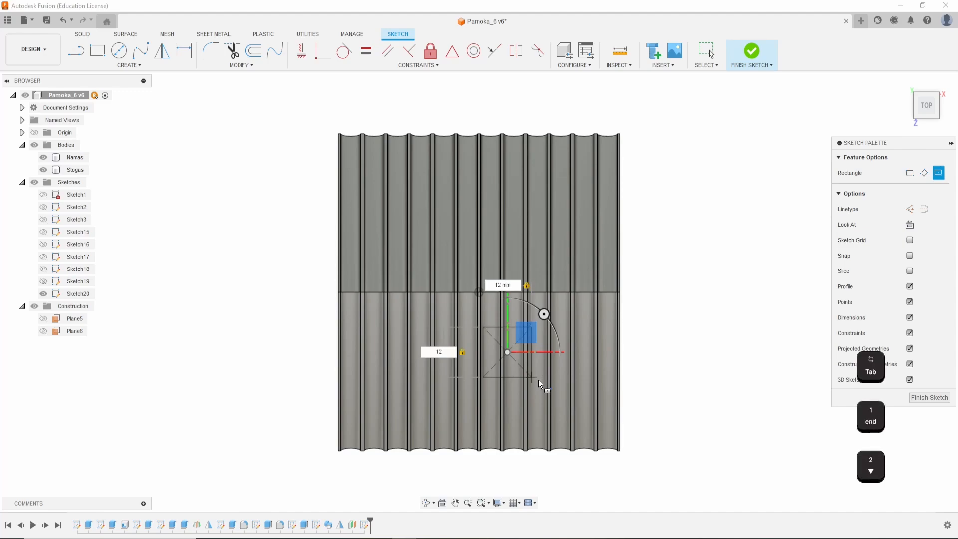
{"action": "key", "text": "Return"}
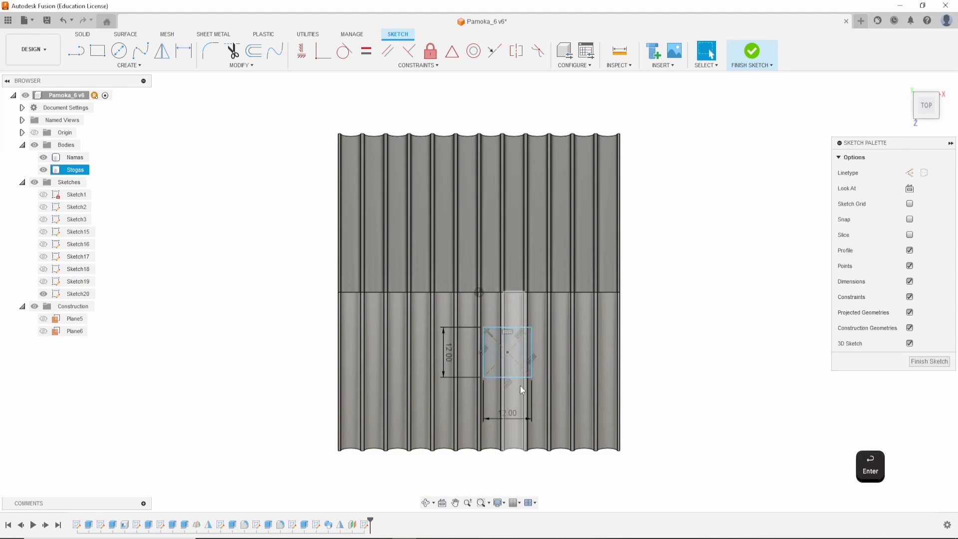
Move the square's center point to about X 12.1, Z 16.9 mm over the front roof slope.
{"action": "left_click_drag", "start_coordinate": [508, 353], "coordinate": [523, 366]}
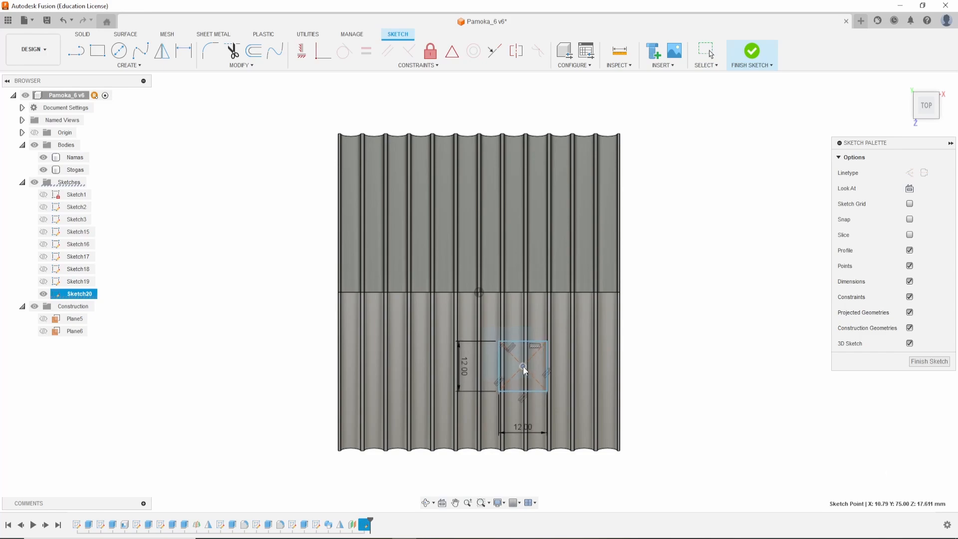
{"action": "left_click", "coordinate": [653, 404]}
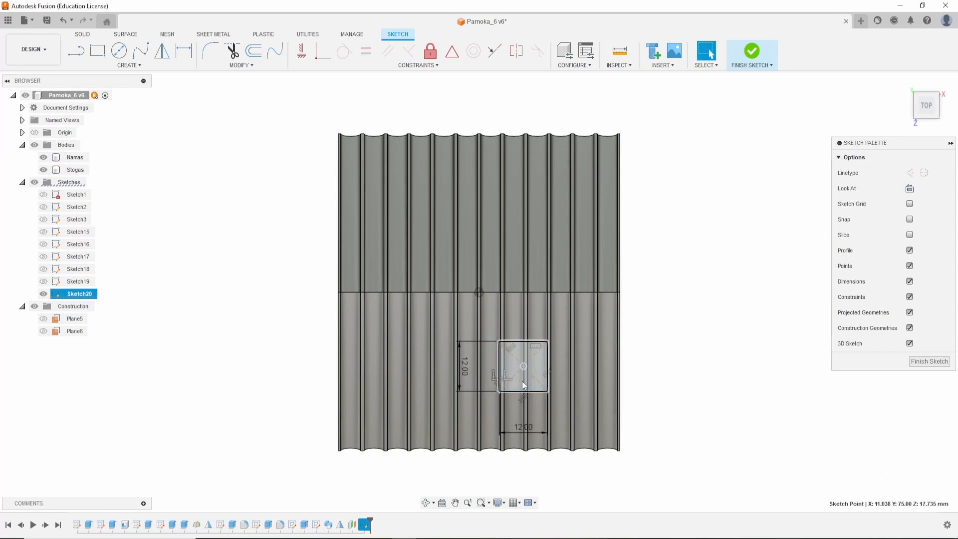
{"action": "left_click_drag", "start_coordinate": [527, 368], "coordinate": [524, 364]}
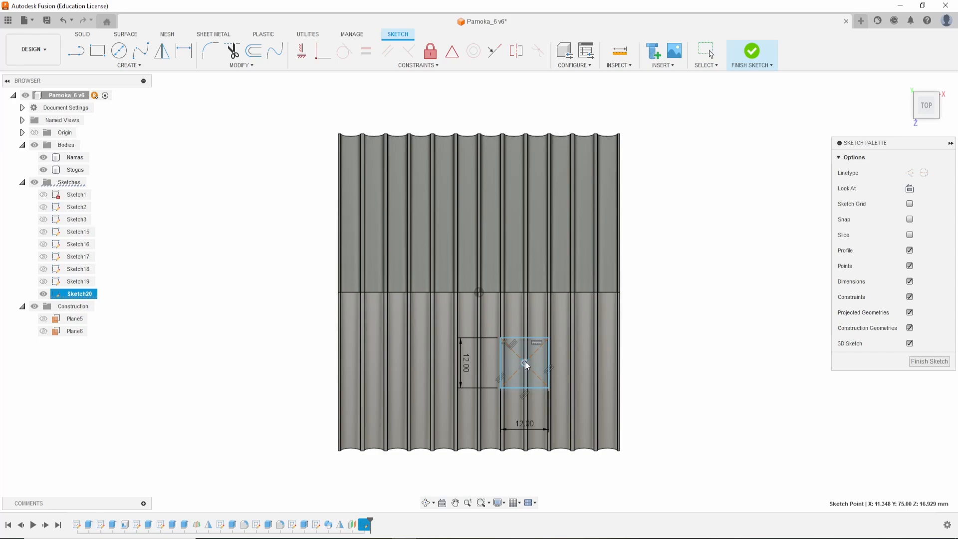
{"action": "scroll", "coordinate": [553, 406], "scroll_direction": "down", "scroll_amount": 2}
{"action": "scroll", "coordinate": [543, 396], "scroll_direction": "up", "scroll_amount": 5}
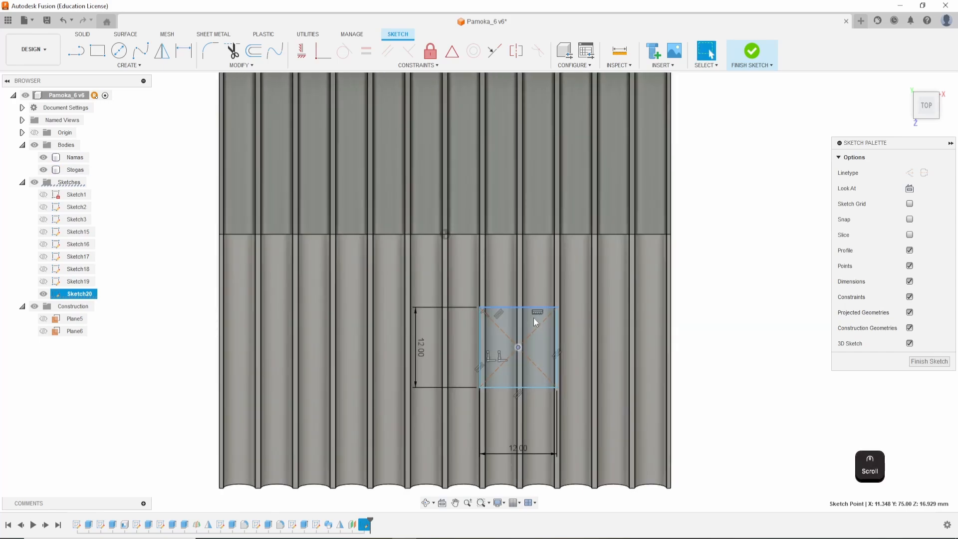
{"action": "left_click", "coordinate": [519, 348]}
{"action": "left_click_drag", "start_coordinate": [519, 349], "coordinate": [524, 348]}
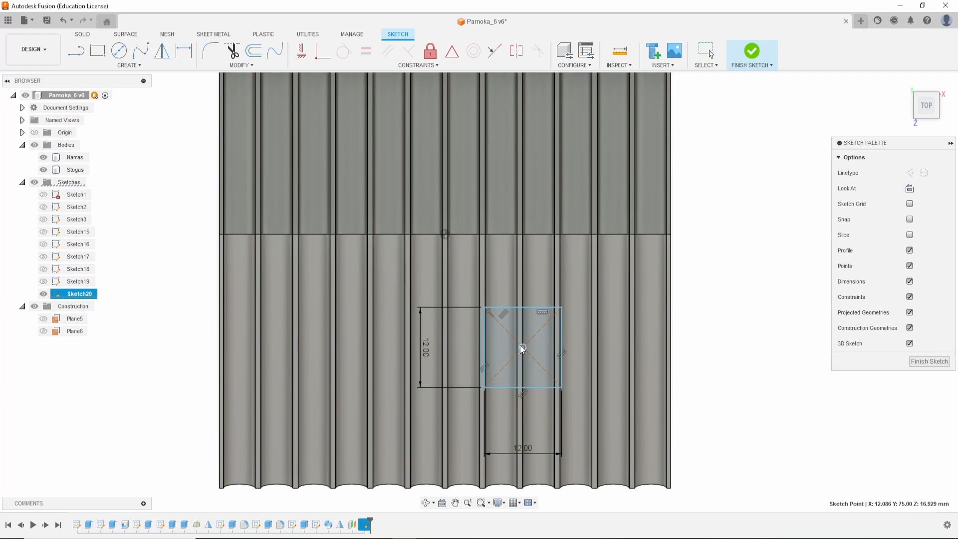
Resize the square to 10 by 10 mm, move its center to about X 11.6, Z 18.5 mm, and finish the sketch.
{"action": "double_click", "coordinate": [424, 350]}
{"action": "type", "text": "10"}
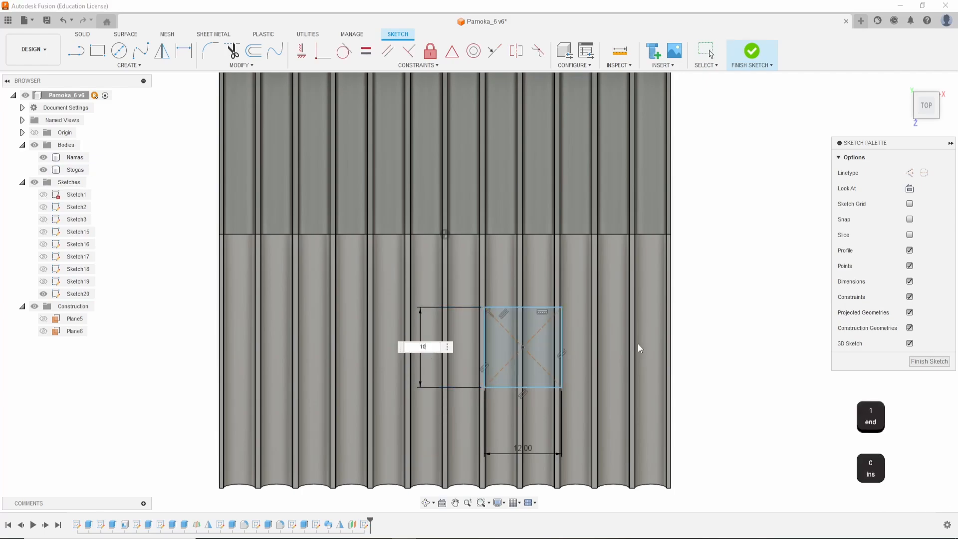
{"action": "key", "text": "Tab"}
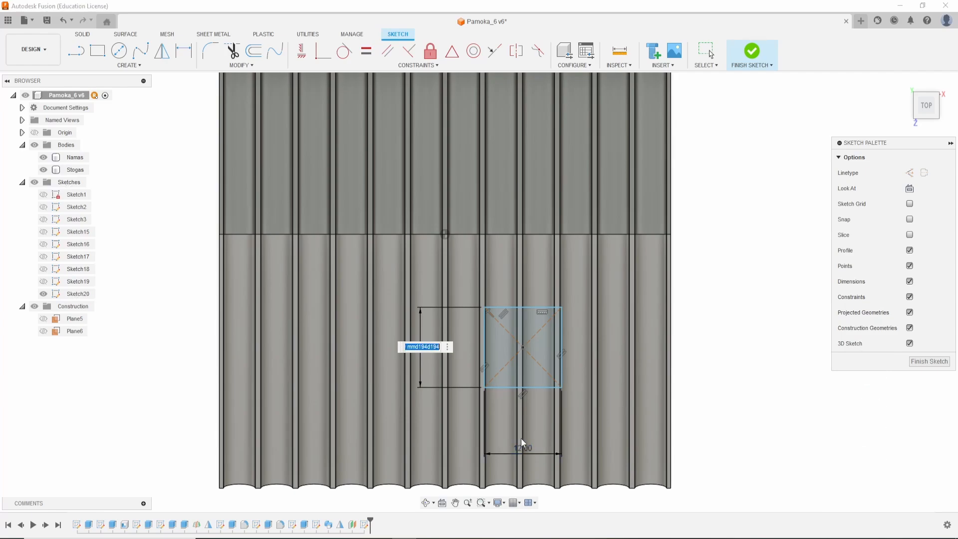
{"action": "type", "text": "10"}
{"action": "key", "text": "Return"}
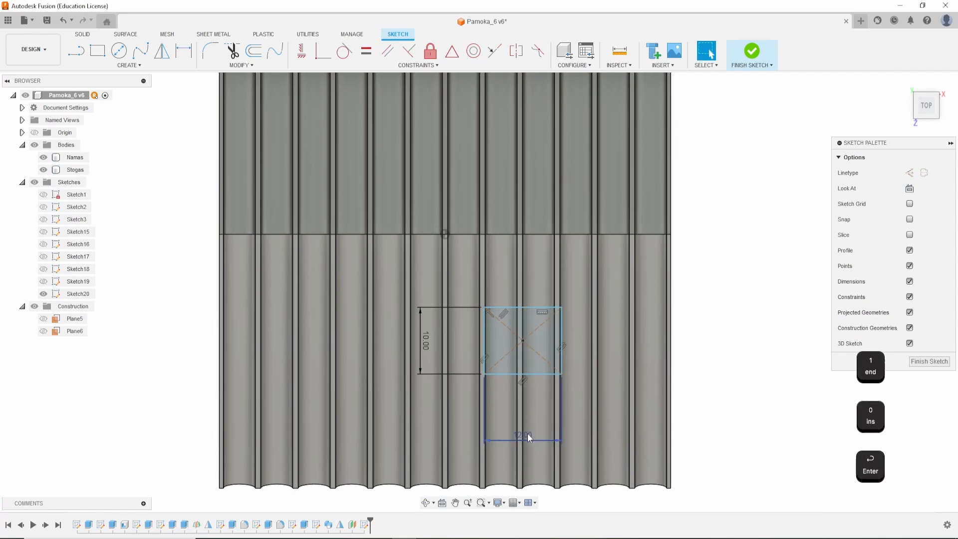
{"action": "double_click", "coordinate": [525, 436]}
{"action": "type", "text": "10"}
{"action": "key", "text": "Return"}
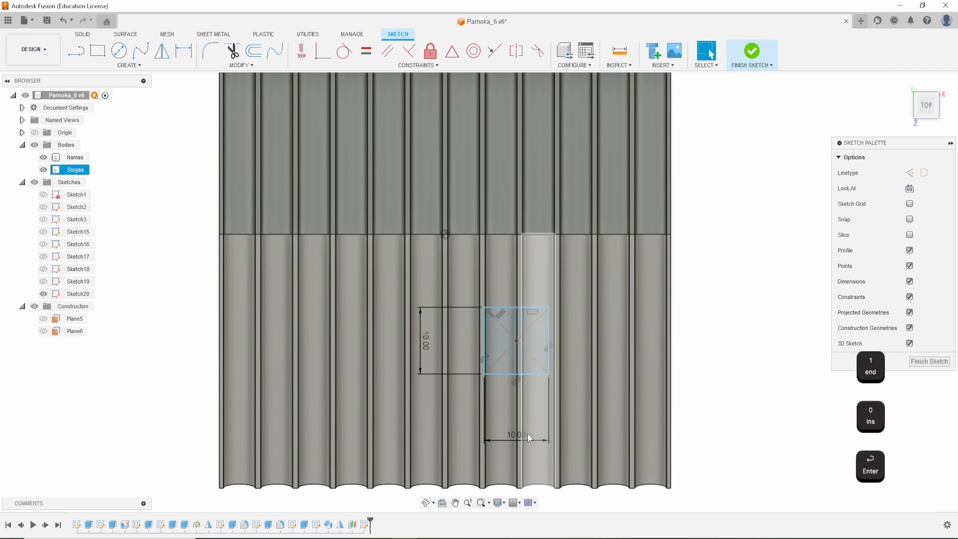
{"action": "left_click_drag", "start_coordinate": [517, 340], "coordinate": [520, 358]}
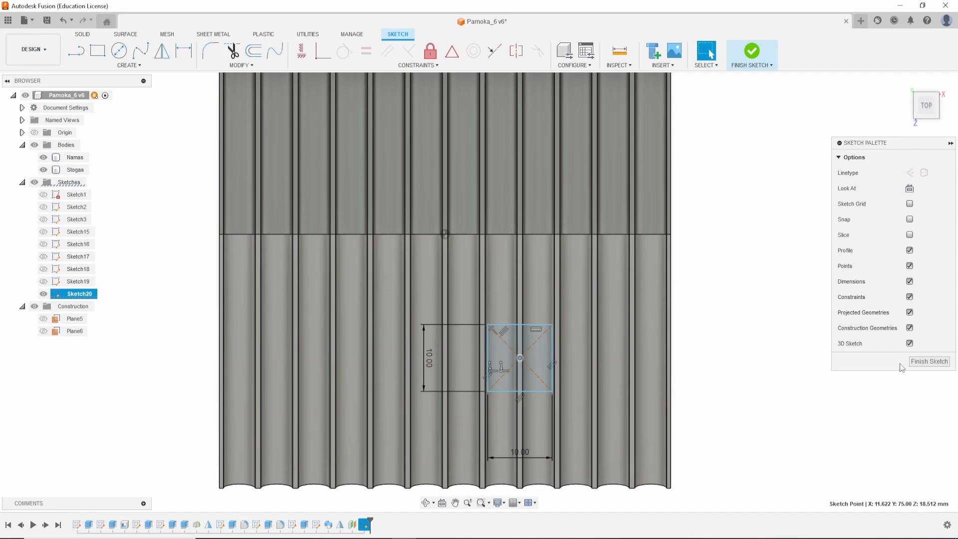
{"action": "left_click", "coordinate": [917, 362]}
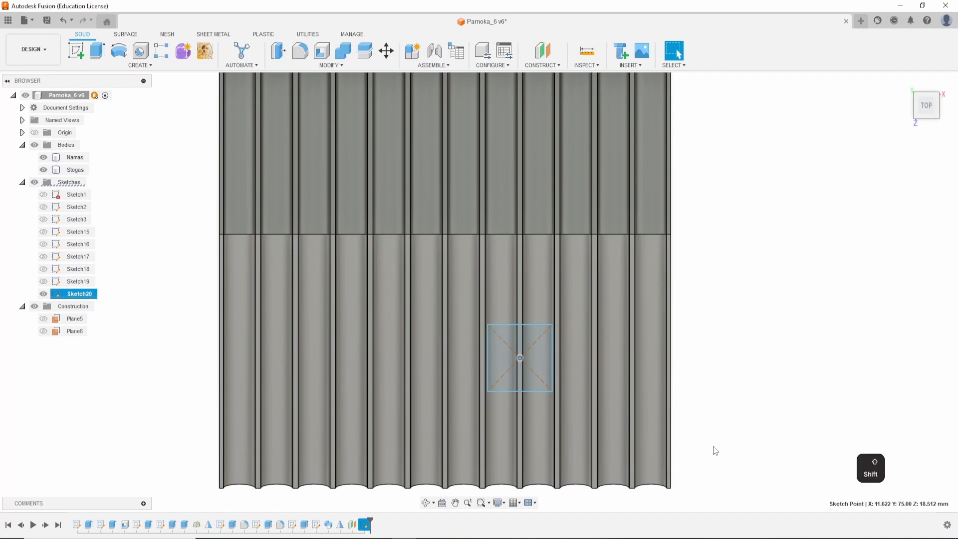
Extrude the 10 by 10 mm square down to the Stogas roof body with extent To Object, joining it to the roof.
{"action": "middle_click_drag", "start_coordinate": [712, 449], "coordinate": [704, 383], "text": "shift"}
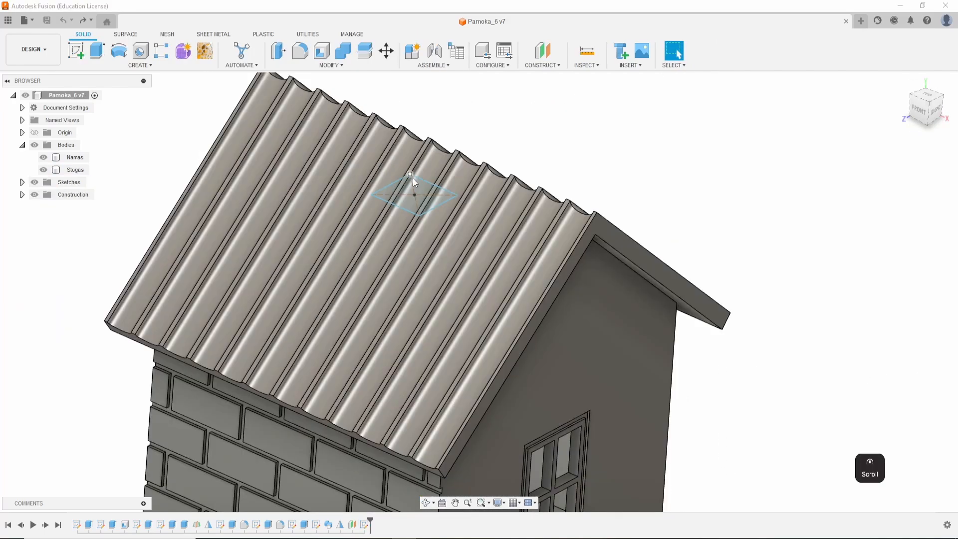
{"action": "left_click", "coordinate": [423, 187]}
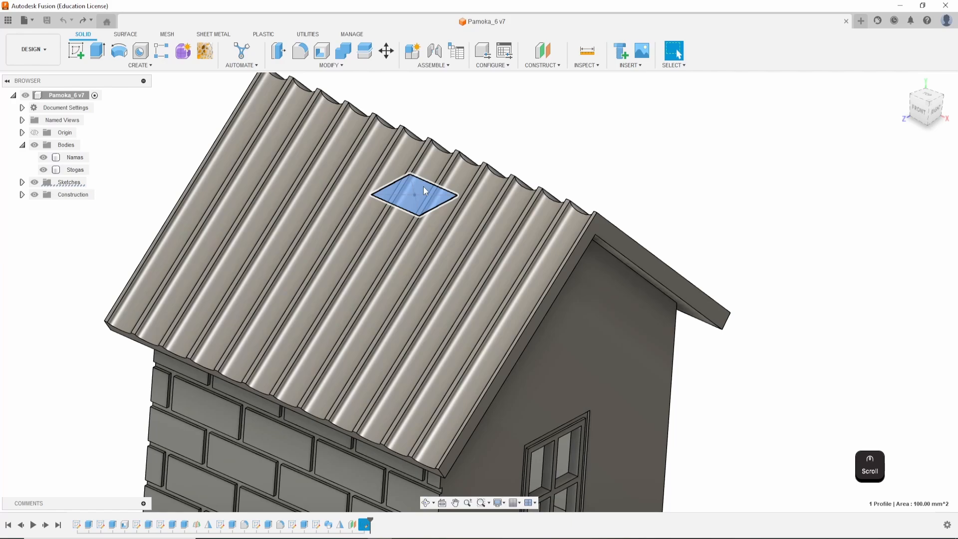
{"action": "key", "text": "e"}
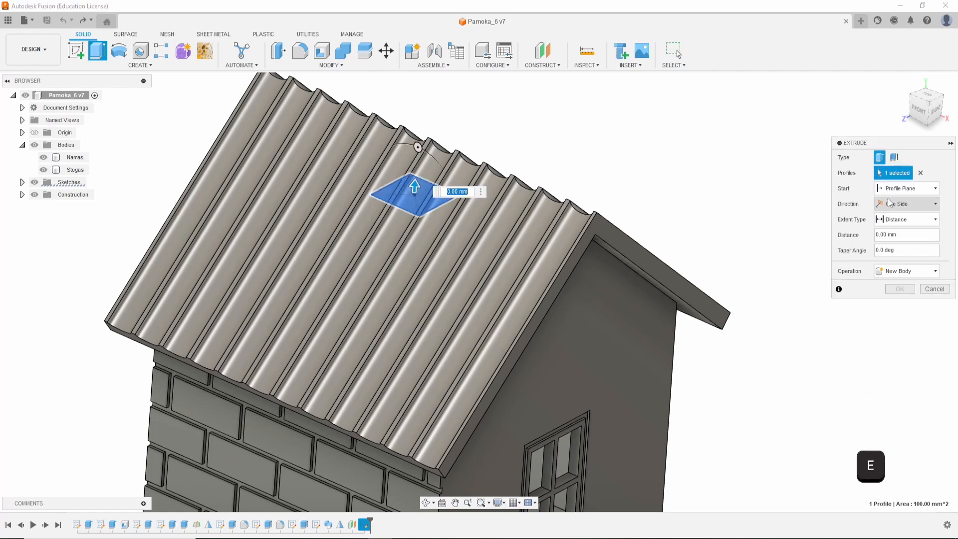
{"action": "left_click", "coordinate": [897, 221]}
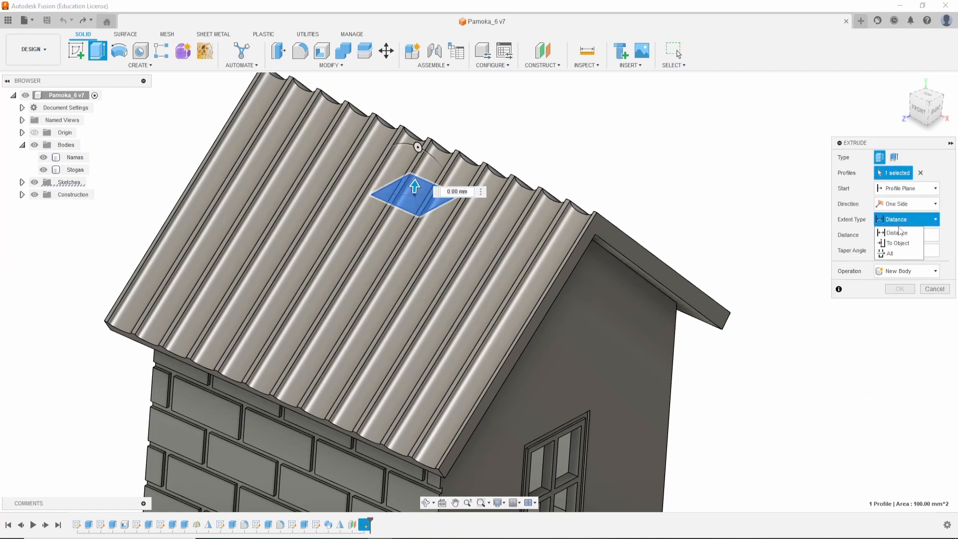
{"action": "left_click", "coordinate": [898, 243]}
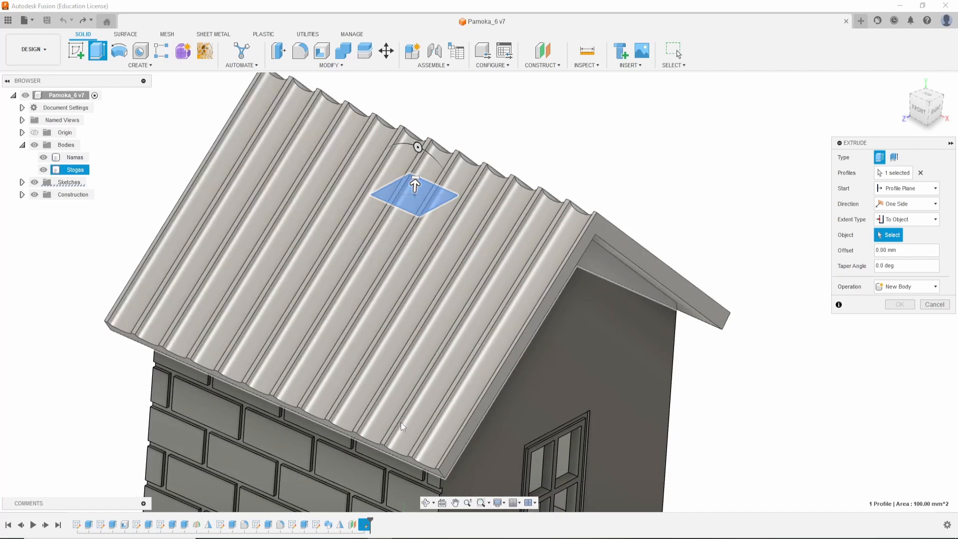
{"action": "left_click", "coordinate": [401, 422]}
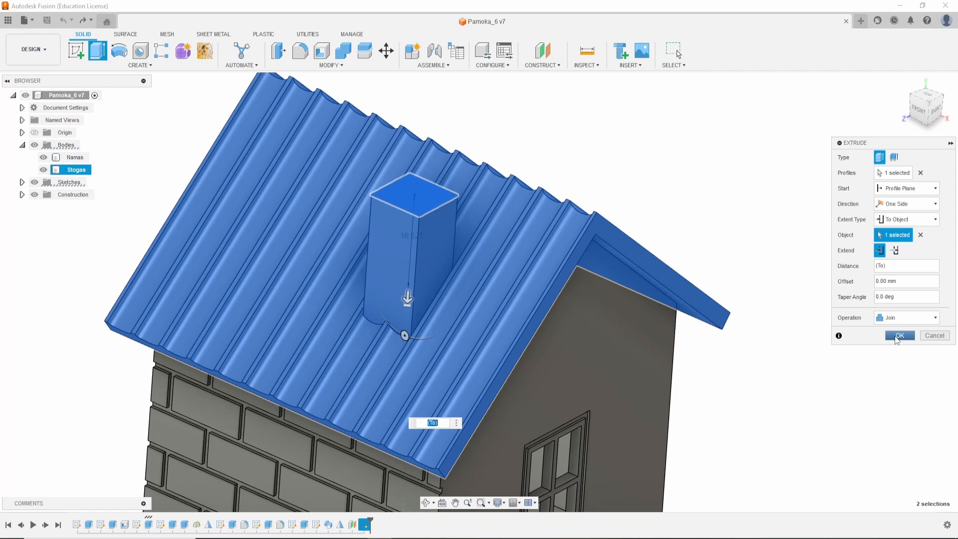
{"action": "left_click", "coordinate": [899, 336]}
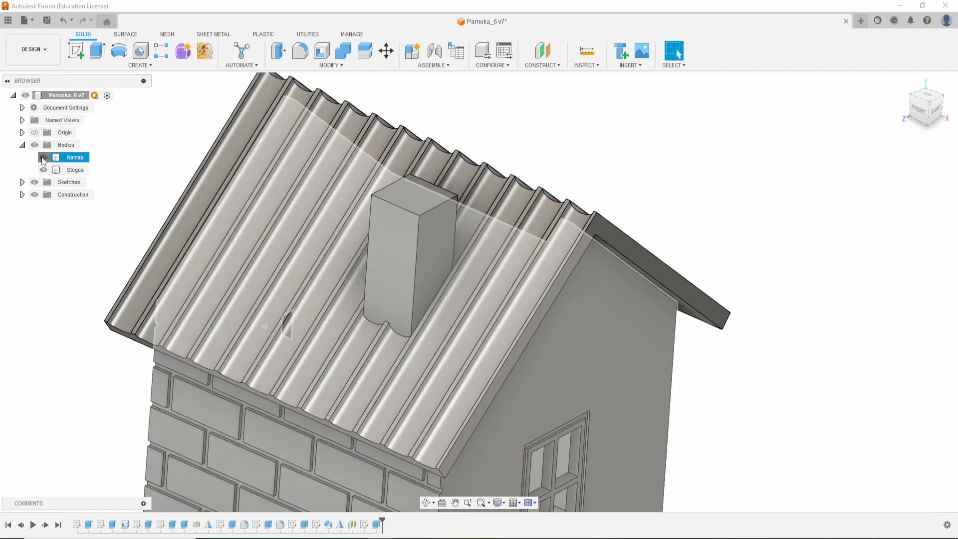
Hide the Namas body and shell the chimney from its top face with an inside thickness of 1 mm.
{"action": "left_click", "coordinate": [44, 158]}
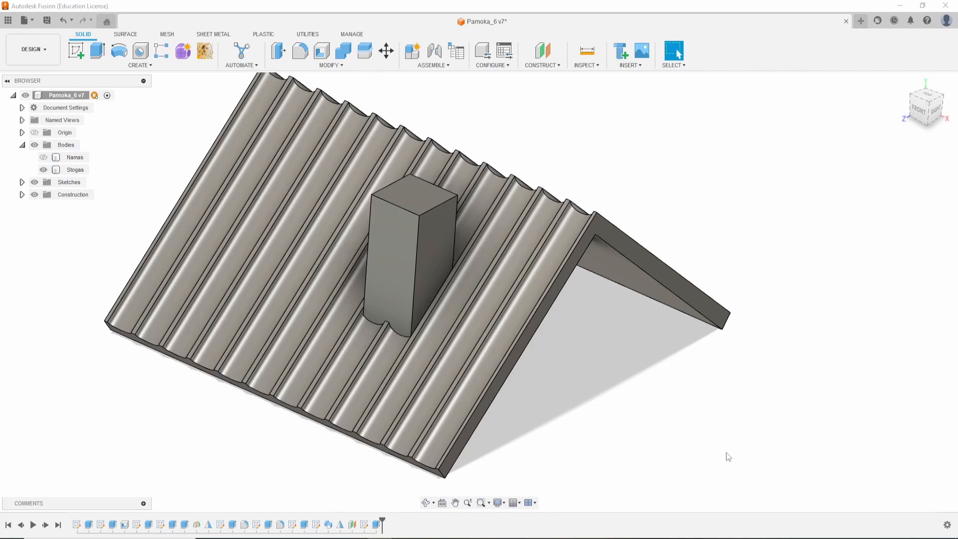
{"action": "middle_click_drag", "start_coordinate": [729, 457], "coordinate": [644, 418], "text": "shift"}
{"action": "left_click", "coordinate": [399, 272]}
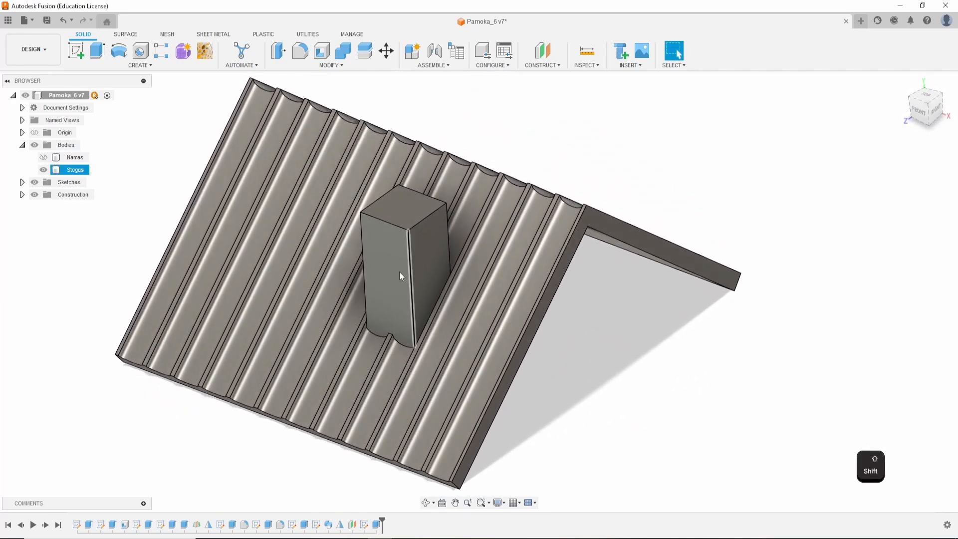
{"action": "left_click", "coordinate": [400, 217]}
{"action": "left_click", "coordinate": [322, 51]}
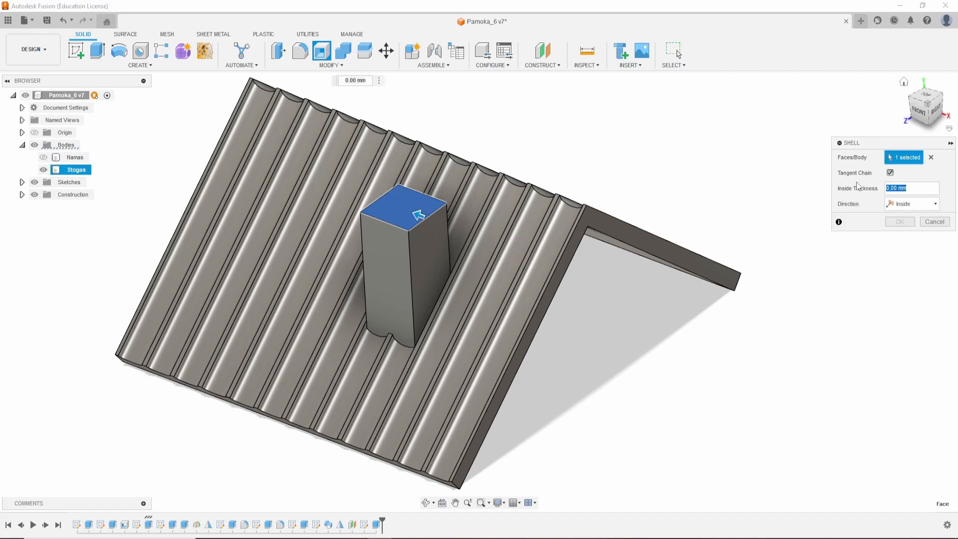
{"action": "type", "text": "1"}
{"action": "key", "text": "End"}
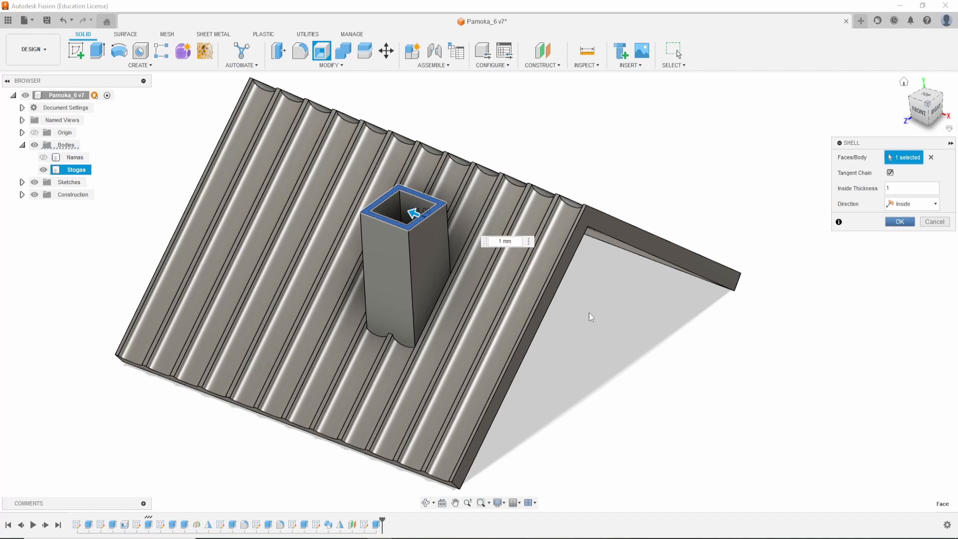
{"action": "left_click", "coordinate": [900, 221]}
Show the Namas body again and examine the whole house with its chimney, roof, walls, windows and door from all sides.
{"action": "middle_click_drag", "start_coordinate": [595, 289], "coordinate": [617, 325], "text": "shift"}
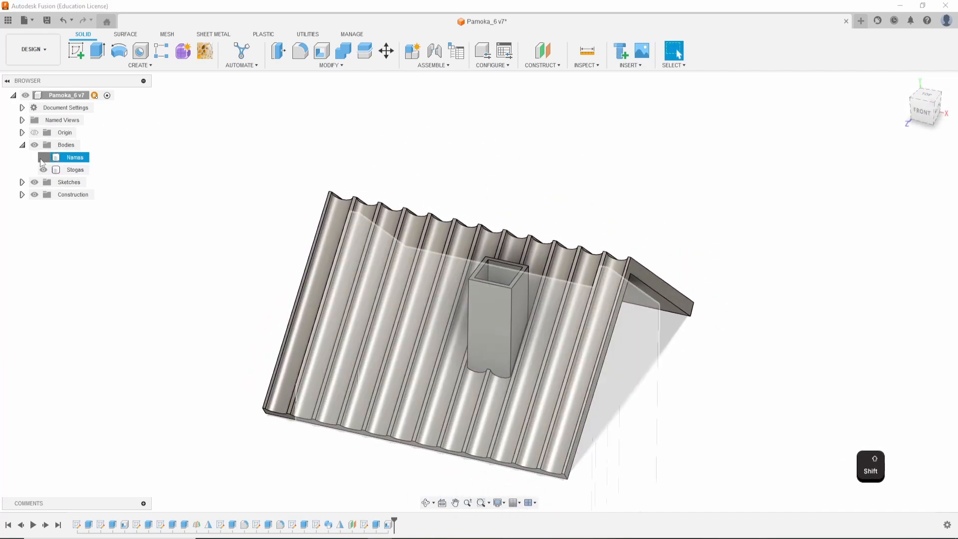
{"action": "left_click", "coordinate": [43, 157]}
{"action": "scroll", "coordinate": [626, 438], "scroll_direction": "down", "scroll_amount": 5}
{"action": "middle_click_drag", "start_coordinate": [693, 400], "coordinate": [643, 360]}
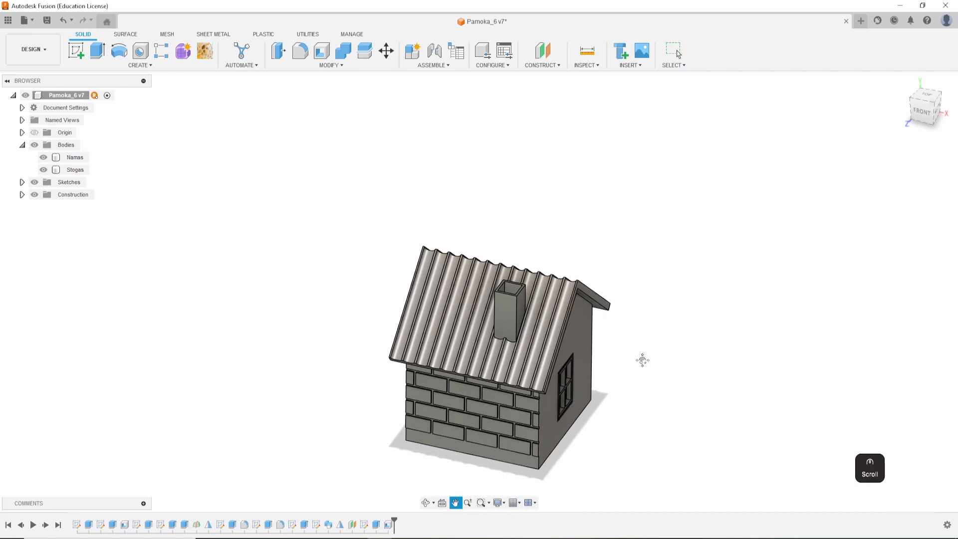
{"action": "middle_click_drag", "start_coordinate": [616, 428], "coordinate": [678, 440], "text": "shift"}
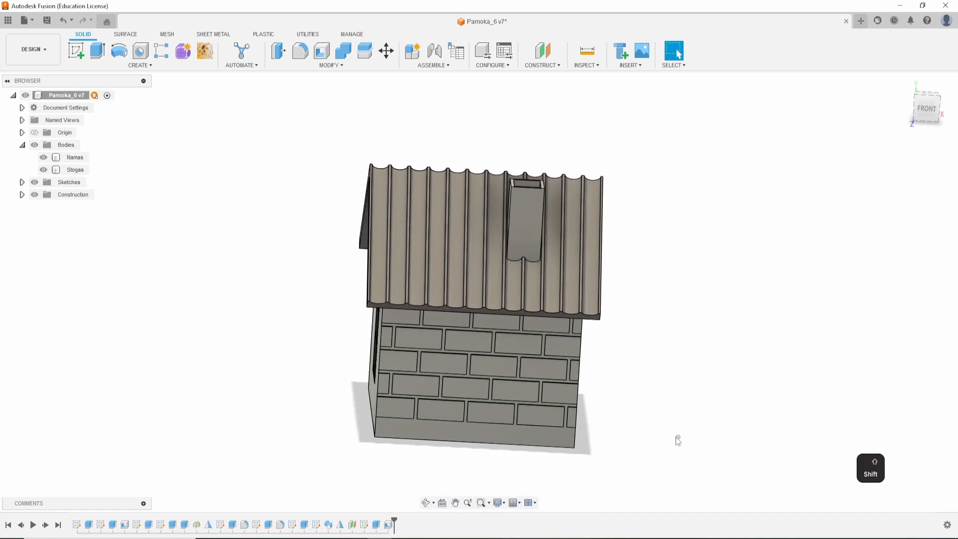
{"action": "middle_click_drag", "start_coordinate": [355, 419], "coordinate": [377, 449], "text": "shift"}
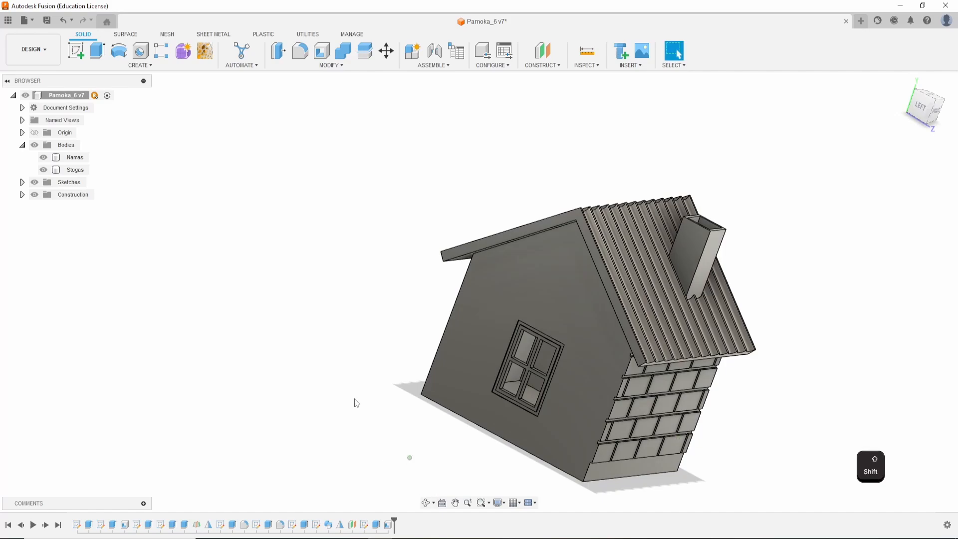
{"action": "mouse_move", "coordinate": [357, 403]}
{"action": "middle_mouse_down", "text": "shift"}
{"action": "mouse_move", "coordinate": [428, 434]}
{"action": "mouse_move", "coordinate": [347, 389]}
{"action": "middle_mouse_up", "text": "shift"}
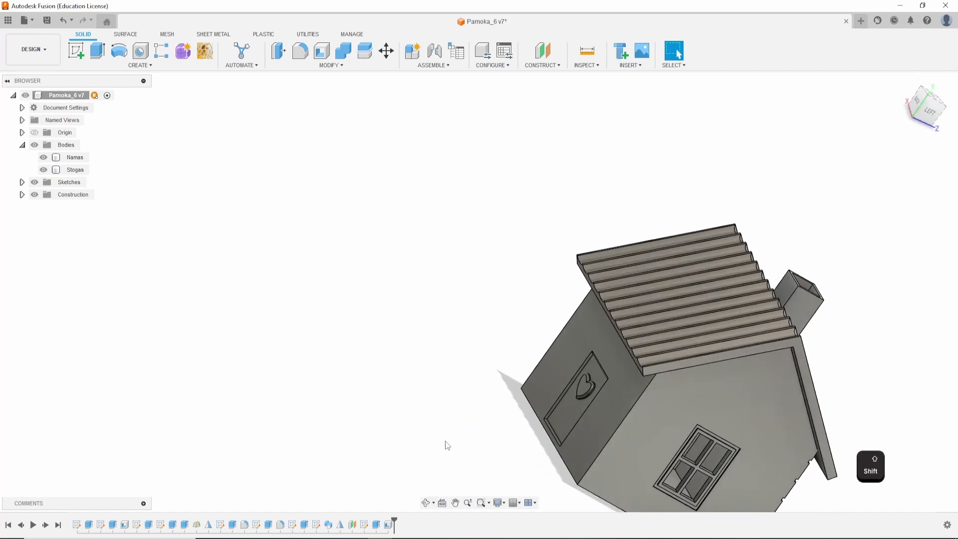
{"action": "middle_click_drag", "start_coordinate": [448, 445], "coordinate": [513, 314], "text": "shift"}
{"action": "scroll", "coordinate": [547, 348], "scroll_direction": "up", "scroll_amount": 3}
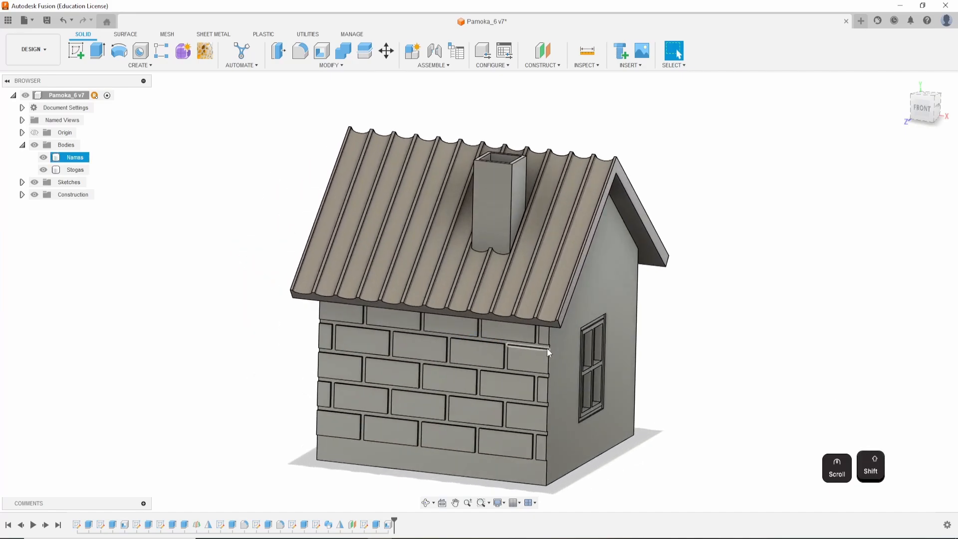
{"action": "middle_click_drag", "start_coordinate": [698, 406], "coordinate": [692, 368], "text": "shift"}
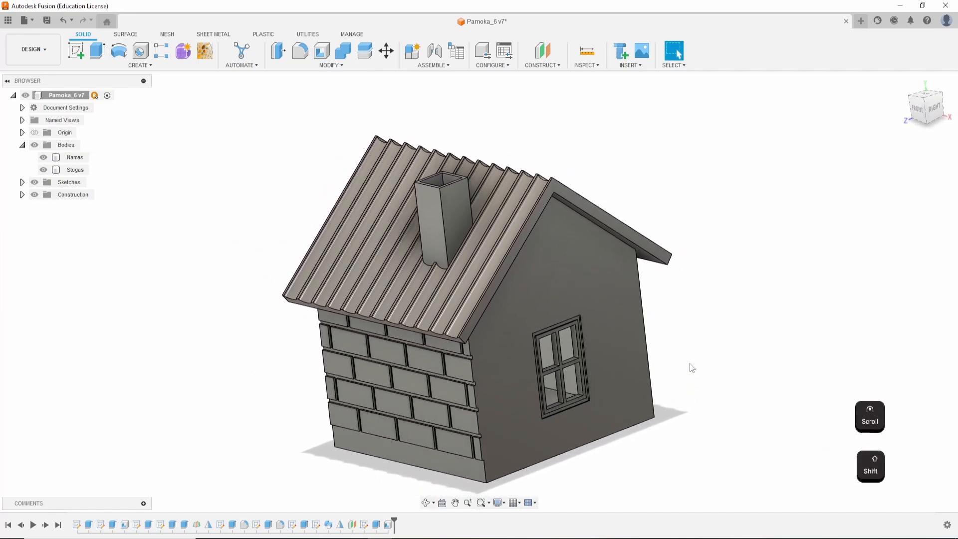